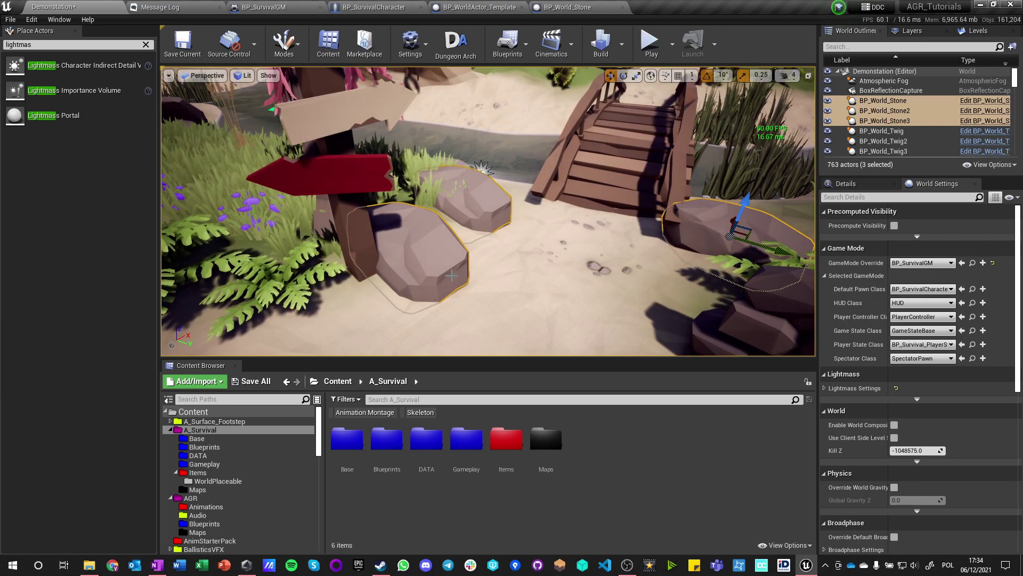
Step: Create a Blueprint Interface named BPI_Interaction in the A_Survival/Blueprints folder
{"action": "mouse_move", "coordinate": [480, 257]}
{"action": "right_mouse_down"}
{"action": "mouse_move", "coordinate": [491, 250]}
{"action": "mouse_move", "coordinate": [474, 253]}
{"action": "right_mouse_up"}
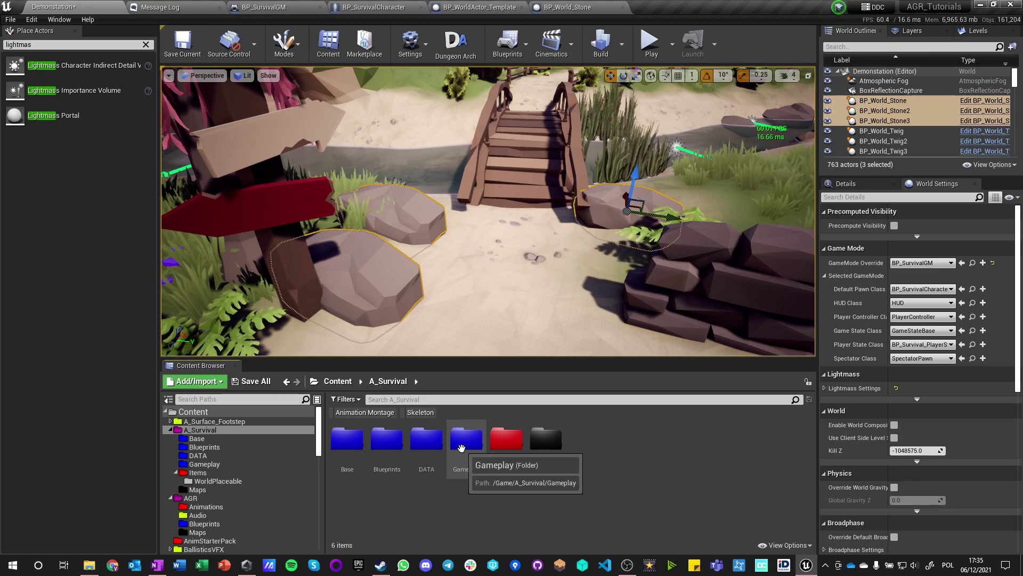
{"action": "double_click", "coordinate": [386, 440]}
{"action": "right_click", "coordinate": [478, 447]}
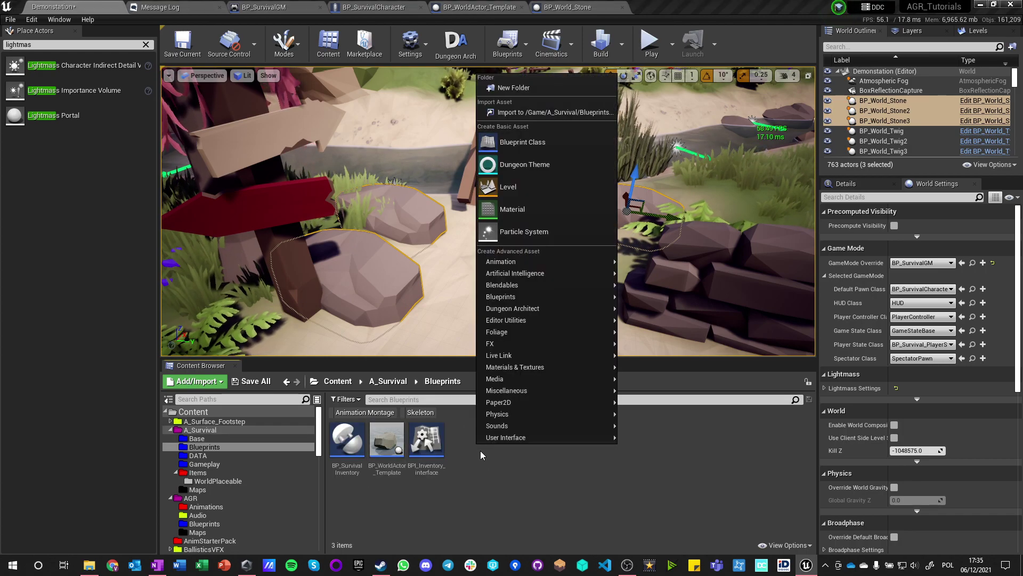
{"action": "mouse_move", "coordinate": [526, 302]}
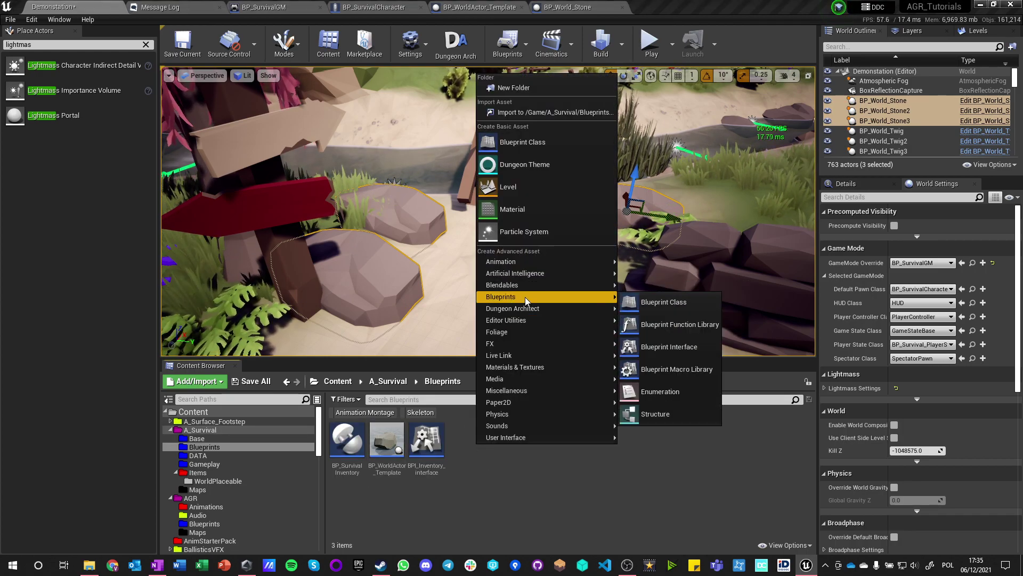
{"action": "left_click", "coordinate": [672, 346]}
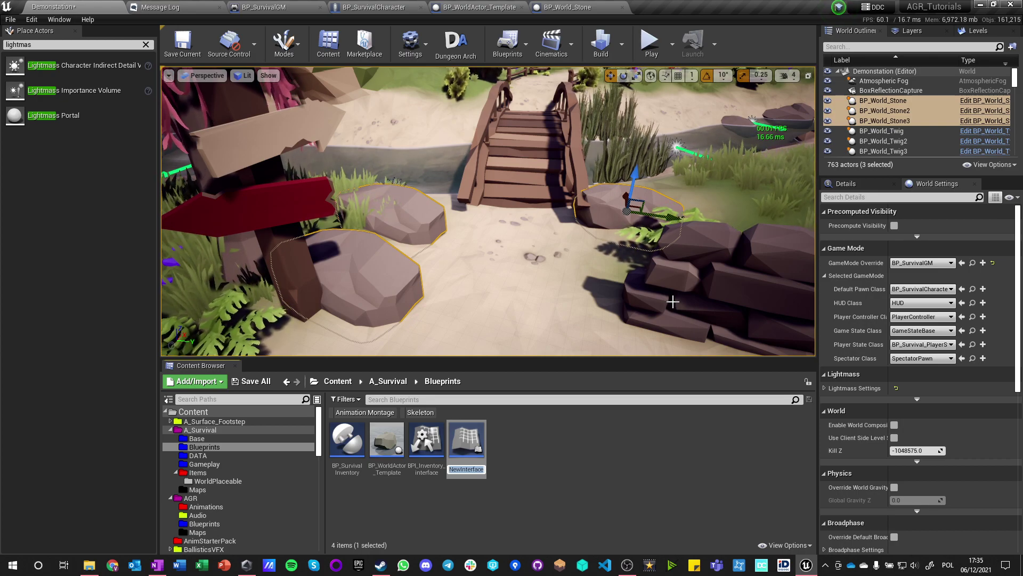
{"action": "type", "text": "B"}
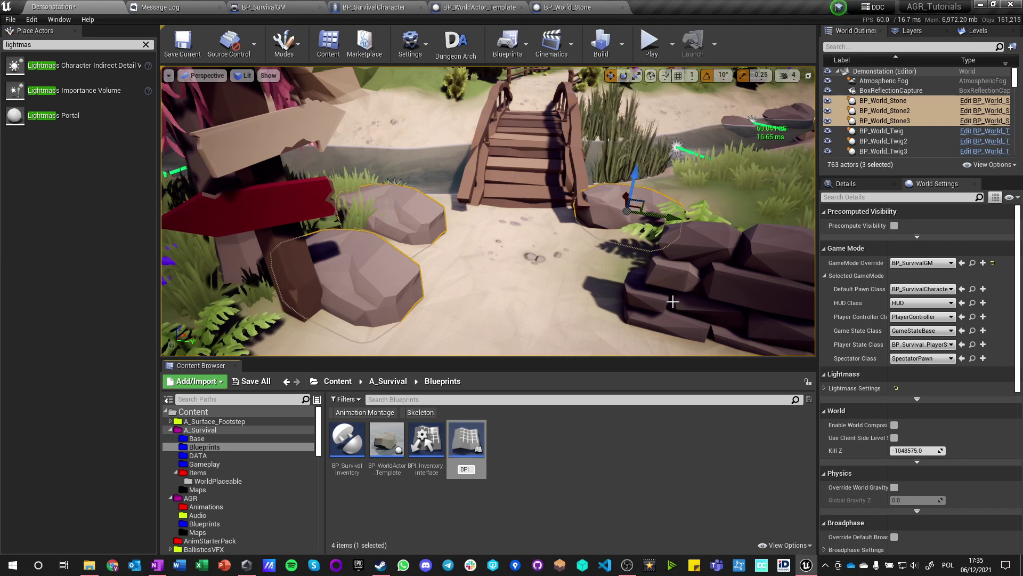
{"action": "type", "text": "PI"}
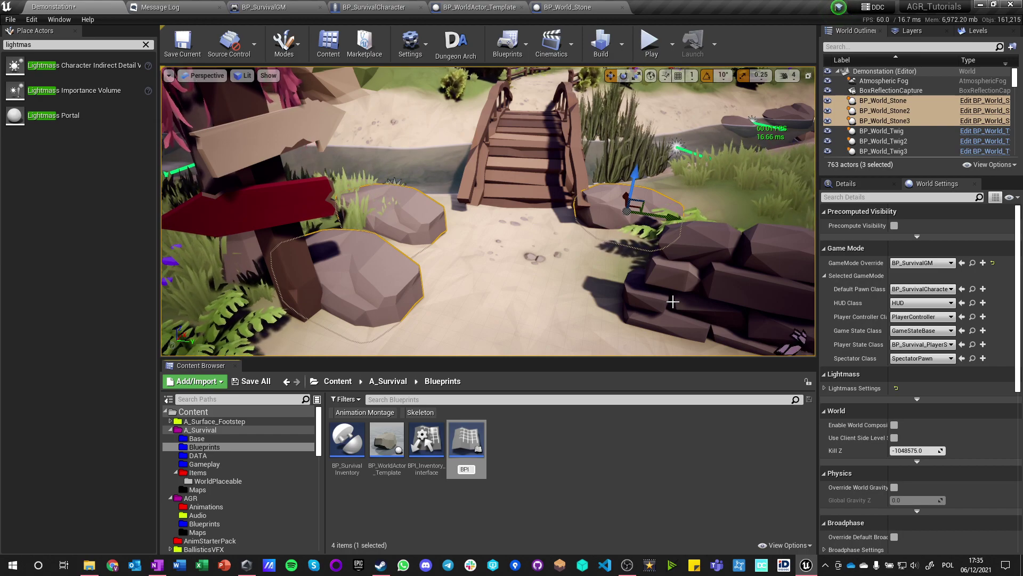
{"action": "type", "text": "_Interaction"}
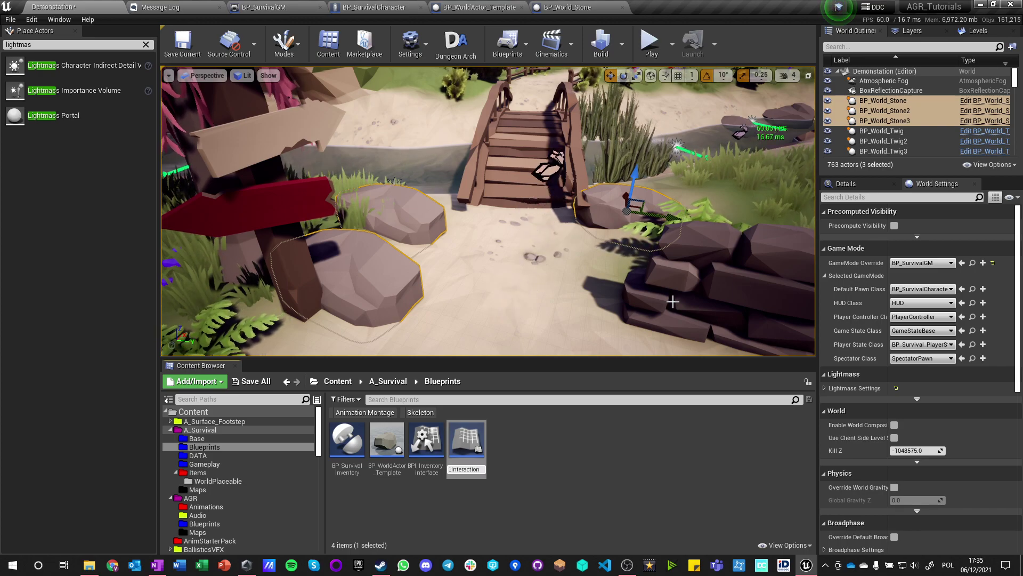
{"action": "key", "text": "Return"}
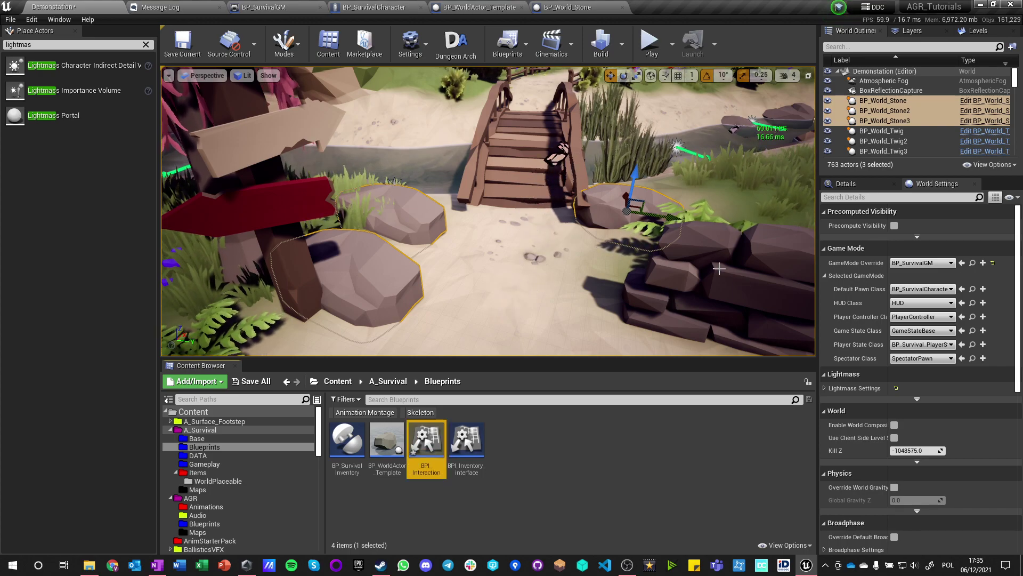
{"action": "left_click", "coordinate": [405, 501]}
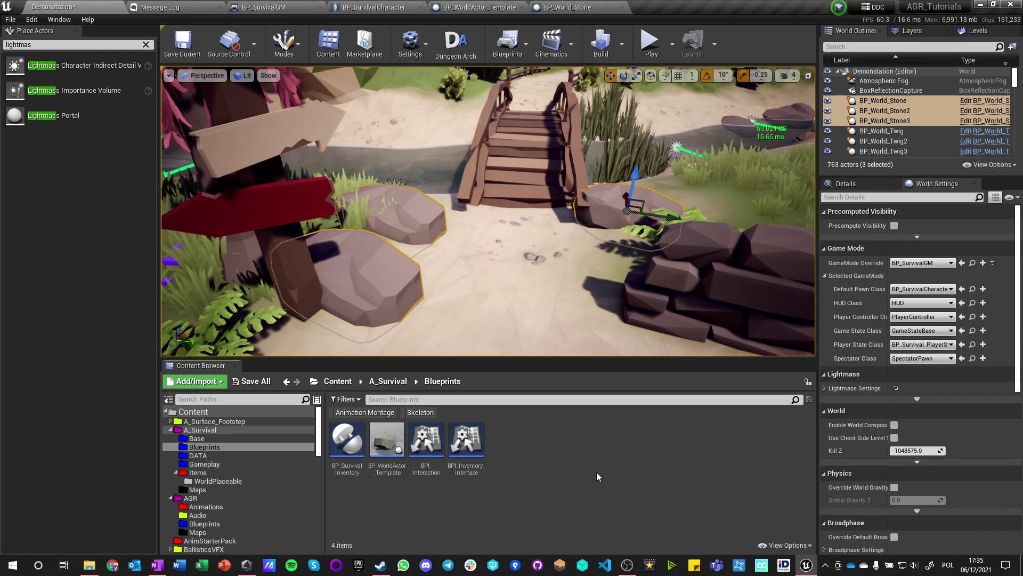
Step: Check the Base folder inside A_Survival and delete it
{"action": "left_click", "coordinate": [388, 381]}
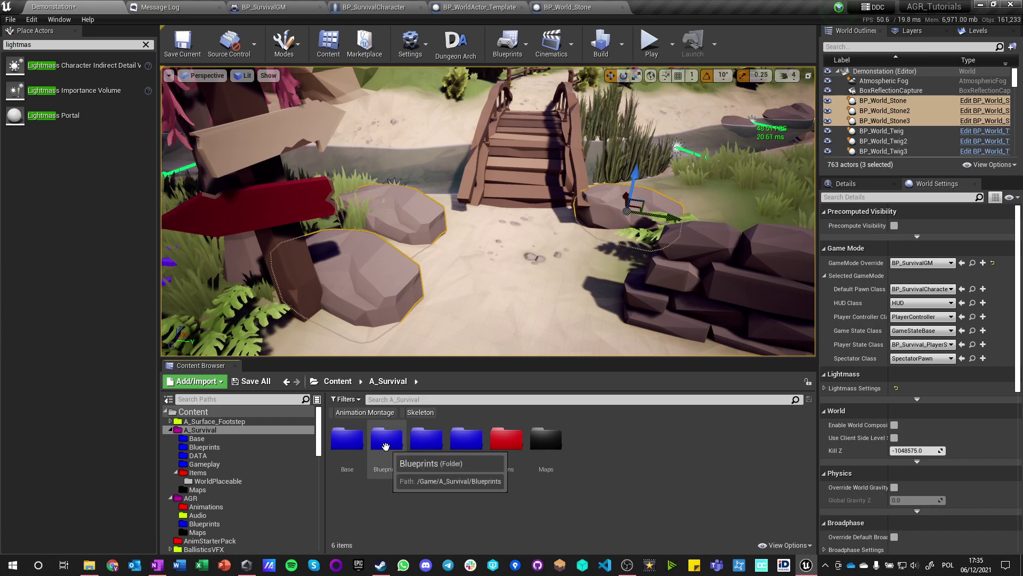
{"action": "double_click", "coordinate": [347, 444]}
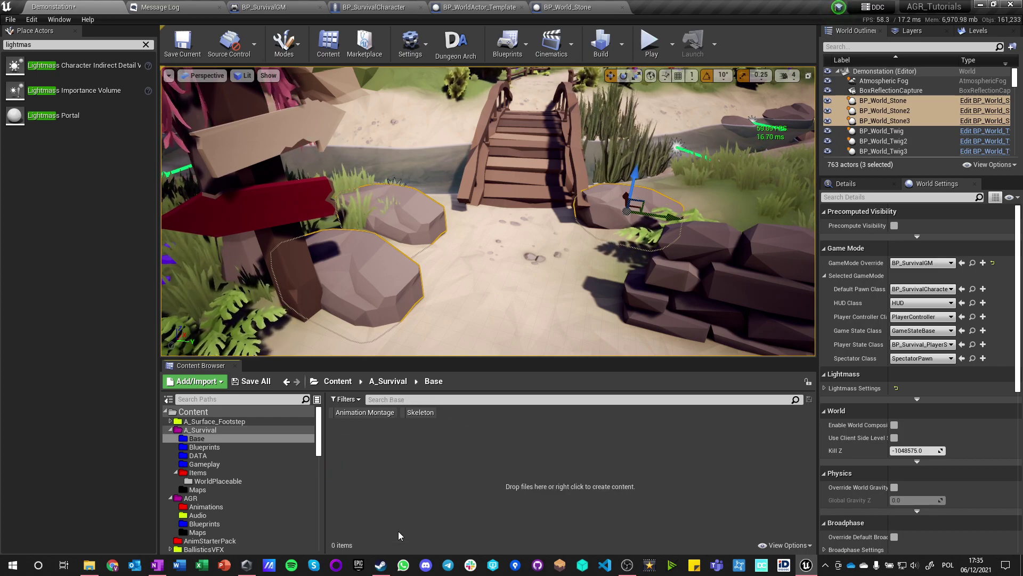
{"action": "left_click", "coordinate": [200, 446]}
{"action": "left_click", "coordinate": [392, 381]}
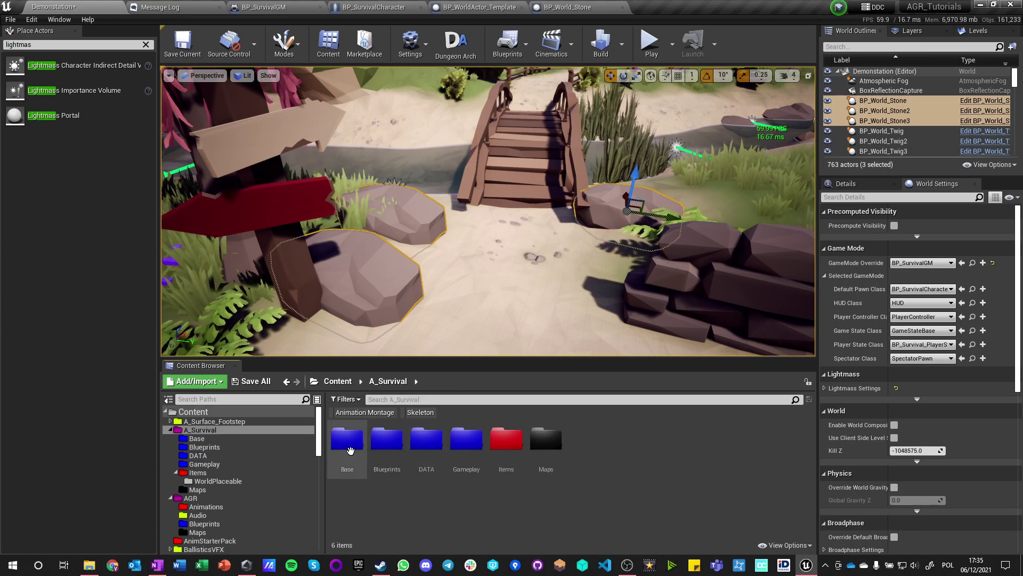
{"action": "key", "text": "Delete"}
{"action": "left_click", "coordinate": [418, 520]}
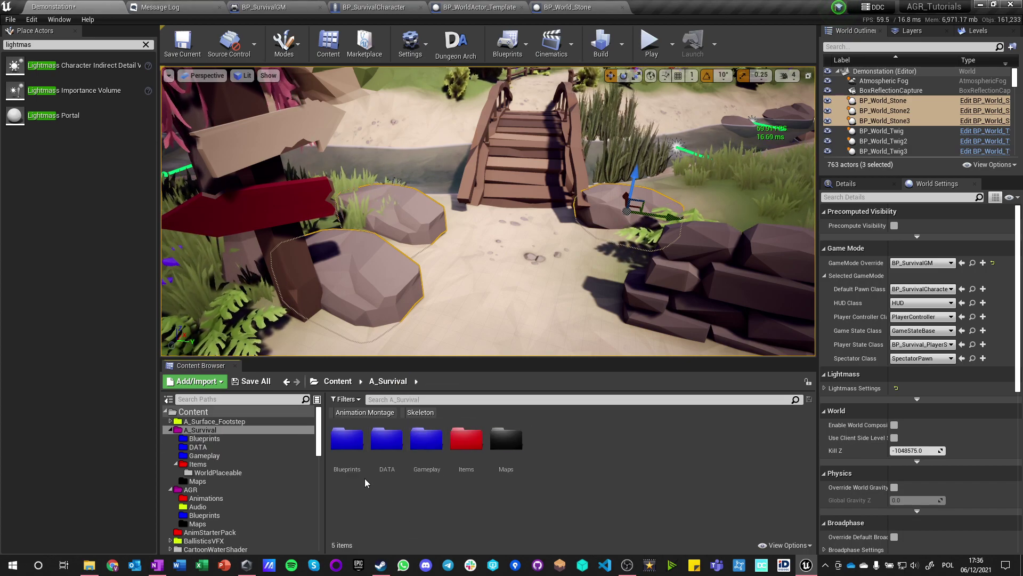
Step: Open BP_WorldActor_Template from the Blueprints folder and implement the BPI_Interaction interface in its class settings
{"action": "double_click", "coordinate": [353, 448]}
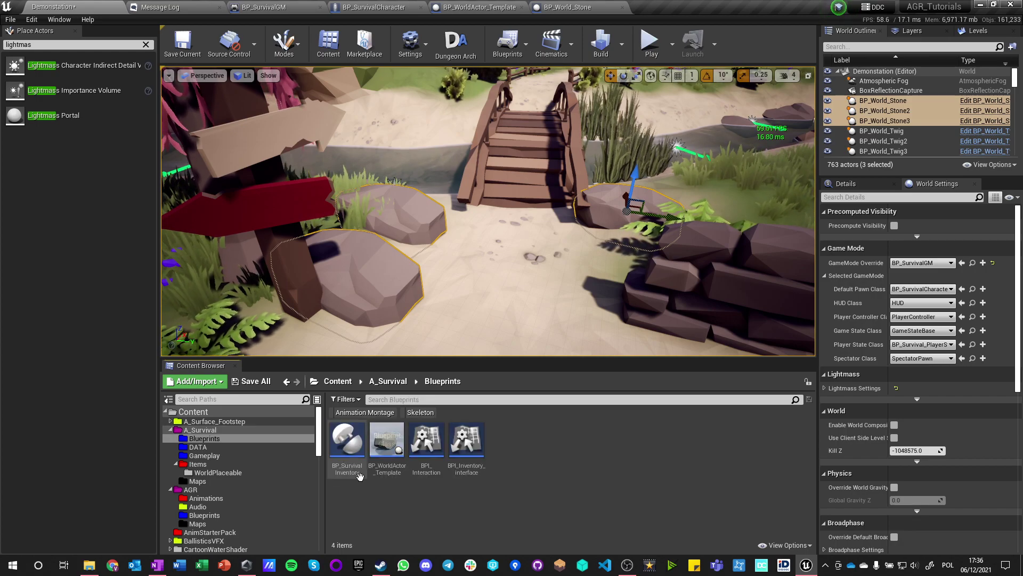
{"action": "double_click", "coordinate": [387, 440]}
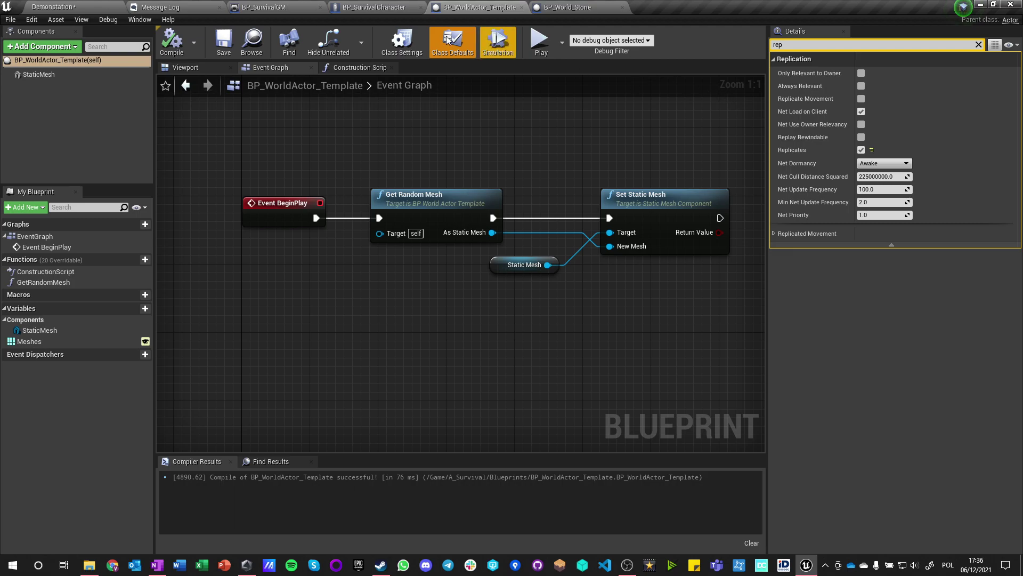
{"action": "left_click", "coordinate": [409, 41]}
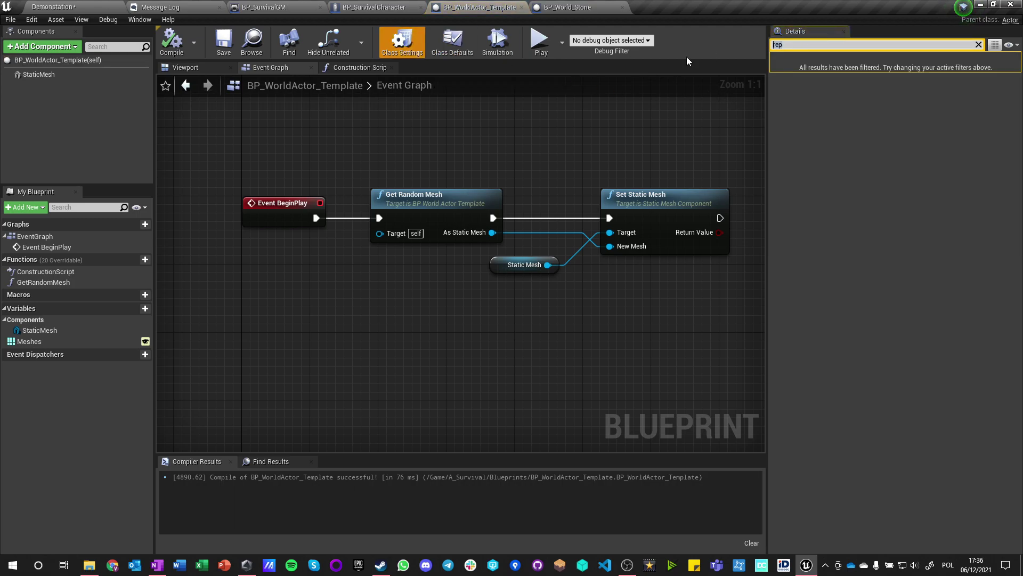
{"action": "key", "text": "BackSpace"}
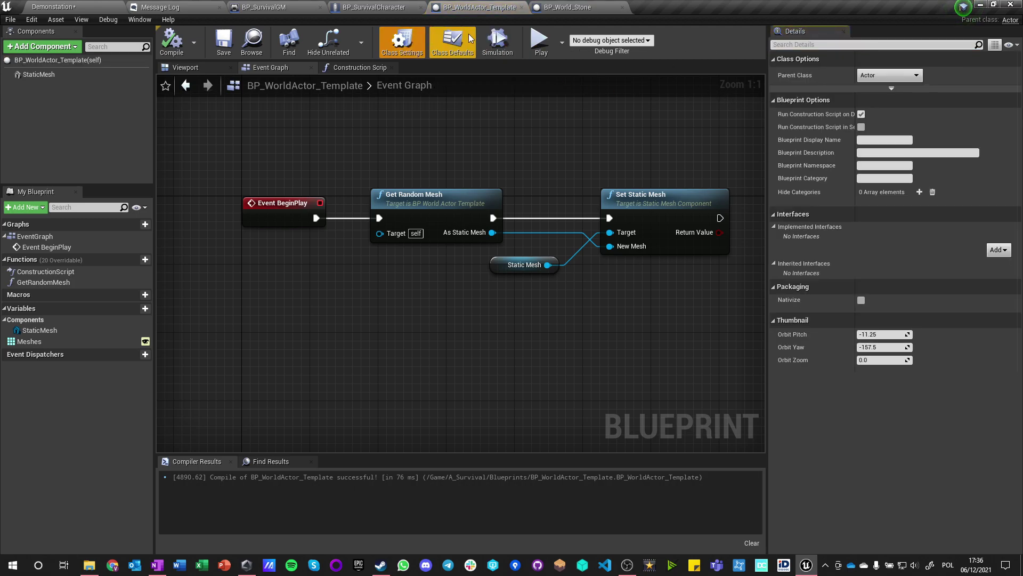
{"action": "left_click", "coordinate": [999, 249]}
{"action": "type", "text": "interac"}
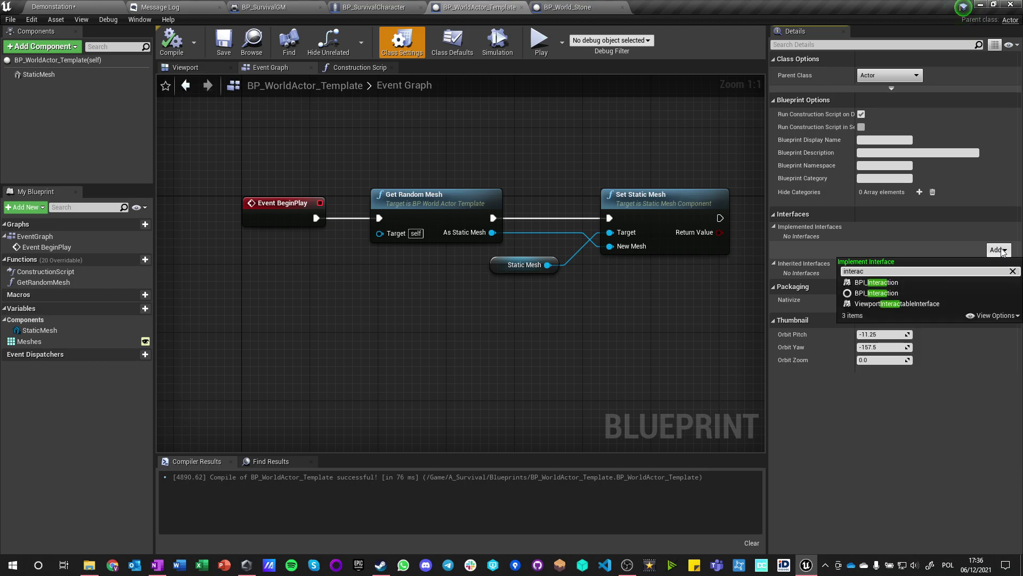
{"action": "left_click", "coordinate": [885, 294]}
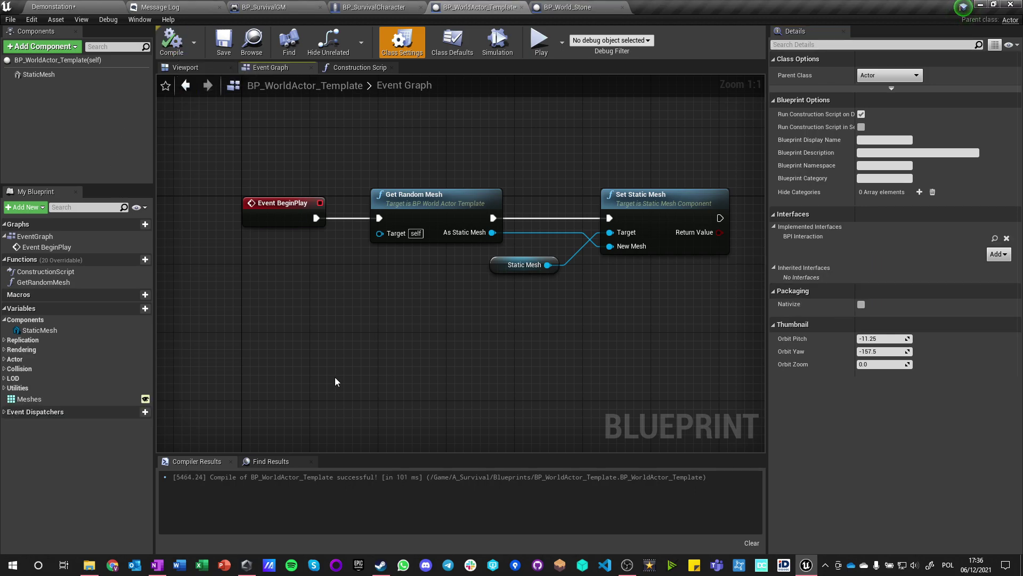
Step: Open the BPI_Interaction interface and name its first function GetInfo
{"action": "left_click", "coordinate": [79, 7]}
{"action": "double_click", "coordinate": [427, 439]}
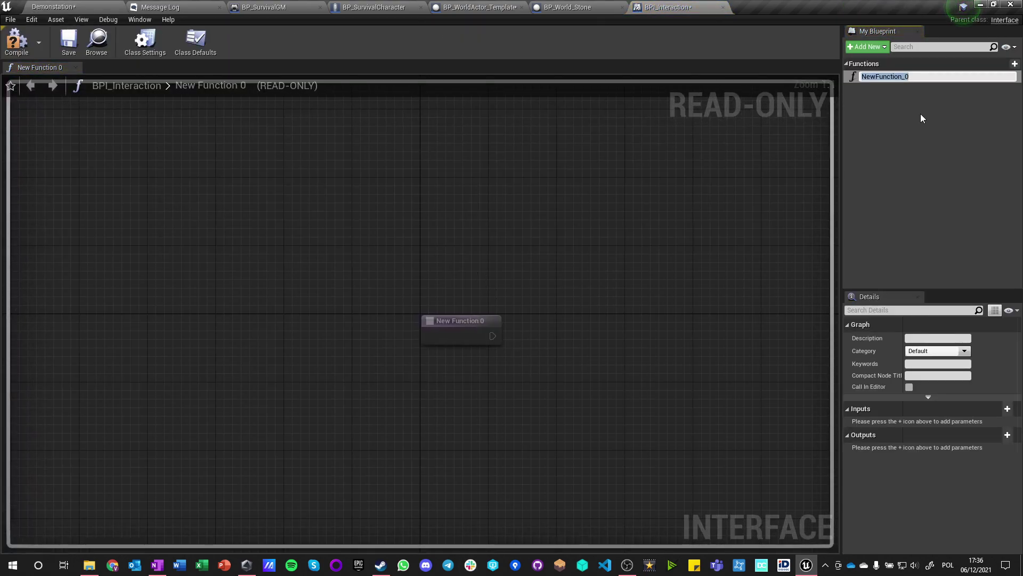
{"action": "type", "text": "Get"}
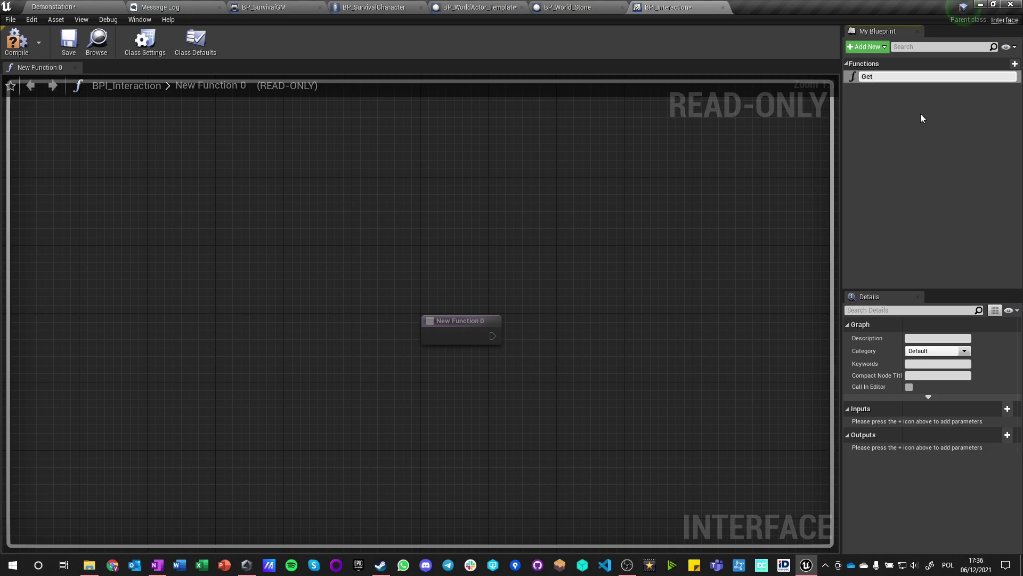
{"action": "type", "text": "Info"}
{"action": "key", "text": "Return"}
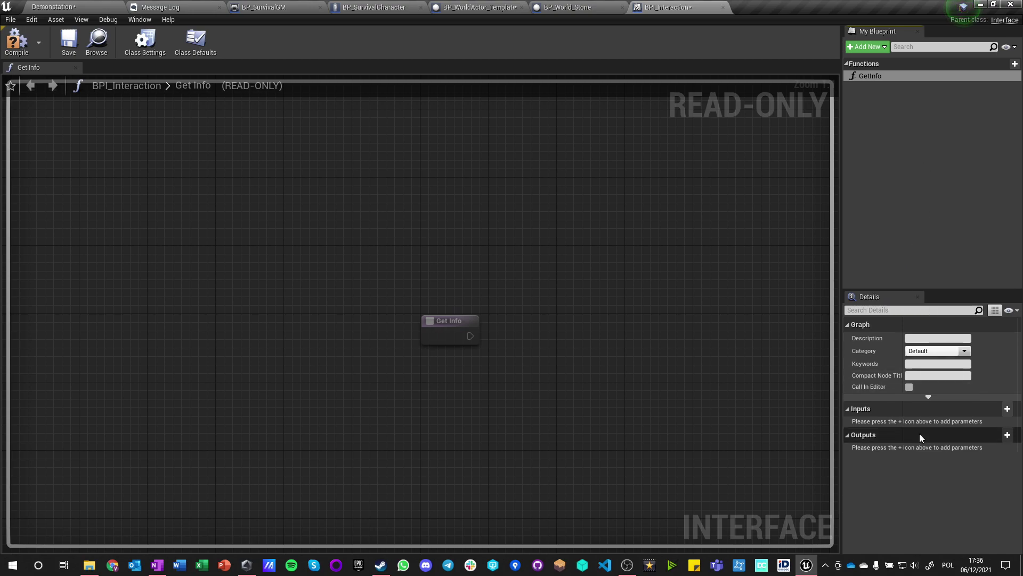
Step: Add an output called Name of type Name to GetInfo, and compile and save the interface
{"action": "left_click", "coordinate": [1007, 435]}
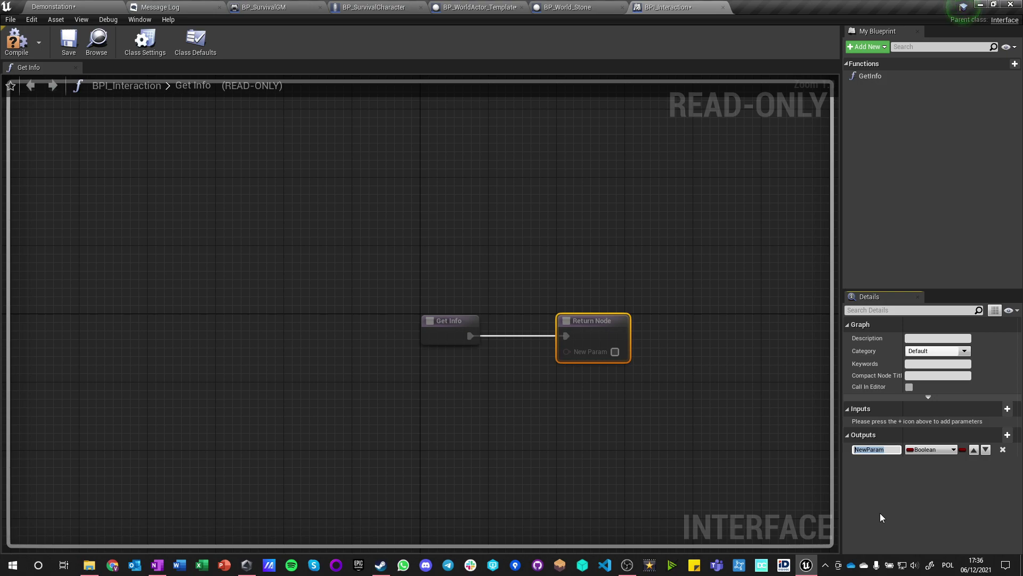
{"action": "type", "text": "Name"}
{"action": "key", "text": "Return"}
{"action": "left_click", "coordinate": [918, 451]}
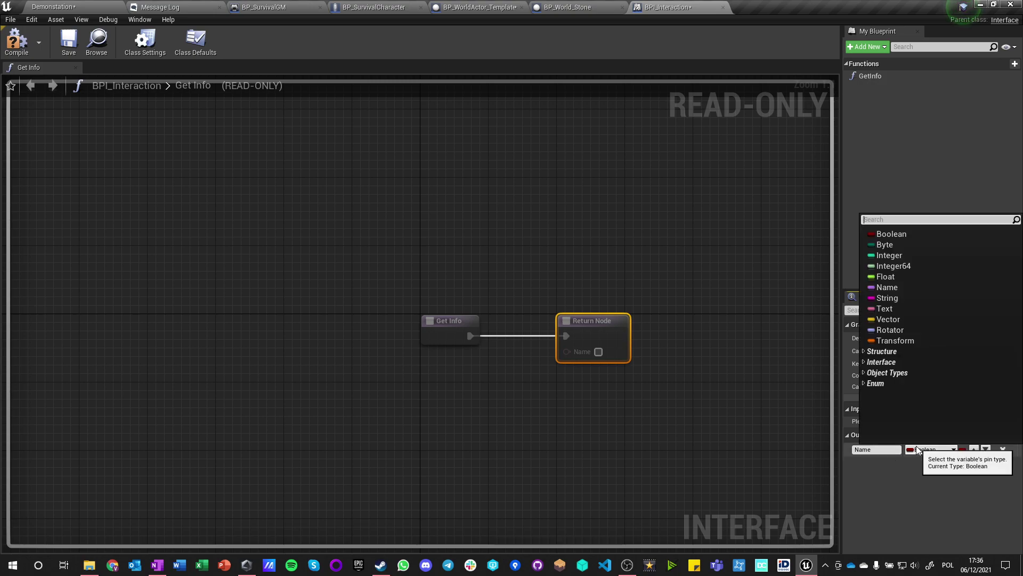
{"action": "type", "text": "name"}
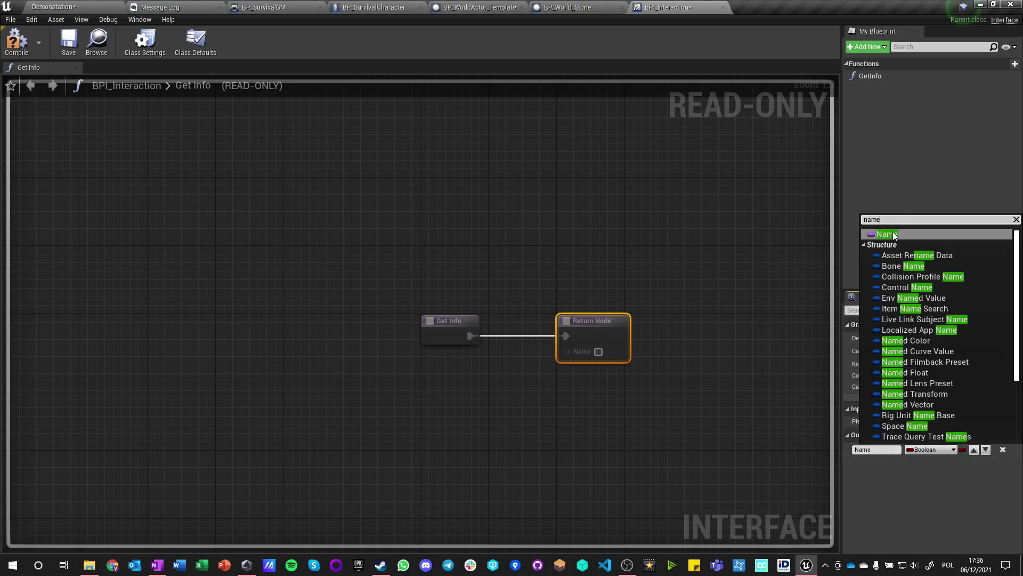
{"action": "key", "text": "Return"}
{"action": "left_click", "coordinate": [16, 40]}
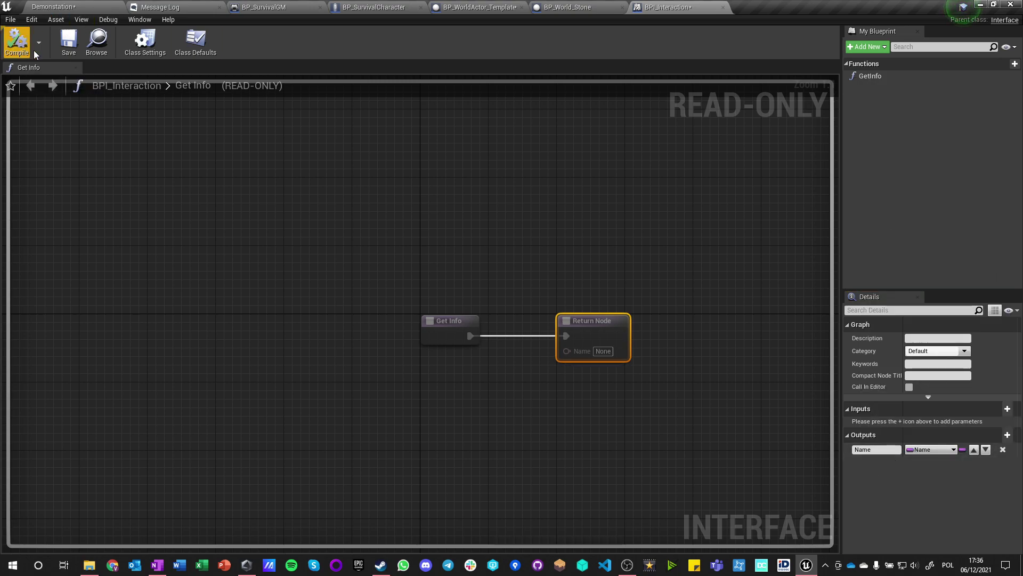
{"action": "left_click", "coordinate": [68, 42]}
Step: Add a second function named Interact to the BPI_Interaction interface
{"action": "left_click", "coordinate": [872, 78]}
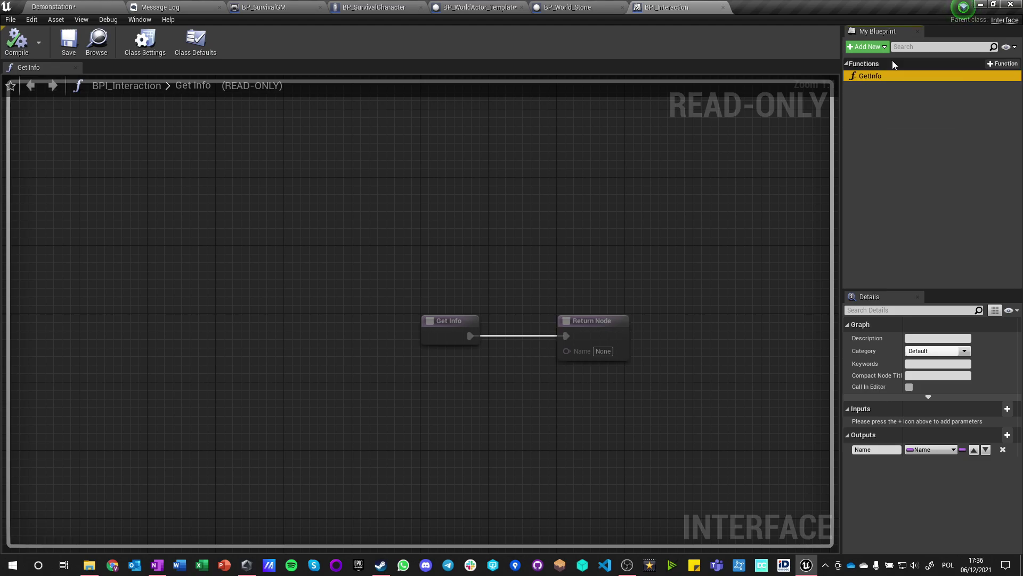
{"action": "left_click", "coordinate": [867, 46]}
{"action": "left_click", "coordinate": [865, 66]}
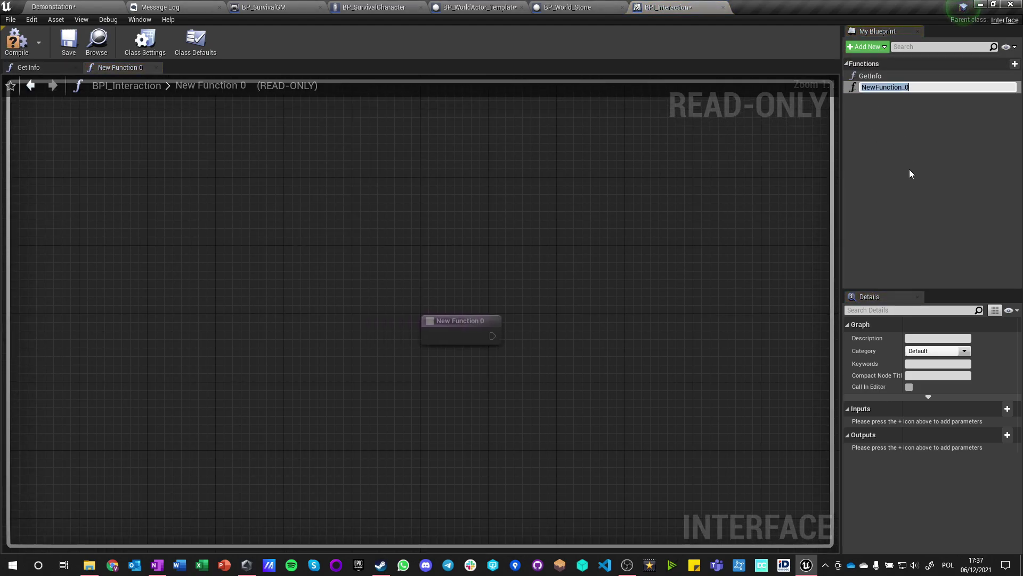
{"action": "type", "text": "Interact"}
{"action": "key", "text": "Return"}
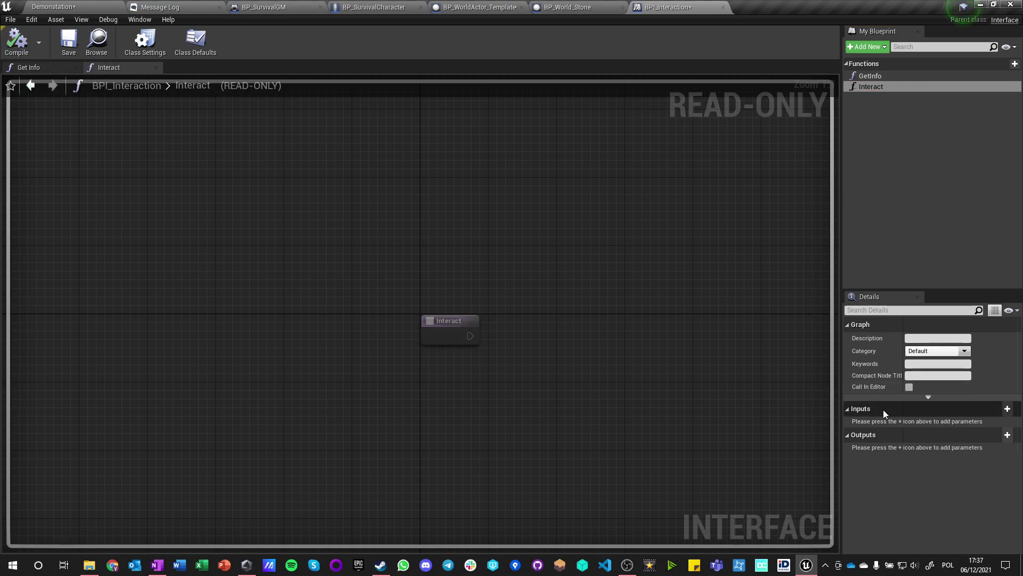
Step: Add an input called InteractingActor to the Interact function and set its type to an Actor object reference
{"action": "left_click", "coordinate": [959, 408]}
{"action": "left_click", "coordinate": [1008, 408]}
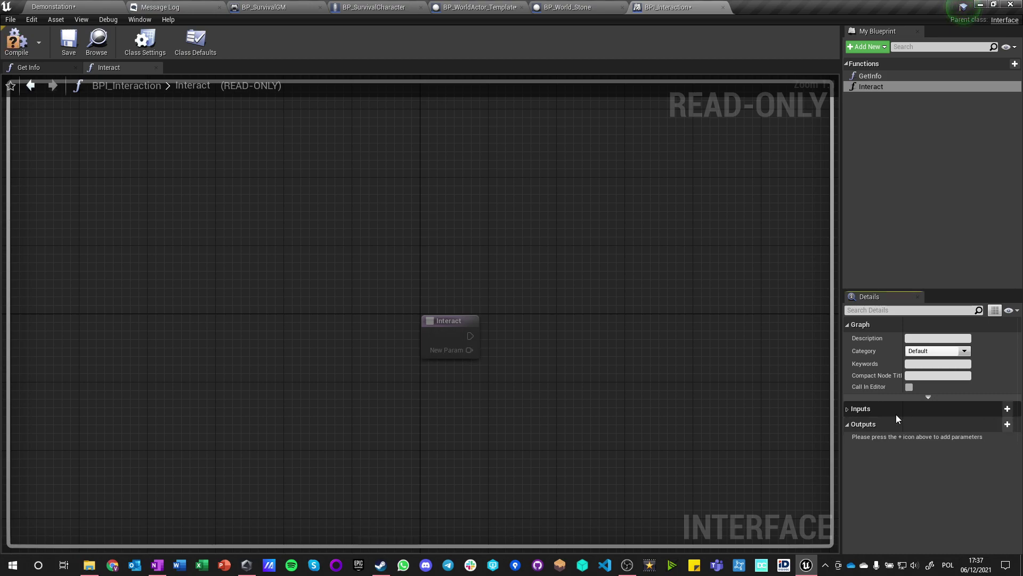
{"action": "left_click", "coordinate": [847, 409]}
{"action": "left_click", "coordinate": [858, 423]}
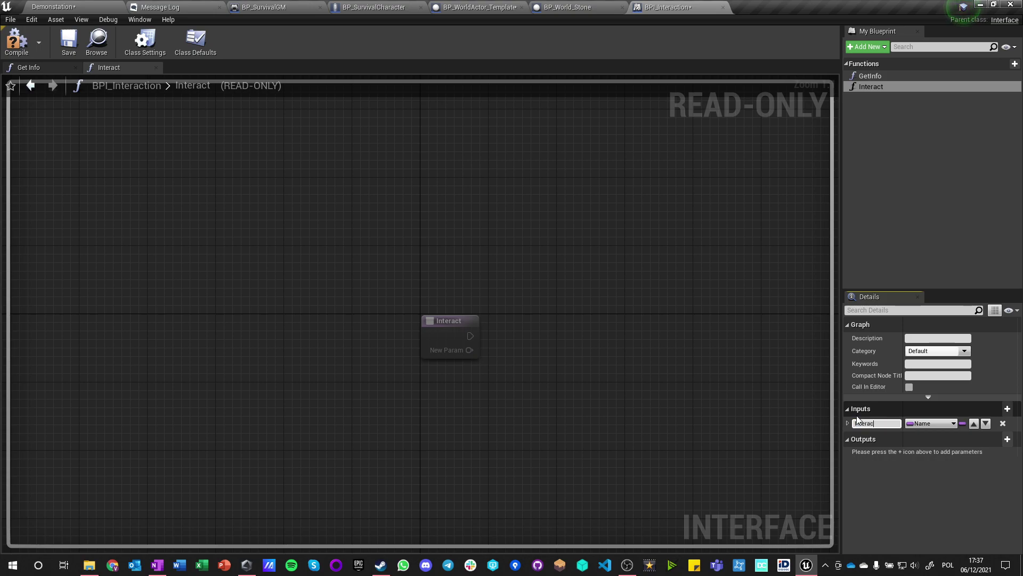
{"action": "type", "text": "InteractingActor"}
{"action": "key", "text": "Return"}
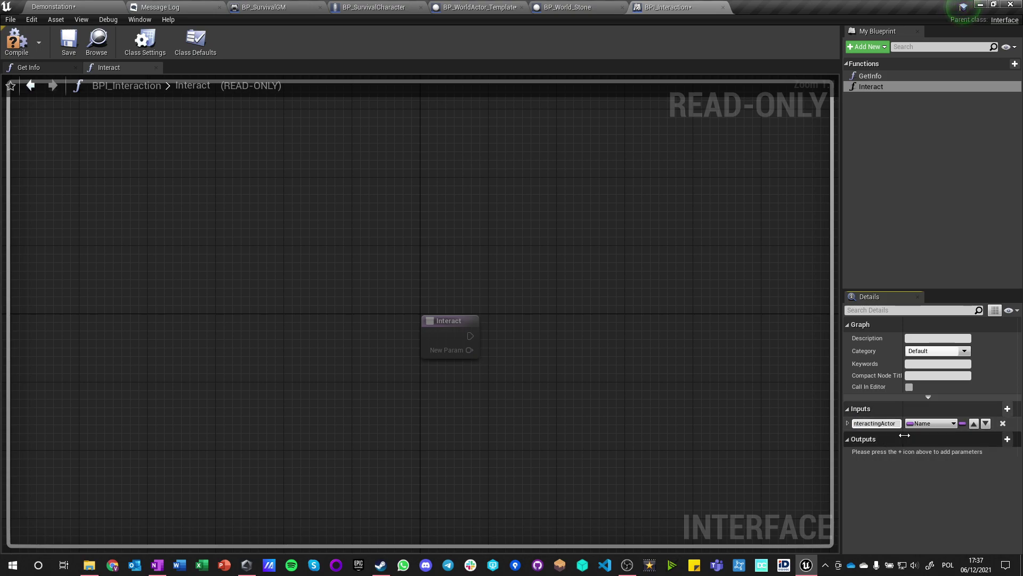
{"action": "left_click", "coordinate": [926, 423]}
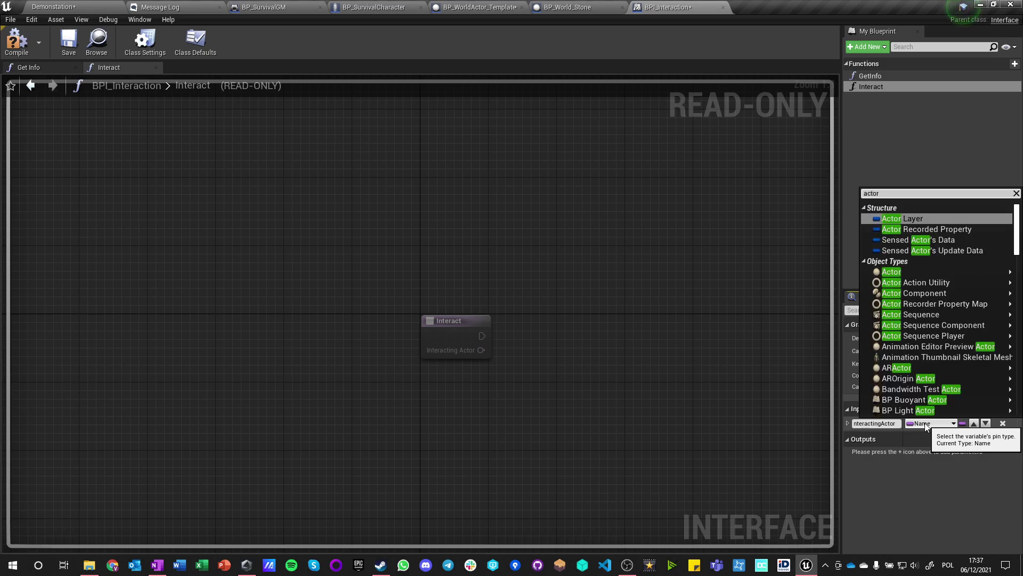
{"action": "mouse_move", "coordinate": [920, 325]}
{"action": "left_click", "coordinate": [840, 273]}
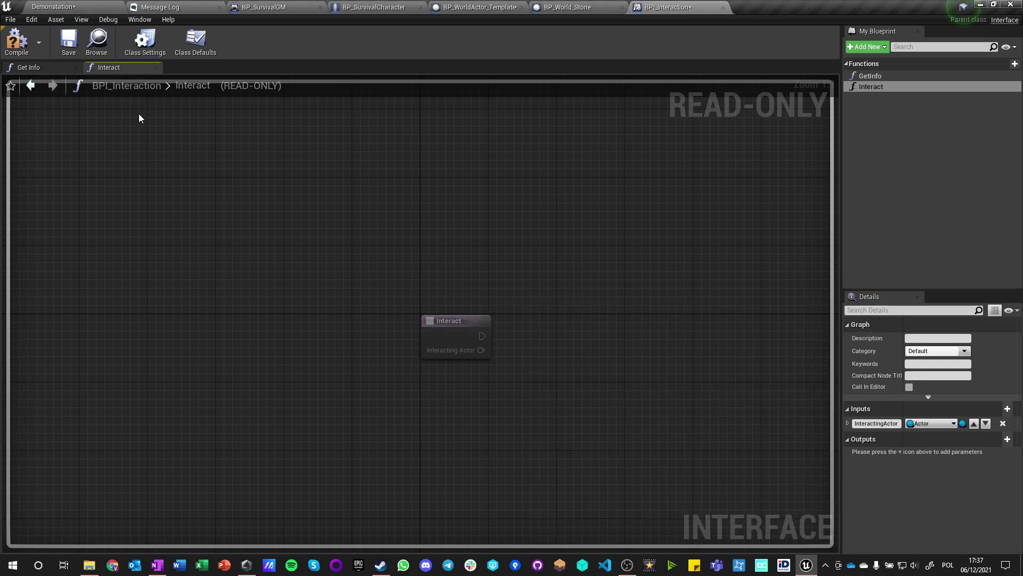
Step: Compile and save BPI_Interaction, and return to the BP_WorldActor_Template blueprint
{"action": "left_click", "coordinate": [17, 40]}
{"action": "left_click", "coordinate": [68, 40]}
{"action": "left_click", "coordinate": [476, 7]}
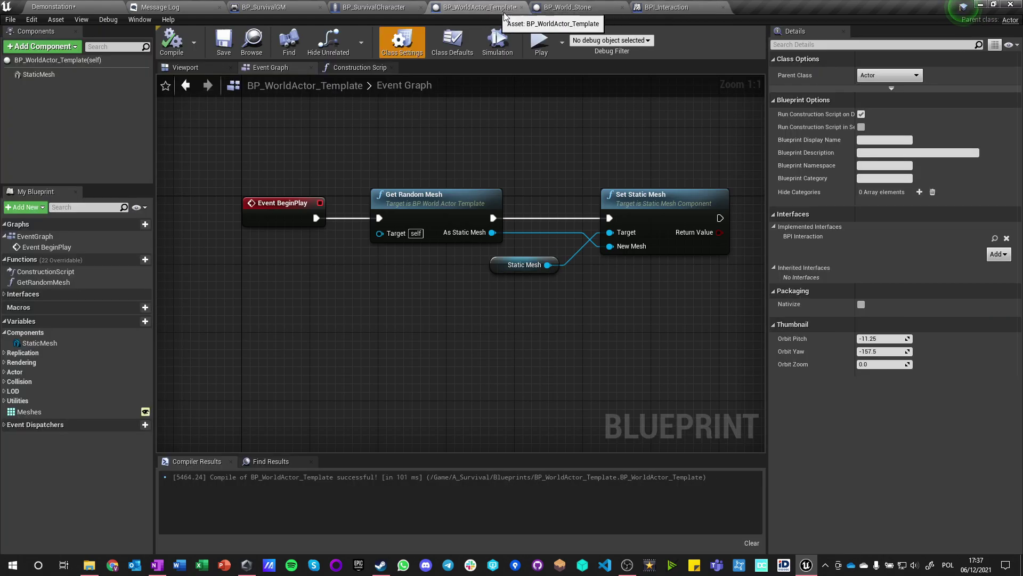
Step: Close the BP_World_Stone blueprint and compile BP_WorldActor_Template
{"action": "left_click", "coordinate": [622, 8]}
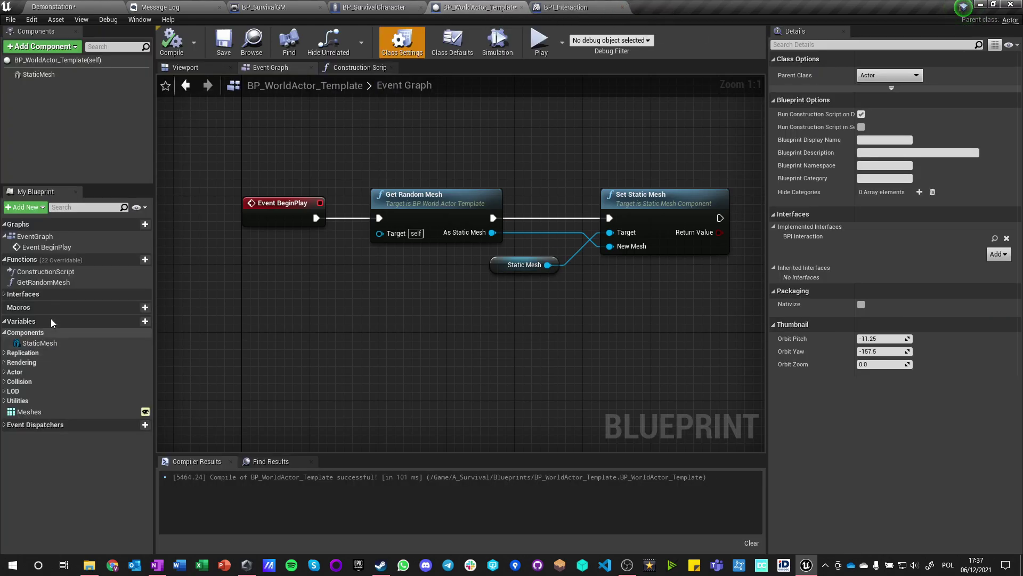
{"action": "left_click", "coordinate": [171, 41]}
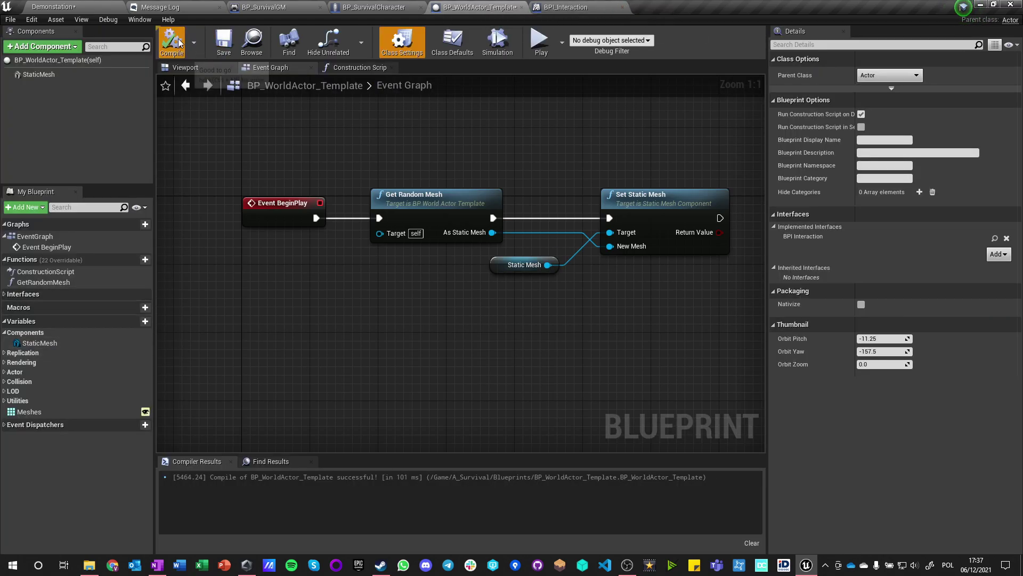
Step: Open the graph of the implemented Get Info interface function
{"action": "left_click", "coordinate": [5, 294]}
{"action": "left_click", "coordinate": [32, 316]}
{"action": "double_click", "coordinate": [31, 315]}
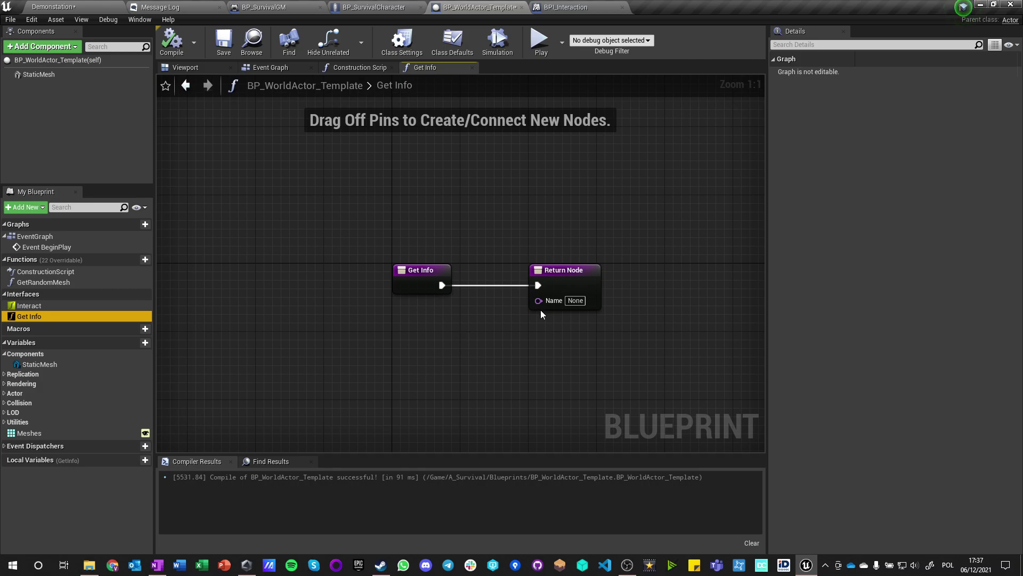
{"action": "right_click_drag", "start_coordinate": [362, 359], "coordinate": [401, 308]}
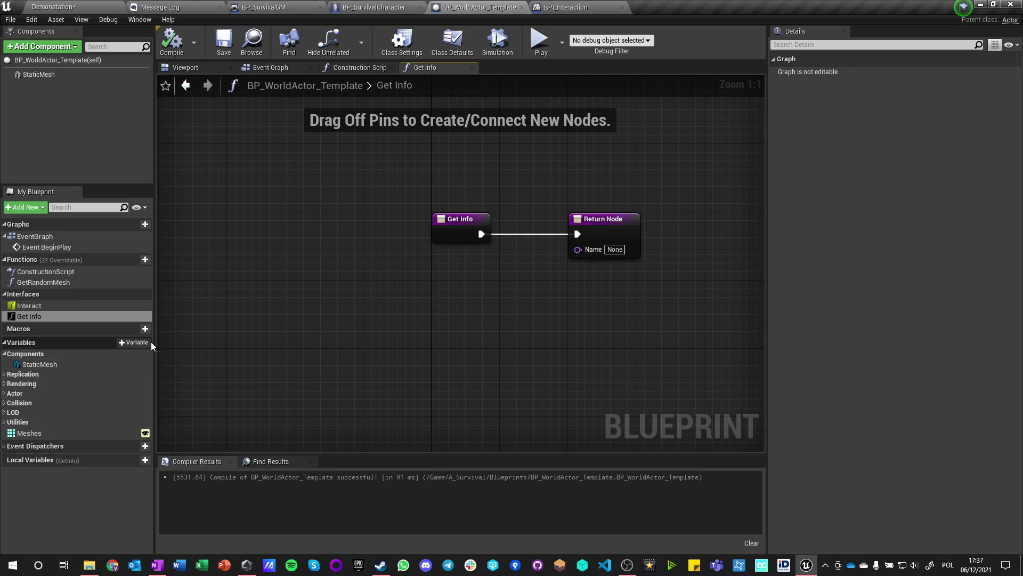
Step: Add a new blueprint variable named Item
{"action": "left_click", "coordinate": [136, 342]}
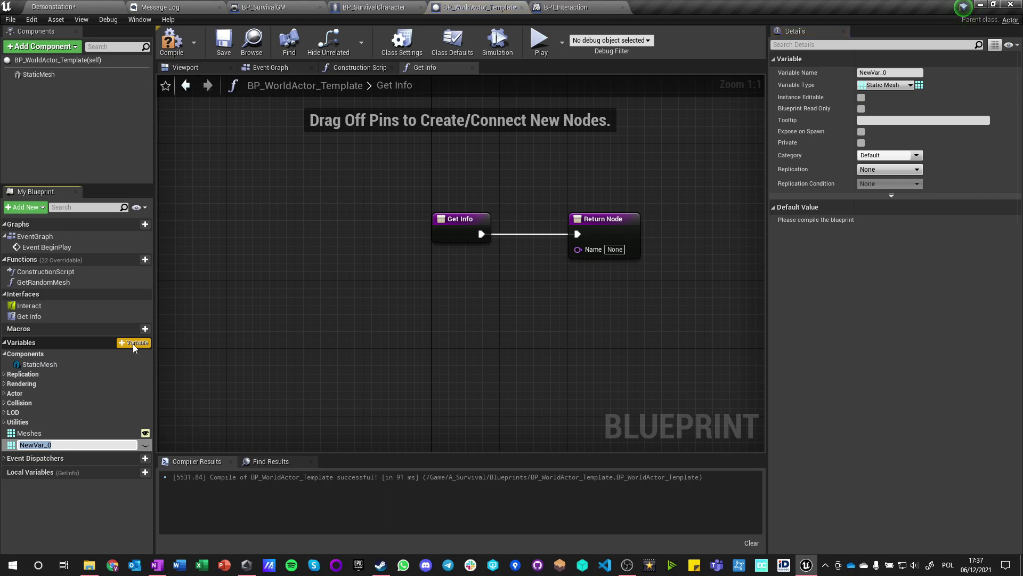
{"action": "type", "text": "Item"}
{"action": "key", "text": "Return"}
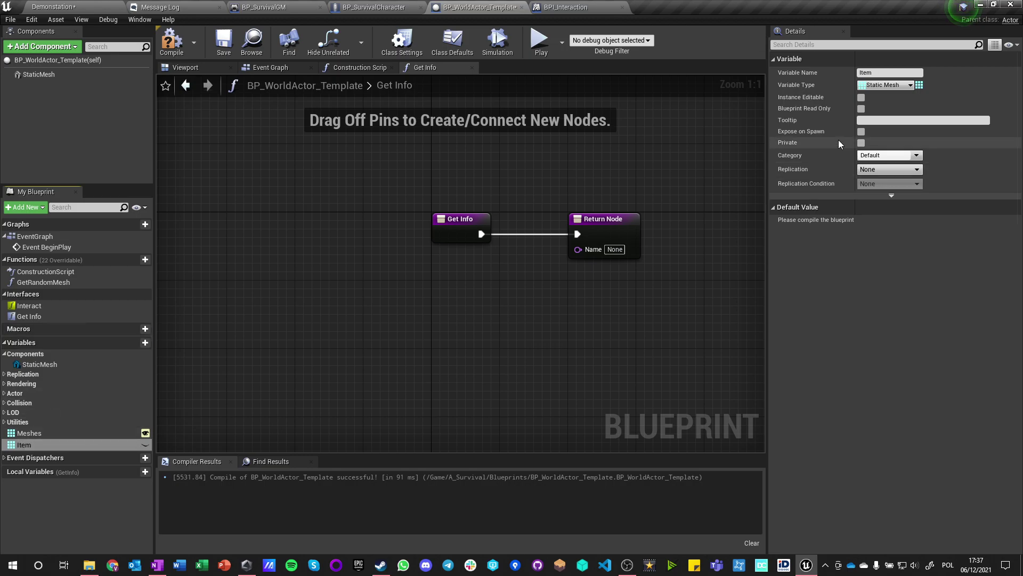
Step: Set the Item variable's type to a single Actor class reference instead of an array, and compile the blueprint
{"action": "left_click", "coordinate": [880, 85]}
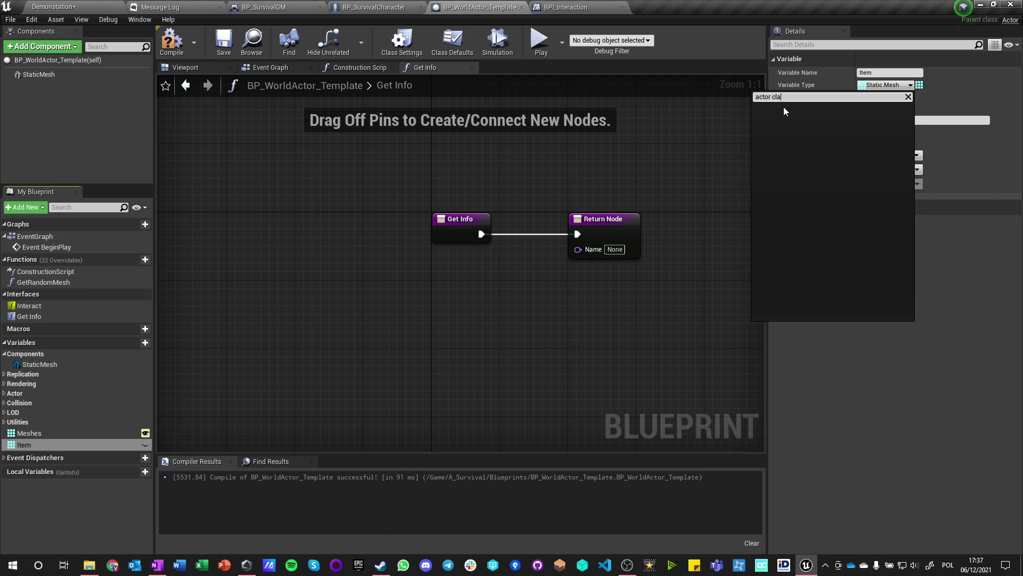
{"action": "key", "text": "BackSpace"}
{"action": "key", "text": "BackSpace"}
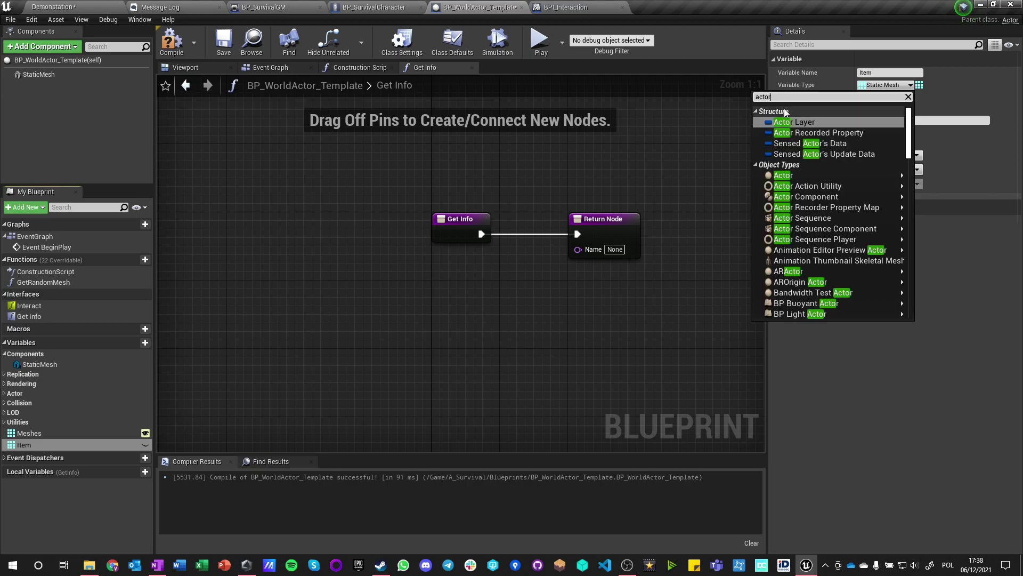
{"action": "mouse_move", "coordinate": [901, 175]}
{"action": "left_click", "coordinate": [938, 186]}
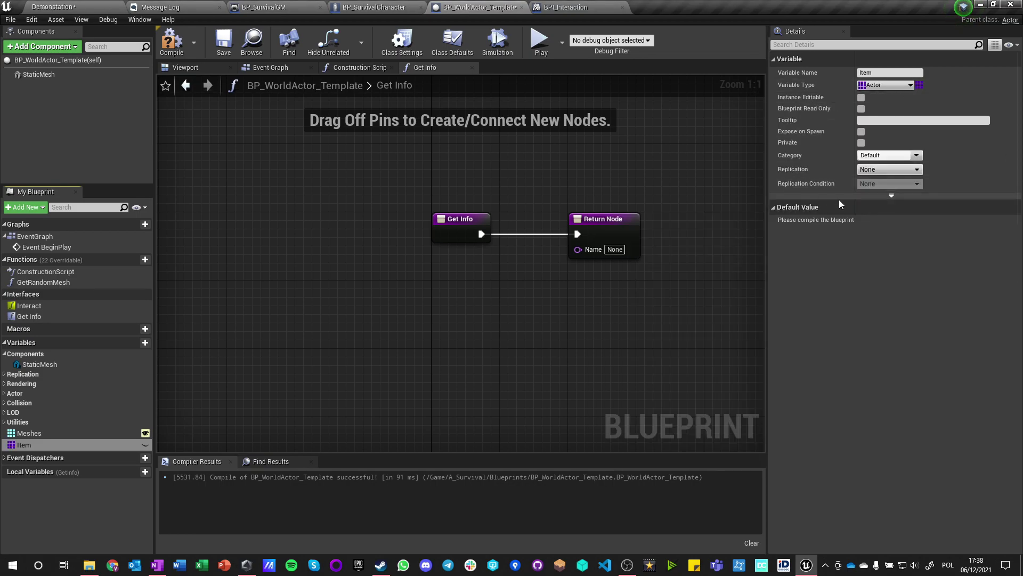
{"action": "left_click", "coordinate": [920, 86]}
{"action": "left_click", "coordinate": [920, 98]}
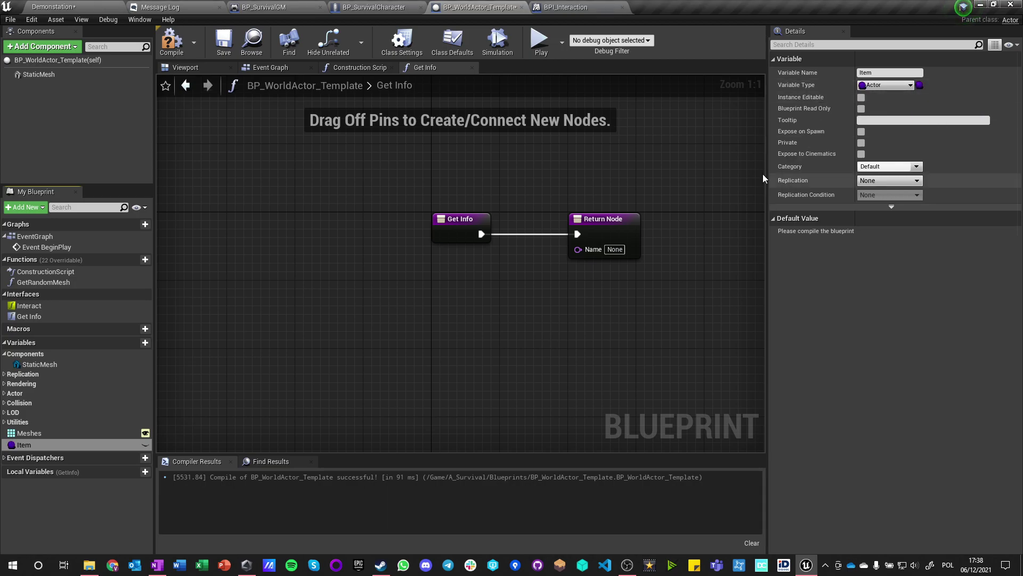
{"action": "left_click", "coordinate": [172, 42]}
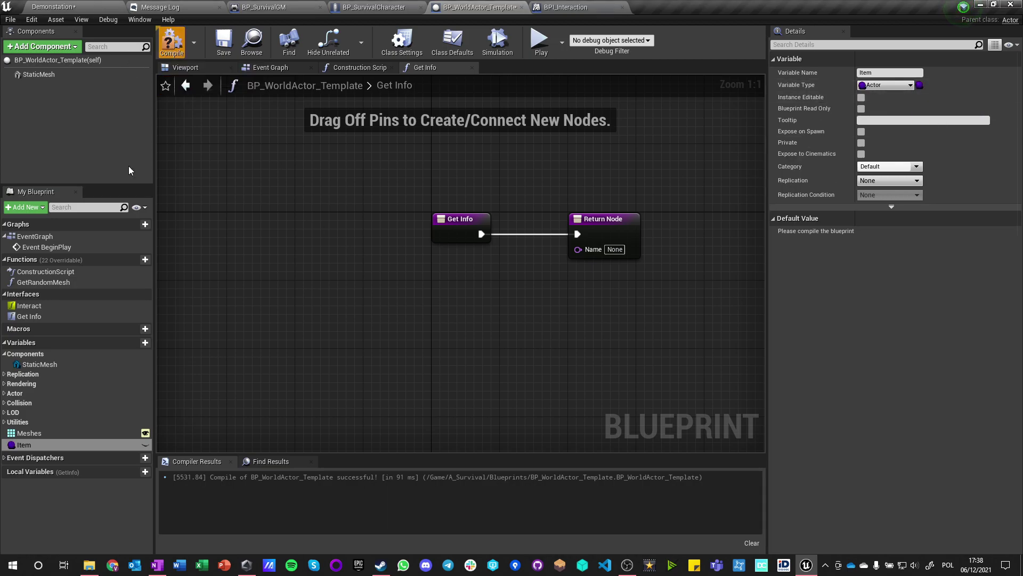
Step: Add a variable named Quantity of type Integer and compile the blueprint
{"action": "left_click", "coordinate": [145, 342]}
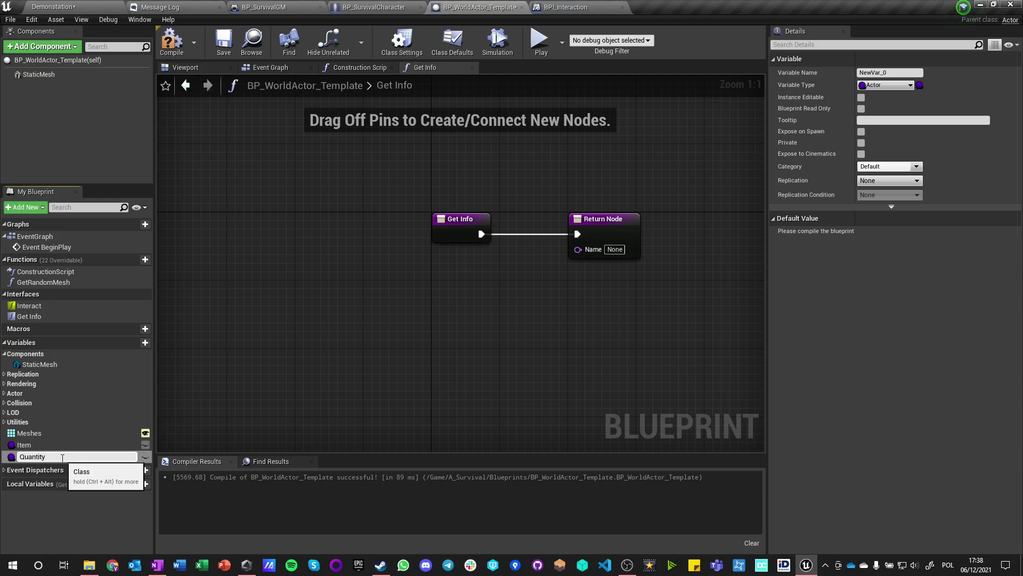
{"action": "key", "text": "Return"}
{"action": "left_click", "coordinate": [885, 85]}
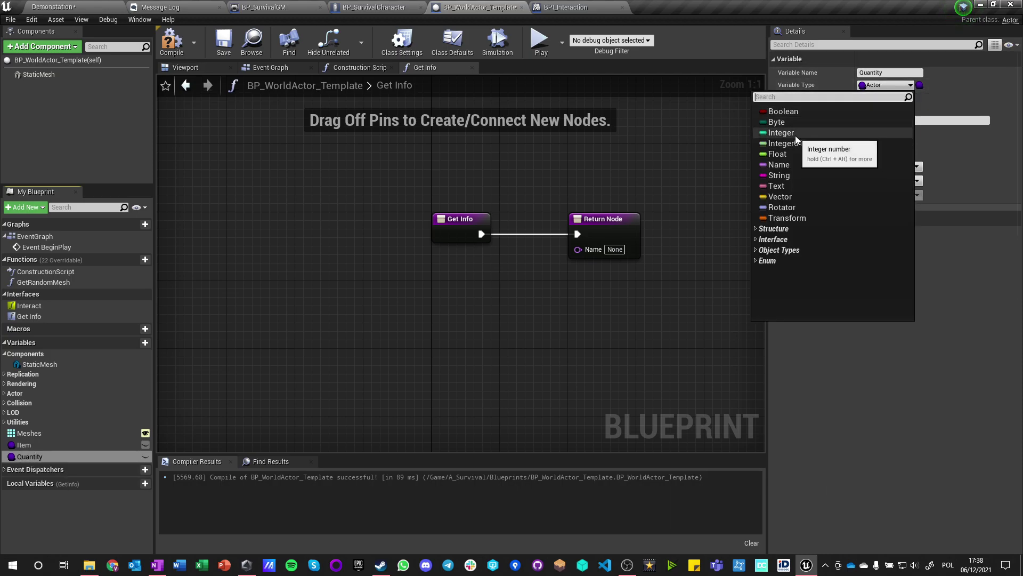
{"action": "left_click", "coordinate": [796, 136]}
{"action": "left_click", "coordinate": [171, 41]}
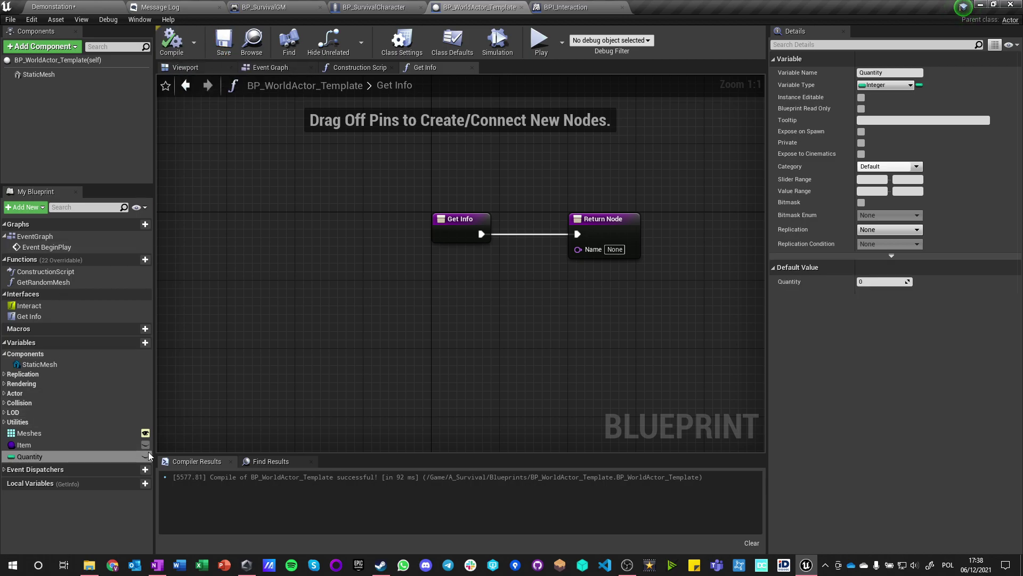
{"action": "left_click", "coordinate": [32, 444]}
{"action": "left_click", "coordinate": [889, 180]}
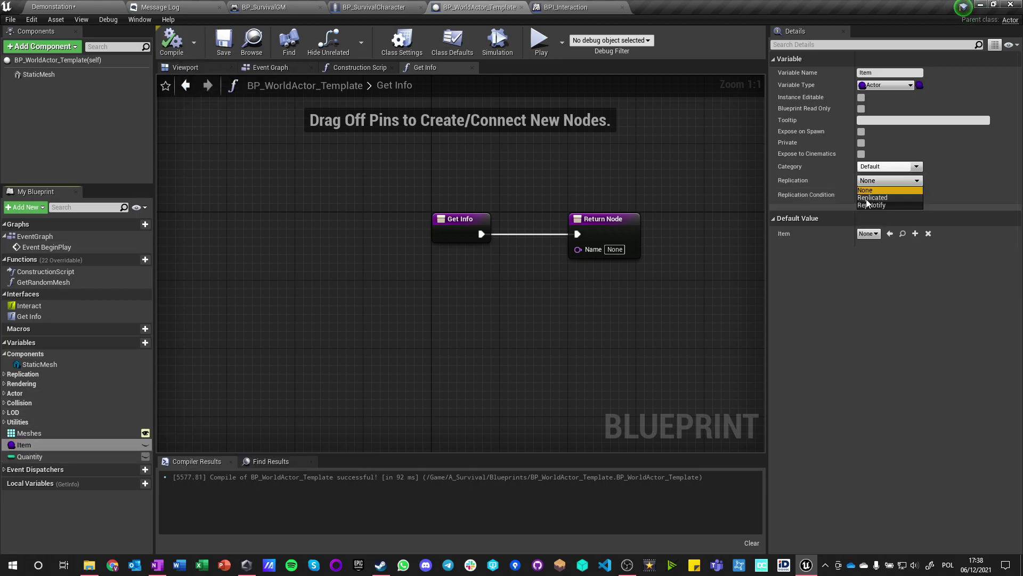
{"action": "left_click", "coordinate": [29, 456]}
{"action": "left_click", "coordinate": [876, 231]}
{"action": "left_click", "coordinate": [874, 247]}
{"action": "left_click", "coordinate": [889, 229]}
{"action": "left_click", "coordinate": [874, 238]}
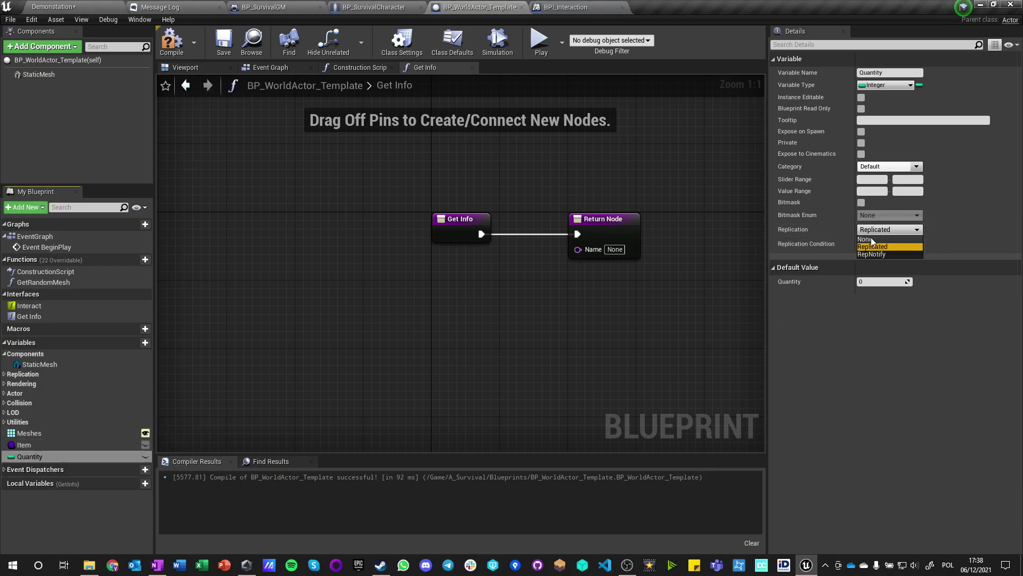
{"action": "left_click", "coordinate": [16, 445]}
{"action": "left_click", "coordinate": [876, 180]}
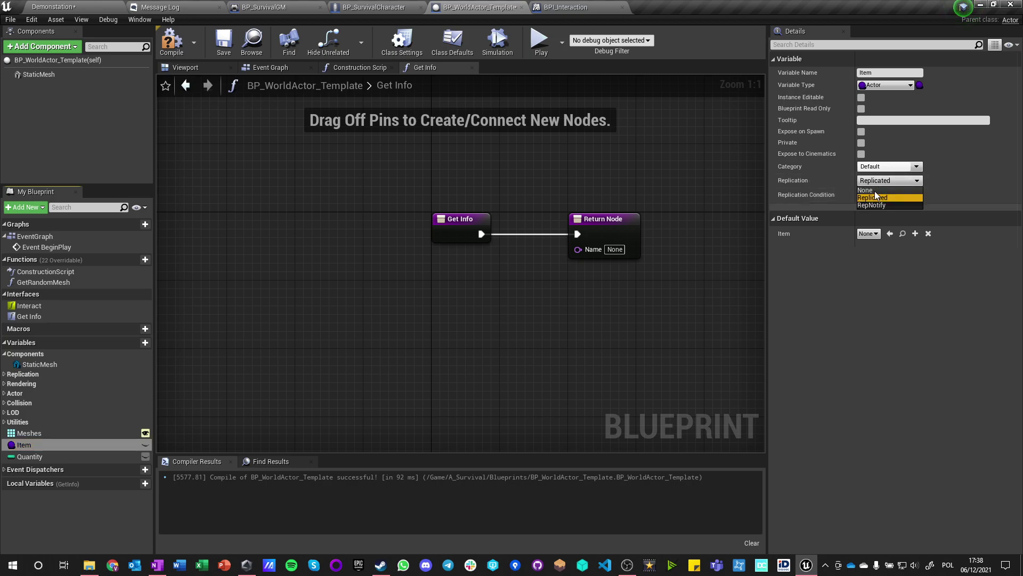
{"action": "left_click", "coordinate": [874, 191]}
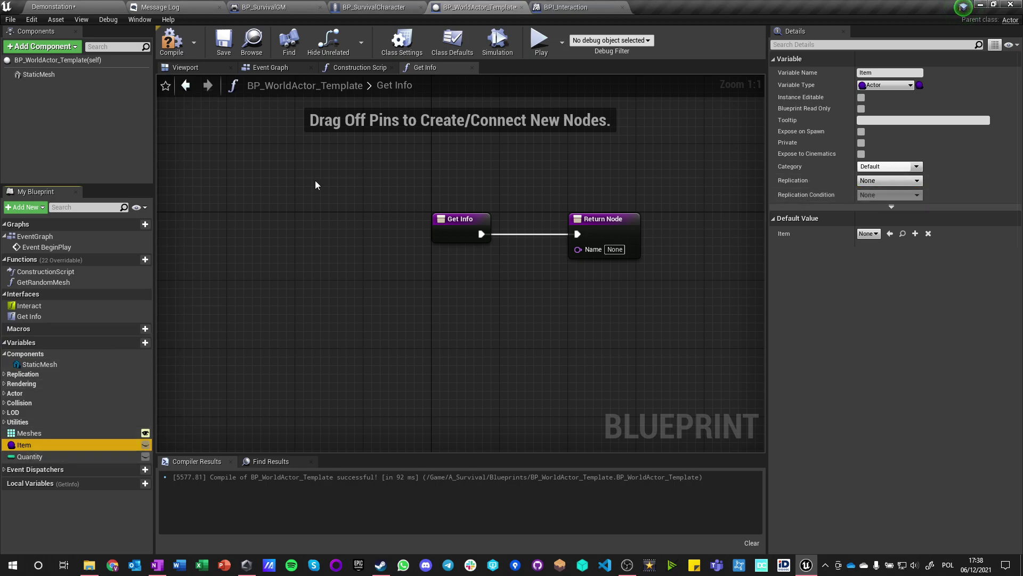
Step: Compile the blueprint and set the Item variable's default value to BP_Item_Stone
{"action": "left_click", "coordinate": [171, 43]}
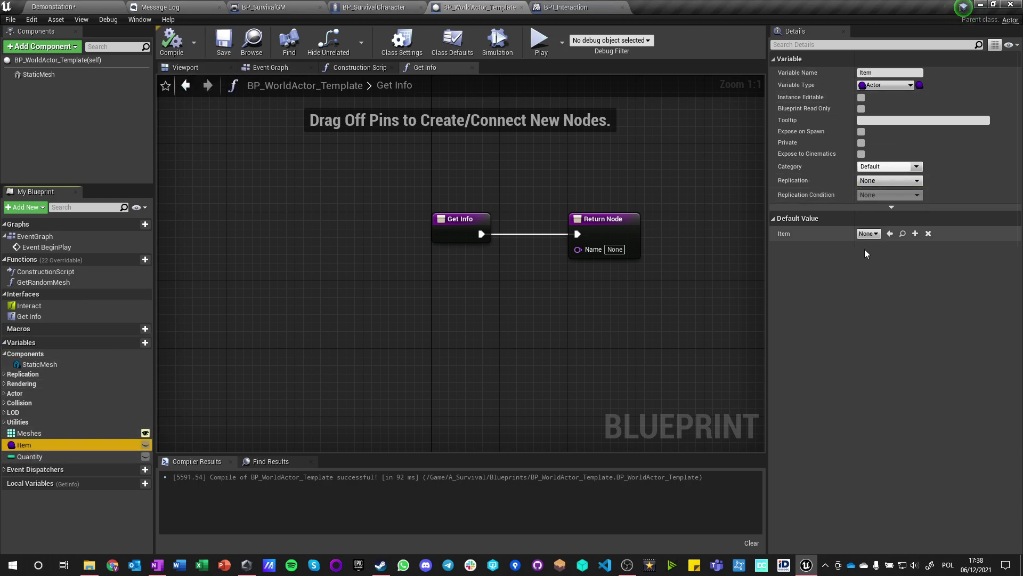
{"action": "left_click", "coordinate": [869, 235]}
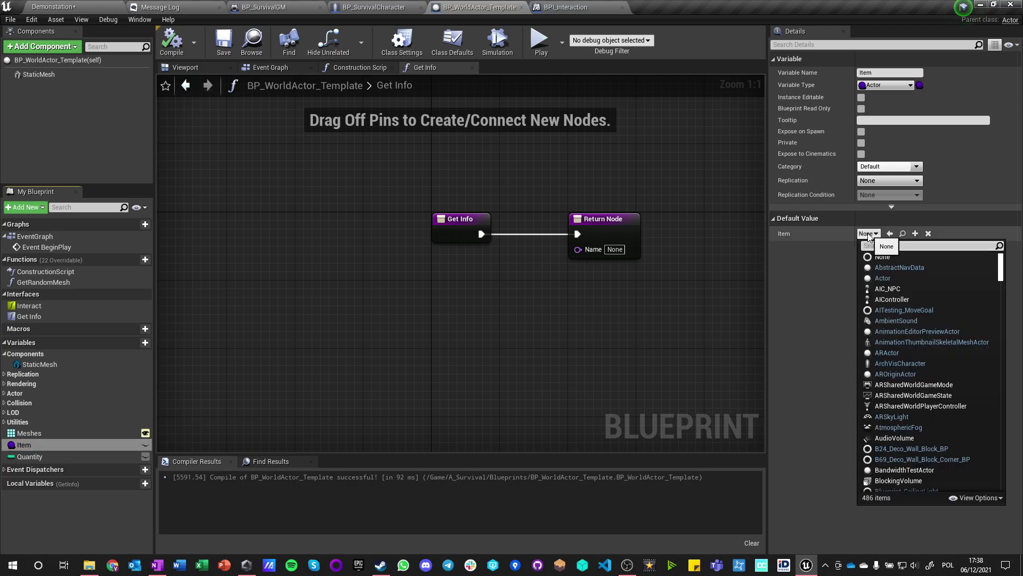
{"action": "type", "text": "stone"}
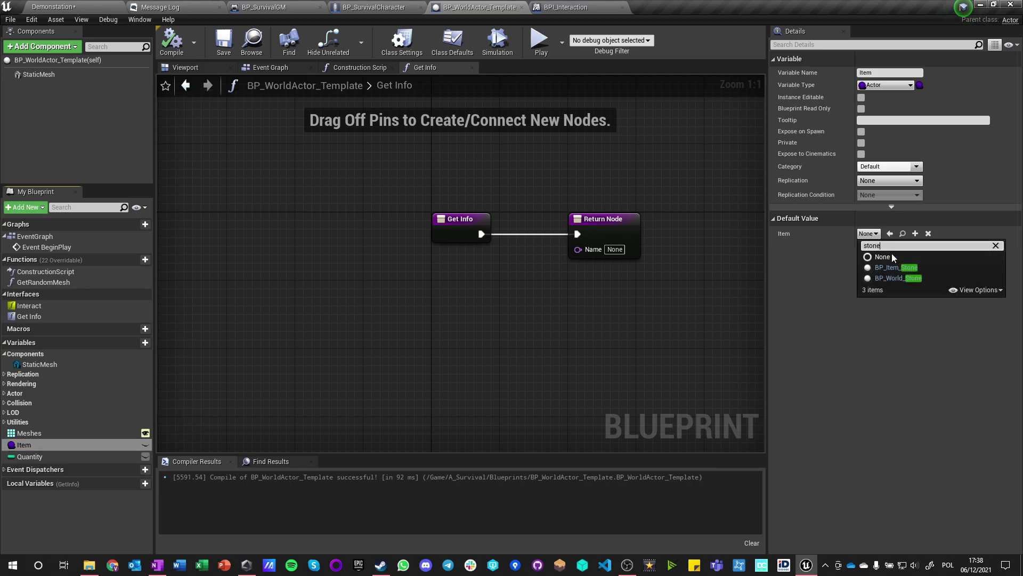
{"action": "left_click", "coordinate": [901, 274]}
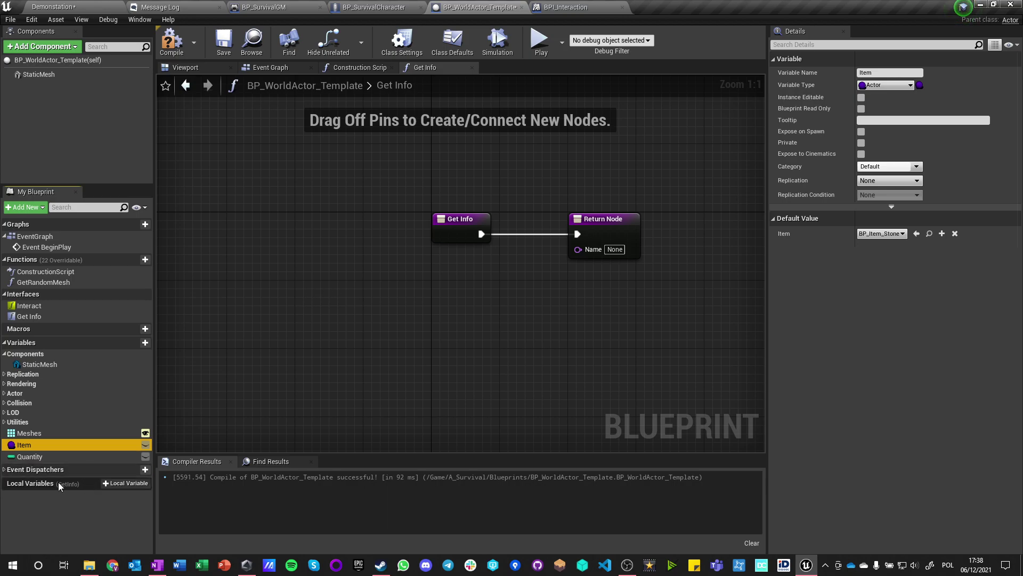
Step: Set the Quantity variable's default value to 2 and compile the blueprint
{"action": "left_click", "coordinate": [30, 456]}
{"action": "left_click", "coordinate": [872, 281]}
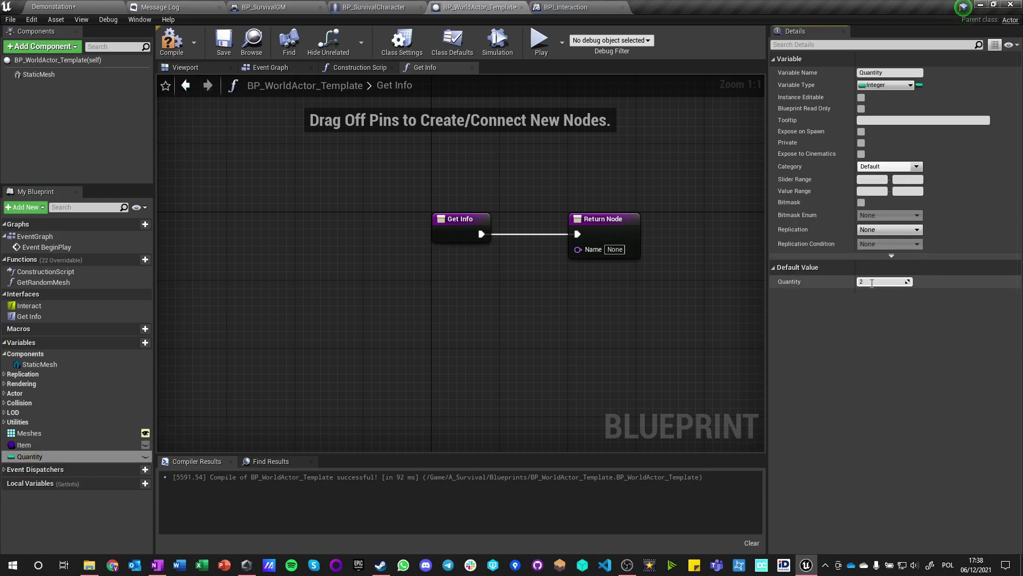
{"action": "left_click", "coordinate": [165, 47]}
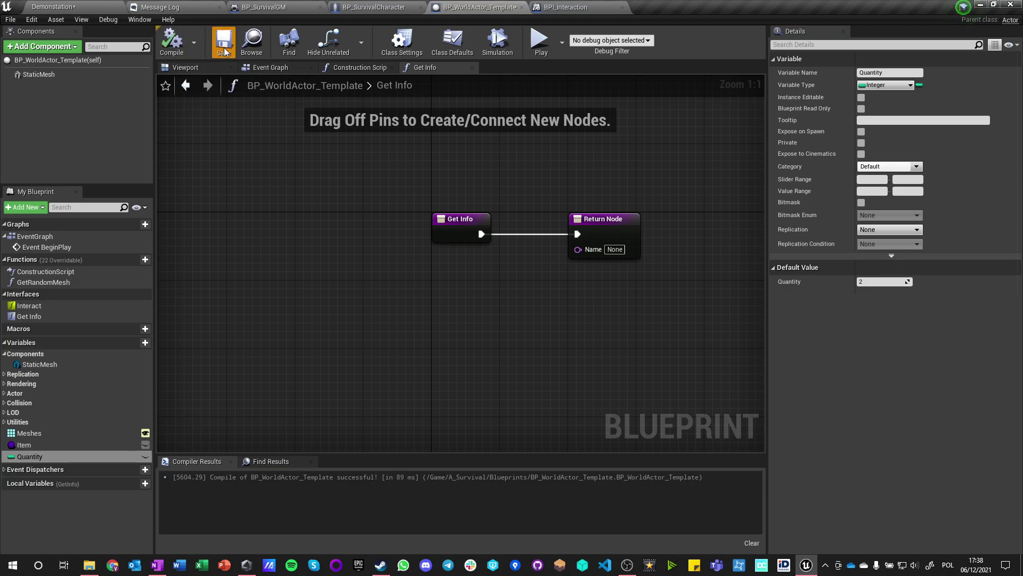
Step: Place a getter for the Item variable below the entry node in the Get Info graph
{"action": "right_click_drag", "start_coordinate": [372, 386], "coordinate": [339, 367]}
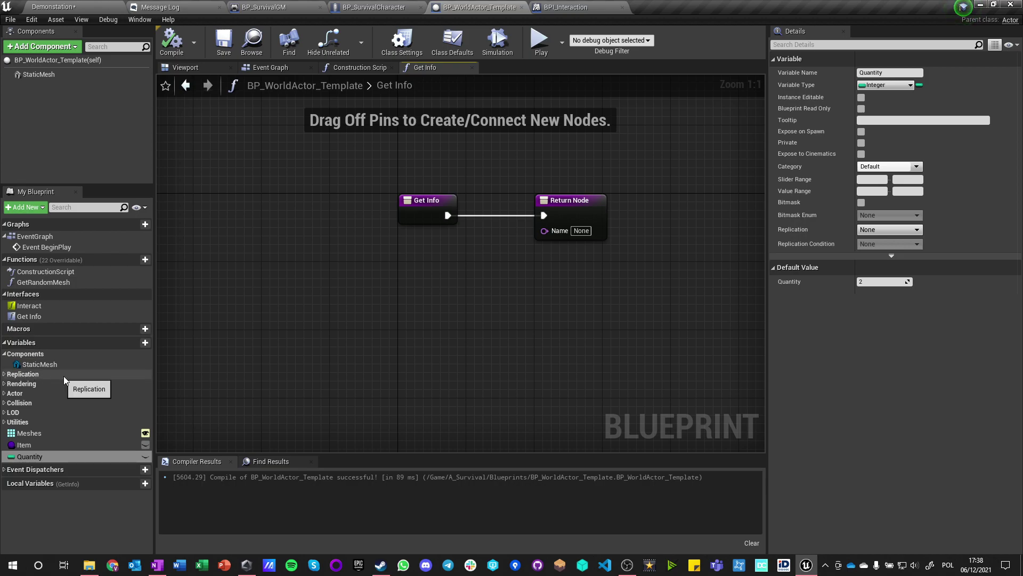
{"action": "left_click", "coordinate": [28, 316]}
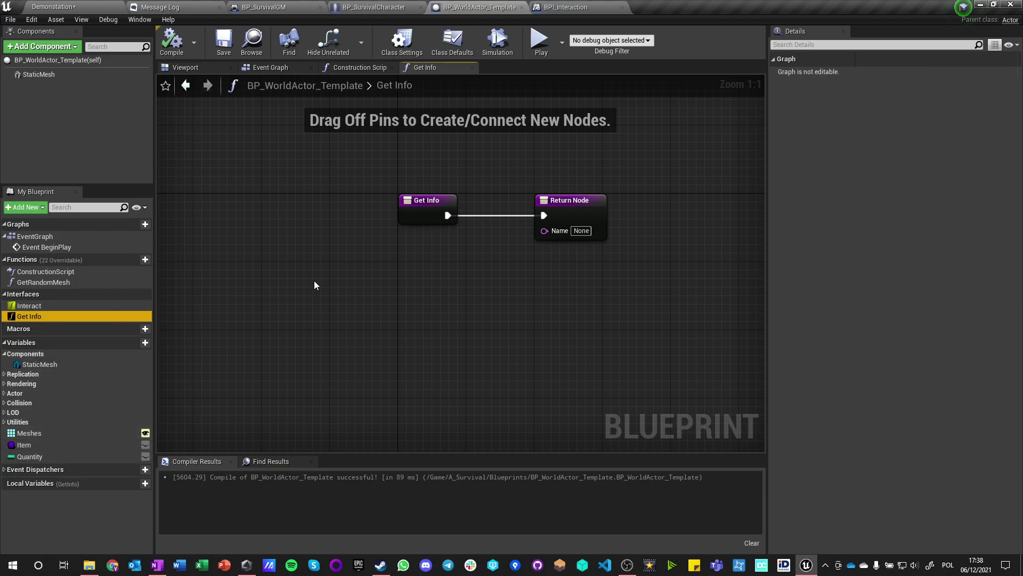
{"action": "left_click_drag", "start_coordinate": [26, 445], "coordinate": [419, 276]}
{"action": "left_click", "coordinate": [331, 287]}
{"action": "type", "text": "defa"}
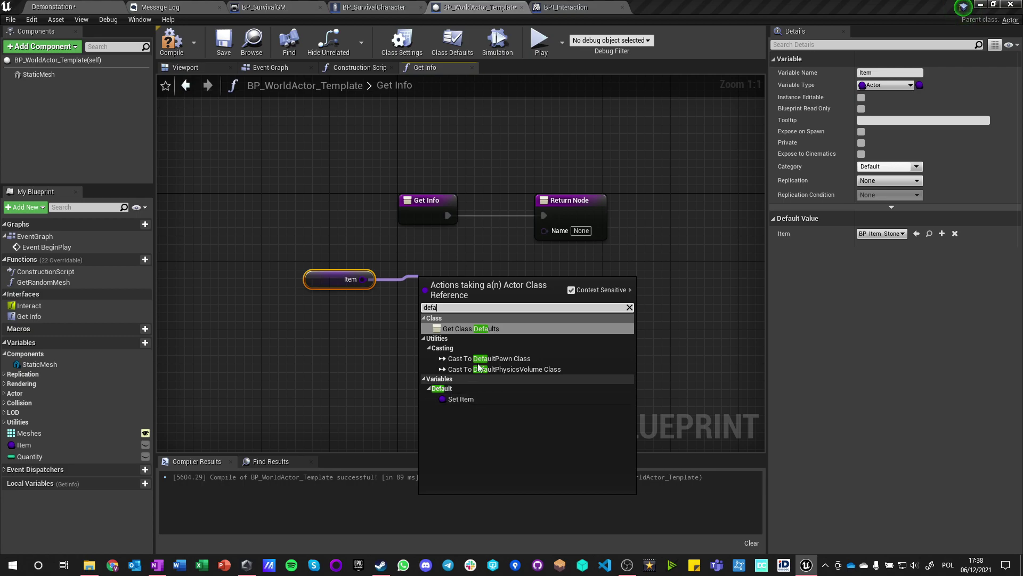
{"action": "left_click", "coordinate": [485, 330]}
{"action": "right_click_drag", "start_coordinate": [522, 304], "coordinate": [376, 151]}
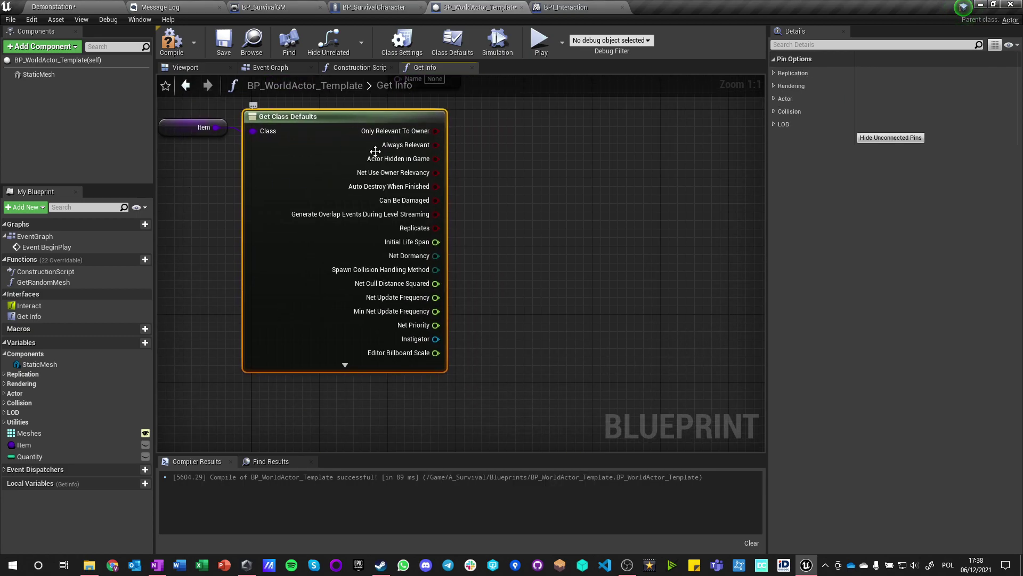
{"action": "left_click", "coordinate": [345, 365]}
{"action": "right_click_drag", "start_coordinate": [382, 302], "coordinate": [478, 378]}
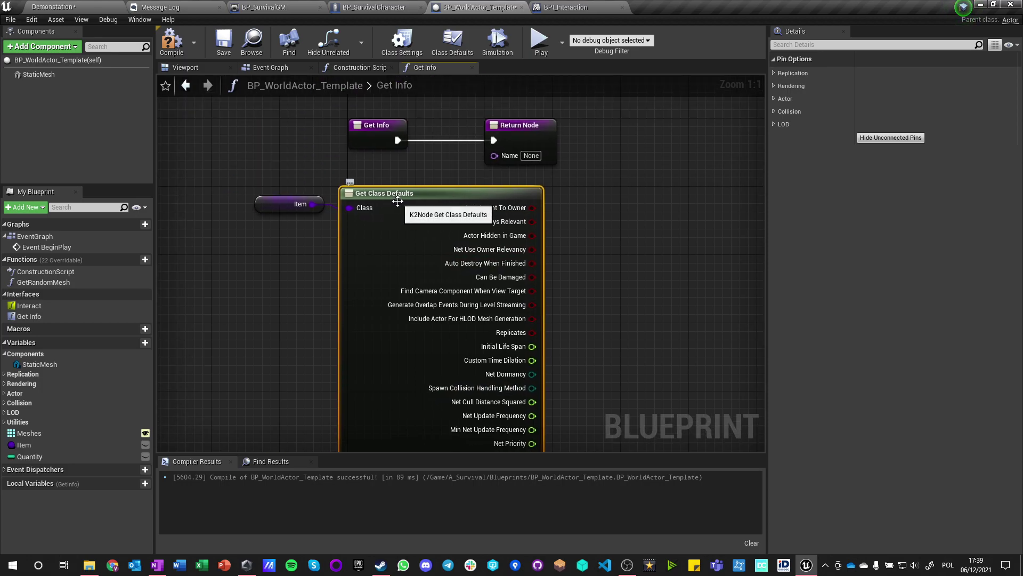
{"action": "key", "text": "Delete"}
{"action": "left_click_drag", "start_coordinate": [314, 203], "coordinate": [366, 195]}
{"action": "type", "text": "default"}
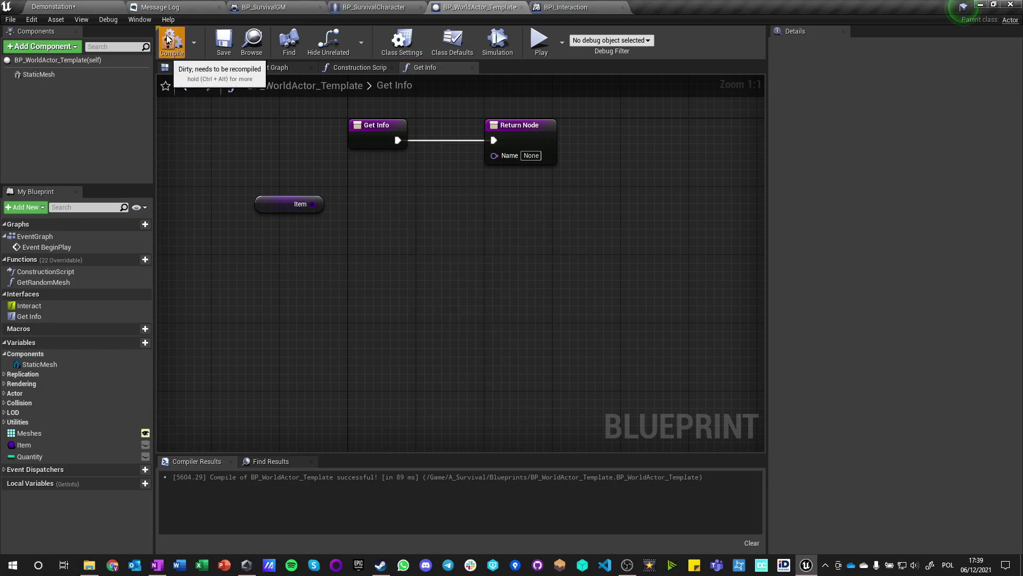
{"action": "left_click", "coordinate": [172, 42]}
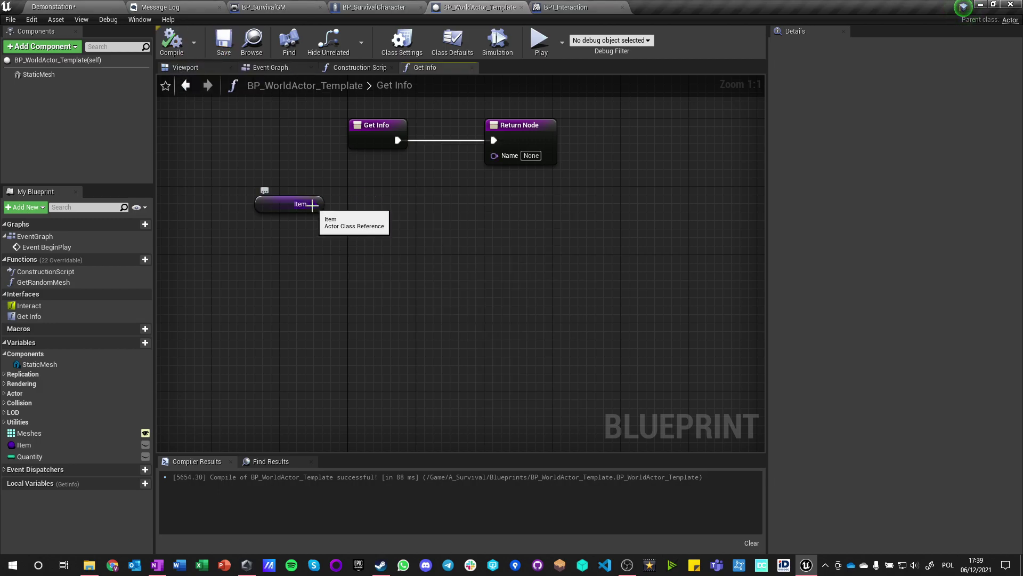
{"action": "left_click_drag", "start_coordinate": [290, 204], "coordinate": [356, 235]}
{"action": "type", "text": "get"}
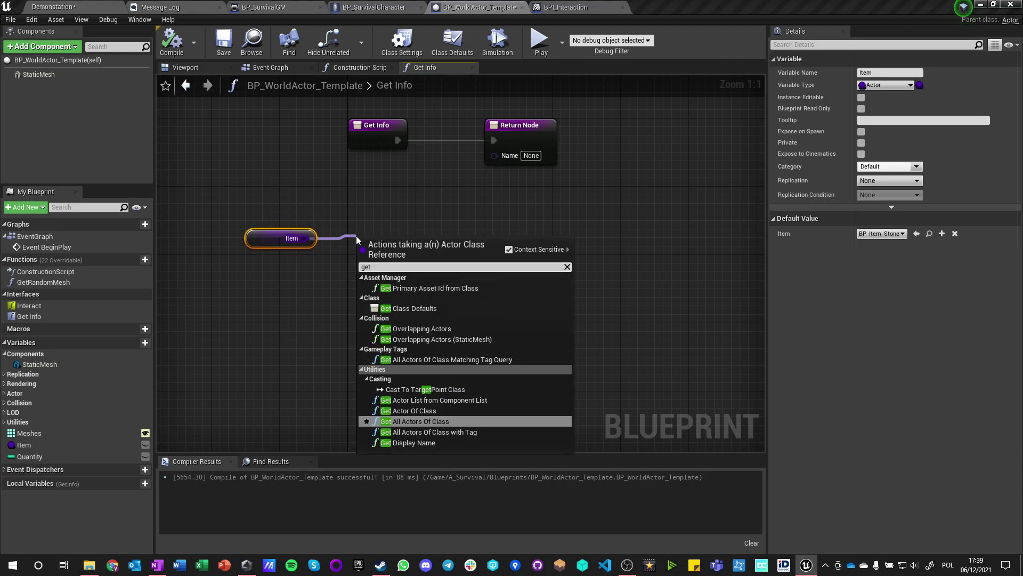
{"action": "left_click", "coordinate": [435, 289]}
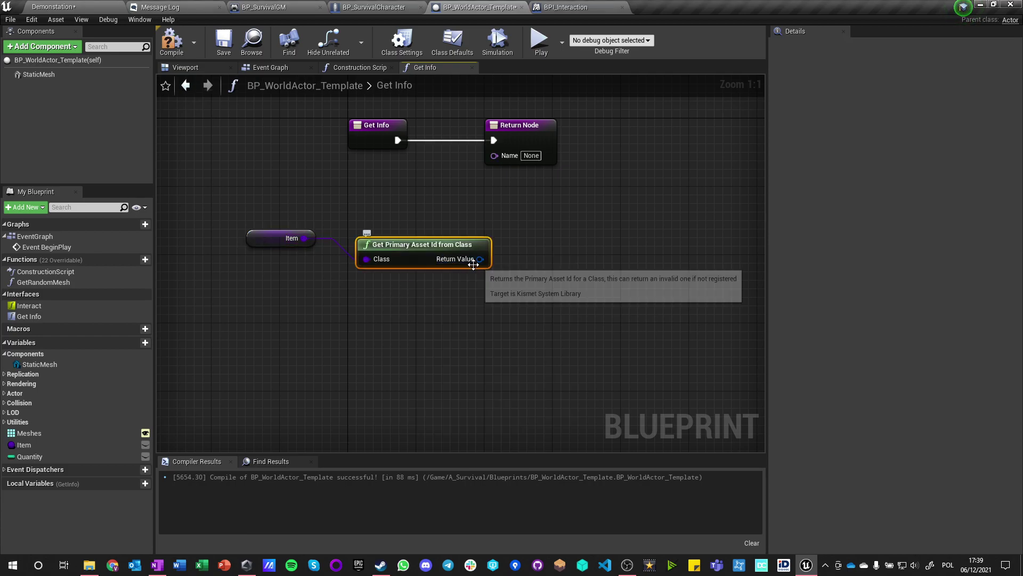
{"action": "key", "text": "Delete"}
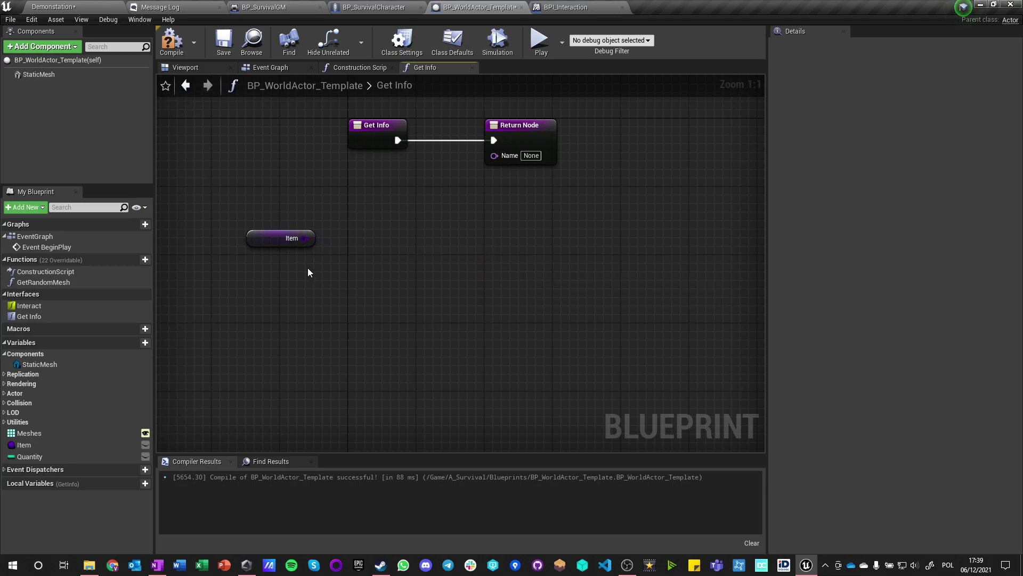
{"action": "left_click_drag", "start_coordinate": [303, 243], "coordinate": [370, 261]}
{"action": "type", "text": "get"}
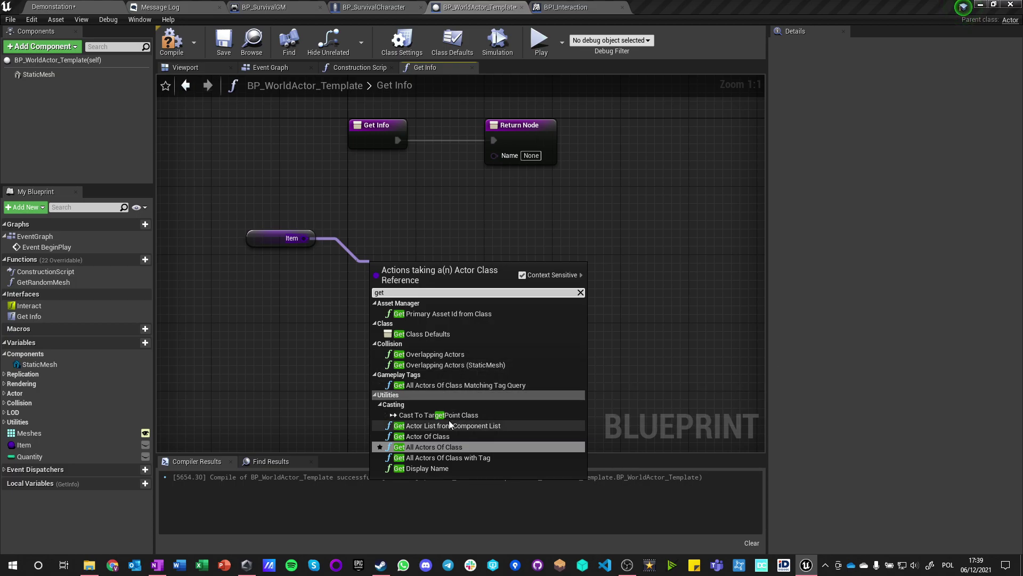
{"action": "left_click", "coordinate": [440, 385]}
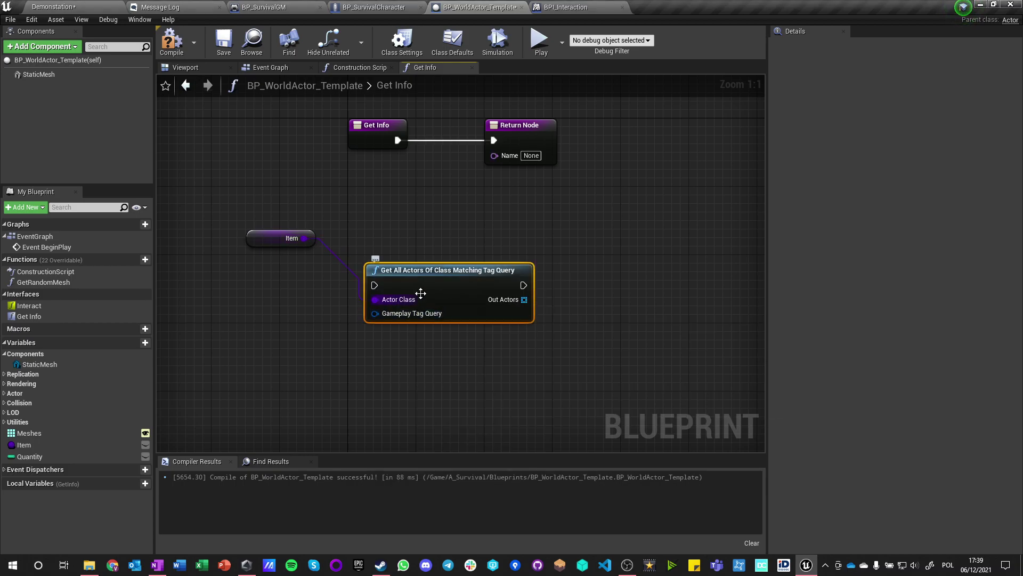
{"action": "key", "text": "Delete"}
{"action": "left_click_drag", "start_coordinate": [305, 238], "coordinate": [357, 272]}
{"action": "type", "text": "get"}
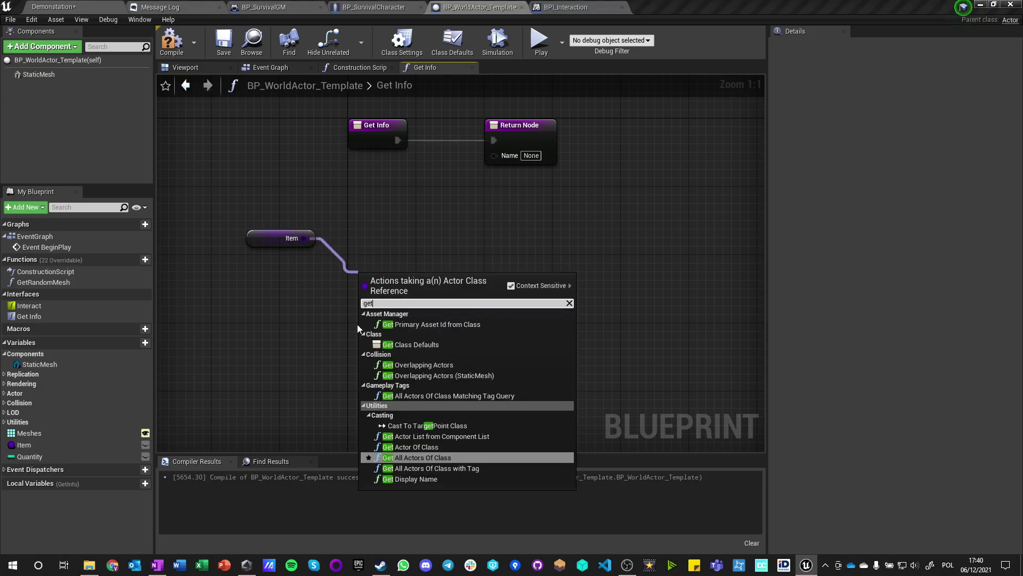
{"action": "left_click", "coordinate": [444, 440]}
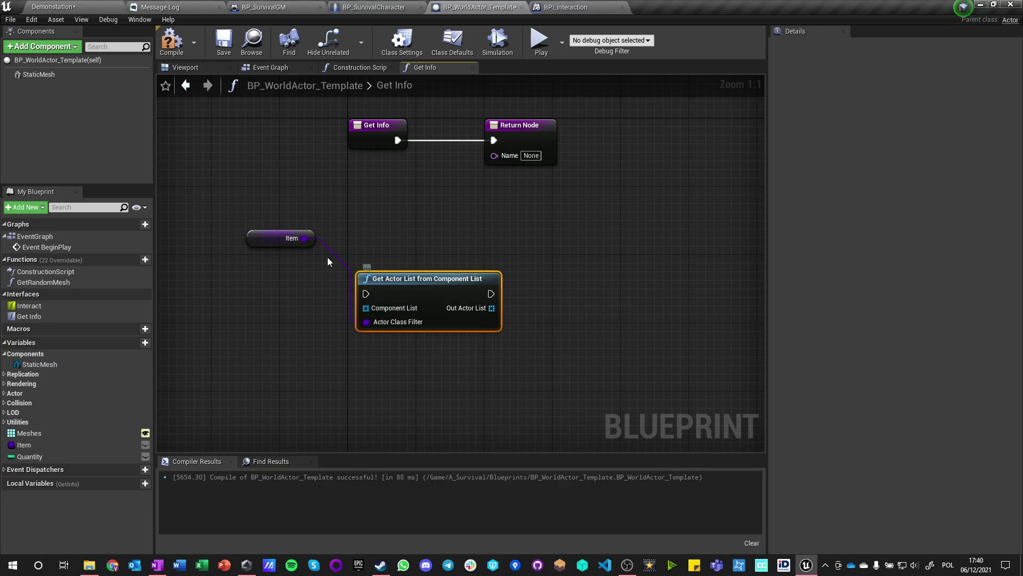
{"action": "key", "text": "Delete"}
Step: Delete the Item getter, together with a trial Get Display Name node, from the Get Info graph
{"action": "left_click_drag", "start_coordinate": [304, 238], "coordinate": [394, 281]}
{"action": "type", "text": "get"}
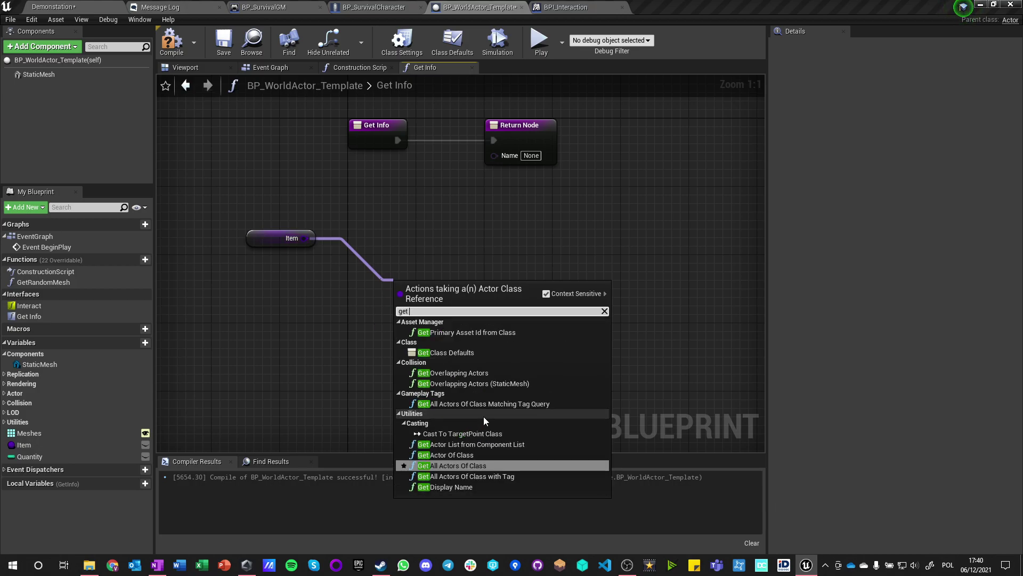
{"action": "left_click", "coordinate": [446, 486]}
{"action": "left_click_drag", "start_coordinate": [431, 302], "coordinate": [371, 242]}
{"action": "left_click_drag", "start_coordinate": [247, 201], "coordinate": [403, 274]}
{"action": "key", "text": "Delete"}
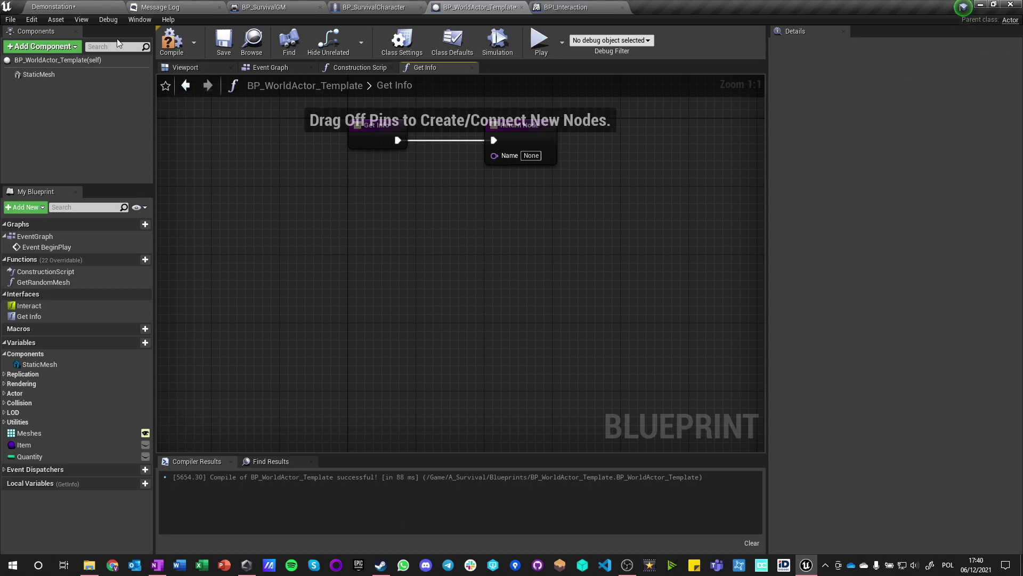
Step: Save the current level and recompile the BP_WorldActor_Template blueprint
{"action": "left_click", "coordinate": [252, 43]}
{"action": "left_click", "coordinate": [182, 44]}
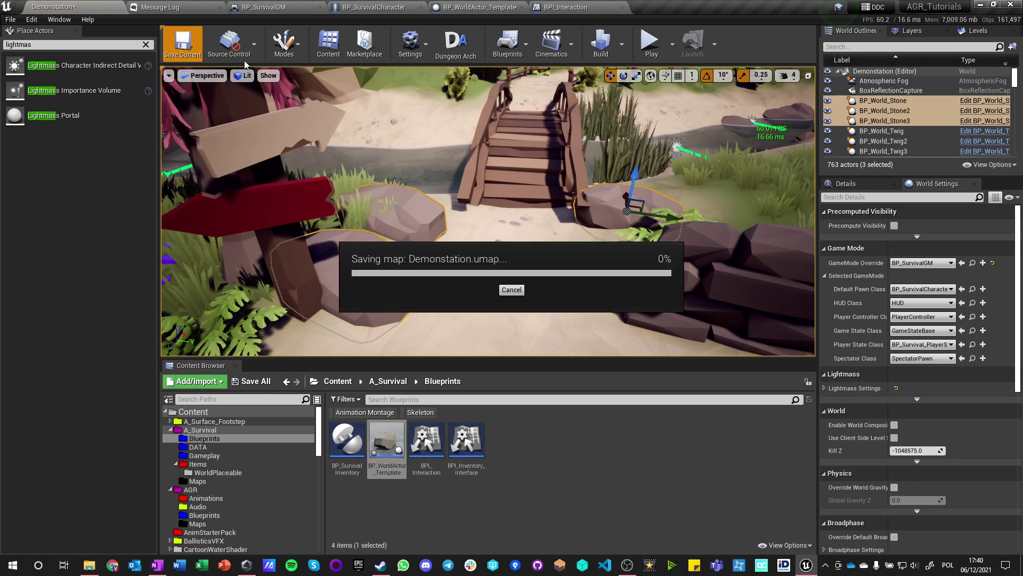
{"action": "left_click", "coordinate": [469, 8]}
{"action": "left_click", "coordinate": [171, 43]}
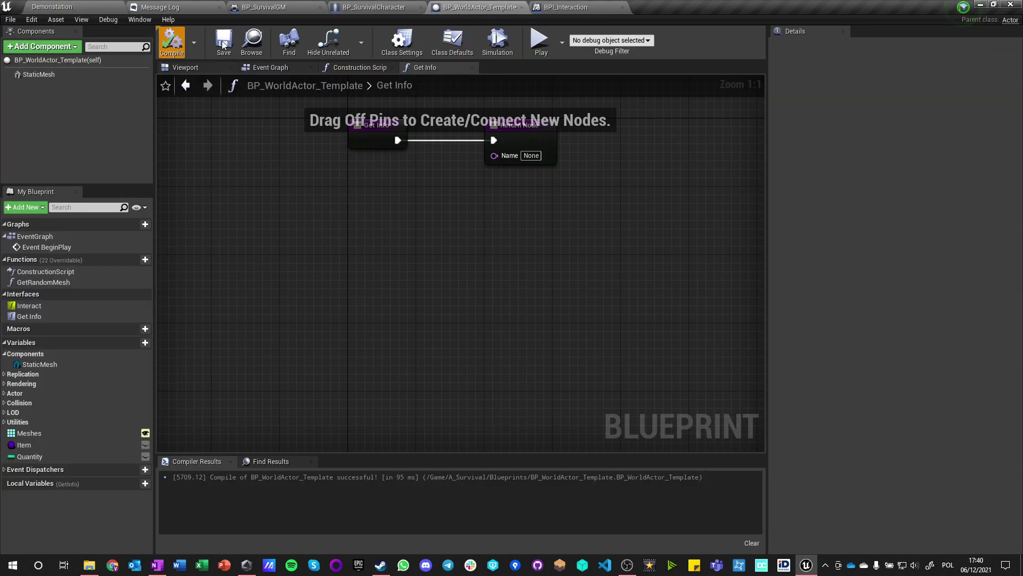
Step: Set the Name output on the Get Info function's Return Node to Item
{"action": "left_click", "coordinate": [491, 215]}
{"action": "type", "text": "Item"}
{"action": "key", "text": "Return"}
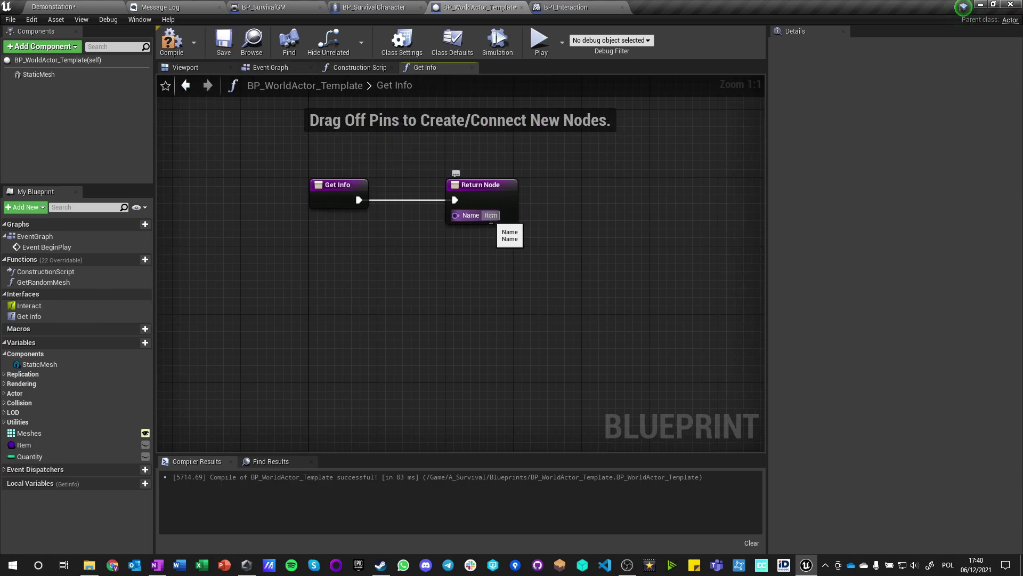
Step: Implement the Interact interface event in the Event Graph and add a Get Inventory node fed by its Interacting Actor
{"action": "left_click", "coordinate": [35, 308]}
{"action": "right_click", "coordinate": [35, 308]}
{"action": "left_click", "coordinate": [63, 325]}
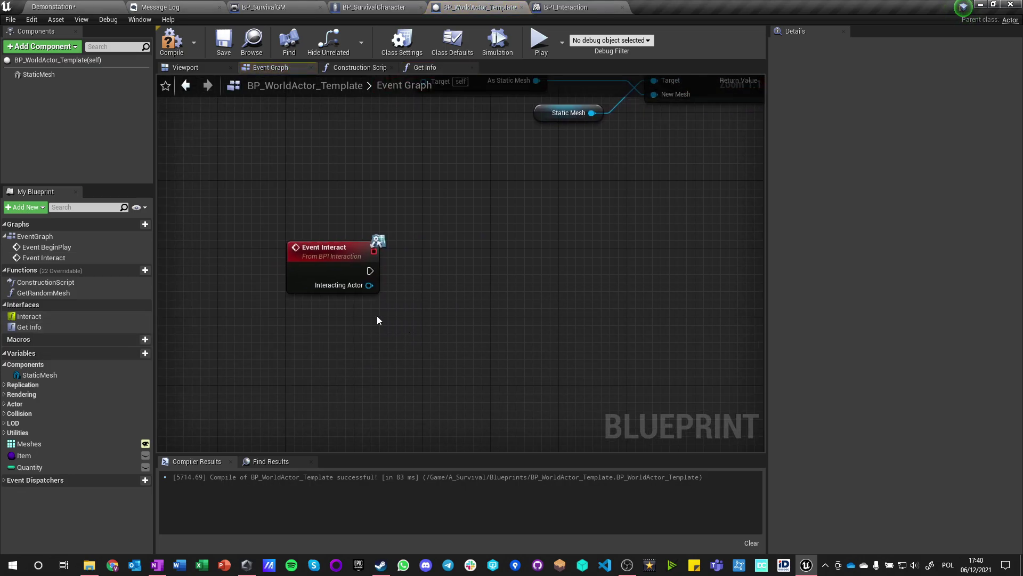
{"action": "left_click_drag", "start_coordinate": [368, 286], "coordinate": [404, 351]}
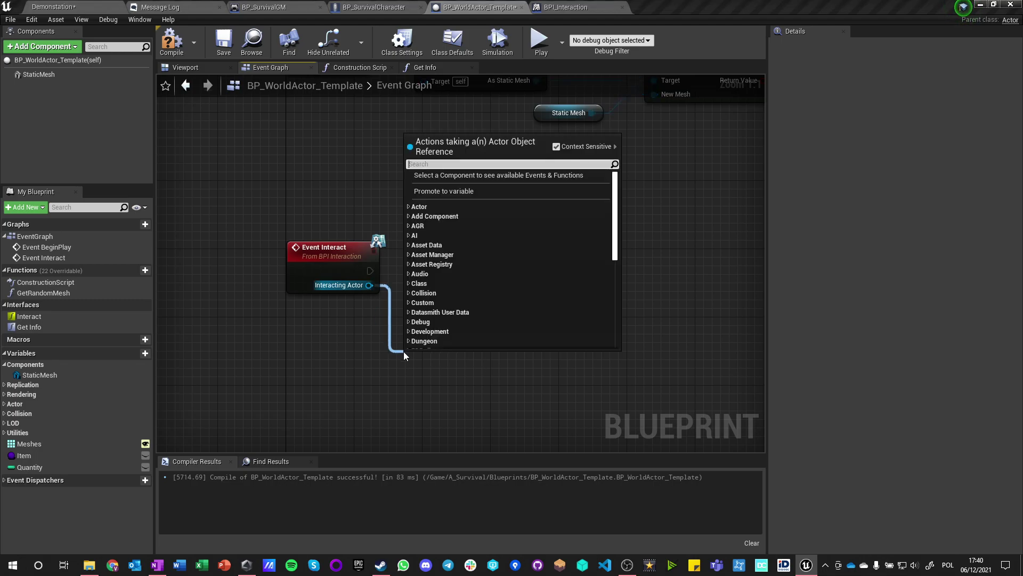
{"action": "type", "text": "get"}
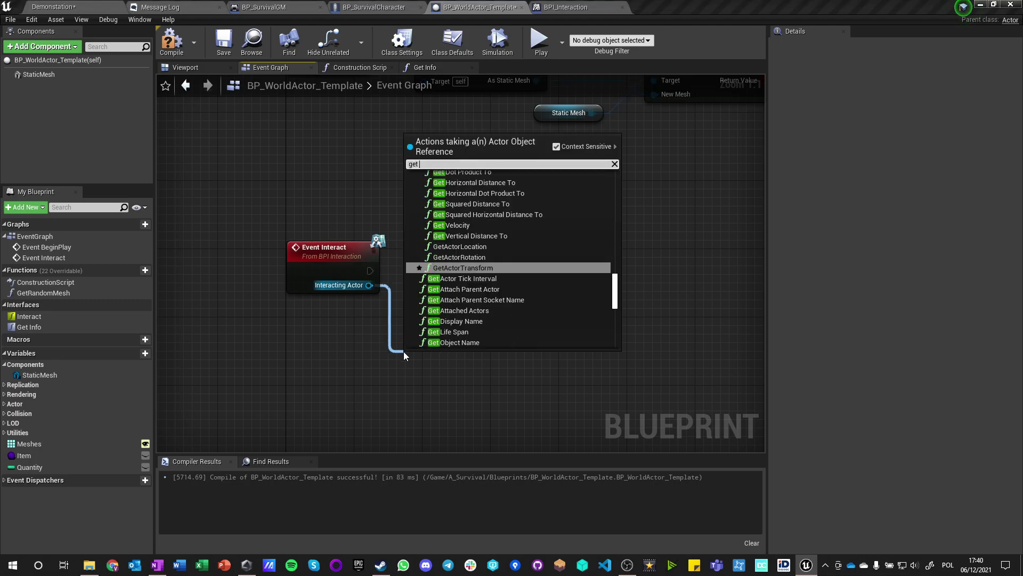
{"action": "type", "text": " inventory"}
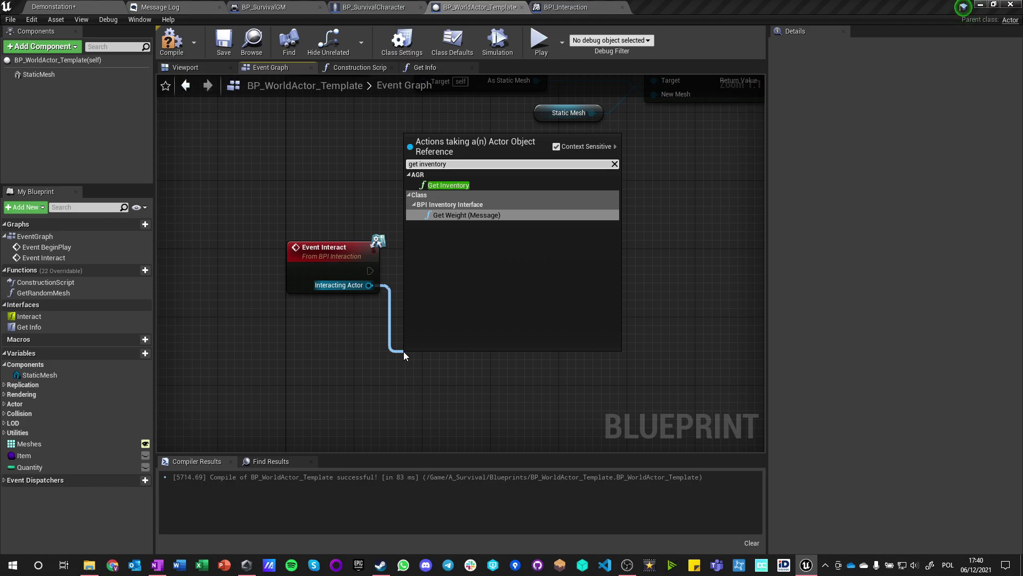
{"action": "key", "text": "Return"}
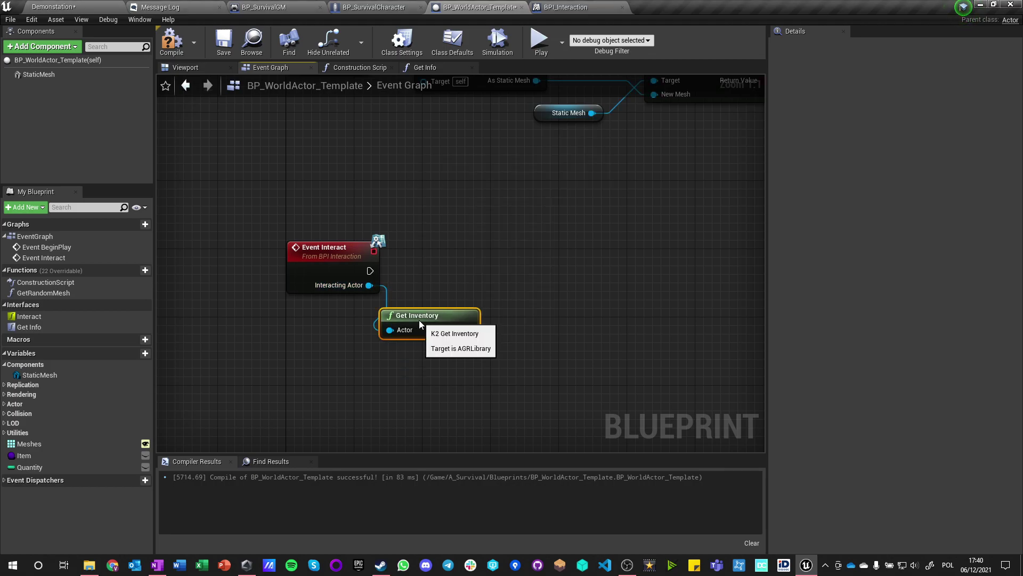
Step: Add a Get Weight interface message on Get Inventory's Return Value and connect it to Event Interact's execution output
{"action": "left_click_drag", "start_coordinate": [419, 320], "coordinate": [579, 295]}
{"action": "type", "text": "ge"}
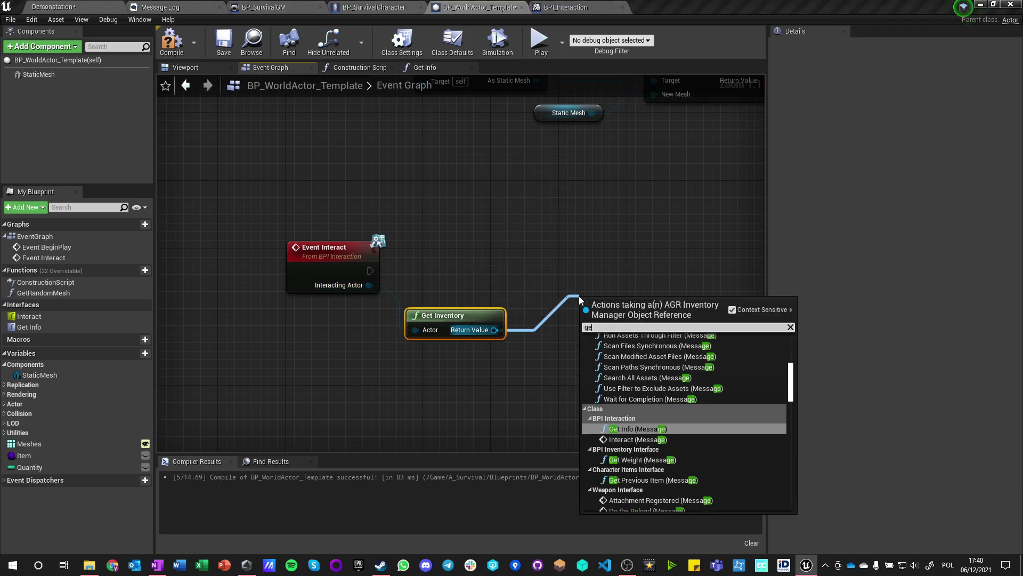
{"action": "type", "text": "t weight"}
{"action": "key", "text": "Return"}
{"action": "left_click_drag", "start_coordinate": [617, 305], "coordinate": [591, 255]}
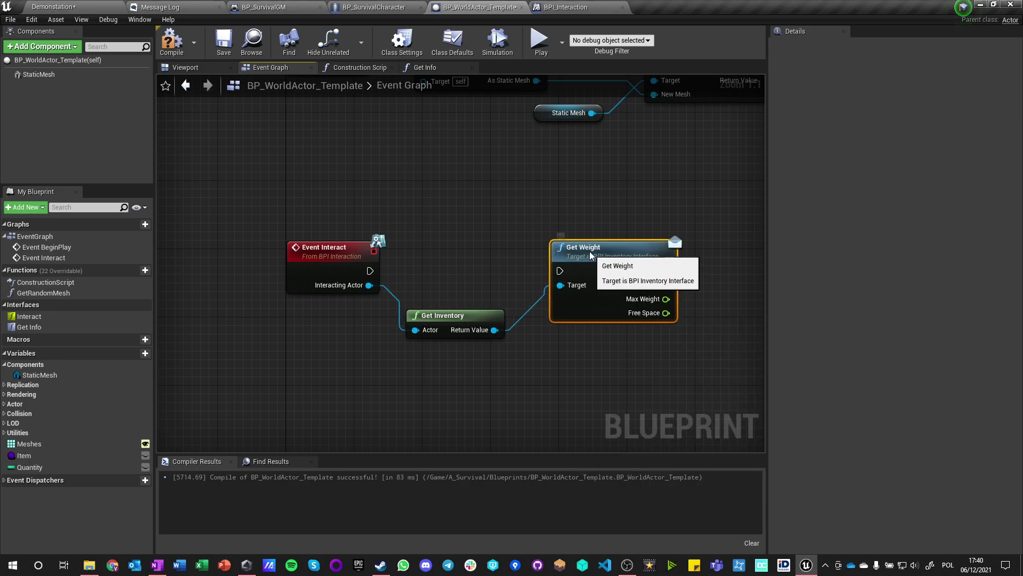
{"action": "left_click_drag", "start_coordinate": [370, 270], "coordinate": [560, 271]}
Step: Insert an Is Valid check of the inventory between Event Interact and Get Weight, and arrange the nodes in a row
{"action": "left_click_drag", "start_coordinate": [622, 287], "coordinate": [683, 278]}
{"action": "left_click_drag", "start_coordinate": [494, 330], "coordinate": [487, 278]}
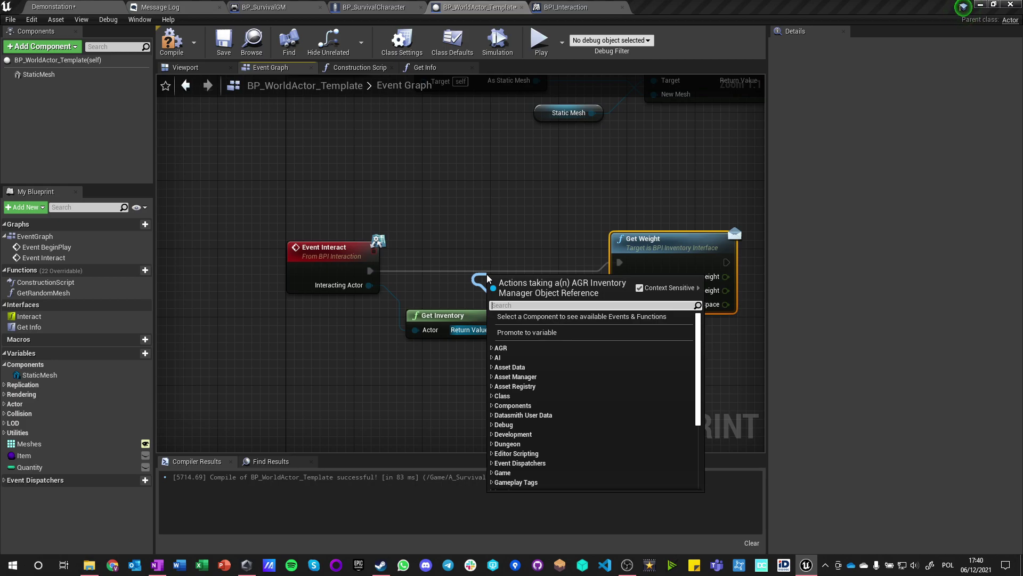
{"action": "type", "text": "is valid"}
{"action": "key", "text": "Return"}
{"action": "left_click_drag", "start_coordinate": [473, 264], "coordinate": [465, 256]}
{"action": "left_click_drag", "start_coordinate": [370, 270], "coordinate": [449, 271]}
{"action": "left_click", "coordinate": [425, 318]}
{"action": "left_click_drag", "start_coordinate": [425, 317], "coordinate": [314, 309]}
{"action": "left_click", "coordinate": [414, 400]}
{"action": "left_click_drag", "start_coordinate": [640, 237], "coordinate": [629, 246]}
{"action": "left_click_drag", "start_coordinate": [546, 270], "coordinate": [611, 270]}
{"action": "left_click", "coordinate": [560, 407]}
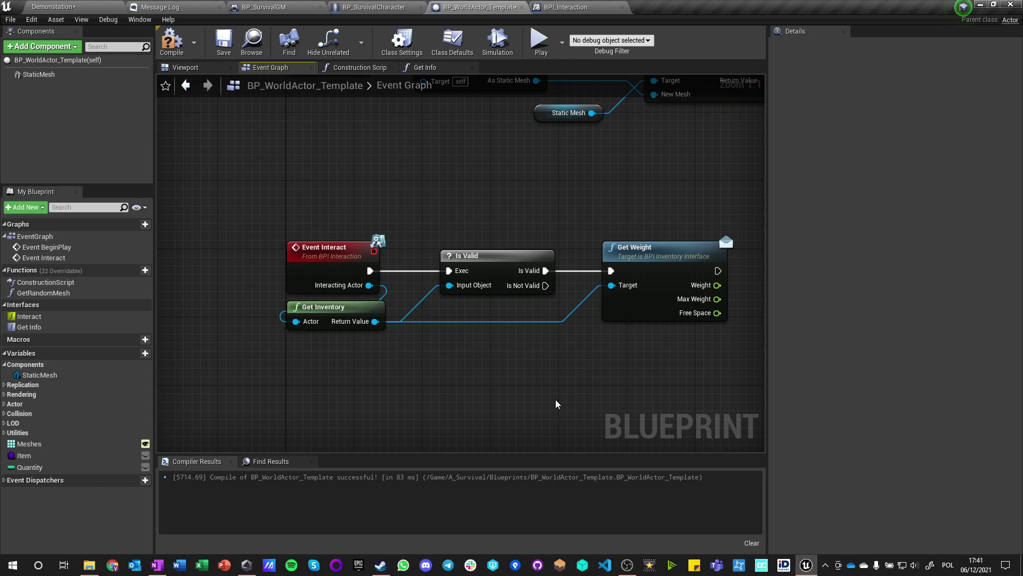
Step: Place a getter for the Item variable below the Get Weight node in the Event Graph
{"action": "right_click_drag", "start_coordinate": [560, 407], "coordinate": [453, 360]}
{"action": "right_click_drag", "start_coordinate": [576, 324], "coordinate": [451, 323]}
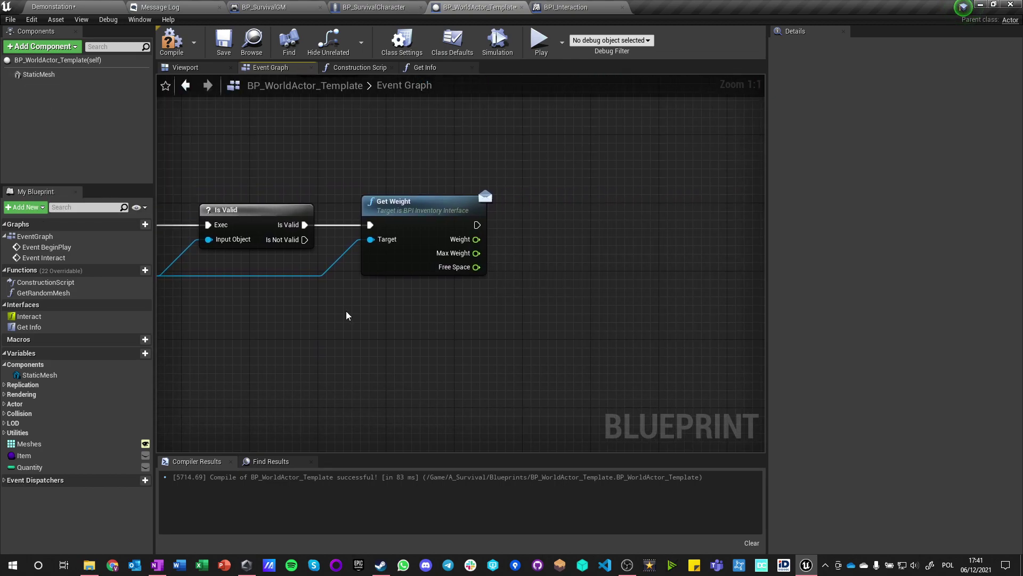
{"action": "left_click", "coordinate": [39, 455]}
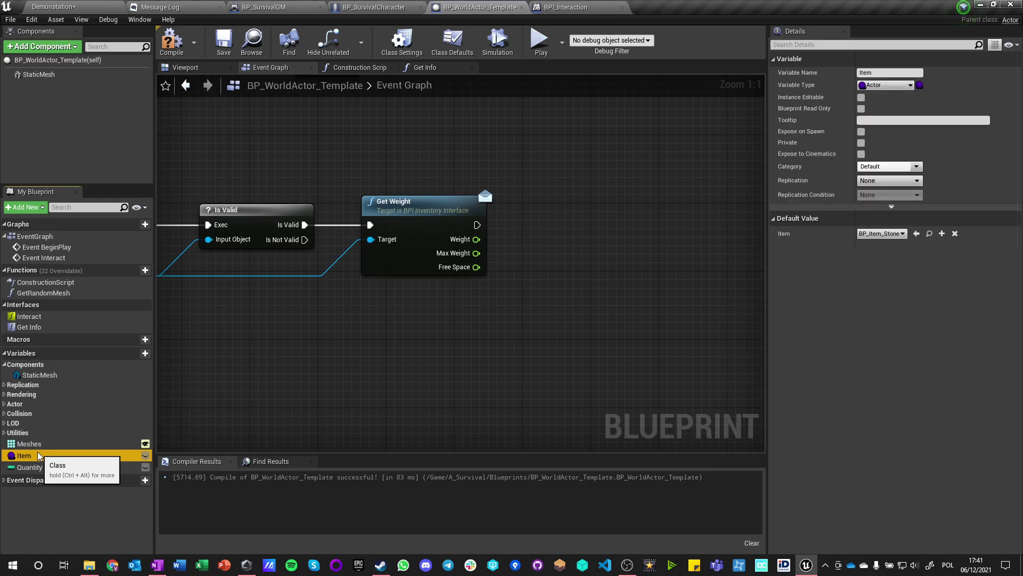
{"action": "left_click_drag", "start_coordinate": [52, 456], "coordinate": [482, 349]}
{"action": "left_click", "coordinate": [358, 363]}
Step: Add a Get Class Defaults node connected to the Item getter's class reference
{"action": "type", "text": "interfac"}
{"action": "key", "text": "BackSpace"}
{"action": "key", "text": "BackSpace"}
{"action": "key", "text": "BackSpace"}
{"action": "key", "text": "BackSpace"}
{"action": "key", "text": "BackSpace"}
{"action": "key", "text": "BackSpace"}
{"action": "key", "text": "BackSpace"}
{"action": "key", "text": "BackSpace"}
{"action": "key", "text": "BackSpace"}
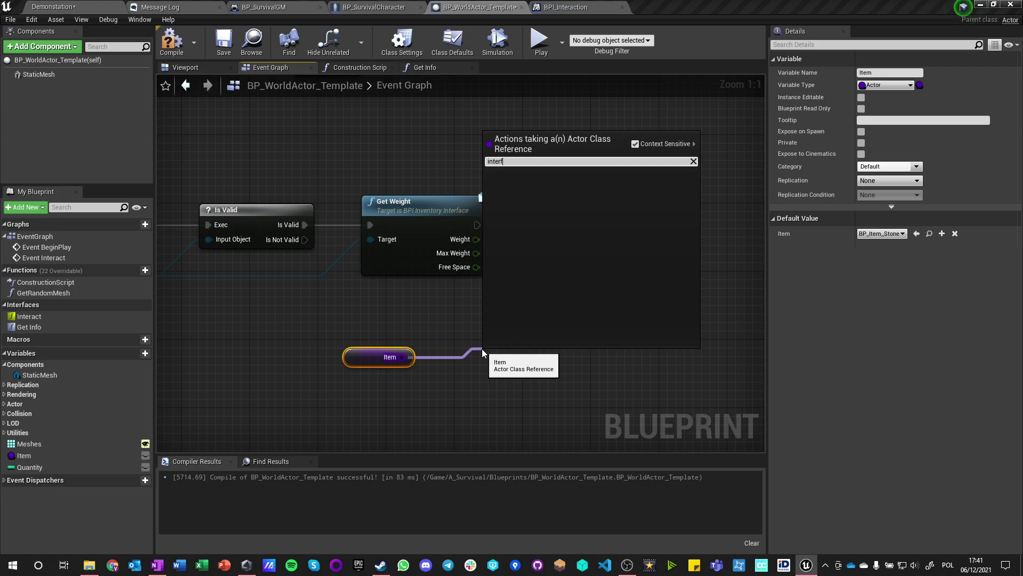
{"action": "type", "text": "default"}
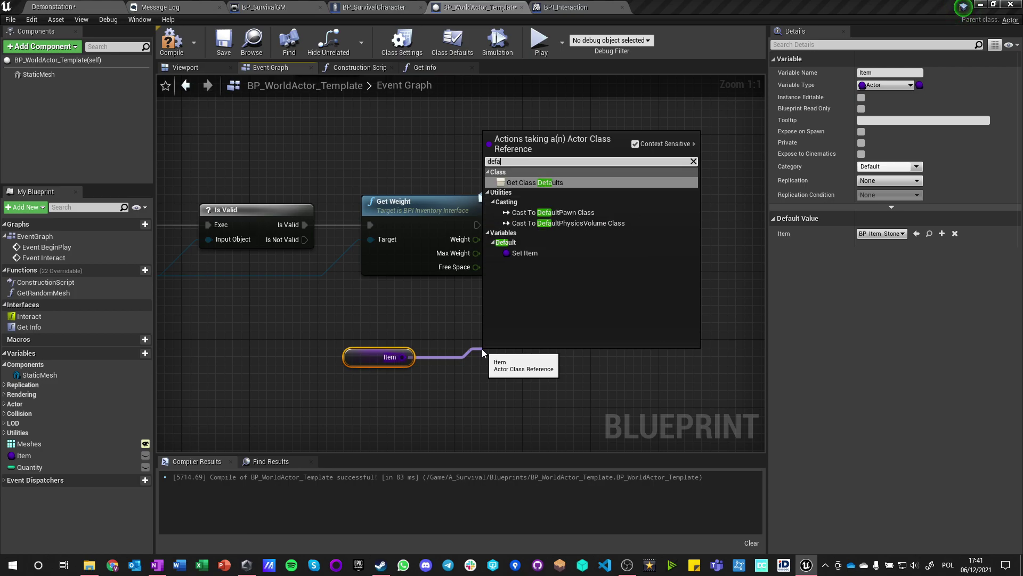
{"action": "left_click", "coordinate": [544, 183]}
{"action": "right_click_drag", "start_coordinate": [500, 372], "coordinate": [327, 196]}
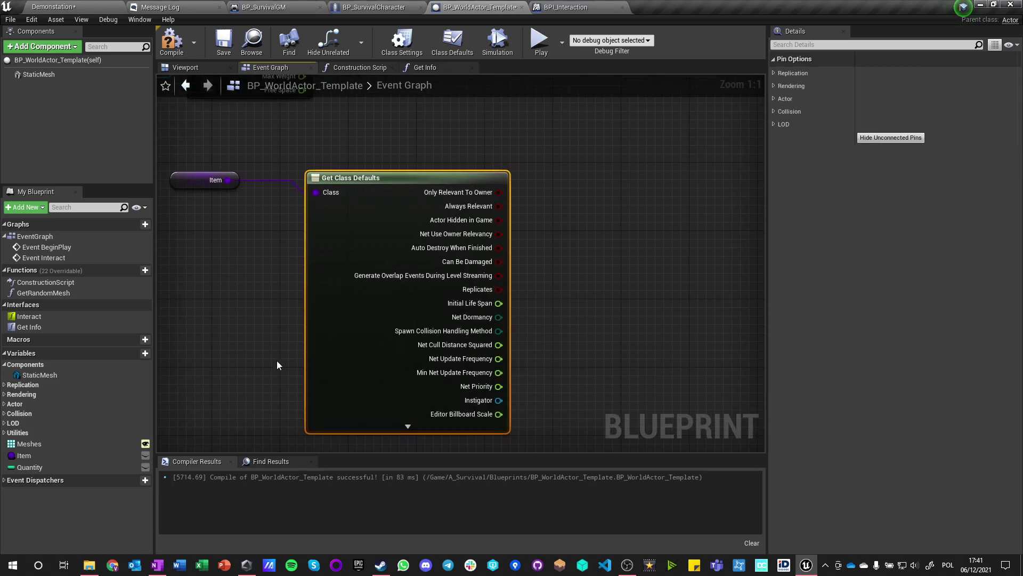
{"action": "right_click_drag", "start_coordinate": [190, 194], "coordinate": [276, 184]}
Step: Change the Item variable's type to a BP World Actor Template object reference
{"action": "left_click", "coordinate": [275, 171]}
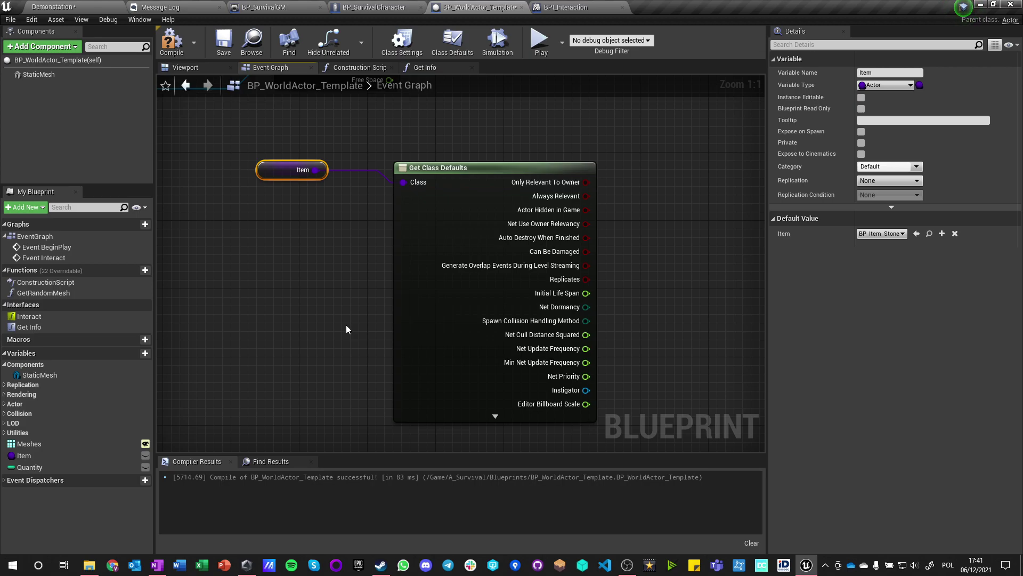
{"action": "left_click", "coordinate": [881, 87]}
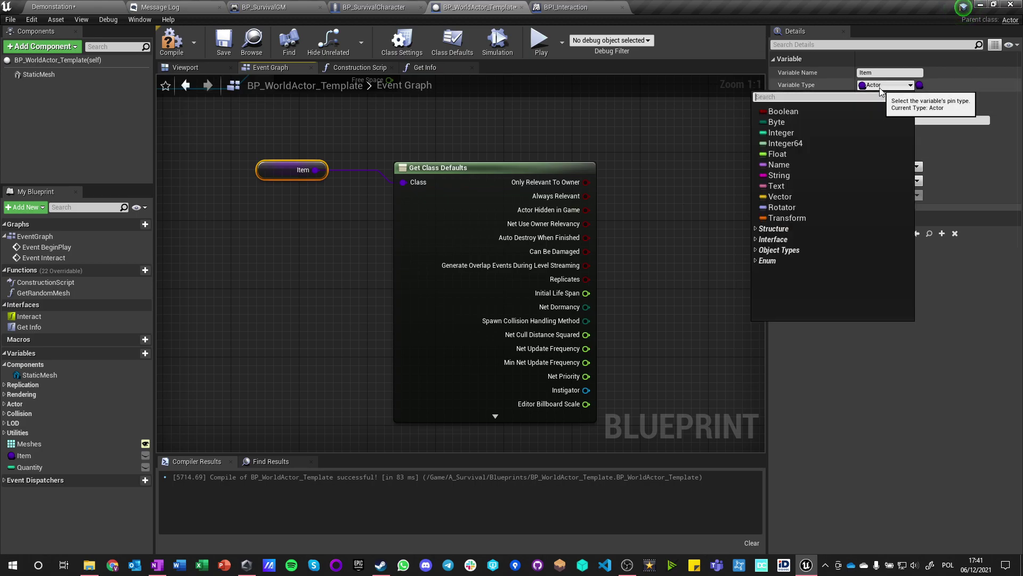
{"action": "type", "text": "world"}
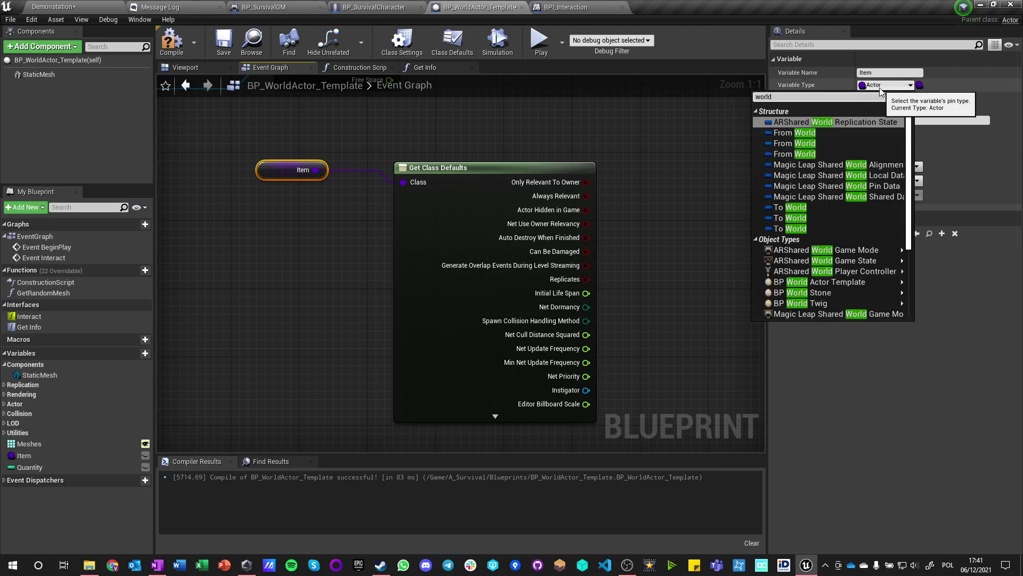
{"action": "type", "text": " acto"}
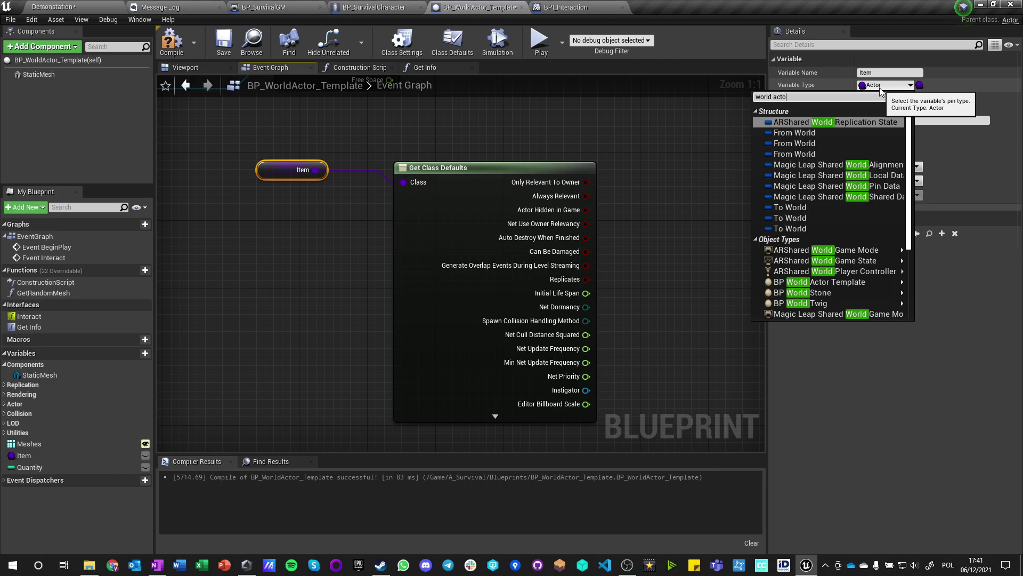
{"action": "type", "text": "r"}
{"action": "mouse_move", "coordinate": [832, 126]}
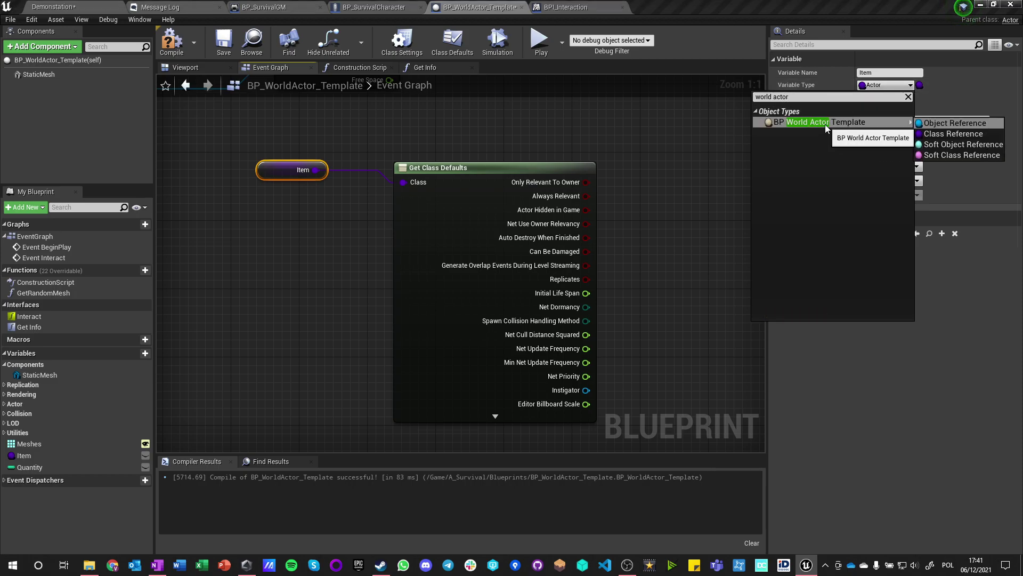
{"action": "left_click", "coordinate": [825, 123]}
{"action": "left_click", "coordinate": [528, 306]}
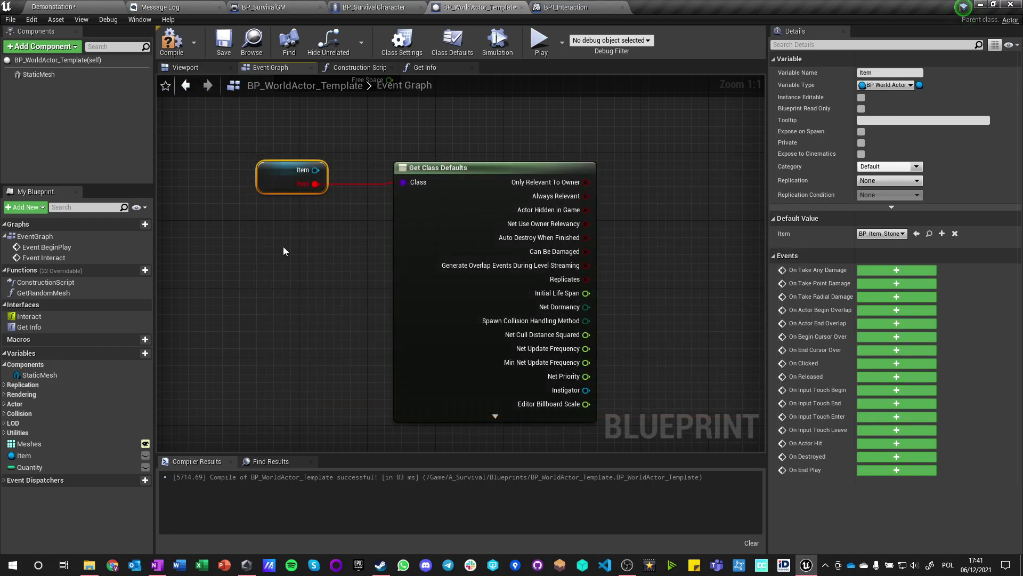
Step: Replace the Get Class Defaults node with an Item getter targeting the Item reference, aligned beside the first getter
{"action": "left_click_drag", "start_coordinate": [377, 153], "coordinate": [453, 272]}
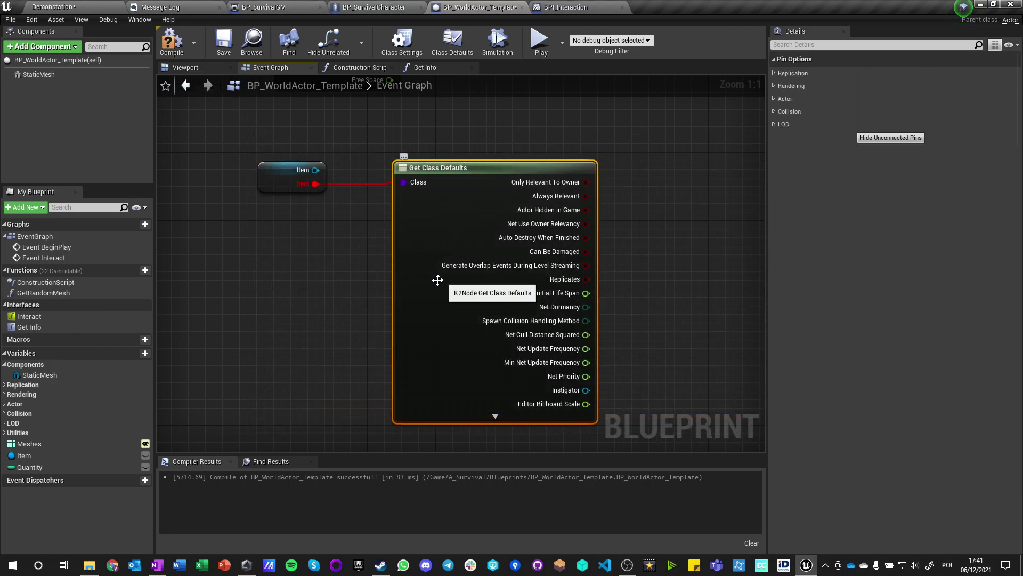
{"action": "key", "text": "Delete"}
{"action": "left_click_drag", "start_coordinate": [395, 183], "coordinate": [396, 184]}
{"action": "type", "text": "item"}
{"action": "key", "text": "Return"}
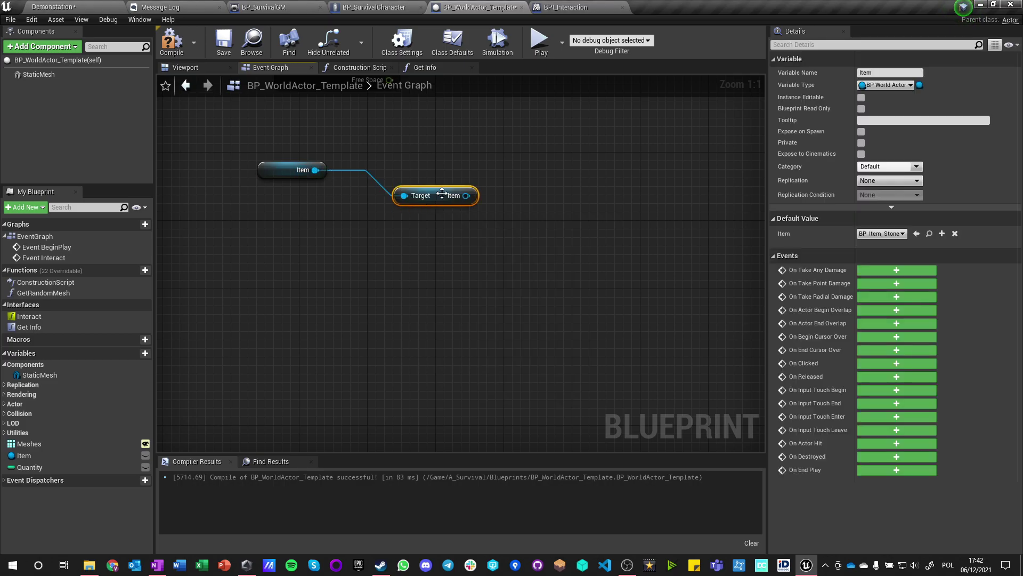
{"action": "left_click_drag", "start_coordinate": [439, 199], "coordinate": [414, 173]}
Step: Change the Item variable's type to a BP World Actor Template class reference and dismiss the Find in Blueprints window
{"action": "left_click", "coordinate": [288, 170]}
{"action": "left_click", "coordinate": [883, 86]}
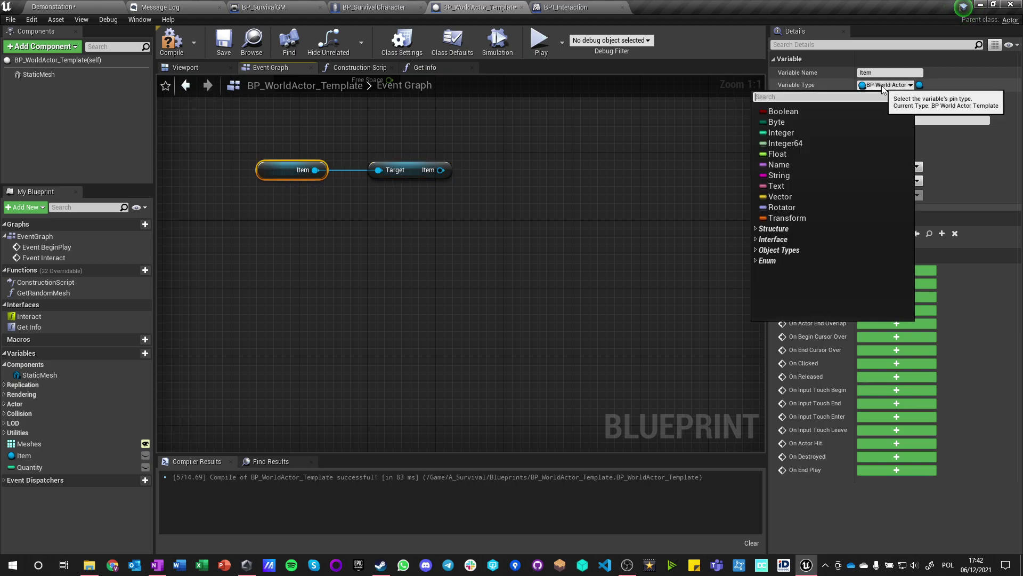
{"action": "type", "text": "world actor tem"}
{"action": "mouse_move", "coordinate": [859, 122]}
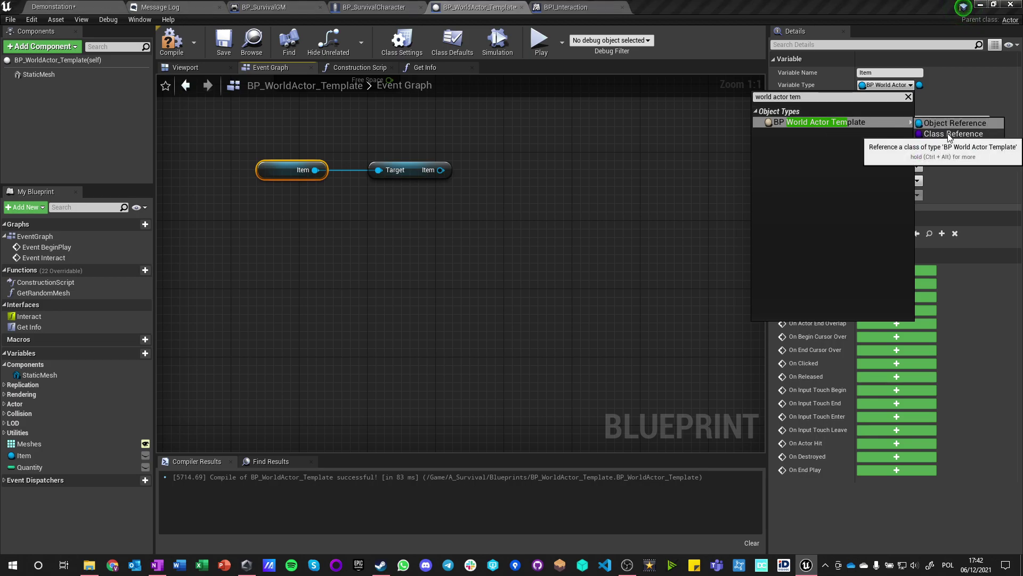
{"action": "left_click", "coordinate": [949, 134]}
{"action": "left_click", "coordinate": [532, 302]}
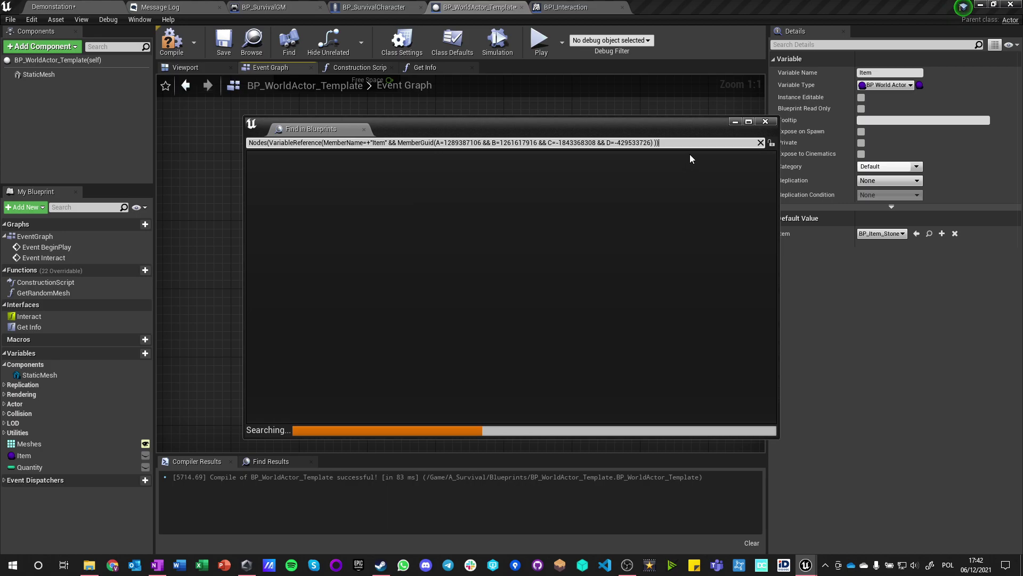
{"action": "left_click", "coordinate": [766, 122]}
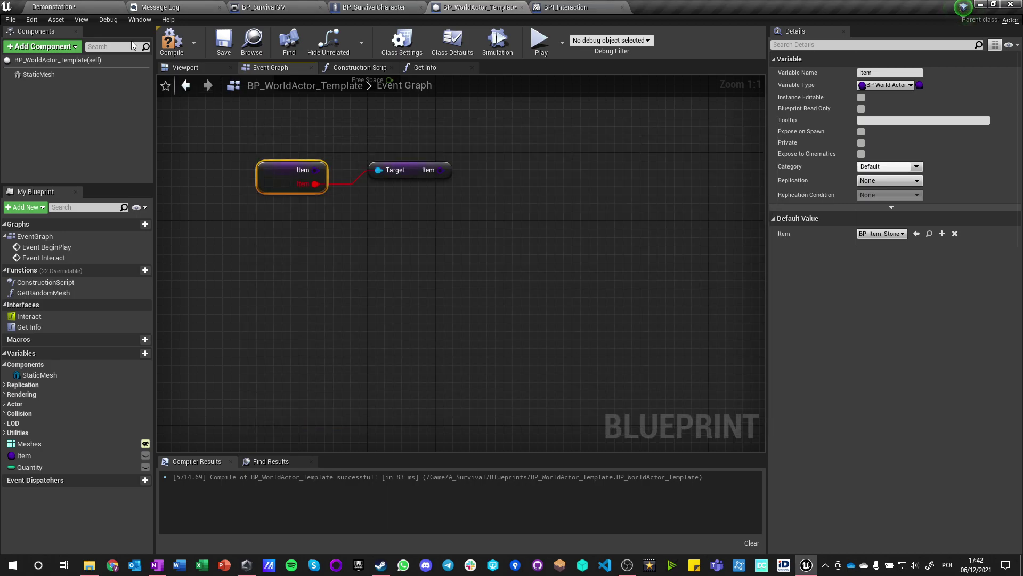
Step: Replace the targeted Item getter with a Get Class Defaults node fed by the remaining Item class reference
{"action": "left_click", "coordinate": [312, 185], "text": "alt"}
{"action": "key", "text": "Delete"}
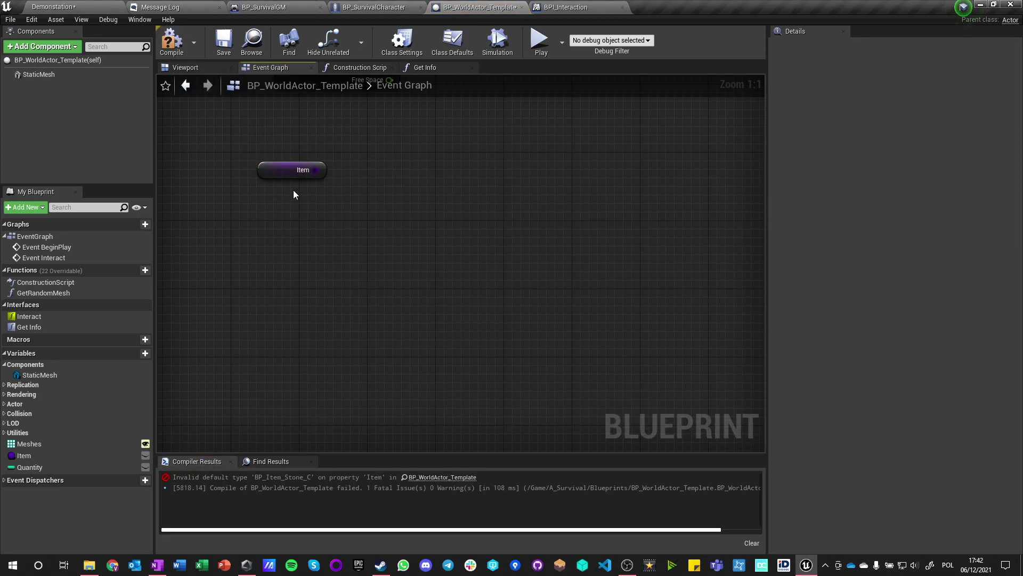
{"action": "left_click_drag", "start_coordinate": [314, 169], "coordinate": [376, 179]}
{"action": "type", "text": "default"}
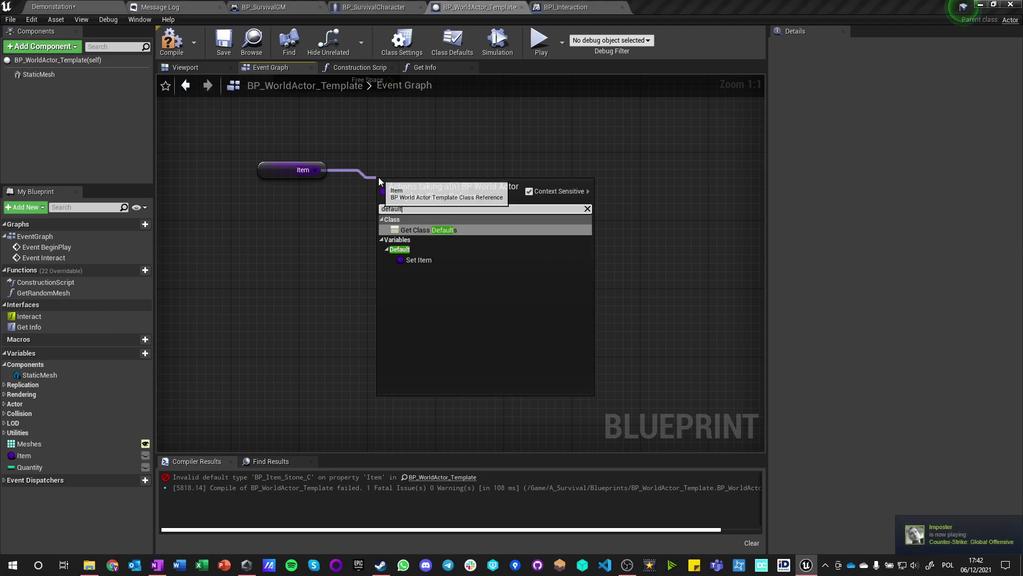
{"action": "left_click", "coordinate": [429, 230]}
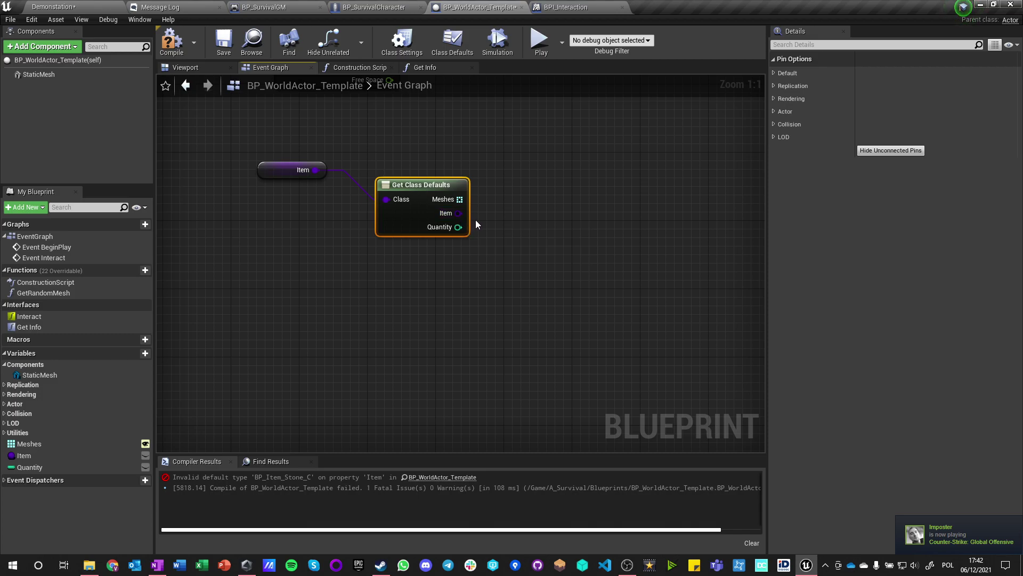
Step: Delete the Item getter and its Get Class Defaults node from the Event Graph, and compile BP_WorldActor_Template
{"action": "right_click_drag", "start_coordinate": [233, 247], "coordinate": [281, 278]}
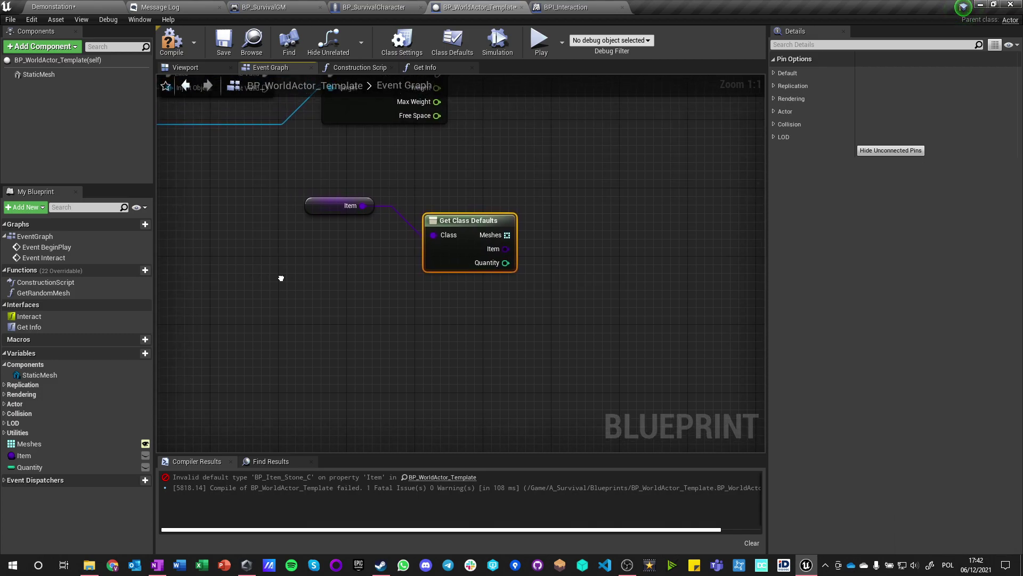
{"action": "left_click", "coordinate": [354, 210]}
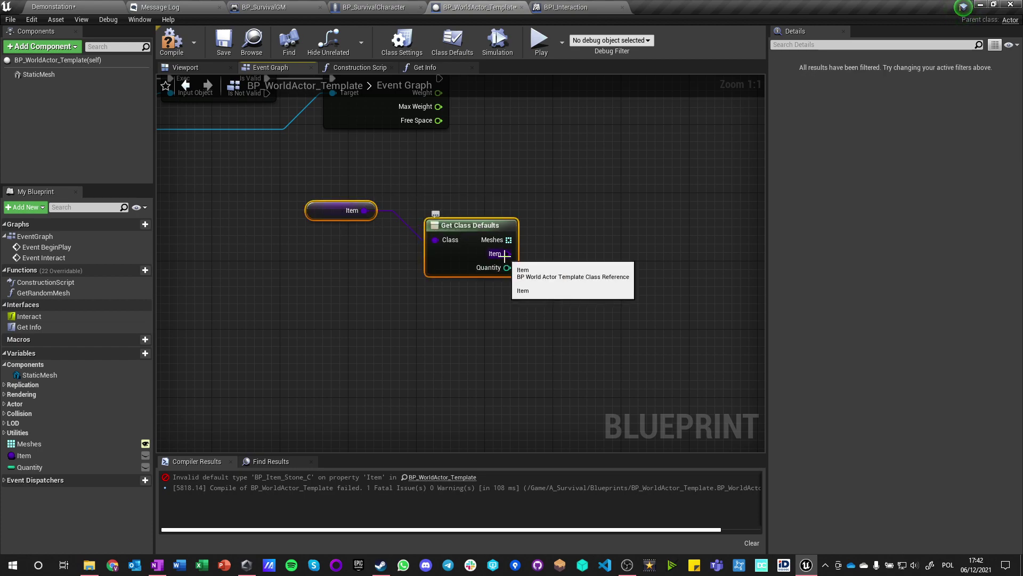
{"action": "key", "text": "Delete"}
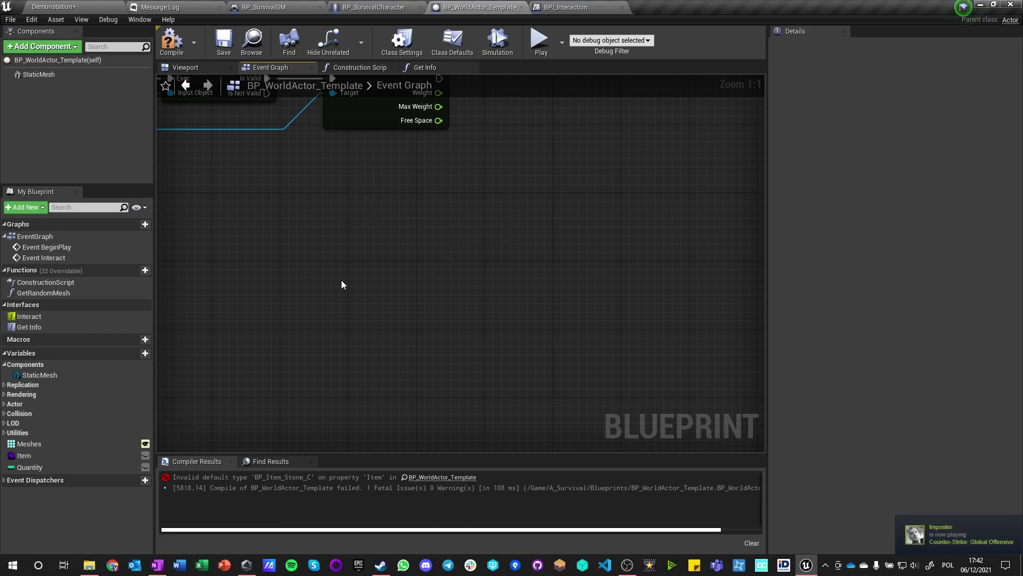
{"action": "left_click", "coordinate": [172, 44]}
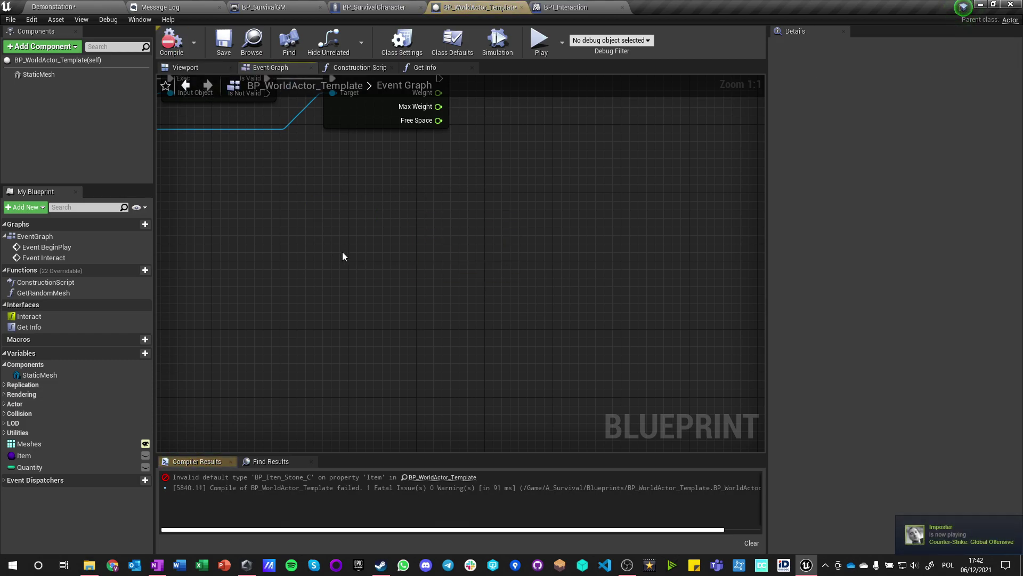
Step: Return to the Demonstation level and, after checking the Items folder, go to A_Survival's Blueprints folder in the content browser
{"action": "left_click", "coordinate": [82, 8]}
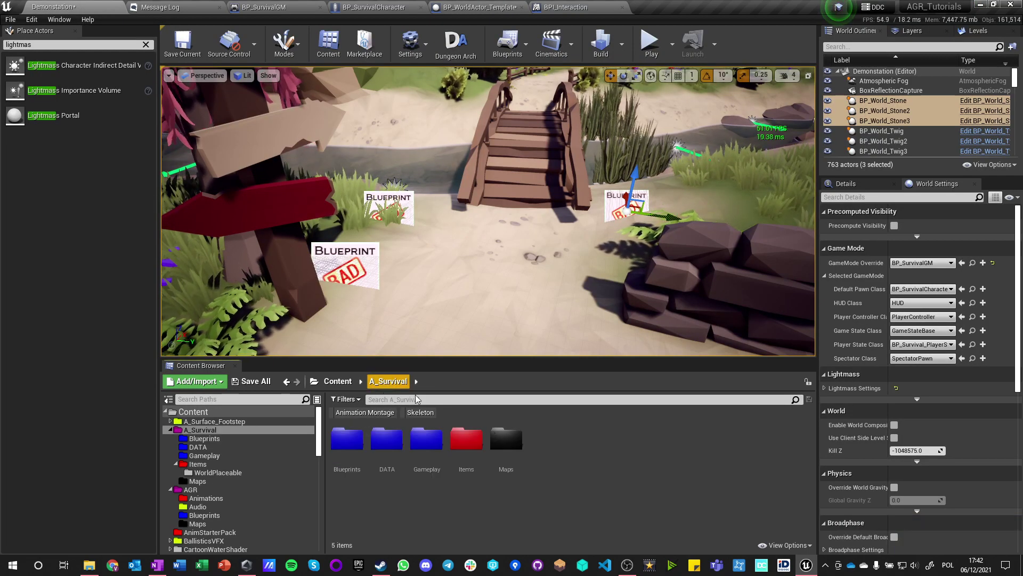
{"action": "double_click", "coordinate": [347, 440]}
{"action": "left_click", "coordinate": [198, 464]}
{"action": "left_click", "coordinate": [387, 440]}
{"action": "left_click", "coordinate": [467, 439]}
{"action": "left_click", "coordinate": [373, 511]}
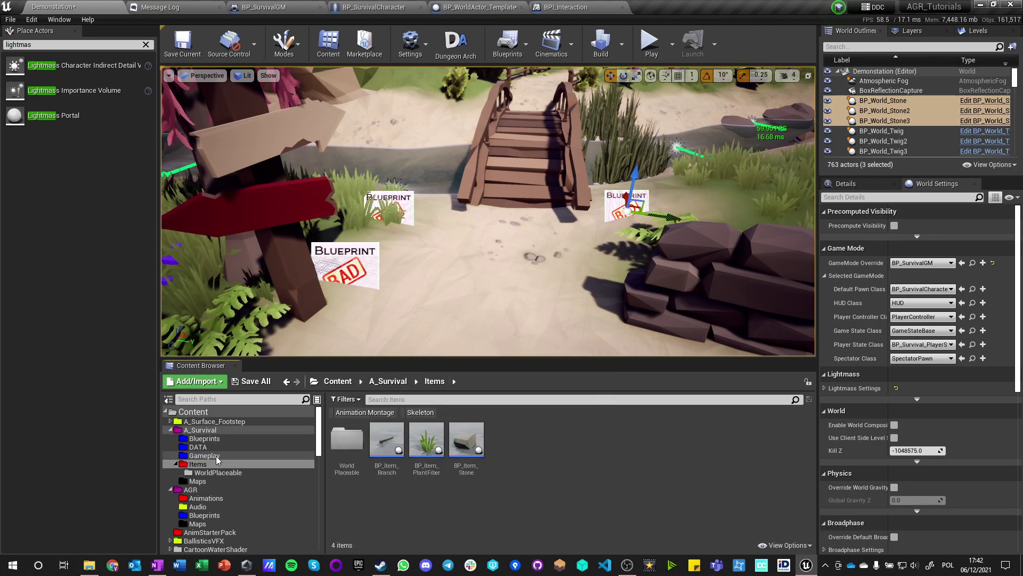
{"action": "left_click", "coordinate": [205, 438]}
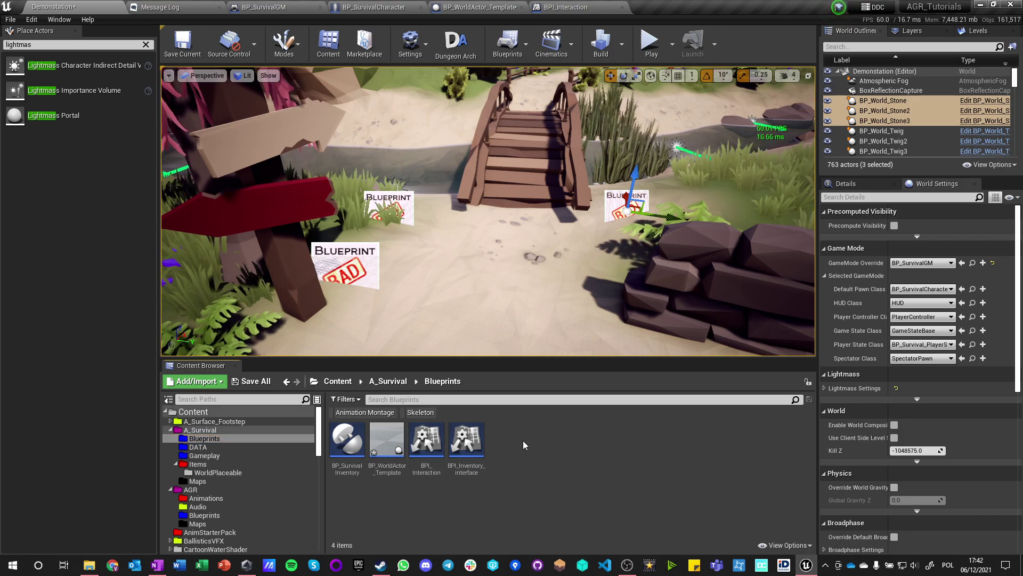
Step: Create an Actor Blueprint named BP_ItemTemplate in the Blueprints folder and open it for editing
{"action": "right_click", "coordinate": [496, 441]}
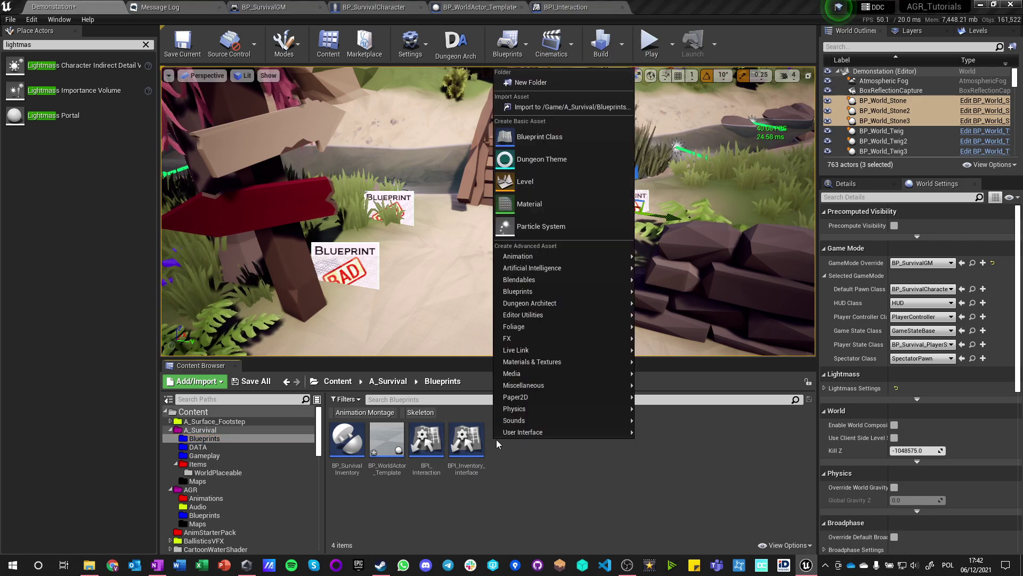
{"action": "left_click", "coordinate": [533, 137]}
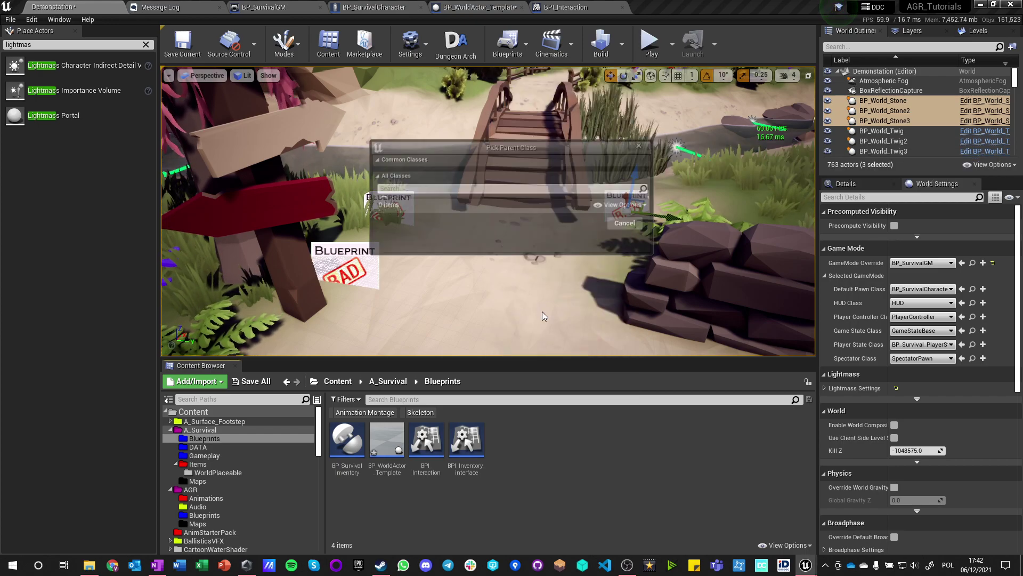
{"action": "left_click", "coordinate": [405, 176]}
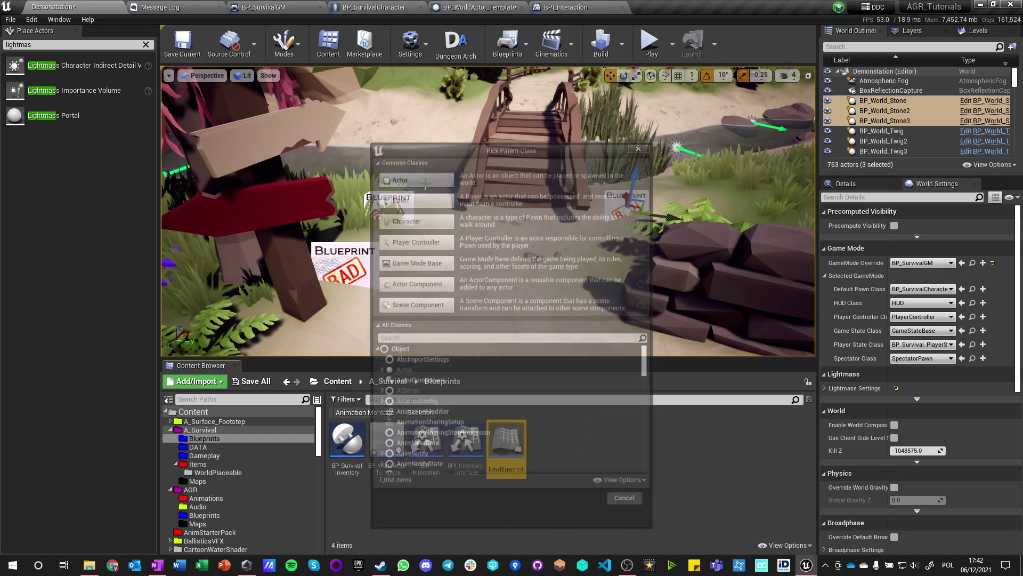
{"action": "type", "text": "BP_"}
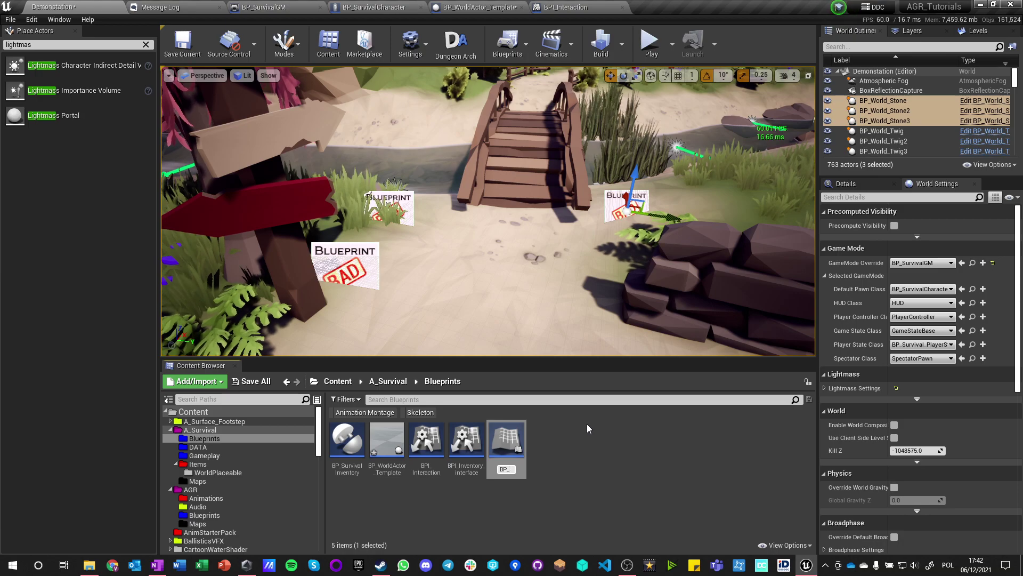
{"action": "type", "text": "It"}
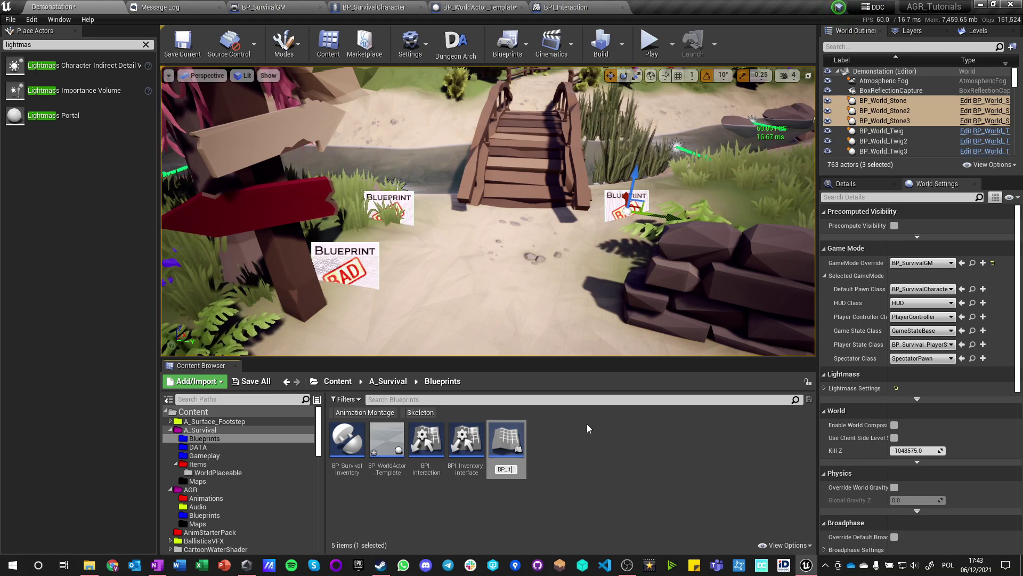
{"action": "type", "text": "emTemplate"}
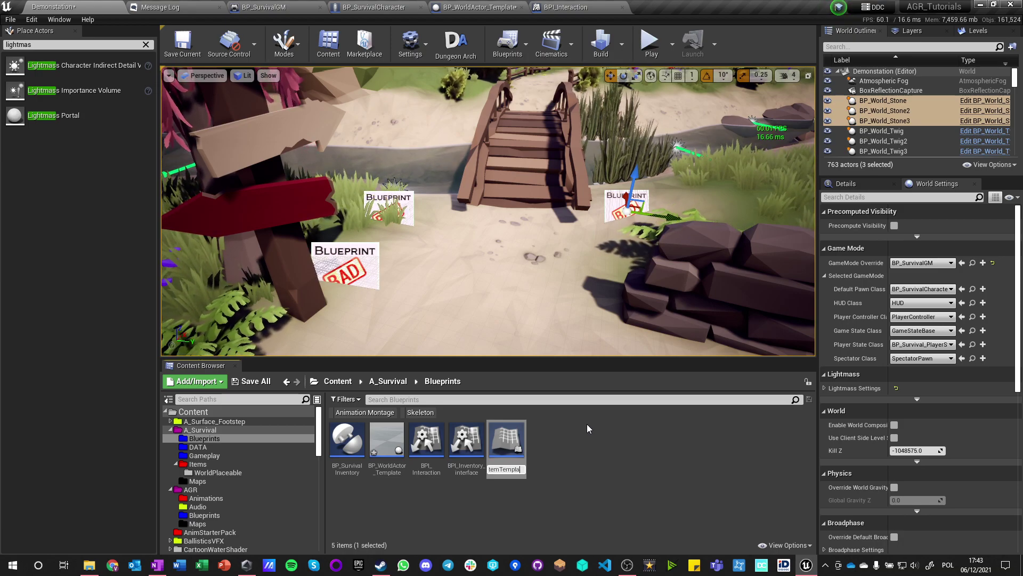
{"action": "key", "text": "Return"}
{"action": "double_click", "coordinate": [347, 440]}
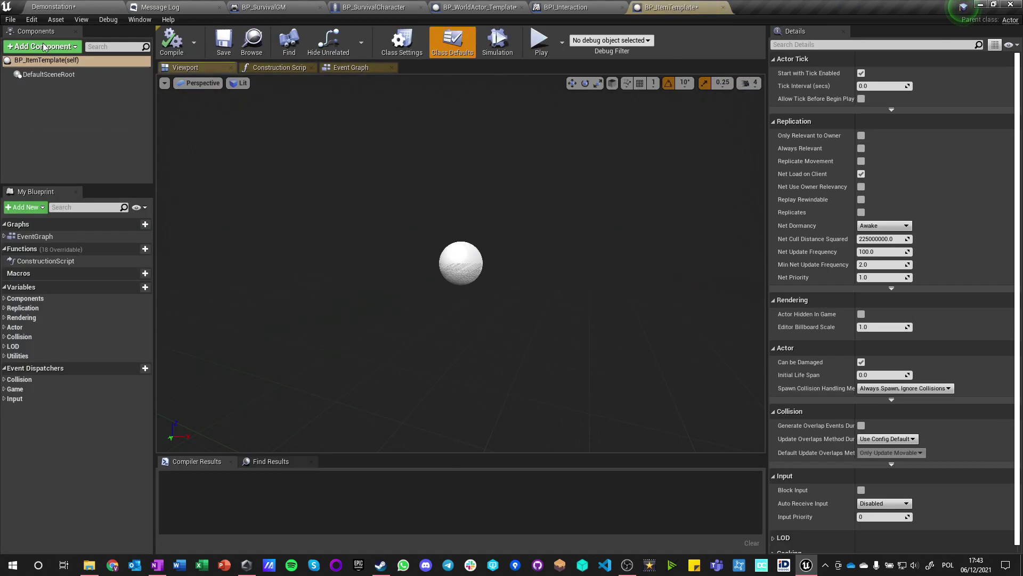
{"action": "left_click", "coordinate": [38, 47]}
{"action": "type", "text": "static mes"}
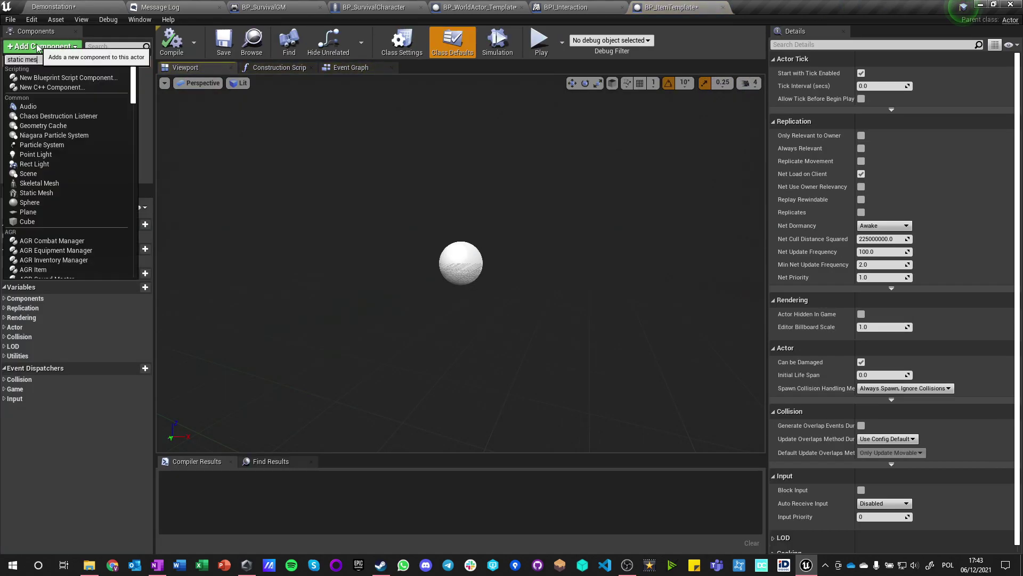
{"action": "type", "text": "h"}
{"action": "key", "text": "Return"}
{"action": "type", "text": "StaticMeshSimulation"}
{"action": "key", "text": "Return"}
{"action": "left_click", "coordinate": [42, 91]}
{"action": "key", "text": "Delete"}
Step: Add a Static Mesh component to BP_ItemTemplate and make it the root in place of DefaultSceneRoot
{"action": "left_click", "coordinate": [39, 47]}
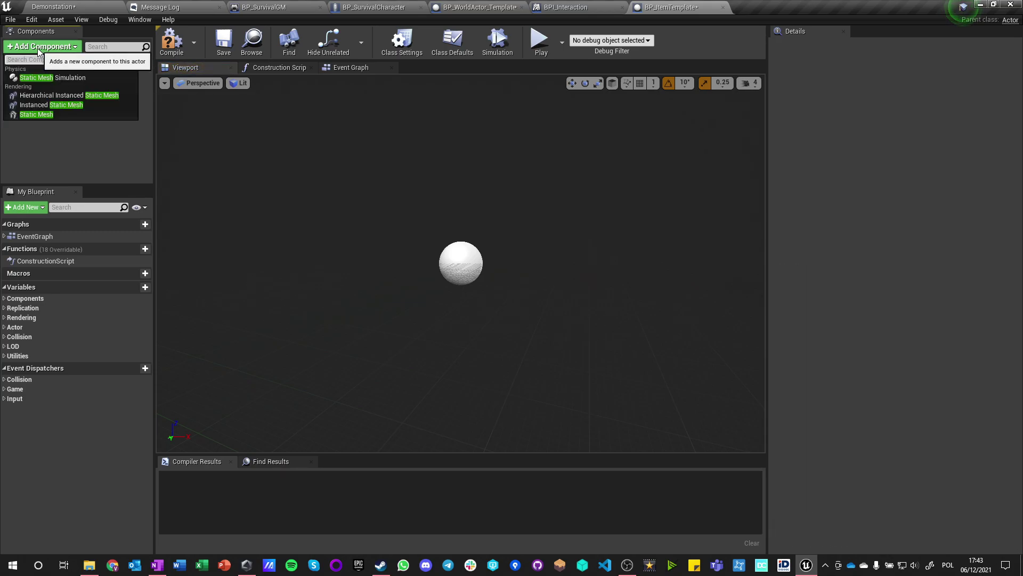
{"action": "left_click", "coordinate": [36, 114]}
{"action": "left_click", "coordinate": [53, 139]}
{"action": "left_click_drag", "start_coordinate": [40, 88], "coordinate": [36, 74]}
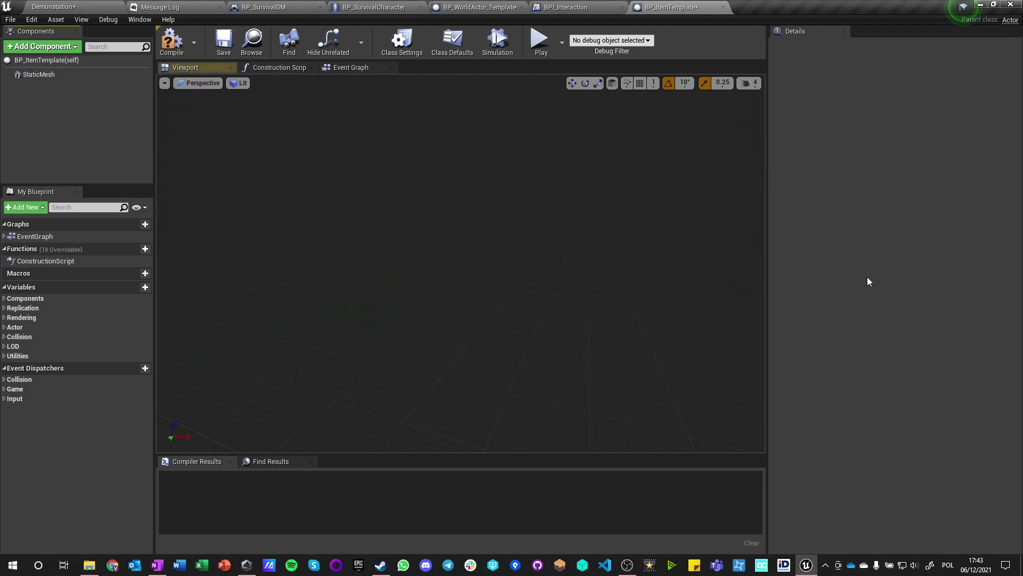
Step: Set the StaticMesh's collision preset to Custom, blocking Interaction and ignoring Camera, Pawn, PhysicsBody, Vehicle and Destructible
{"action": "scroll", "coordinate": [850, 235], "scroll_direction": "down", "scroll_amount": 8}
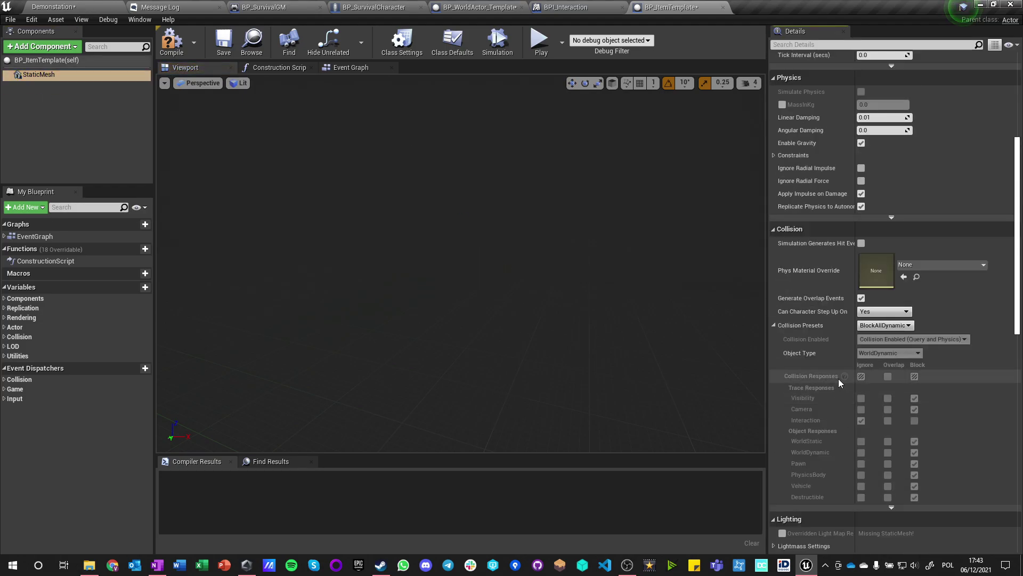
{"action": "left_click", "coordinate": [874, 325]}
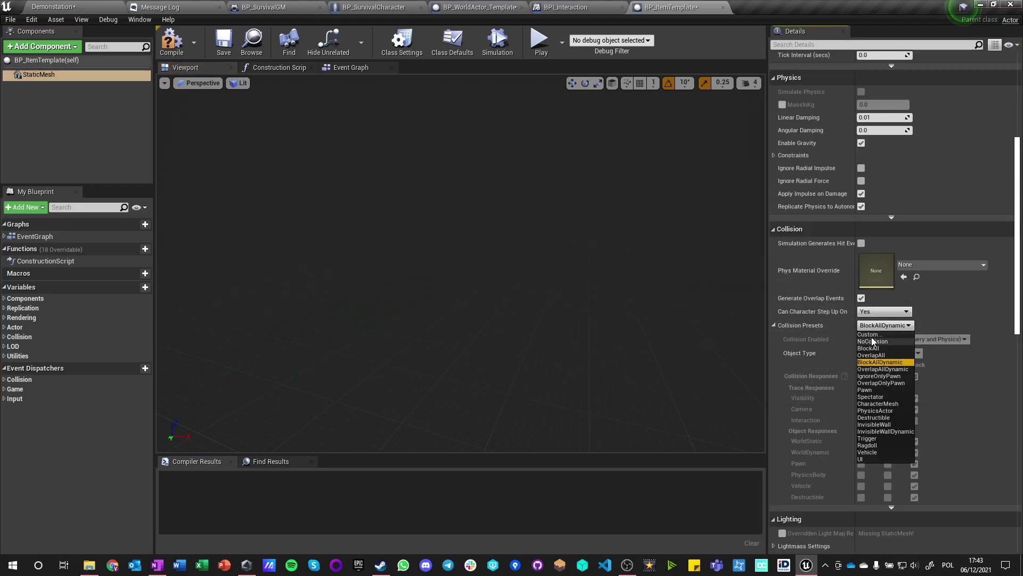
{"action": "left_click", "coordinate": [871, 335]}
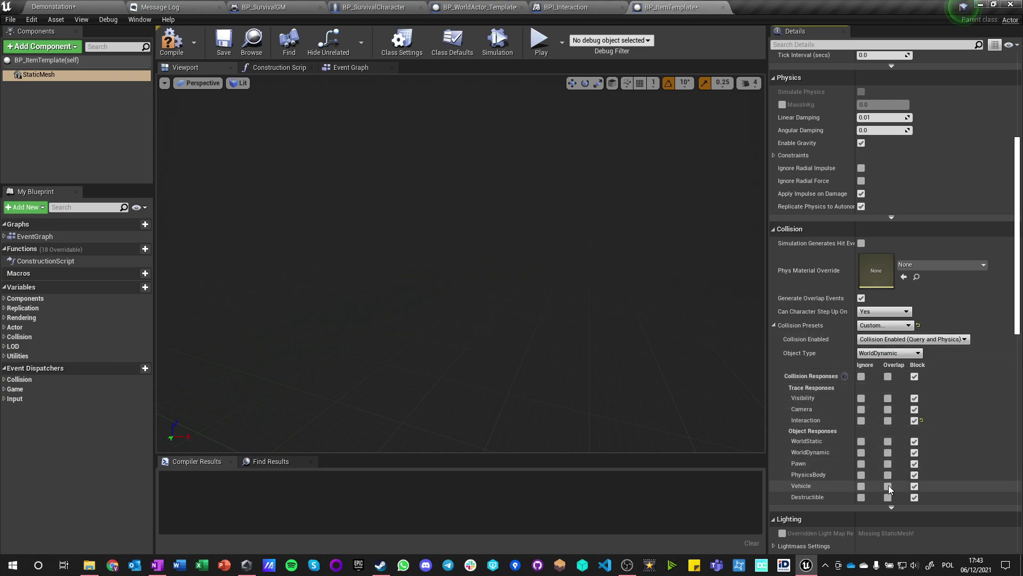
{"action": "left_click", "coordinate": [862, 464]}
{"action": "left_click", "coordinate": [861, 475]}
{"action": "left_click", "coordinate": [861, 498]}
{"action": "left_click", "coordinate": [861, 486]}
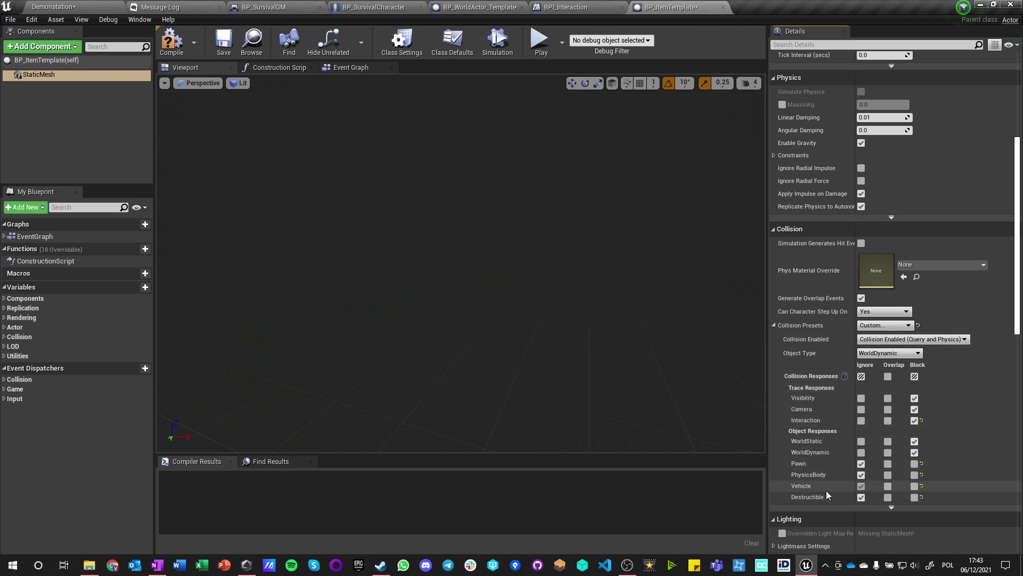
{"action": "left_click", "coordinate": [861, 410]}
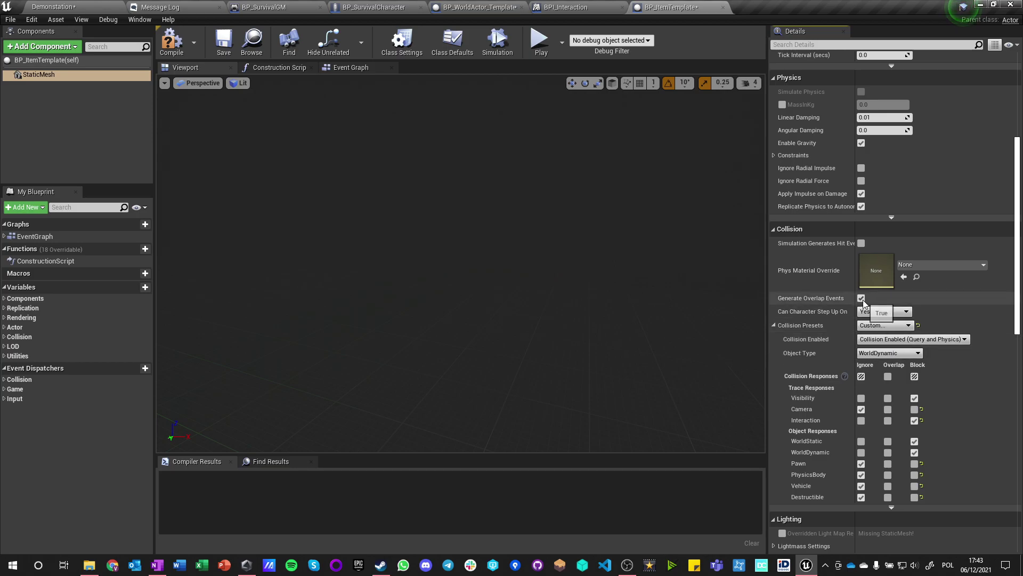
Step: Disable Generate Overlap Events on the StaticMesh component, and compile and save BP_ItemTemplate
{"action": "scroll", "coordinate": [799, 407], "scroll_direction": "down", "scroll_amount": 8}
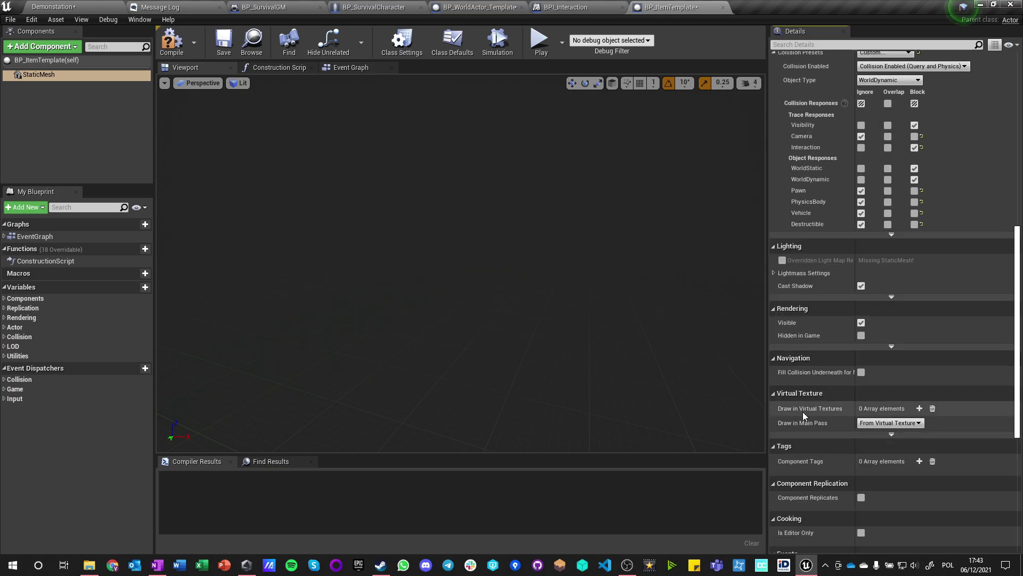
{"action": "scroll", "coordinate": [805, 413], "scroll_direction": "up", "scroll_amount": 8}
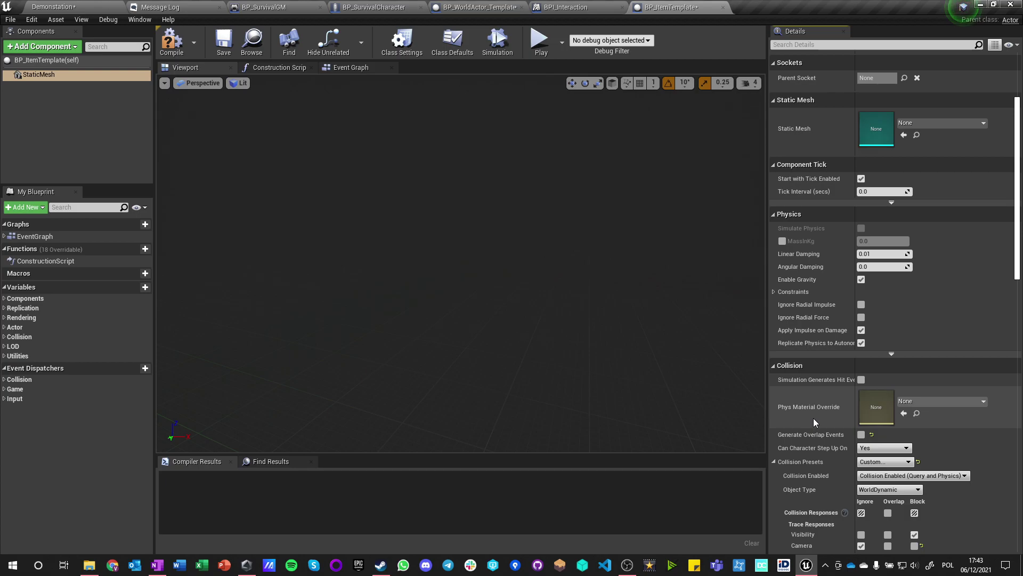
{"action": "scroll", "coordinate": [813, 418], "scroll_direction": "up", "scroll_amount": 4}
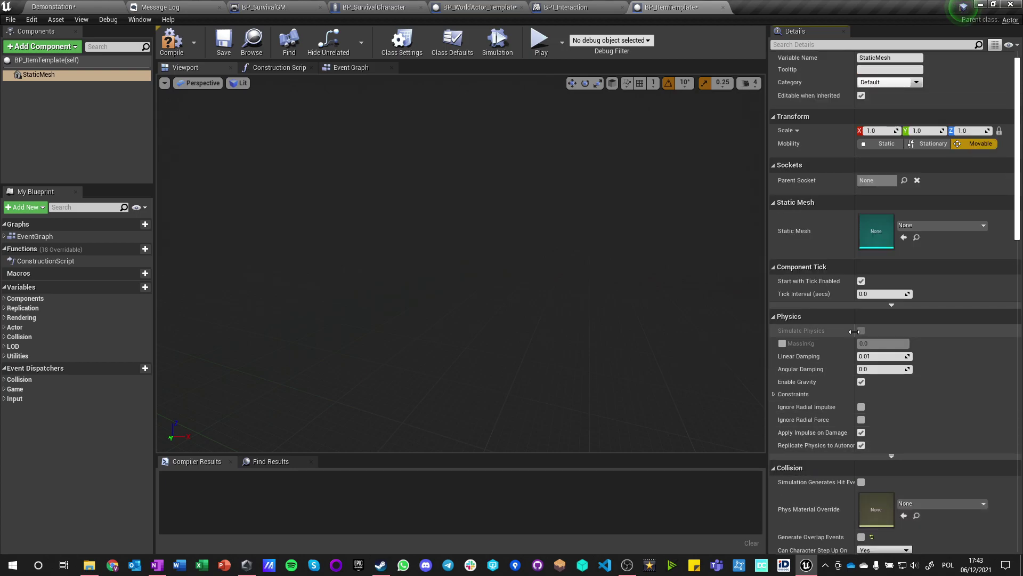
{"action": "left_click", "coordinate": [171, 42]}
{"action": "left_click", "coordinate": [224, 43]}
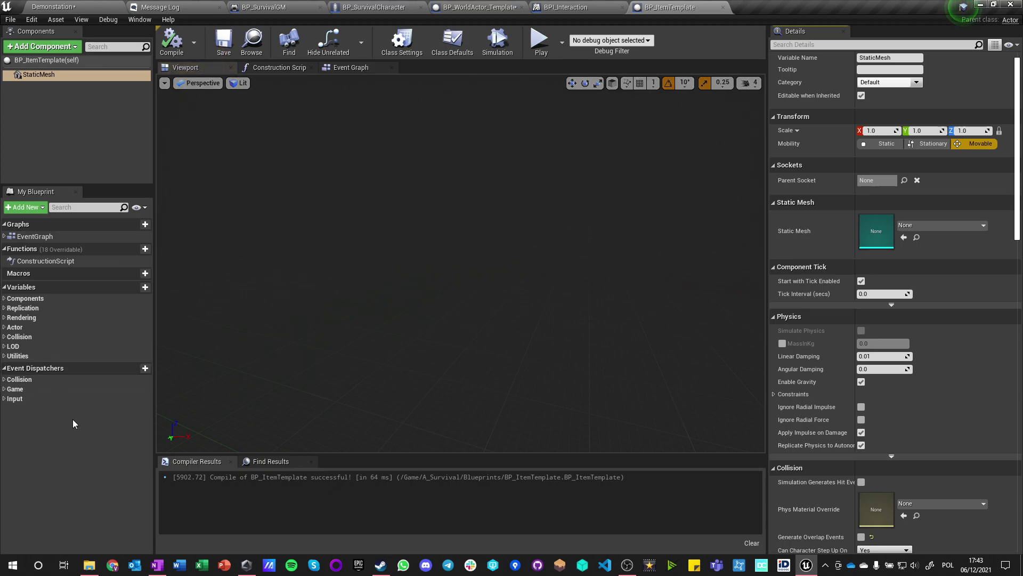
Step: Add a new variable called Name to BP_ItemTemplate
{"action": "left_click", "coordinate": [134, 287]}
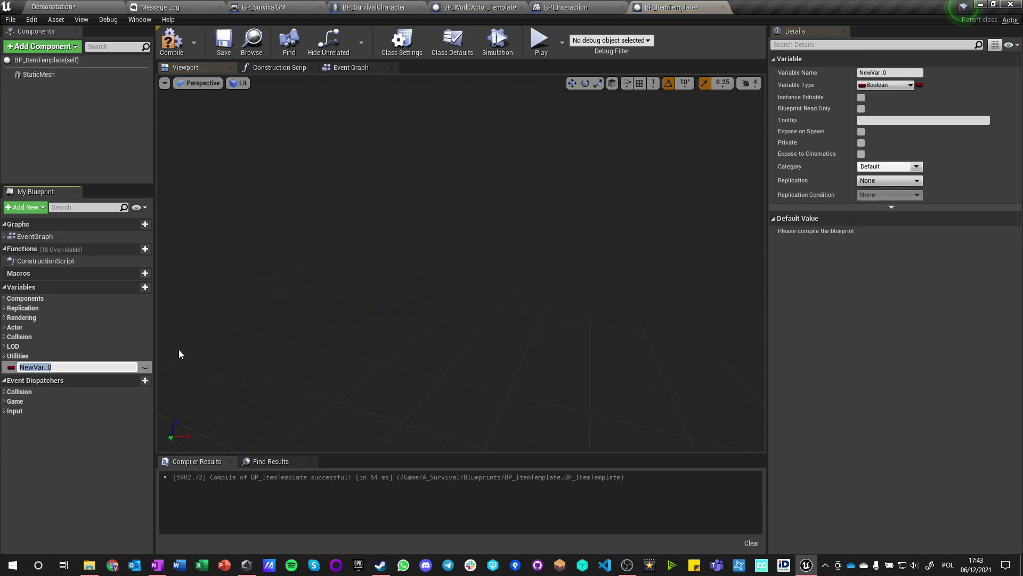
{"action": "type", "text": "Name"}
{"action": "key", "text": "Return"}
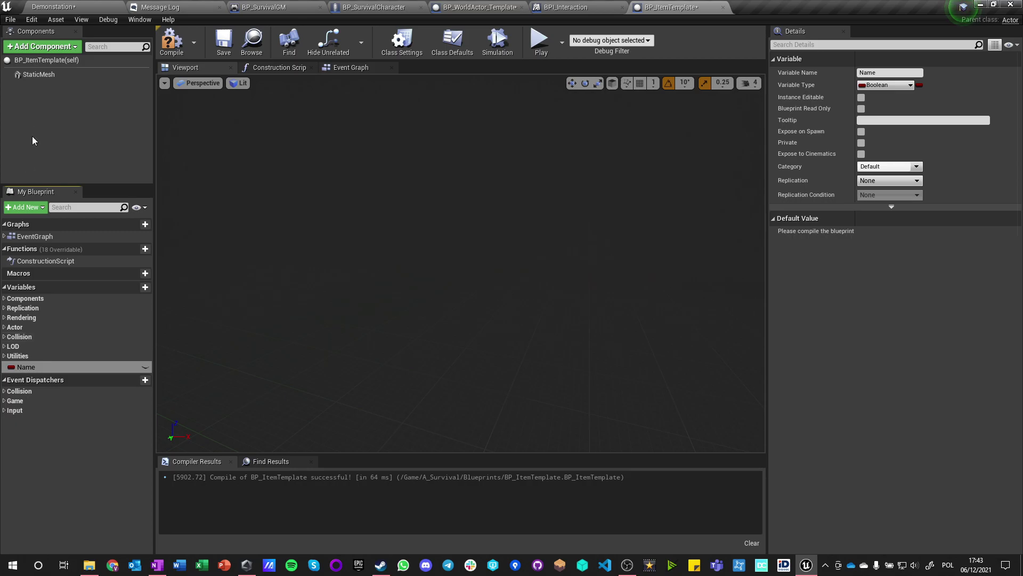
Step: Add an AGR Item component to BP_ItemTemplate
{"action": "left_click", "coordinate": [39, 50]}
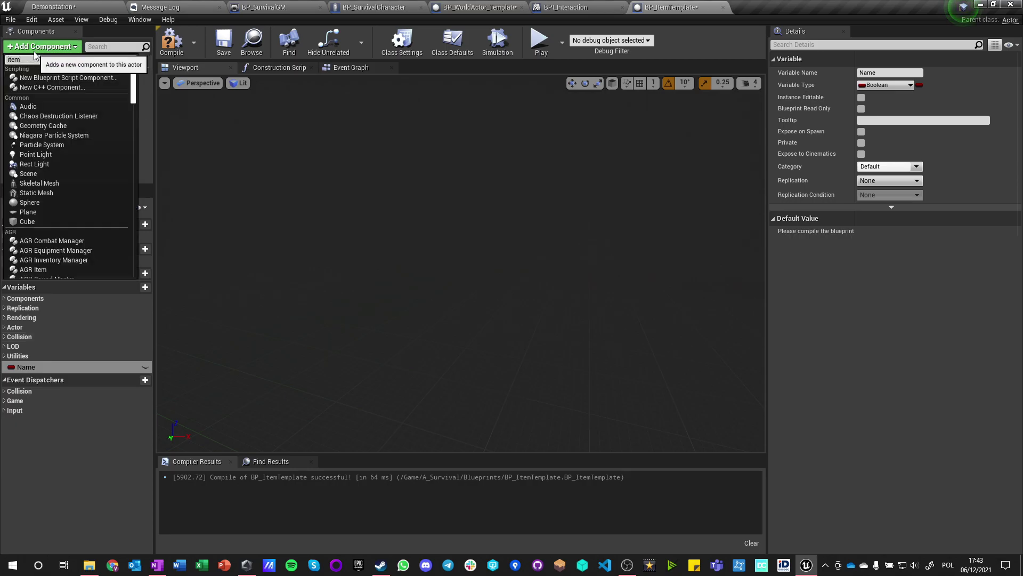
{"action": "left_click", "coordinate": [33, 79]}
{"action": "left_click", "coordinate": [37, 116]}
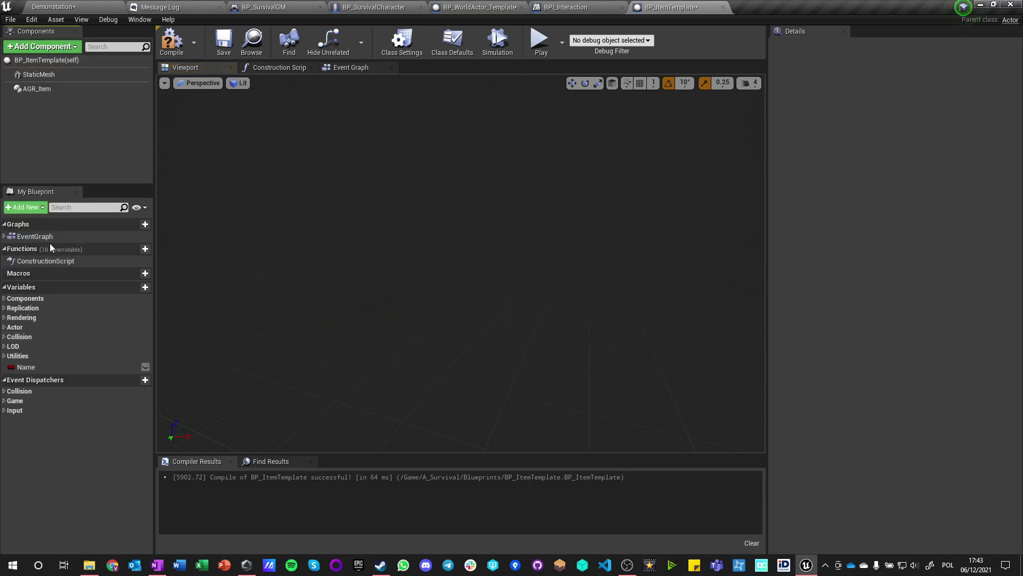
Step: Change the type of BP_ItemTemplate's Name variable to Name
{"action": "left_click", "coordinate": [35, 367]}
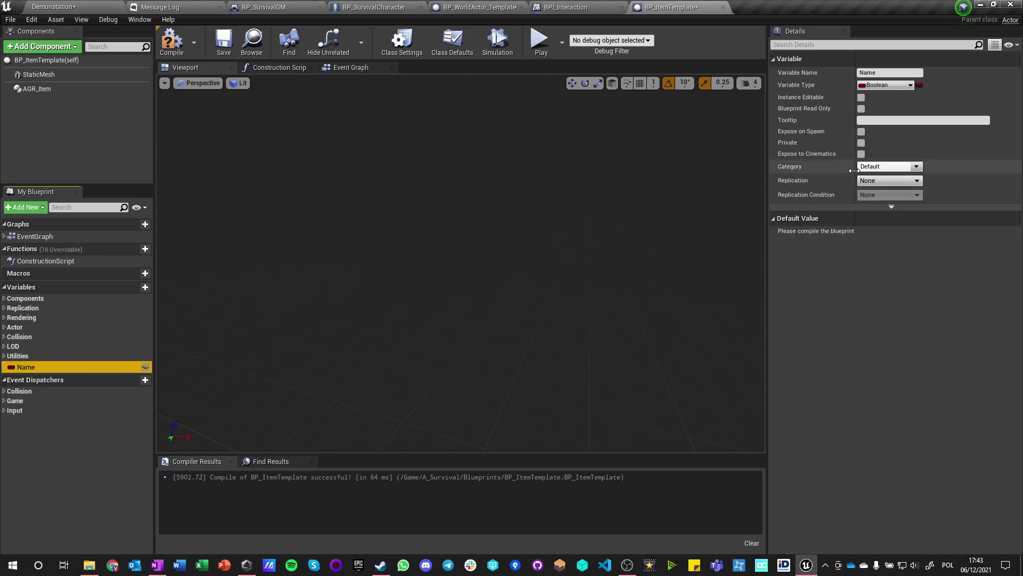
{"action": "left_click", "coordinate": [876, 86]}
{"action": "type", "text": "name"}
{"action": "key", "text": "Return"}
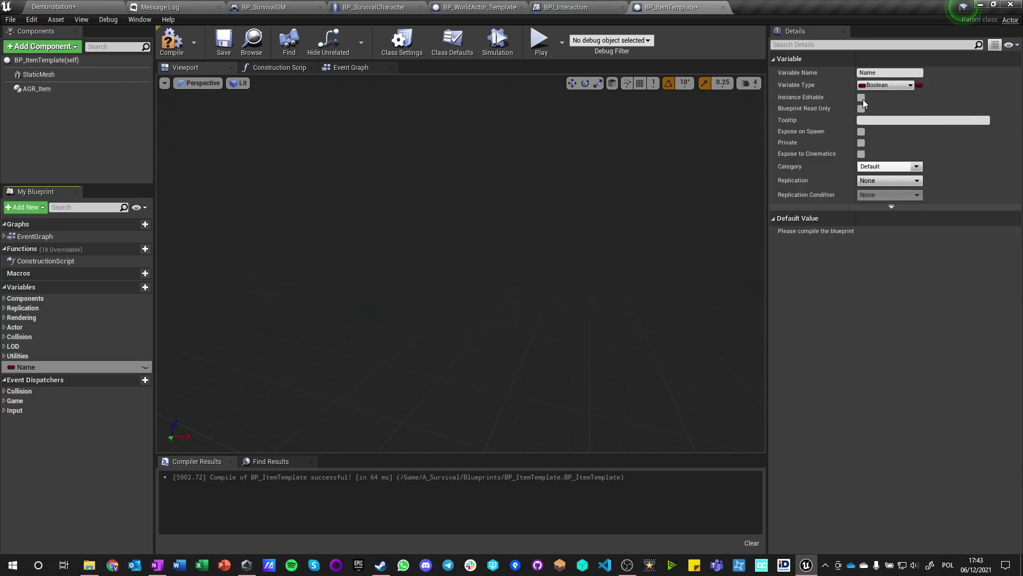
Step: Add a variable called Quantity to BP_ItemTemplate and delete it again
{"action": "left_click", "coordinate": [141, 288]}
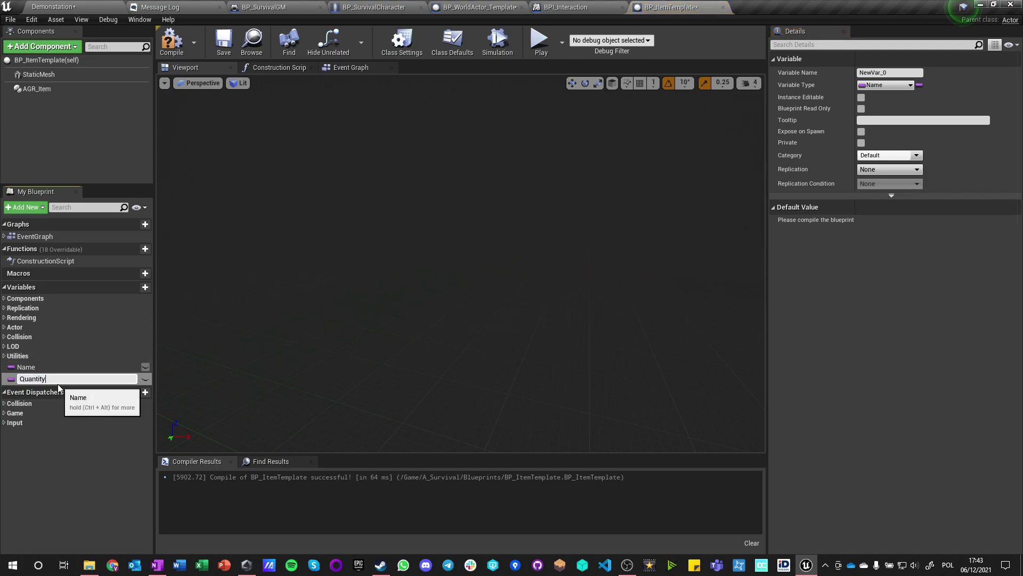
{"action": "key", "text": "Return"}
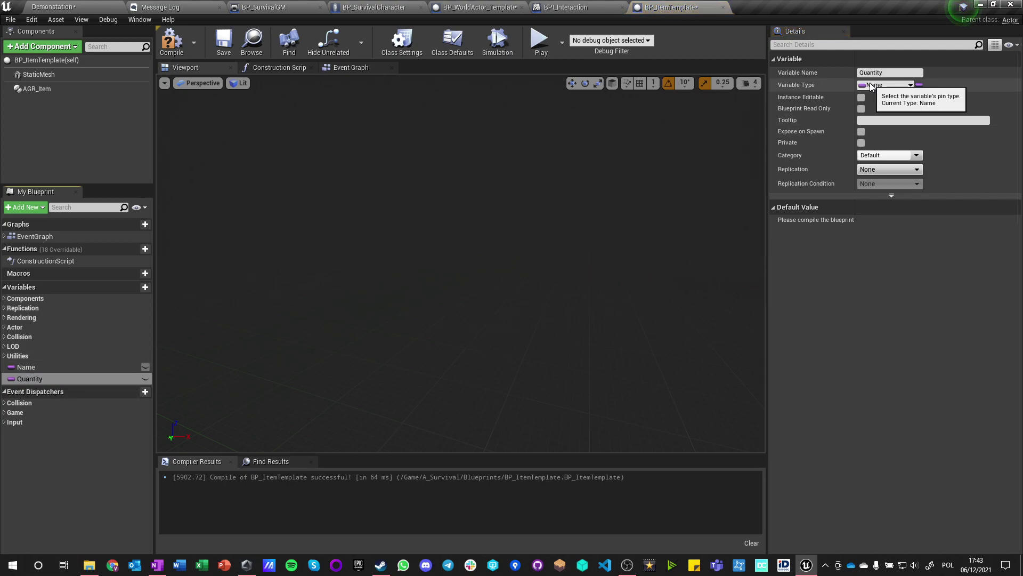
{"action": "left_click", "coordinate": [872, 85]}
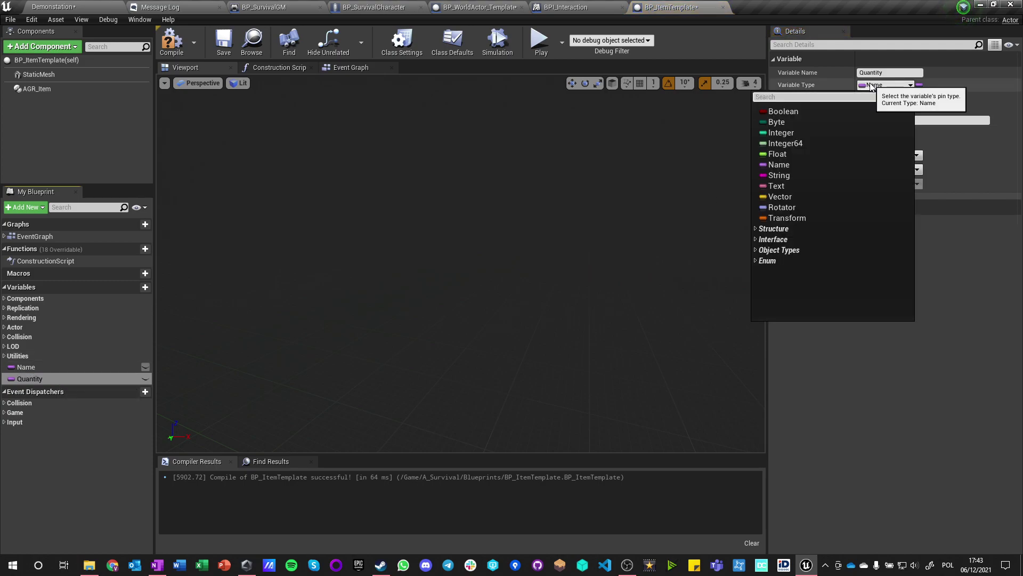
{"action": "left_click", "coordinate": [31, 363]}
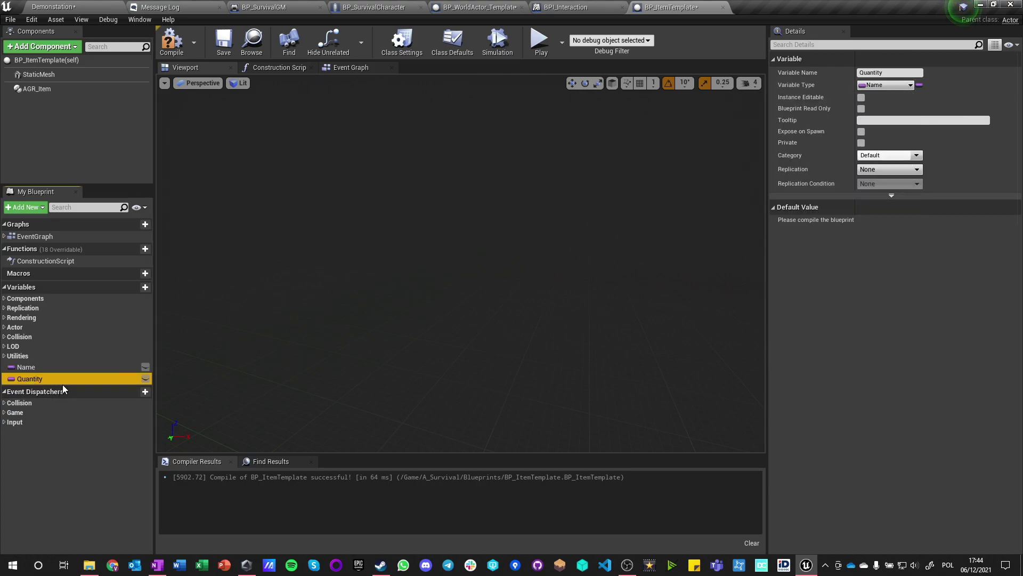
{"action": "key", "text": "Delete"}
Step: Compile BP_ItemTemplate and examine its class defaults
{"action": "left_click", "coordinate": [45, 367]}
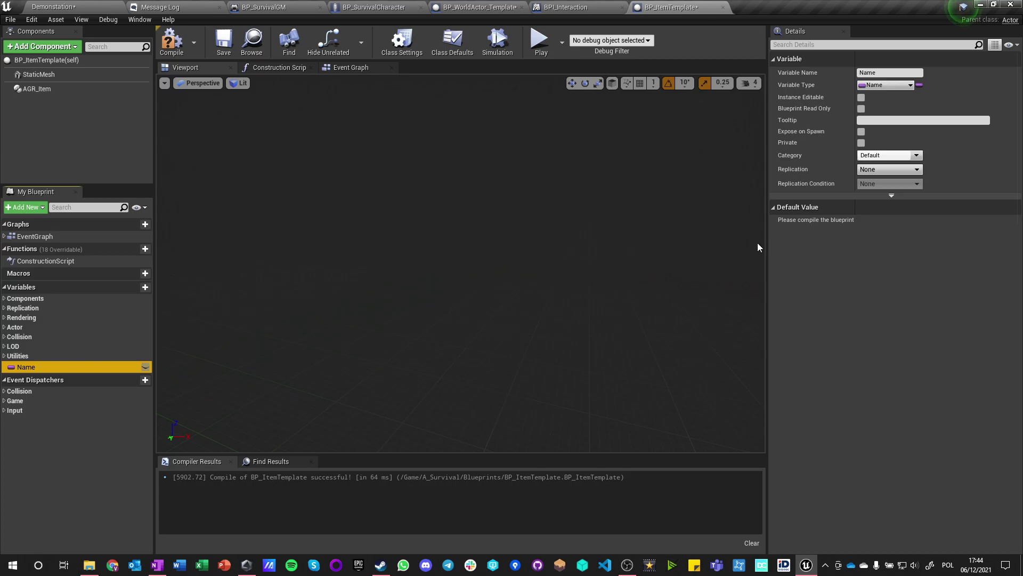
{"action": "left_click", "coordinate": [172, 41]}
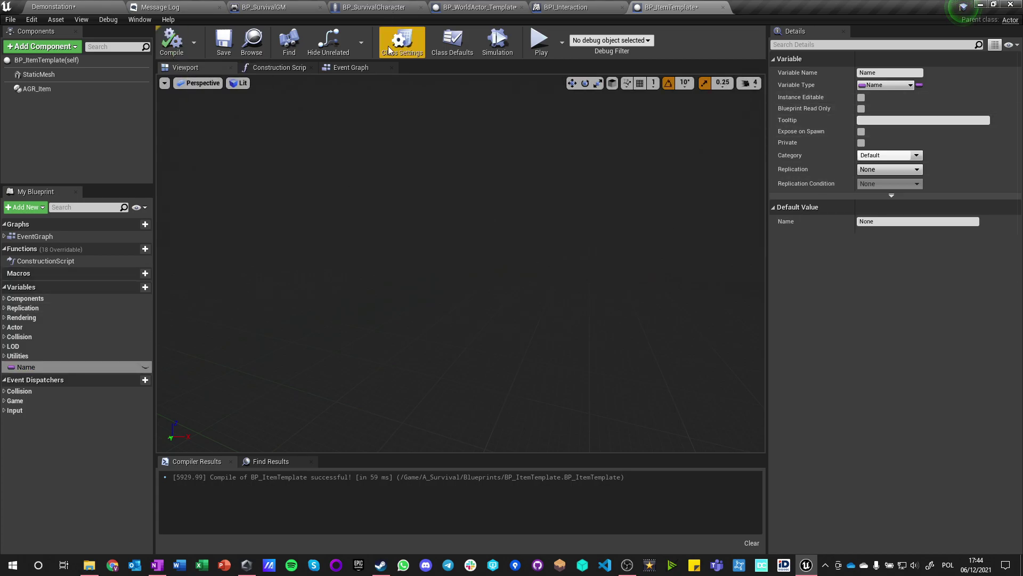
{"action": "left_click", "coordinate": [452, 43]}
{"action": "left_click", "coordinate": [411, 40]}
{"action": "left_click", "coordinate": [459, 42]}
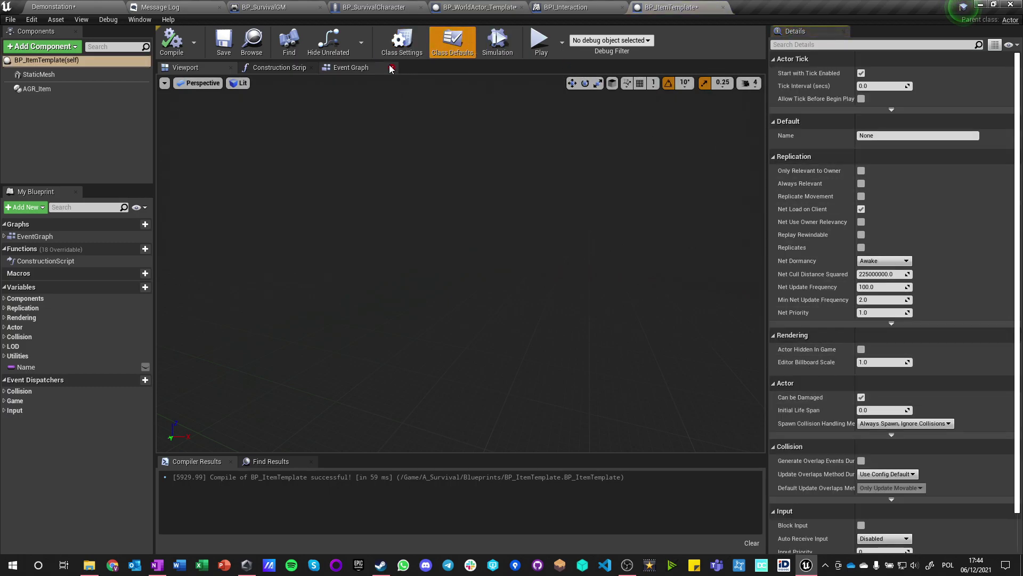
Step: Implement the CharacterItems_interface in BP_ItemTemplate, compile, and list the interface's functions
{"action": "left_click", "coordinate": [402, 42]}
{"action": "left_click", "coordinate": [999, 249]}
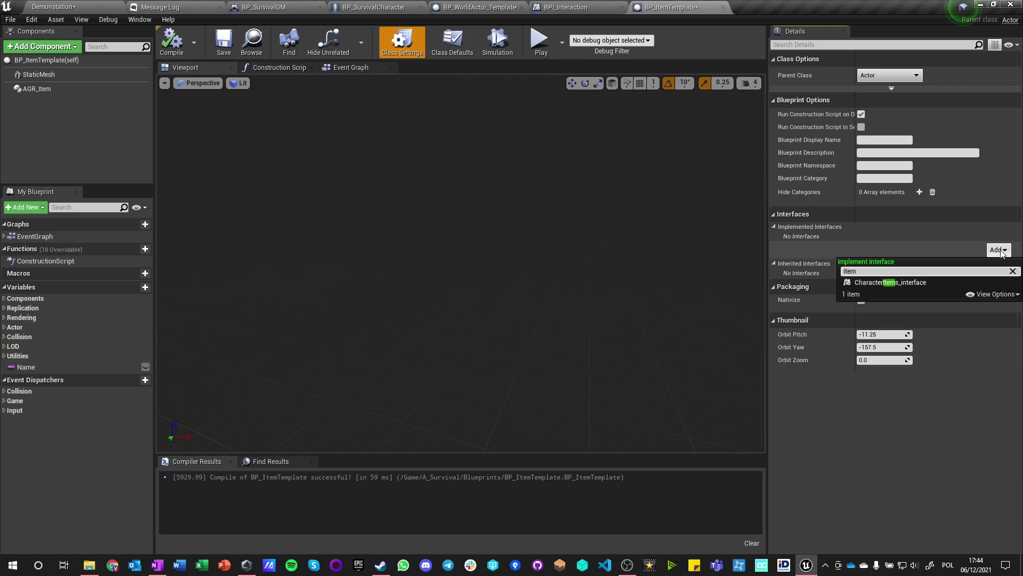
{"action": "left_click", "coordinate": [908, 282]}
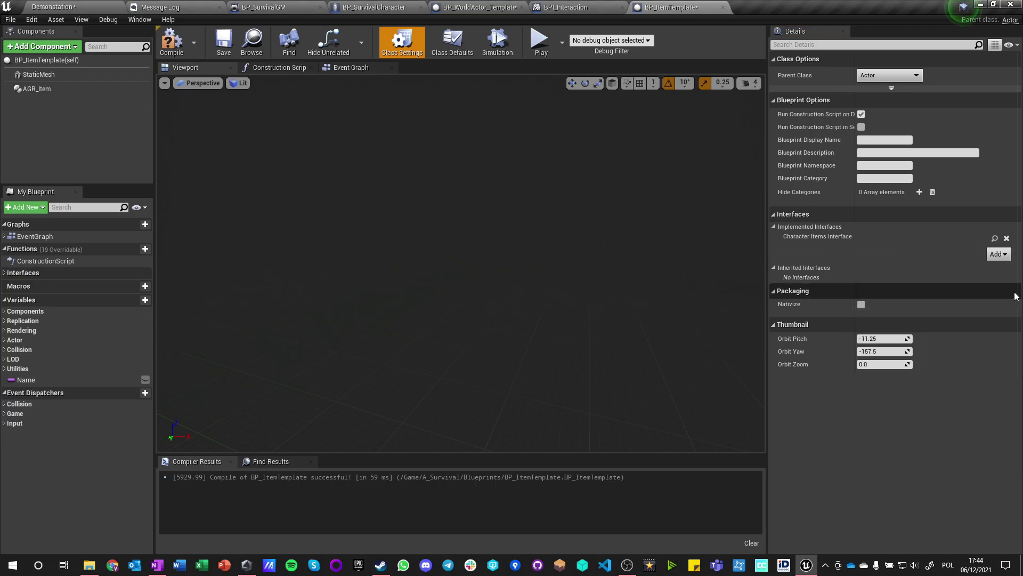
{"action": "left_click", "coordinate": [171, 42]}
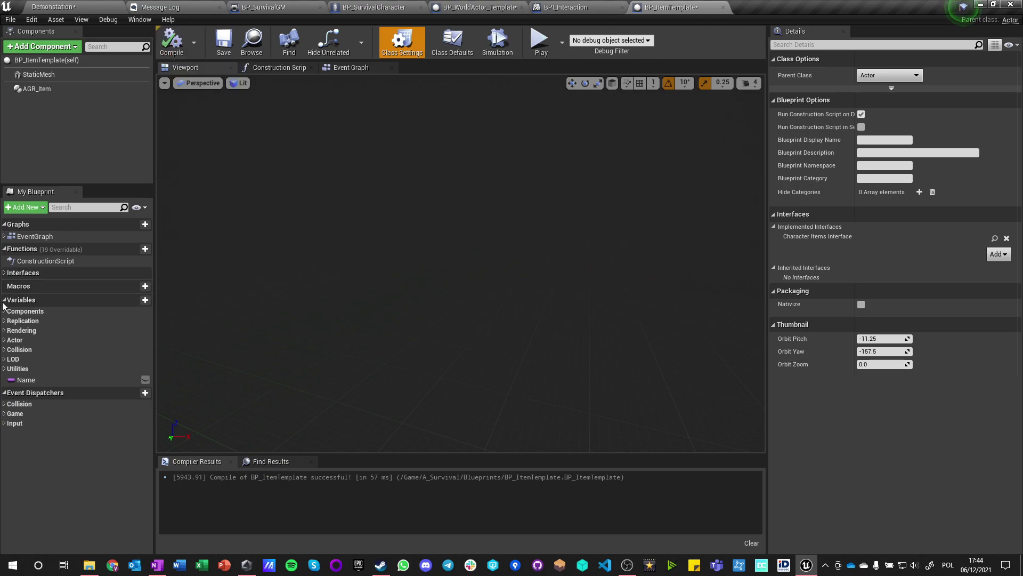
{"action": "left_click", "coordinate": [10, 272]}
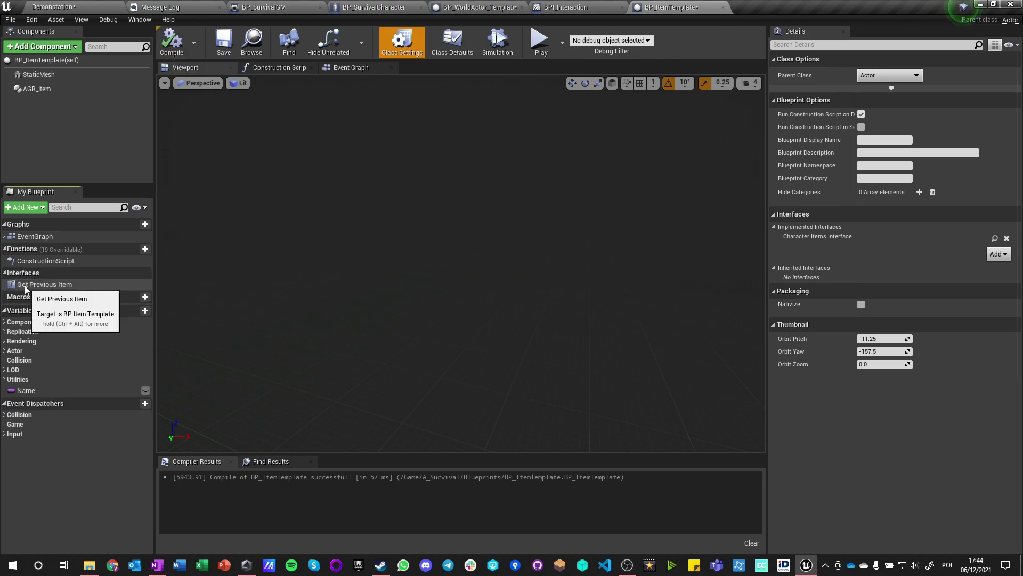
Step: Remove the Character Items Interface from BP_ItemTemplate, transferring its functions, and delete the GetPreviousItem function
{"action": "left_click", "coordinate": [1007, 238]}
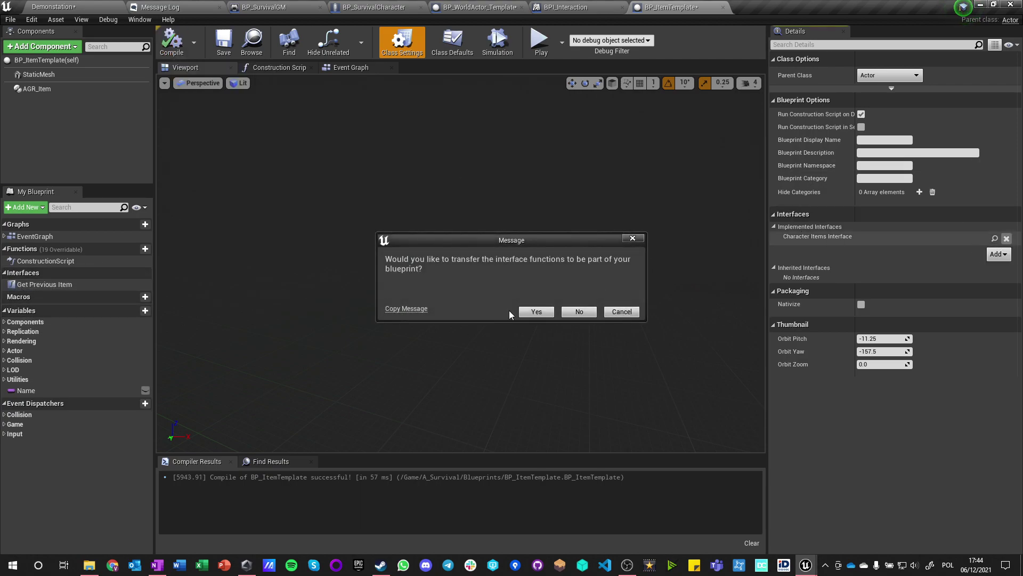
{"action": "left_click", "coordinate": [535, 312]}
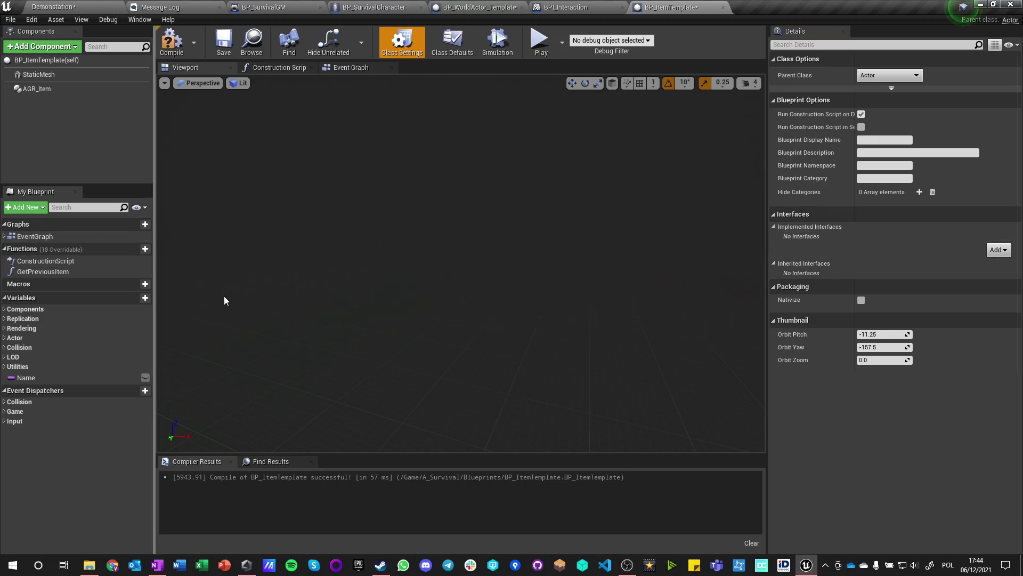
{"action": "left_click", "coordinate": [38, 272]}
{"action": "key", "text": "Delete"}
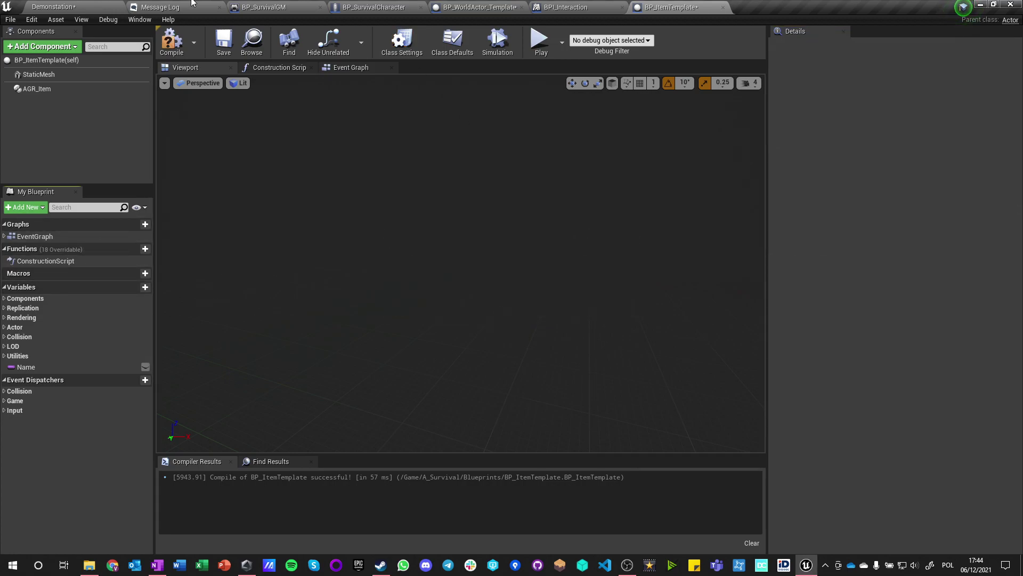
Step: Open BP_Item_Branch from the A_Survival Items folder and bring up its class settings to check the implemented interfaces
{"action": "left_click", "coordinate": [87, 7]}
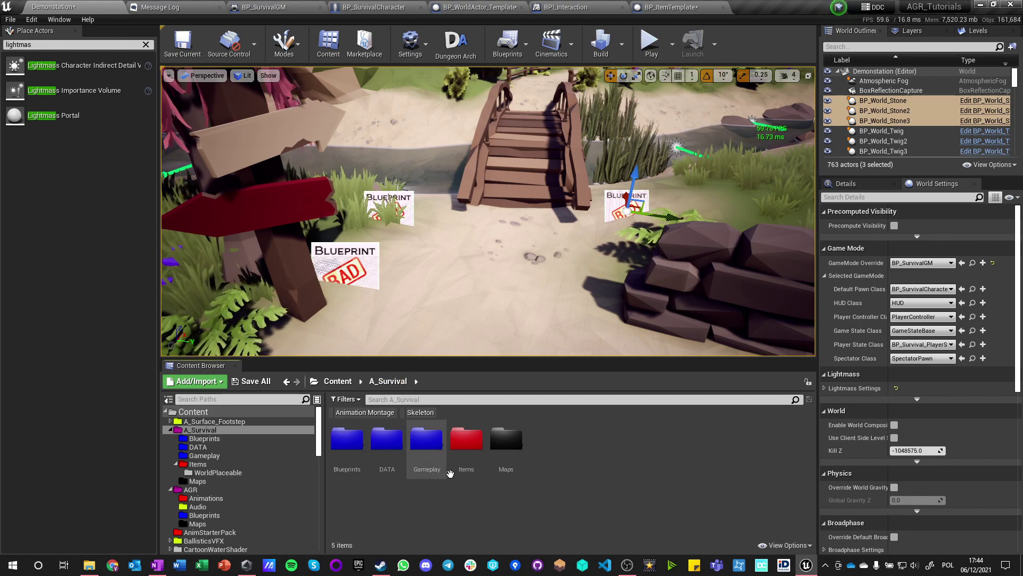
{"action": "double_click", "coordinate": [466, 442]}
{"action": "double_click", "coordinate": [387, 443]}
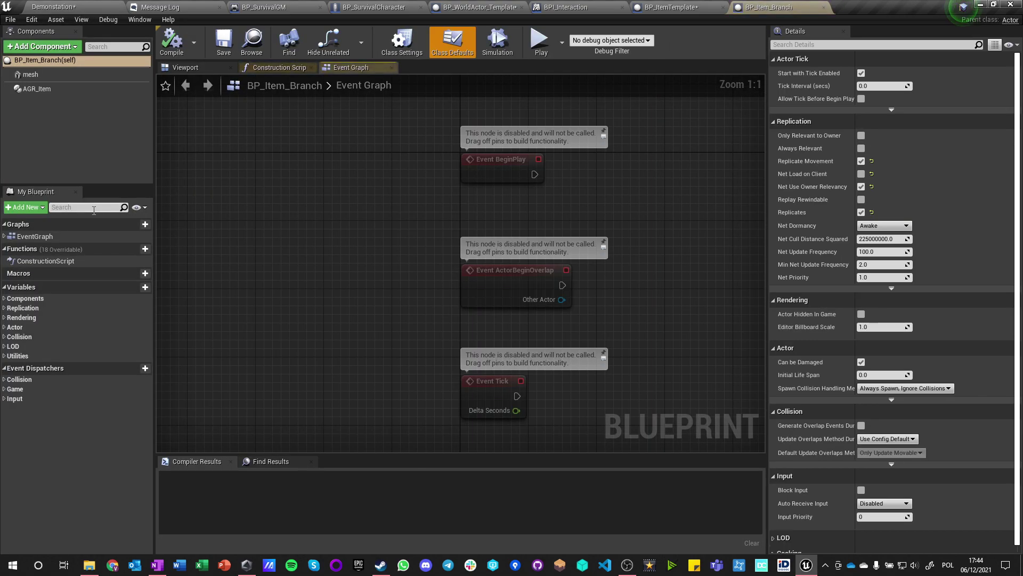
{"action": "left_click", "coordinate": [457, 43]}
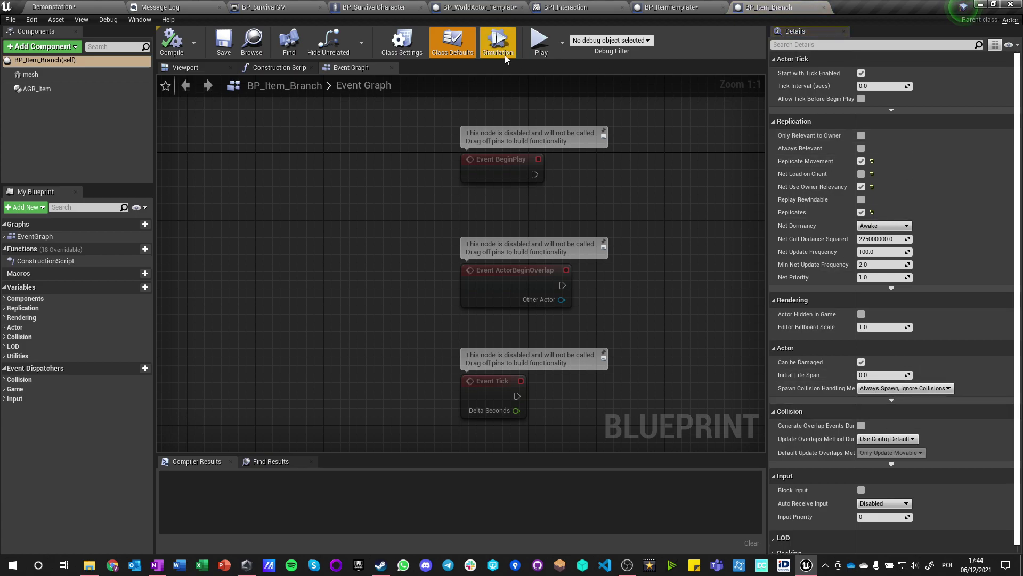
{"action": "left_click", "coordinate": [504, 57]}
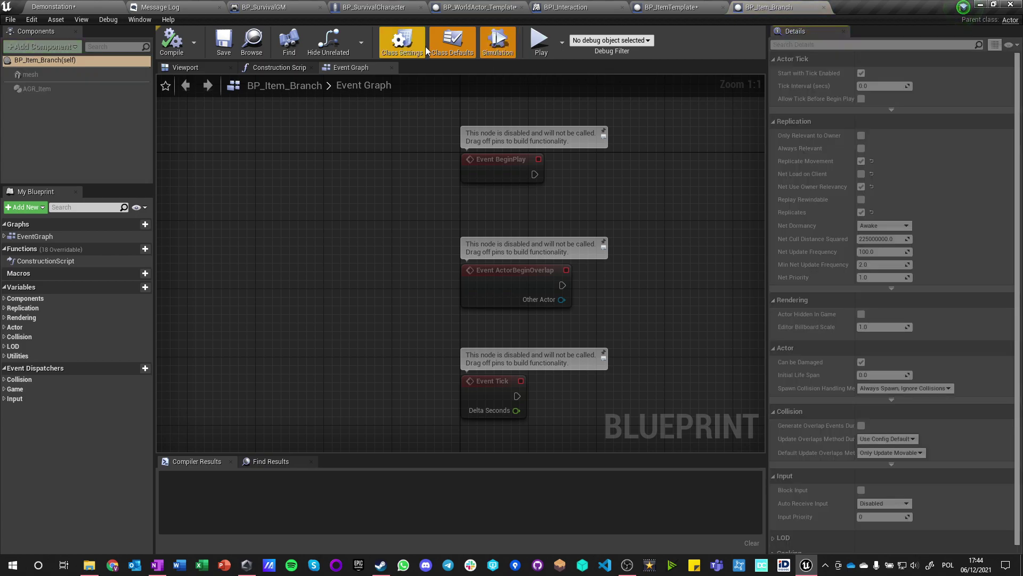
{"action": "left_click", "coordinate": [399, 43]}
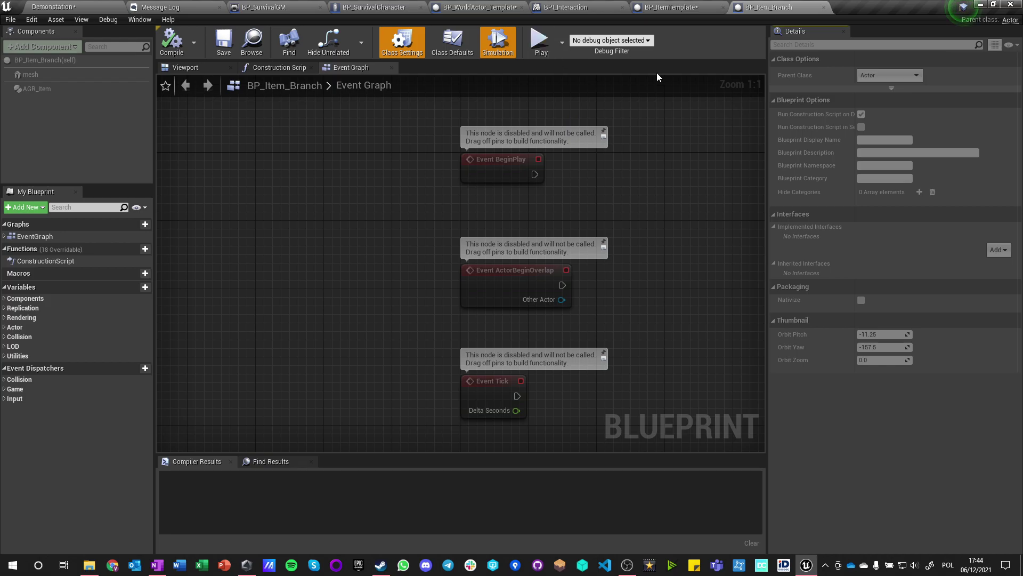
{"action": "left_click", "coordinate": [513, 44]}
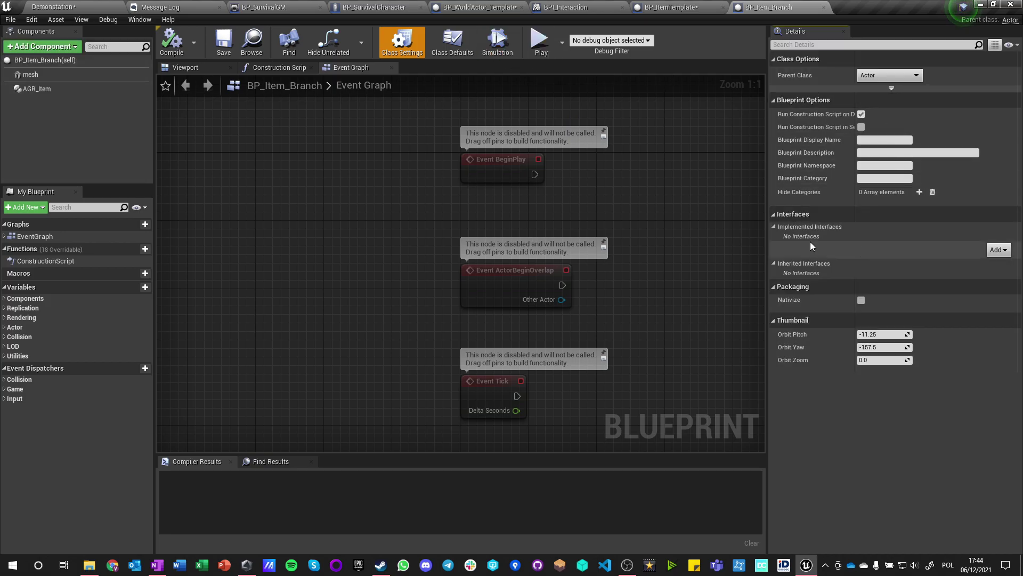
Step: Implement the BPI_Interaction interface in BP_Item_Branch and compile the blueprint
{"action": "left_click", "coordinate": [177, 47]}
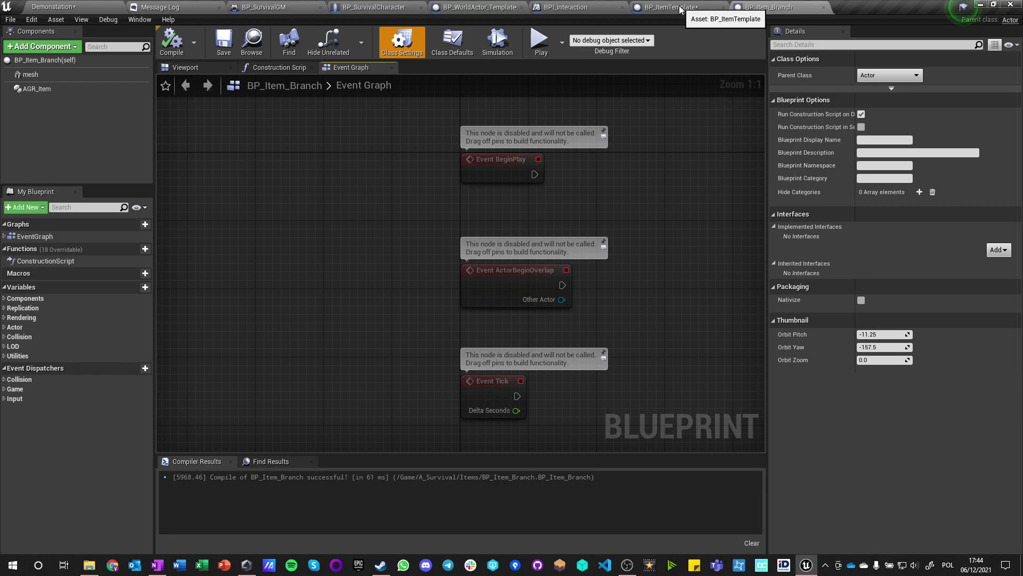
{"action": "left_click", "coordinate": [998, 250]}
{"action": "type", "text": "item"}
{"action": "type", "text": "interac"}
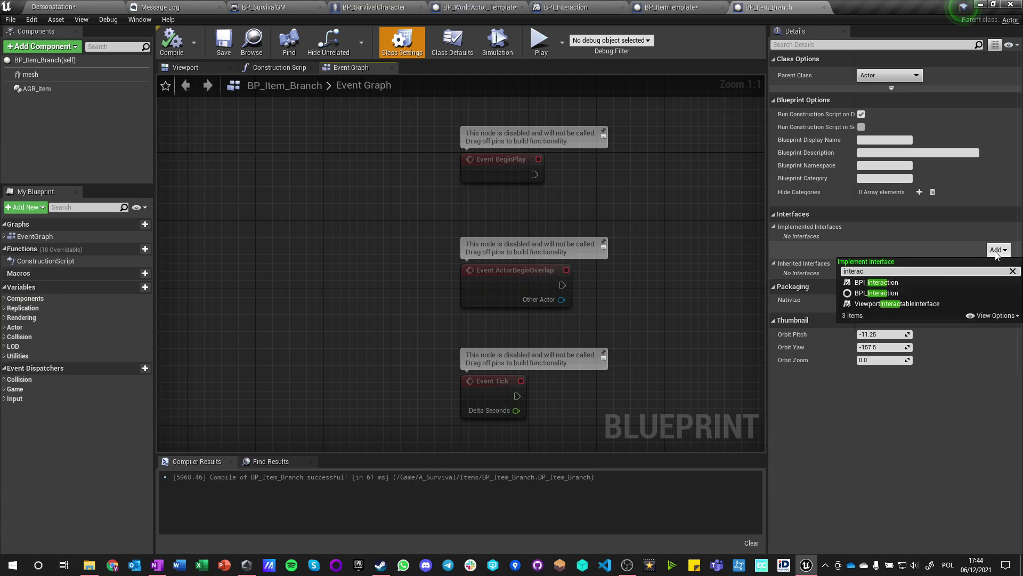
{"action": "left_click", "coordinate": [875, 282]}
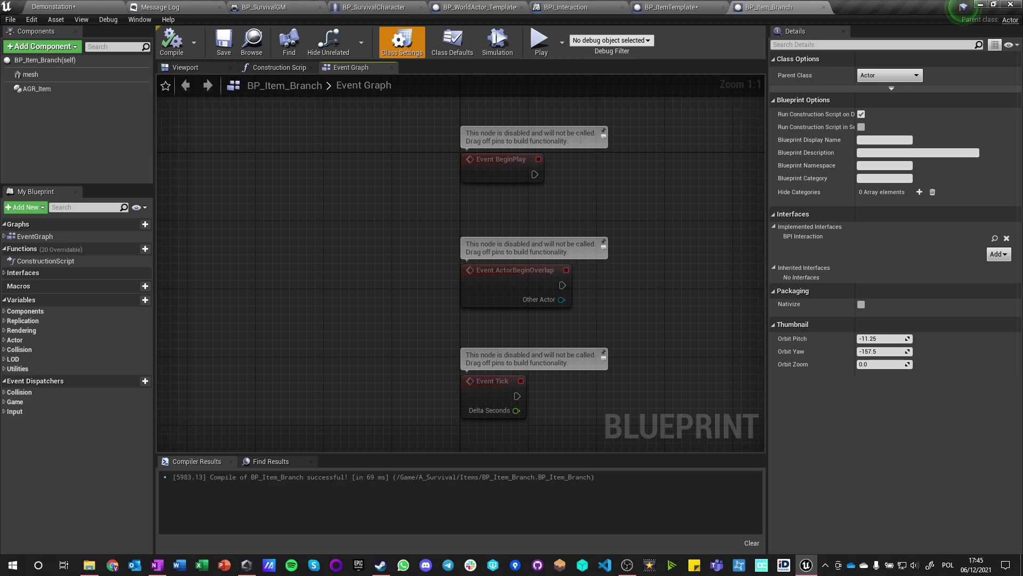
Step: Compile, save and close BP_ItemTemplate
{"action": "left_click", "coordinate": [675, 8]}
{"action": "key", "text": "F7"}
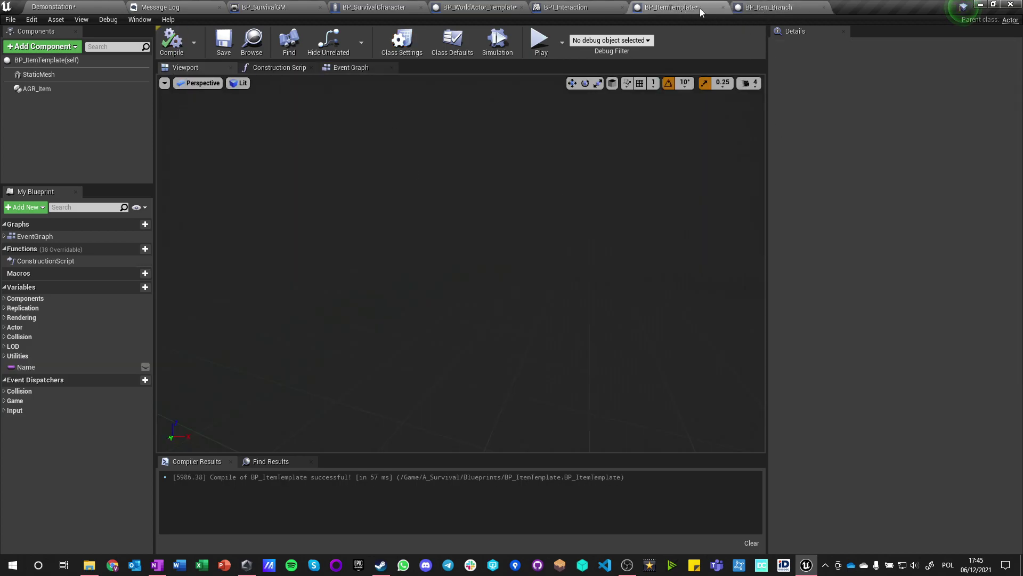
{"action": "left_click", "coordinate": [224, 41]}
{"action": "left_click", "coordinate": [722, 7]}
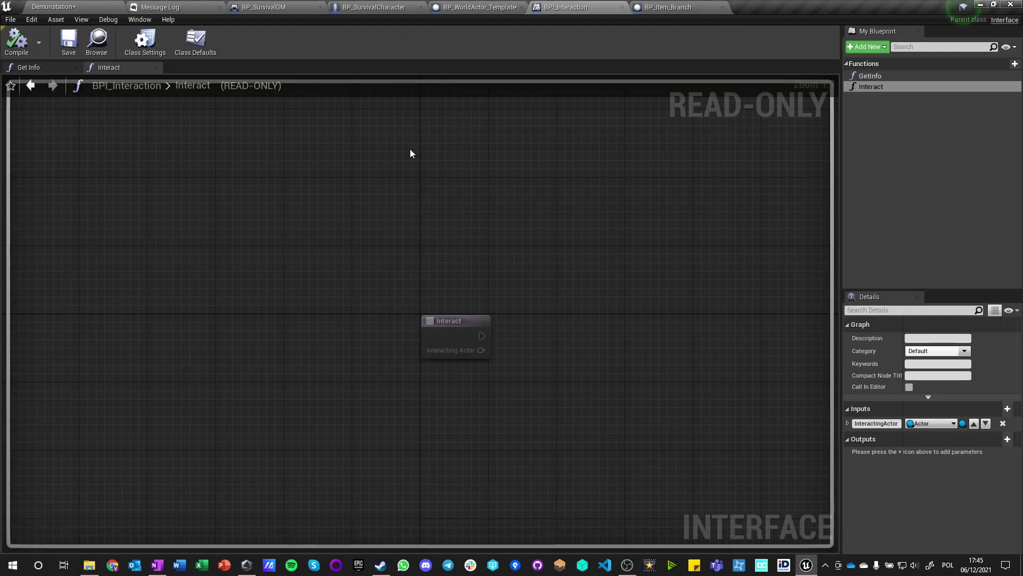
Step: Go back to the Demonstration level and open the A_Survival Blueprints folder
{"action": "left_click", "coordinate": [56, 7]}
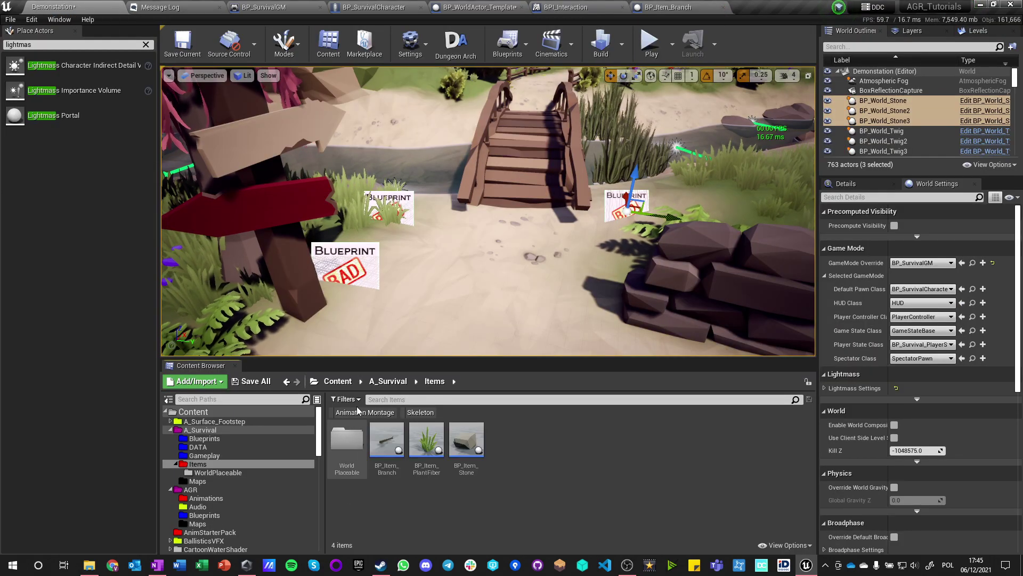
{"action": "left_click", "coordinate": [389, 381]}
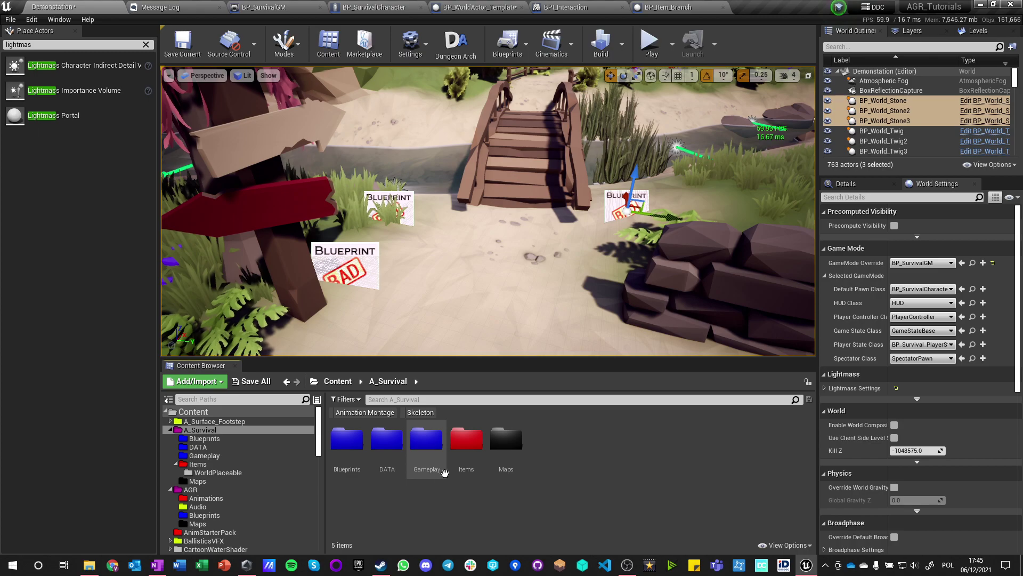
{"action": "double_click", "coordinate": [347, 438]}
{"action": "left_click", "coordinate": [426, 439]}
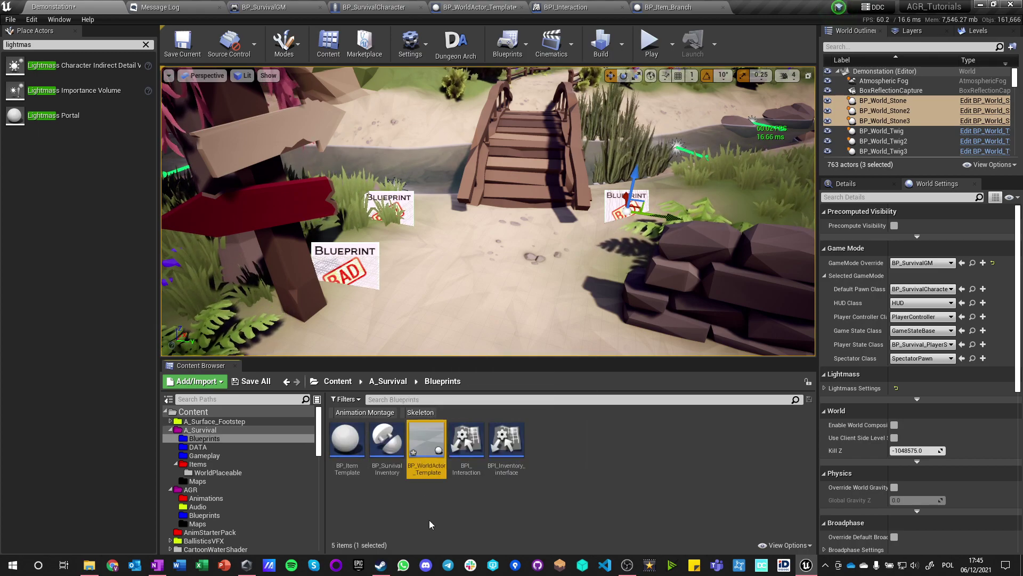
{"action": "key", "text": "Delete"}
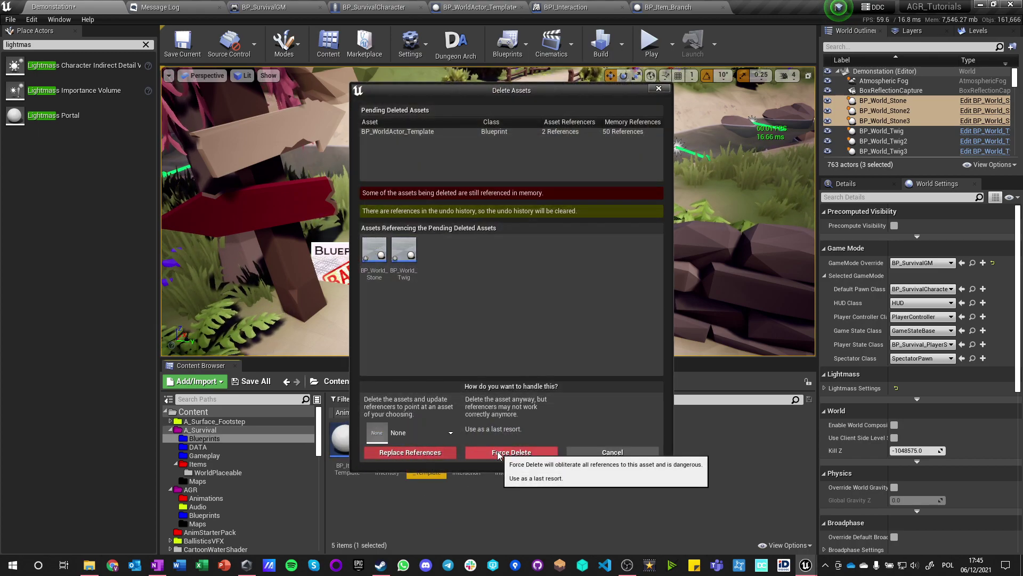
{"action": "left_click", "coordinate": [593, 452]}
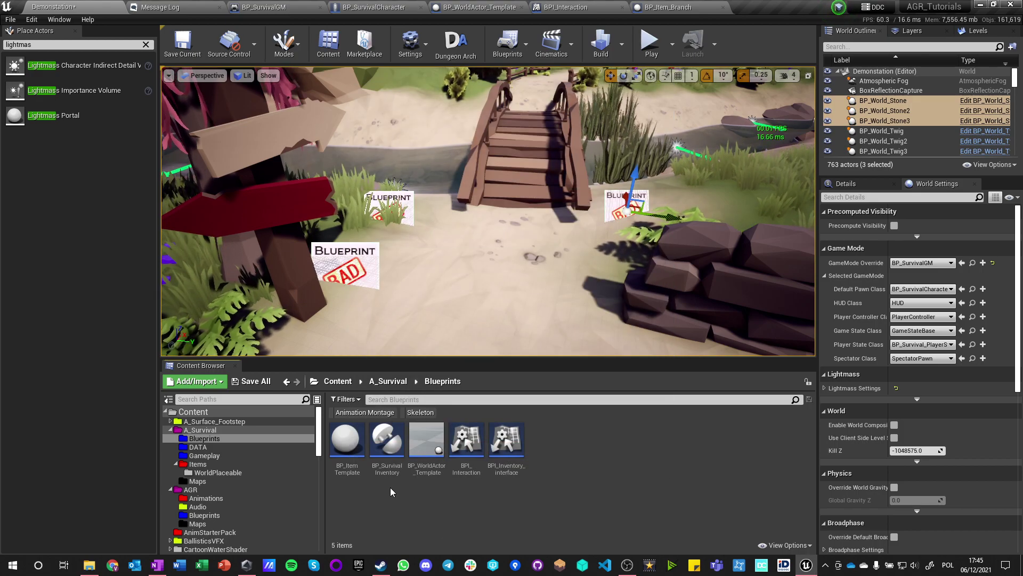
Step: Force delete the BP_ItemTemplate asset from the Blueprints folder
{"action": "left_click", "coordinate": [347, 444]}
{"action": "key", "text": "Delete"}
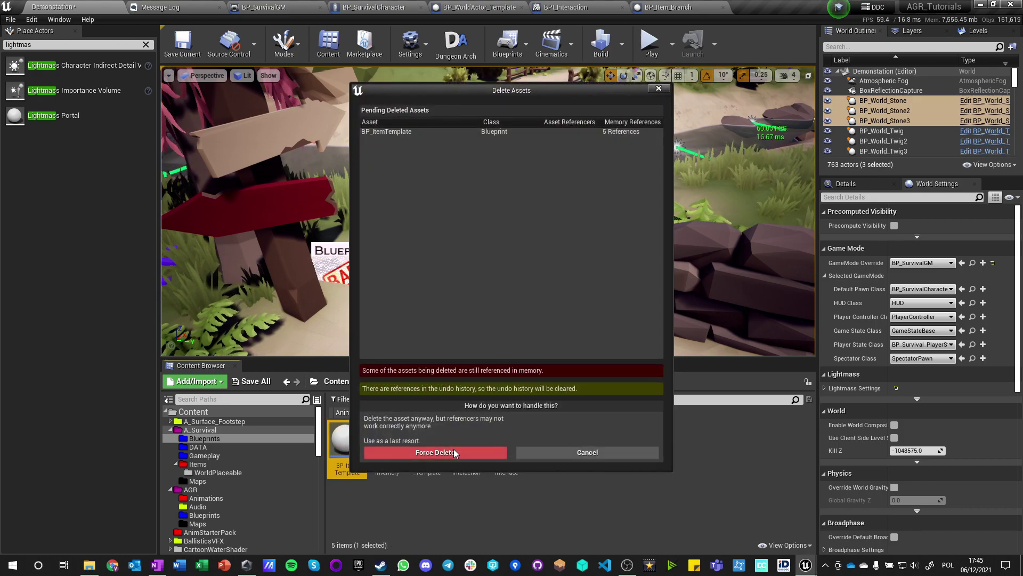
{"action": "left_click", "coordinate": [454, 452]}
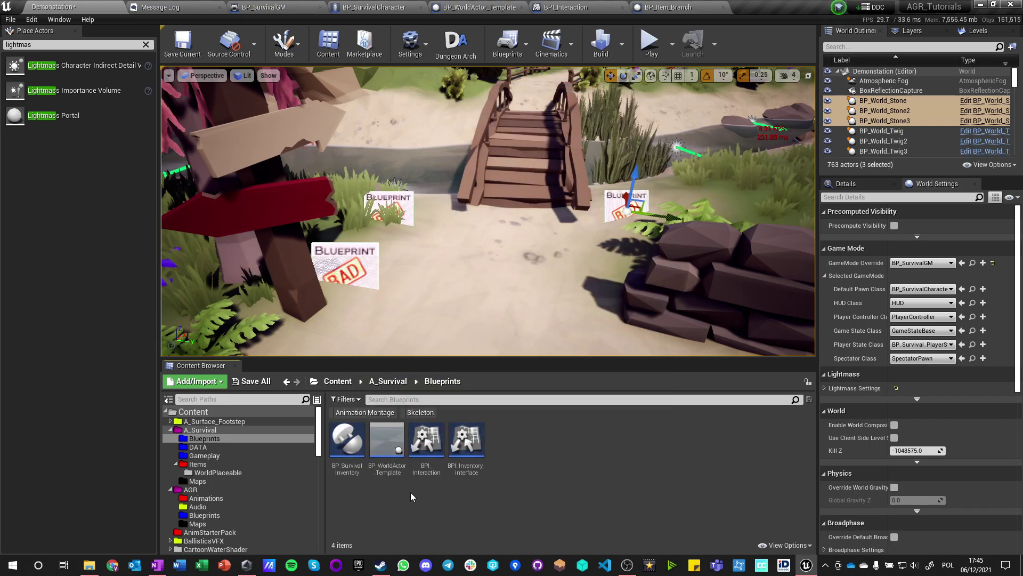
Step: Open the BP_WorldActor_Template blueprint at its Event Interact logic
{"action": "left_click", "coordinate": [388, 452]}
{"action": "double_click", "coordinate": [388, 452]}
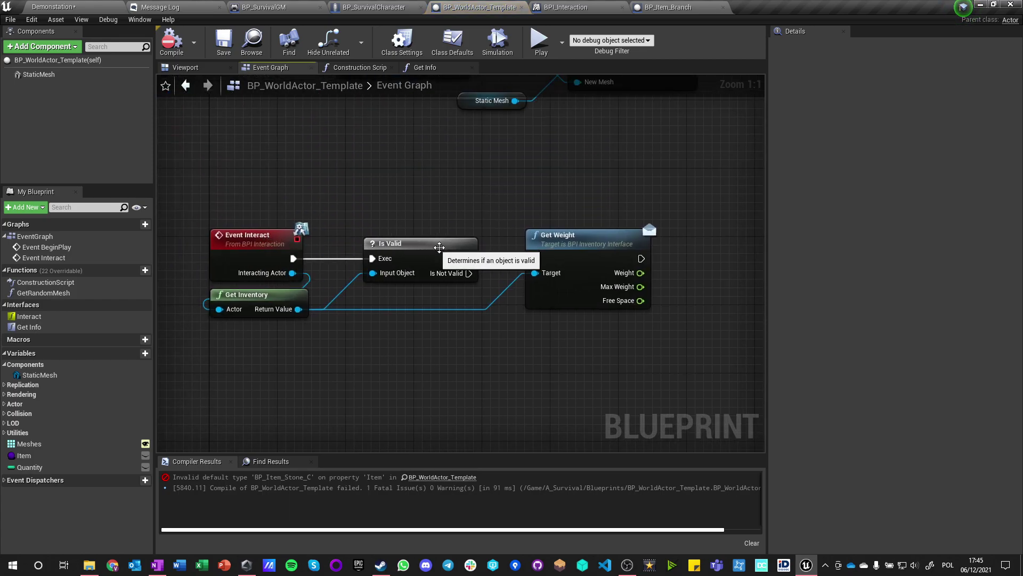
Step: Remove the Get Weight node from the Event Interact logic and compile BP_WorldActor_Template
{"action": "right_click_drag", "start_coordinate": [575, 256], "coordinate": [474, 224]}
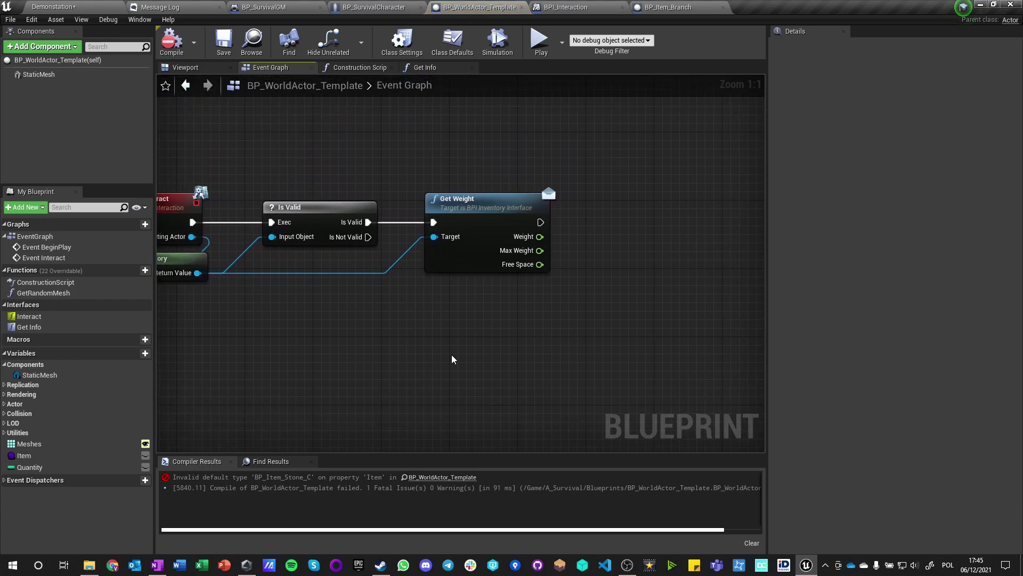
{"action": "left_click", "coordinate": [483, 215]}
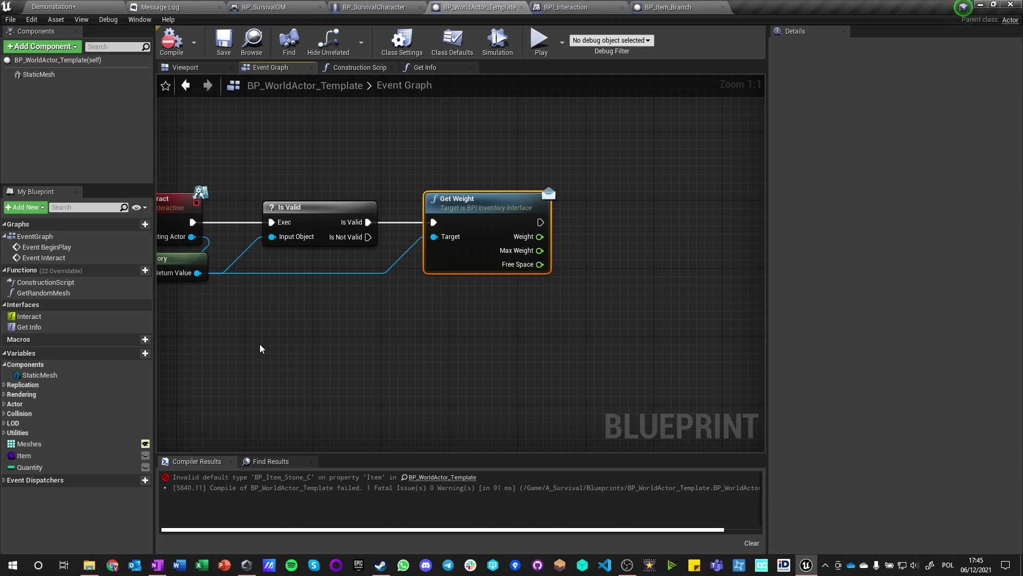
{"action": "right_click_drag", "start_coordinate": [244, 345], "coordinate": [351, 349]}
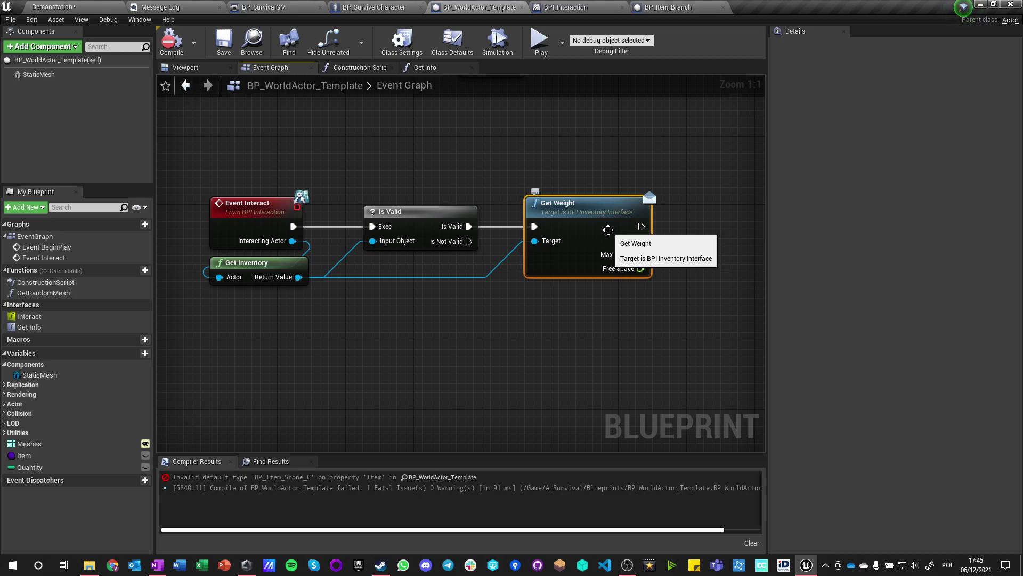
{"action": "key", "text": "Delete"}
{"action": "left_click", "coordinate": [172, 40]}
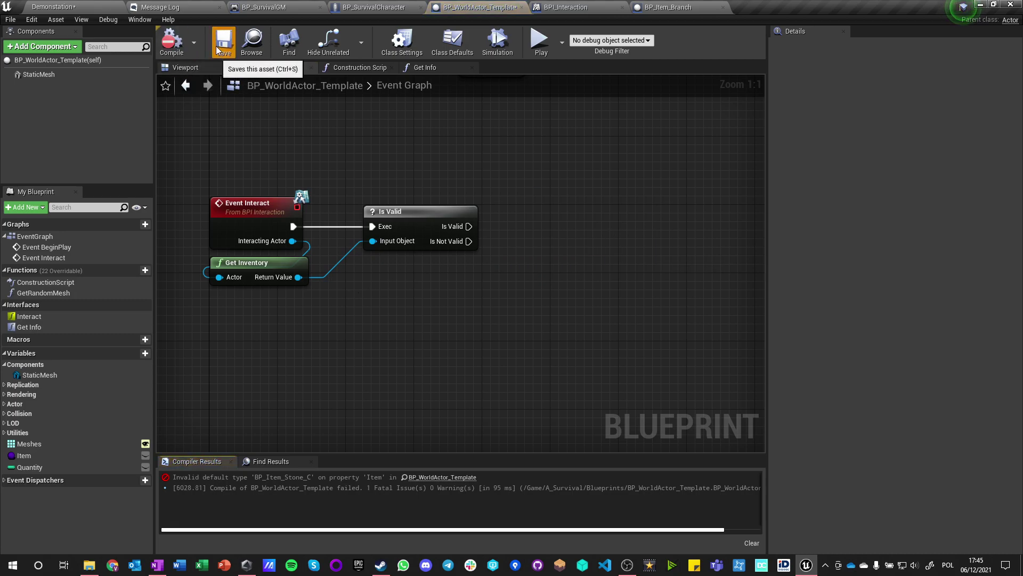
Step: Trace the 'Invalid default type' compile error on the Item property through the Event Graph, Get Random Mesh and Get Info graphs
{"action": "left_click", "coordinate": [440, 476]}
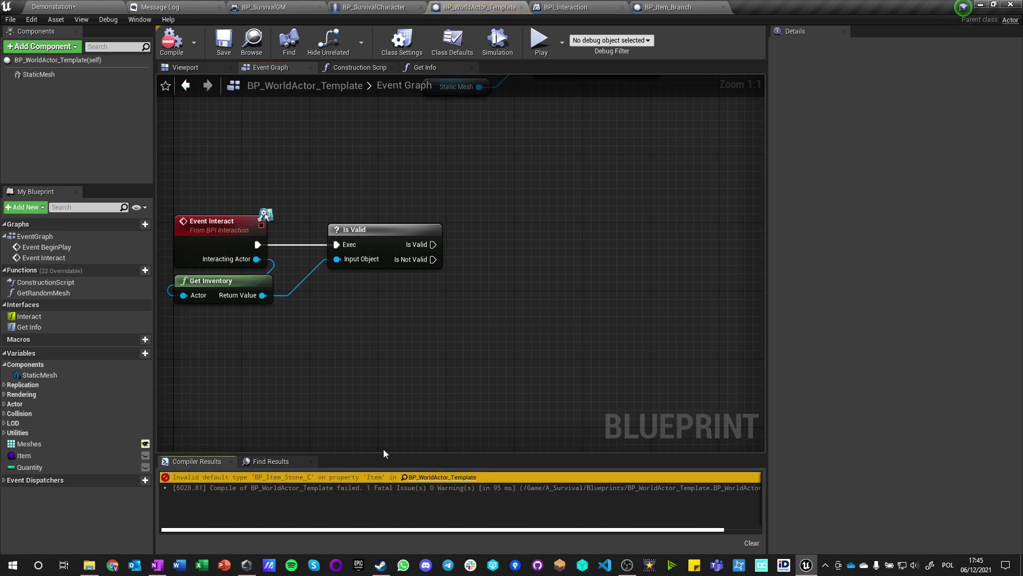
{"action": "left_click", "coordinate": [283, 474]}
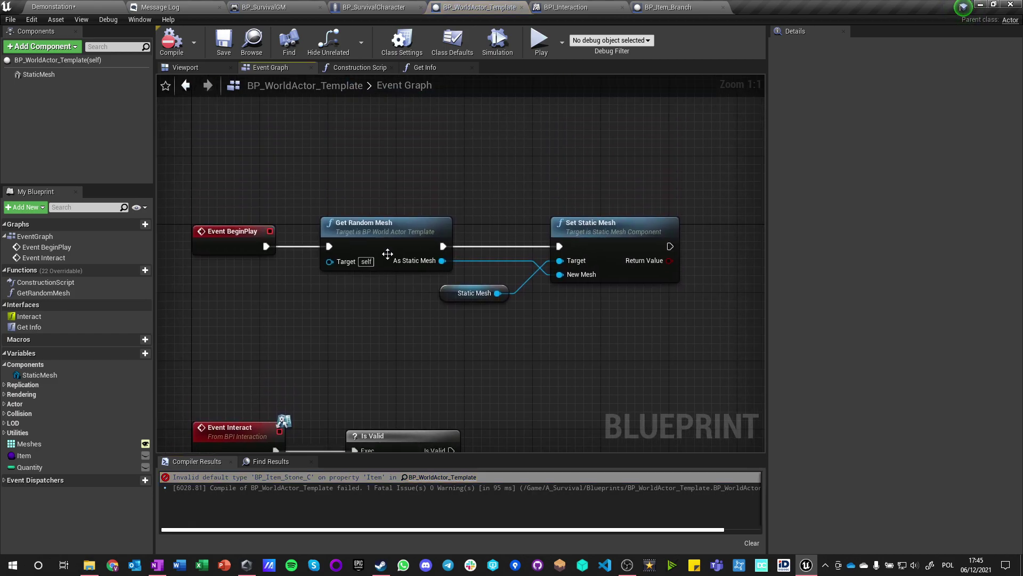
{"action": "double_click", "coordinate": [388, 254]}
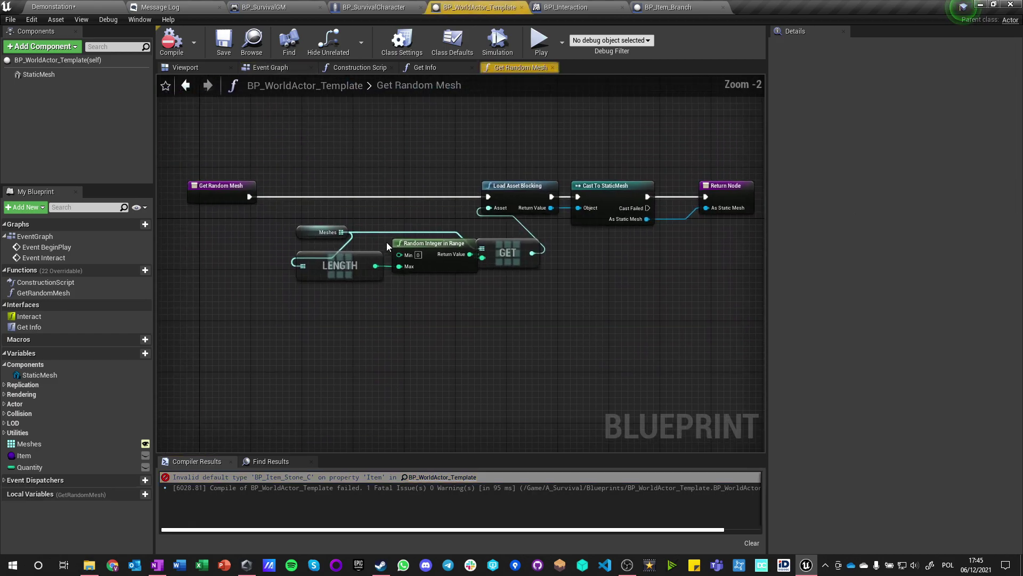
{"action": "left_click", "coordinate": [468, 72]}
{"action": "left_click", "coordinate": [552, 69]}
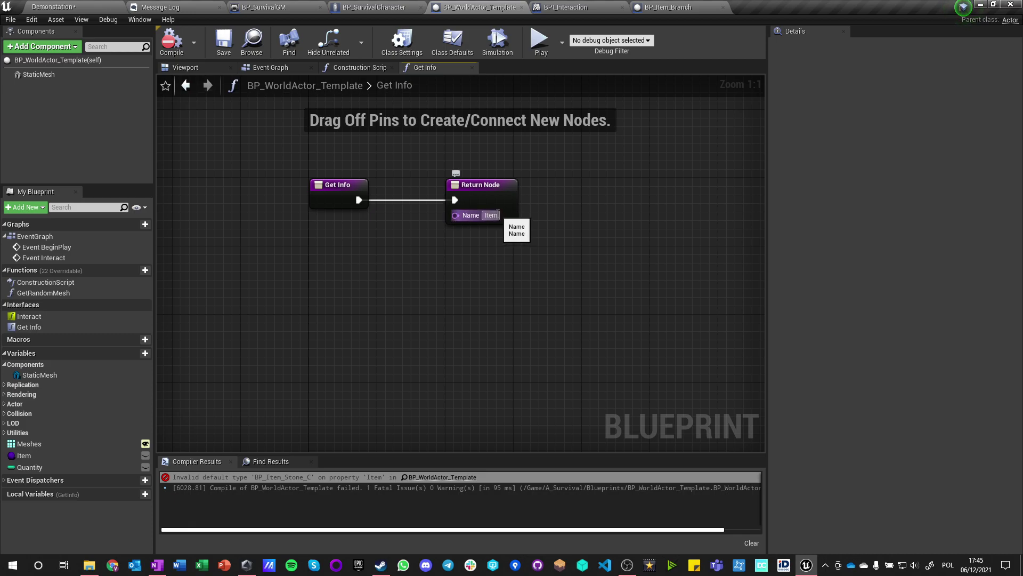
{"action": "left_click", "coordinate": [171, 43]}
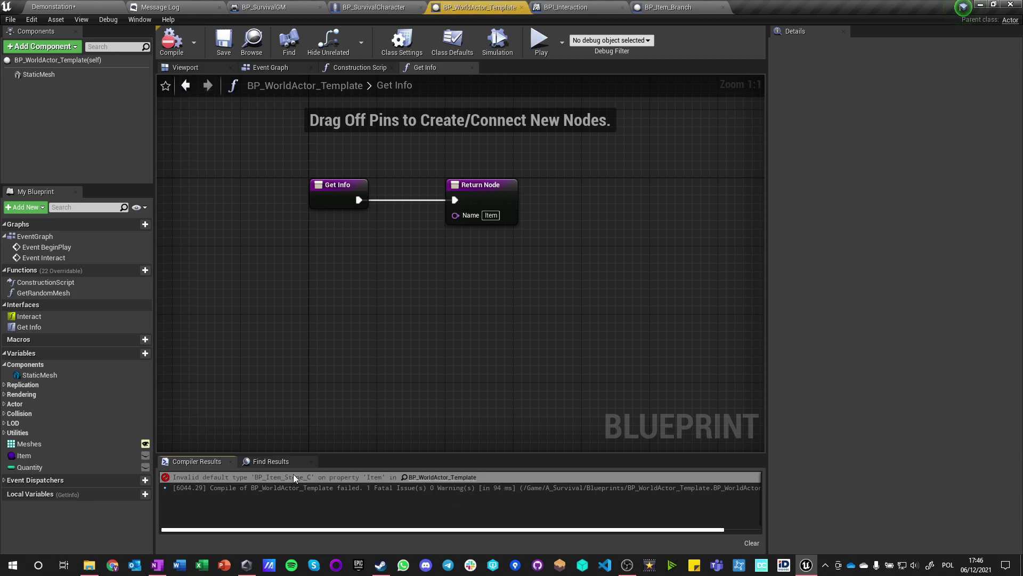
{"action": "left_click", "coordinate": [261, 462]}
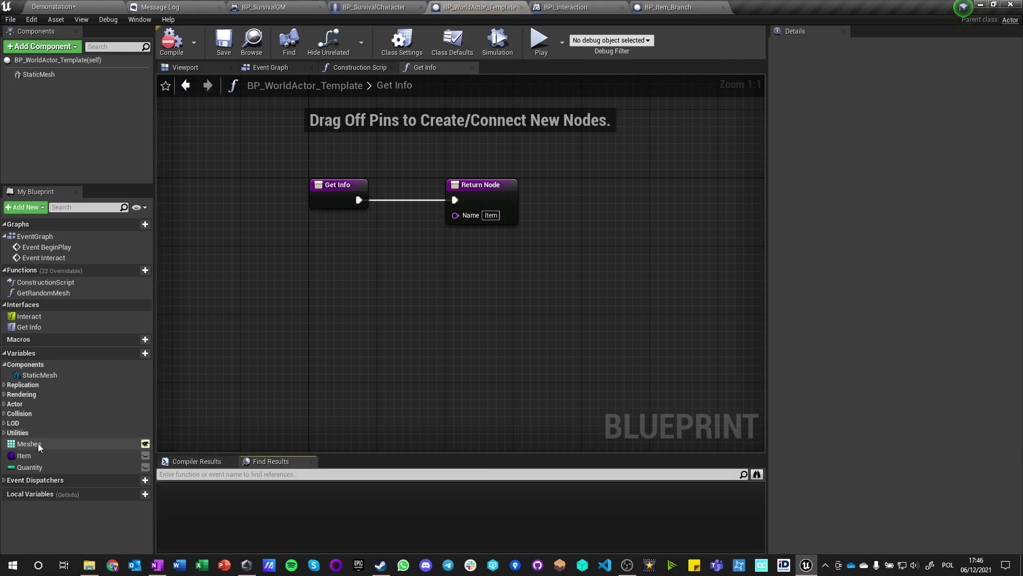
Step: Change the Item variable's type to an Actor class reference
{"action": "left_click", "coordinate": [142, 453]}
{"action": "left_click", "coordinate": [885, 86]}
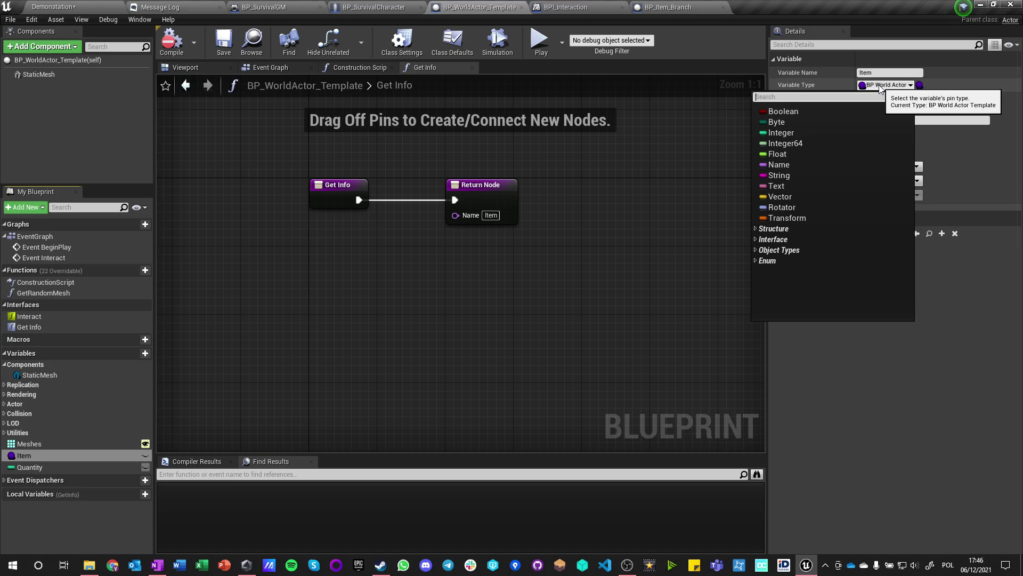
{"action": "type", "text": "actor"}
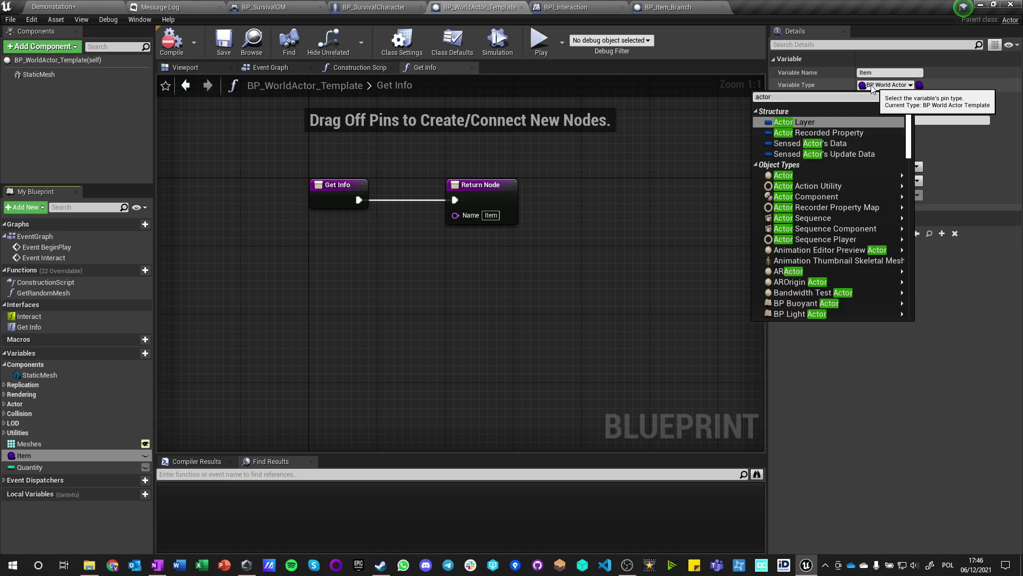
{"action": "mouse_move", "coordinate": [852, 176]}
{"action": "left_click", "coordinate": [927, 187]}
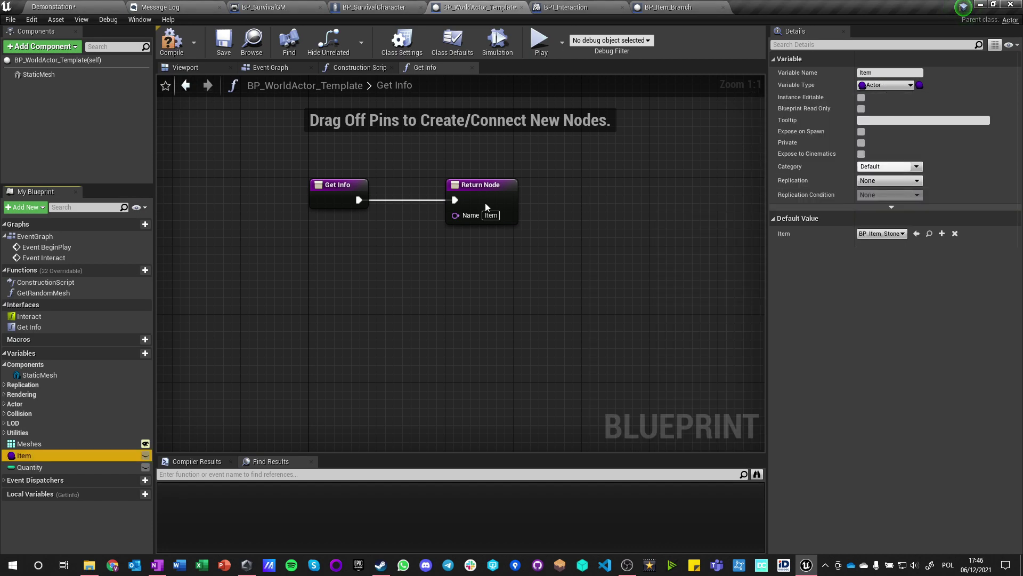
Step: Check the Quantity variable's settings and close the Construction Script and Get Info graphs, returning to the Event Graph
{"action": "left_click", "coordinate": [54, 467]}
{"action": "left_click", "coordinate": [371, 67]}
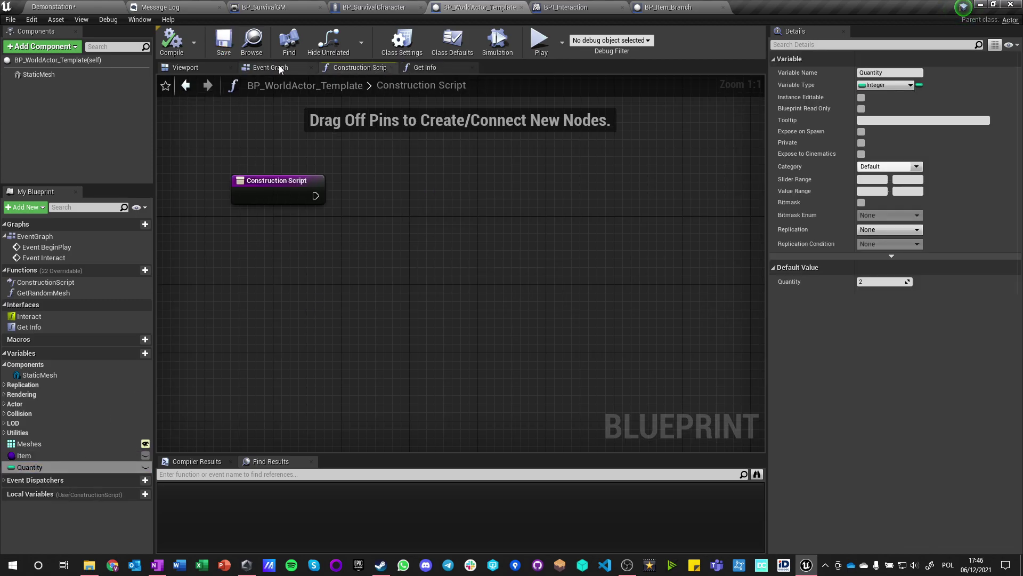
{"action": "left_click", "coordinate": [393, 67]}
{"action": "left_click", "coordinate": [392, 69]}
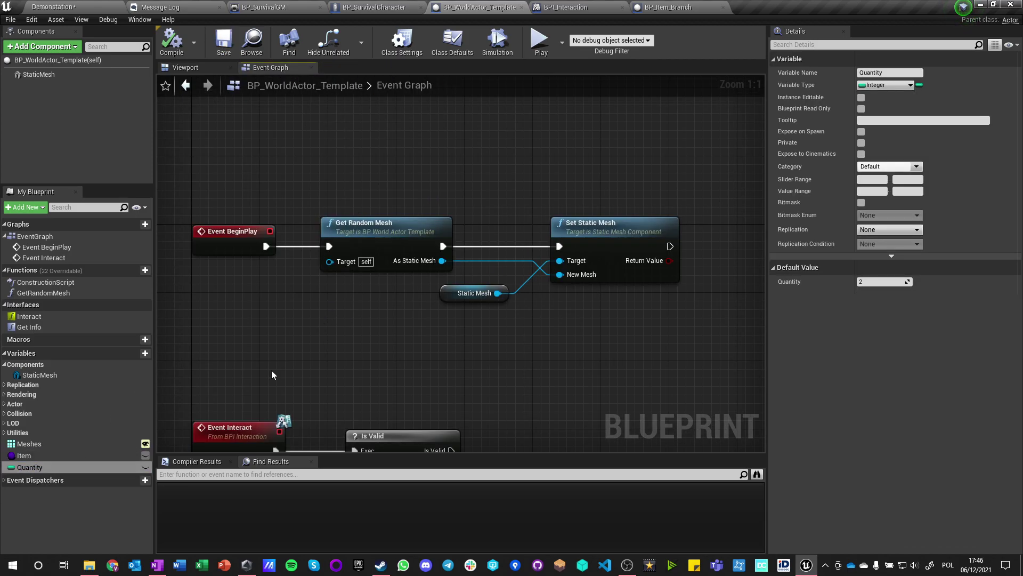
Step: Add an Add Items Of Class node targeting the Get Inventory return value and run it from the Is Valid output
{"action": "right_click_drag", "start_coordinate": [279, 366], "coordinate": [353, 153]}
{"action": "right_click_drag", "start_coordinate": [401, 358], "coordinate": [336, 262]}
{"action": "left_click_drag", "start_coordinate": [259, 260], "coordinate": [493, 212]}
{"action": "type", "text": "class"}
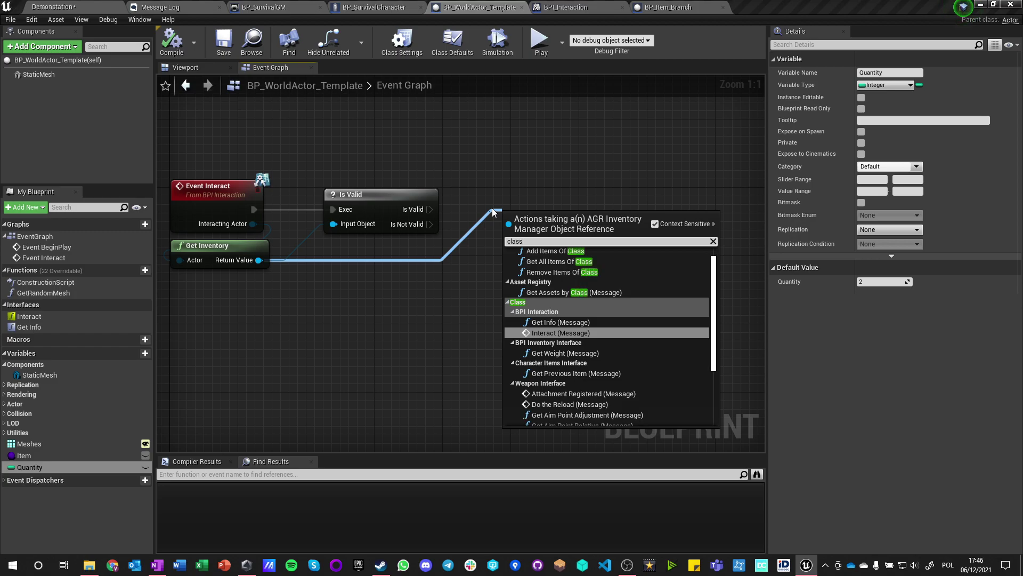
{"action": "scroll", "coordinate": [549, 267], "scroll_direction": "up", "scroll_amount": 1}
{"action": "left_click", "coordinate": [549, 263]}
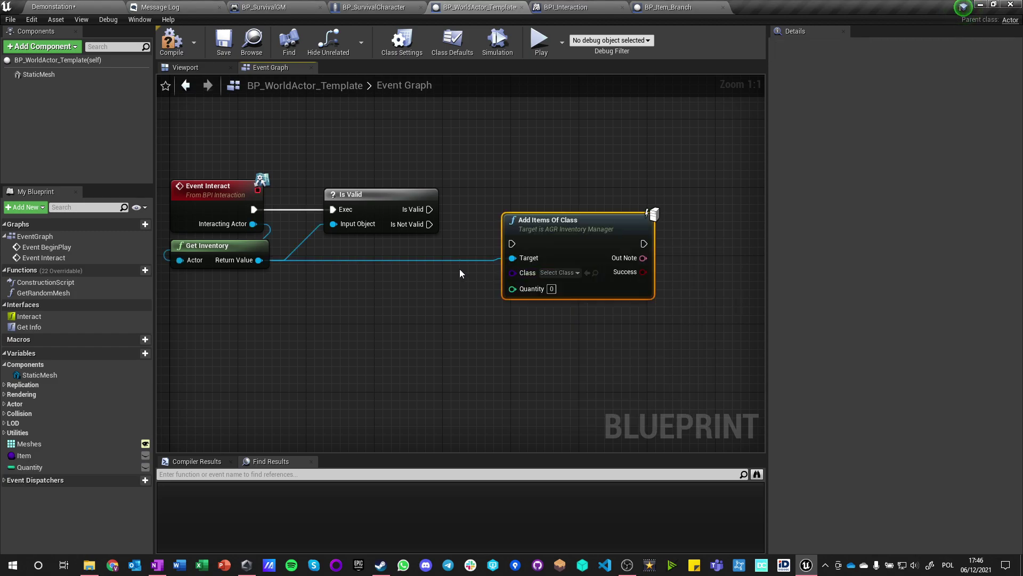
{"action": "left_click_drag", "start_coordinate": [538, 219], "coordinate": [539, 186]}
{"action": "left_click_drag", "start_coordinate": [429, 210], "coordinate": [512, 209]}
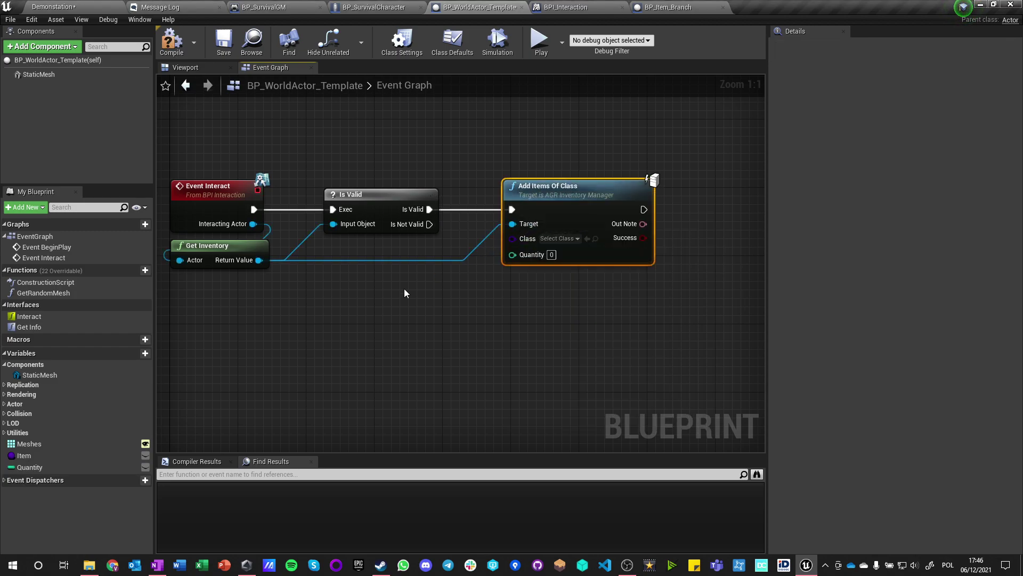
Step: Feed the Item and Quantity variables into Add Items Of Class and make both variables instance editable
{"action": "left_click_drag", "start_coordinate": [24, 456], "coordinate": [513, 238]}
{"action": "left_click_drag", "start_coordinate": [392, 253], "coordinate": [368, 261]}
{"action": "left_click", "coordinate": [146, 455]}
{"action": "left_click", "coordinate": [146, 467]}
{"action": "left_click_drag", "start_coordinate": [72, 464], "coordinate": [515, 253]}
{"action": "left_click_drag", "start_coordinate": [444, 245], "coordinate": [420, 286]}
{"action": "left_click", "coordinate": [584, 380]}
Step: Review the Event Interact chain and save the BP_WorldActor_Template blueprint
{"action": "right_click_drag", "start_coordinate": [584, 381], "coordinate": [389, 395]}
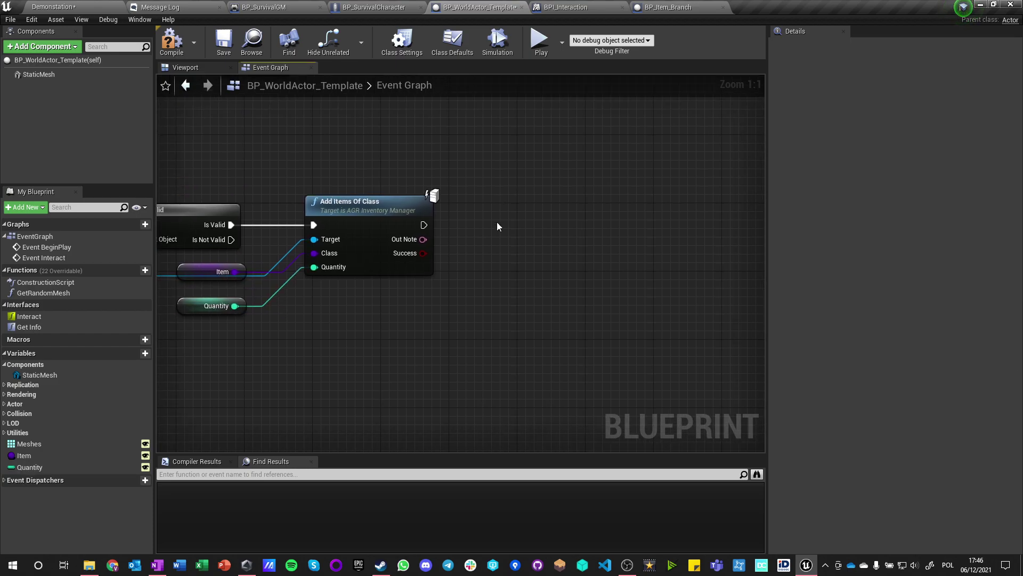
{"action": "right_click_drag", "start_coordinate": [264, 355], "coordinate": [450, 341]}
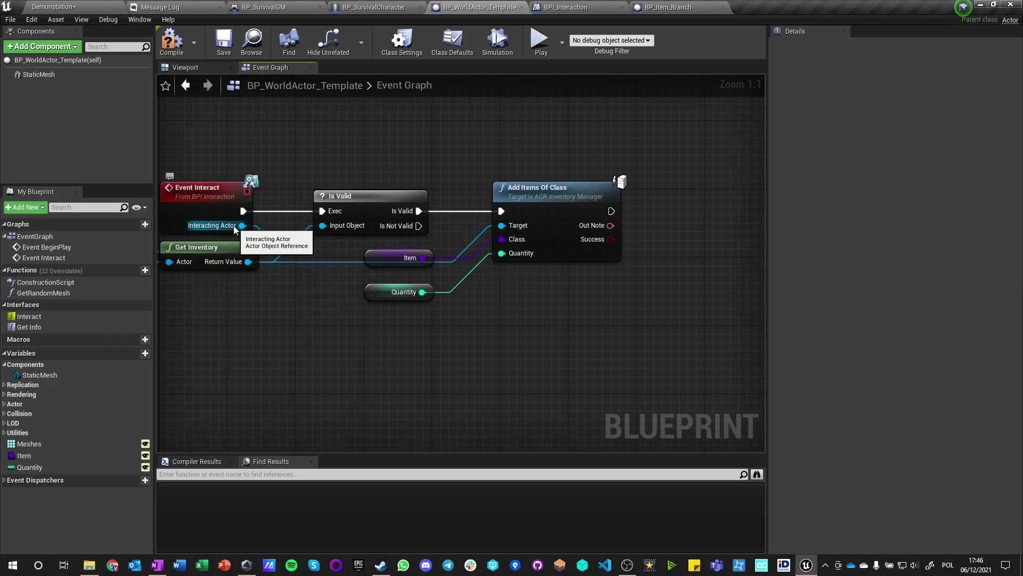
{"action": "left_click", "coordinate": [224, 42]}
{"action": "right_click_drag", "start_coordinate": [577, 367], "coordinate": [447, 229]}
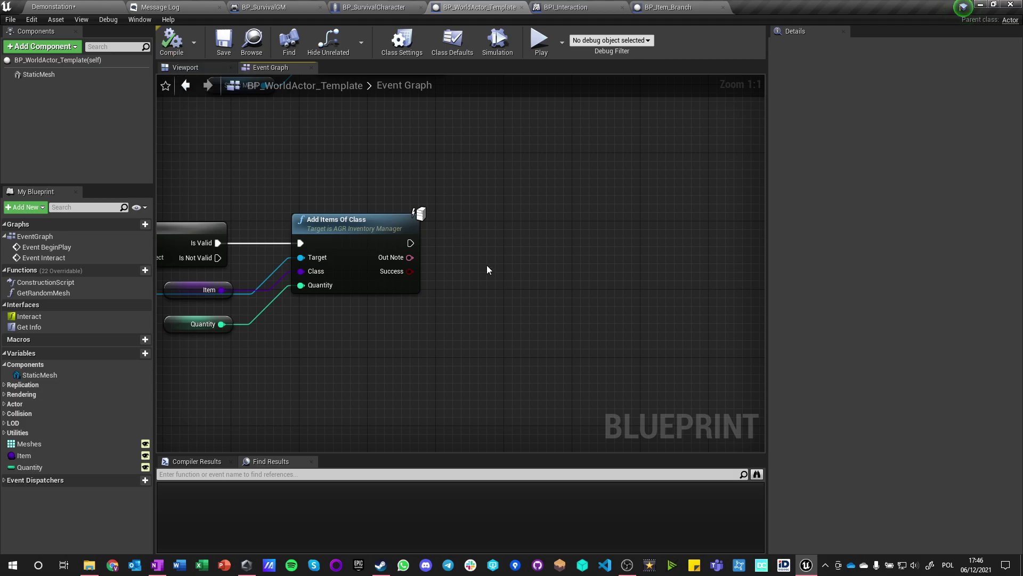
{"action": "right_click", "coordinate": [485, 238]}
{"action": "type", "text": "print"}
{"action": "key", "text": "Return"}
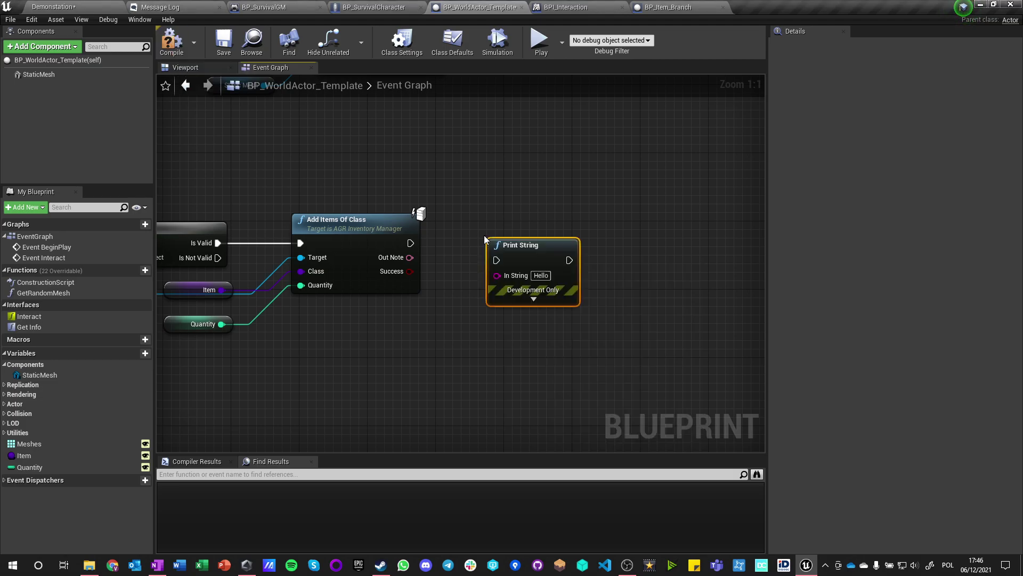
Step: Print the Out Note of Add Items Of Class with a Print Text node, deleting the unneeded Print String node
{"action": "left_click_drag", "start_coordinate": [408, 258], "coordinate": [481, 201]}
{"action": "type", "text": "printte"}
{"action": "key", "text": "Return"}
{"action": "left_click", "coordinate": [549, 255]}
{"action": "key", "text": "Delete"}
{"action": "left_click_drag", "start_coordinate": [504, 233], "coordinate": [630, 250]}
{"action": "left_click", "coordinate": [480, 332]}
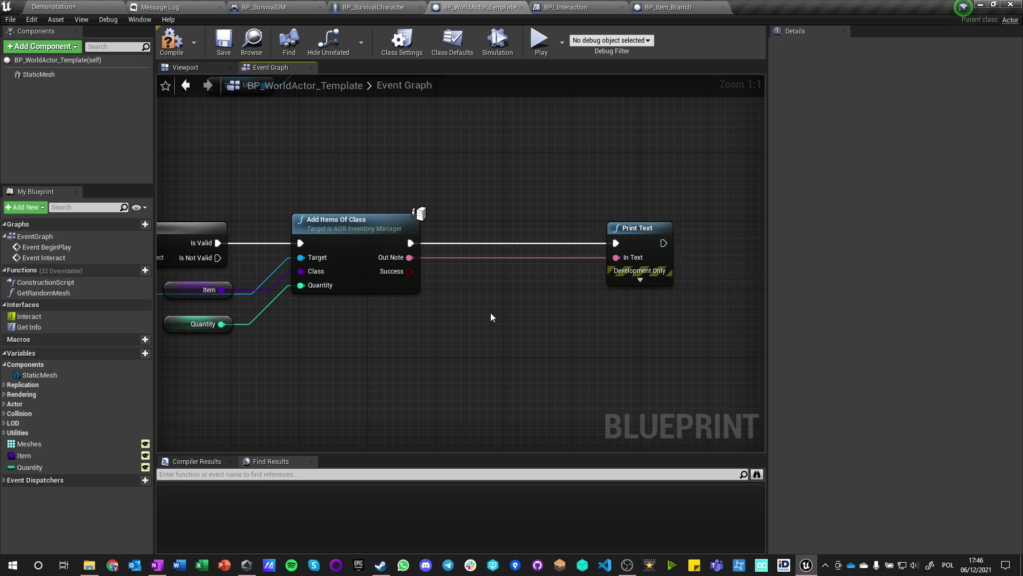
Step: Insert a Branch on the Success output of Add Items Of Class, run Print Text from False, and compile
{"action": "key", "text": "b"}
{"action": "left_click", "coordinate": [470, 230]}
{"action": "left_click_drag", "start_coordinate": [410, 243], "coordinate": [410, 271]}
{"action": "left_click_drag", "start_coordinate": [558, 249], "coordinate": [616, 243]}
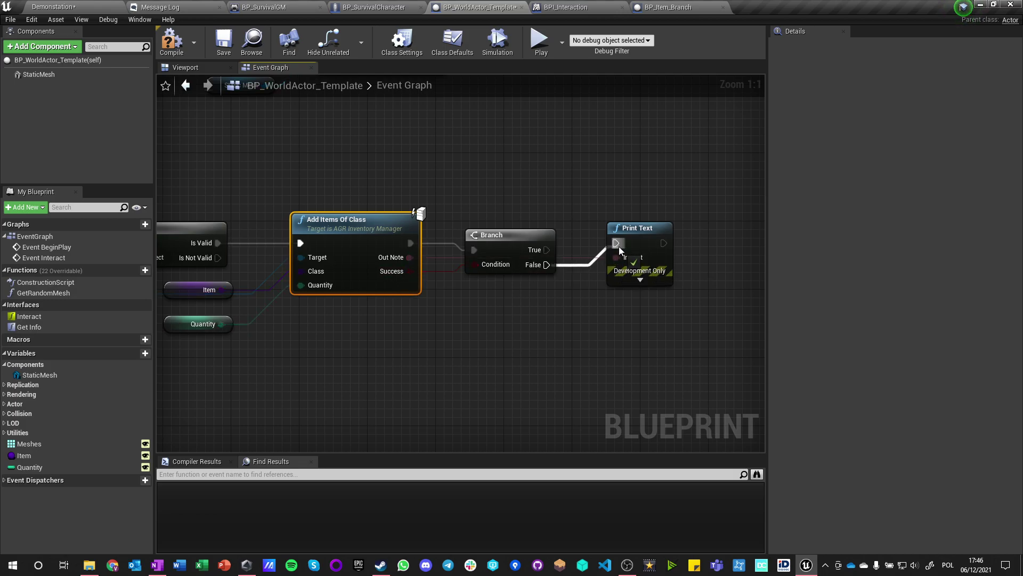
{"action": "left_click", "coordinate": [173, 39]}
{"action": "left_click_drag", "start_coordinate": [636, 229], "coordinate": [514, 297]}
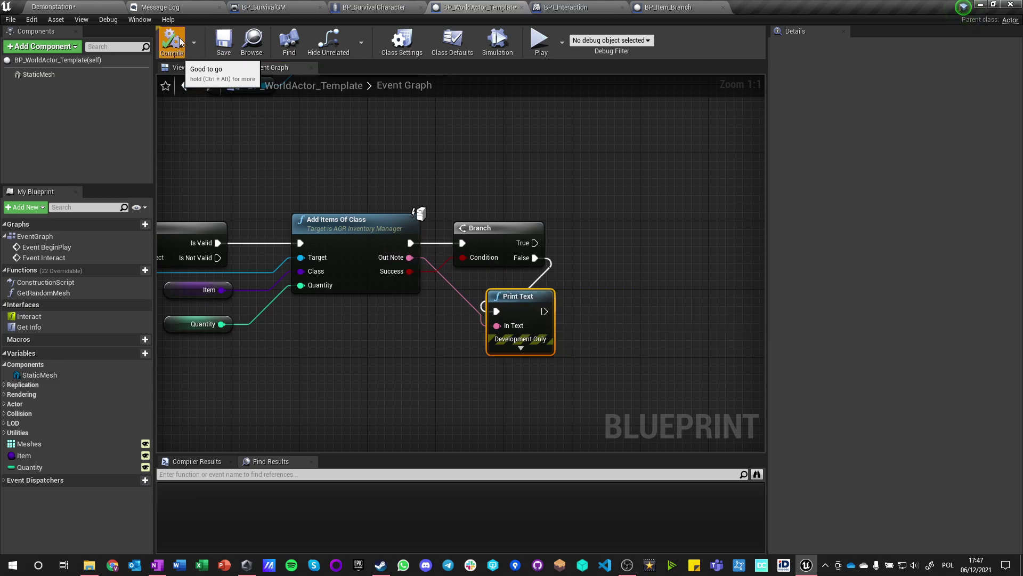
Step: Wrap the whole Event Interact chain in a comment box titled "on interaction"
{"action": "left_click", "coordinate": [301, 325]}
{"action": "scroll", "coordinate": [299, 401], "scroll_direction": "down", "scroll_amount": 3}
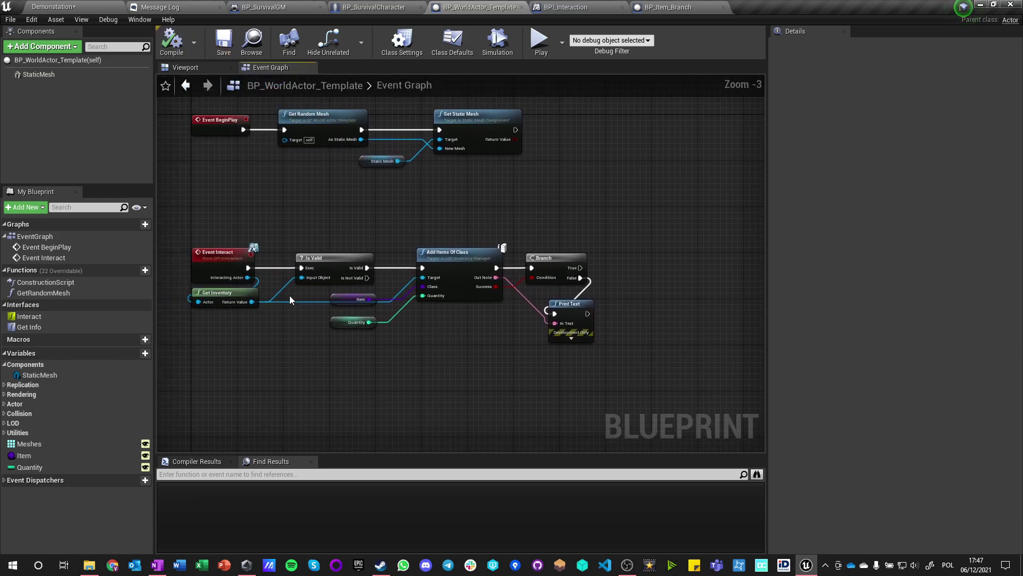
{"action": "left_click_drag", "start_coordinate": [198, 230], "coordinate": [651, 386]}
{"action": "type", "text": "c"}
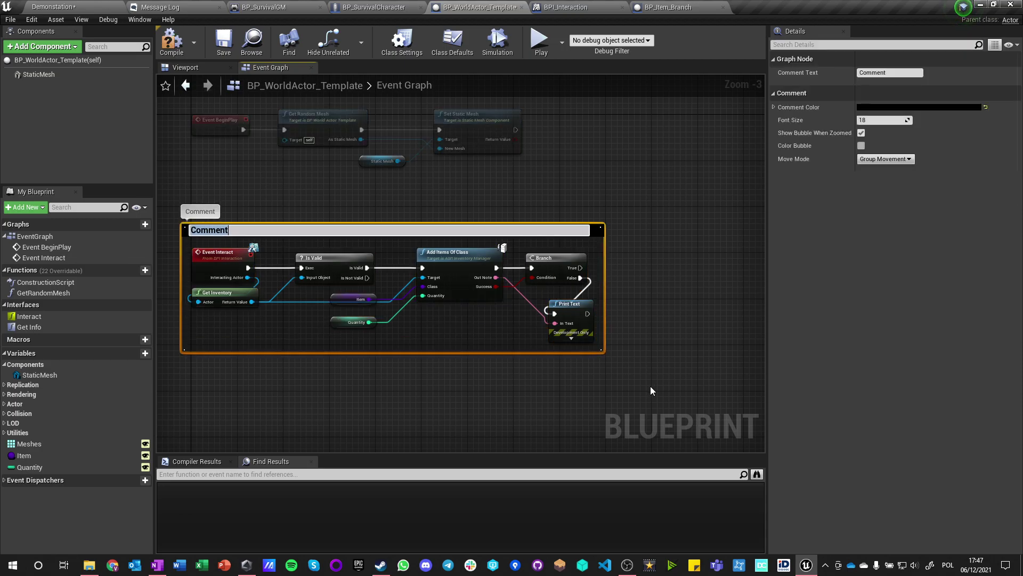
{"action": "type", "text": "on interaction"}
{"action": "key", "text": "Return"}
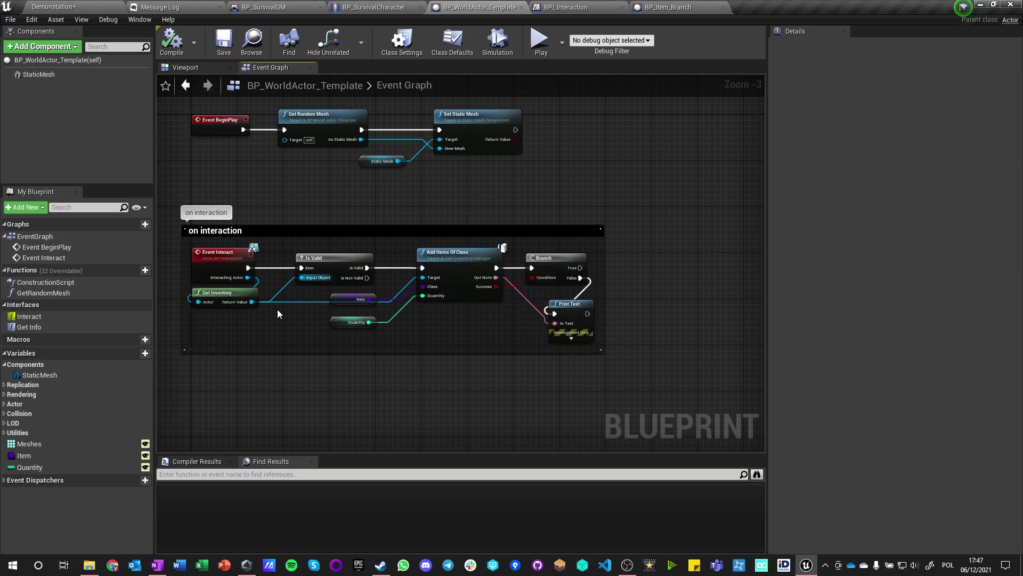
Step: Check the BPI_Interaction interface and open its Get Info function in BP_Item_Branch
{"action": "left_click", "coordinate": [592, 7]}
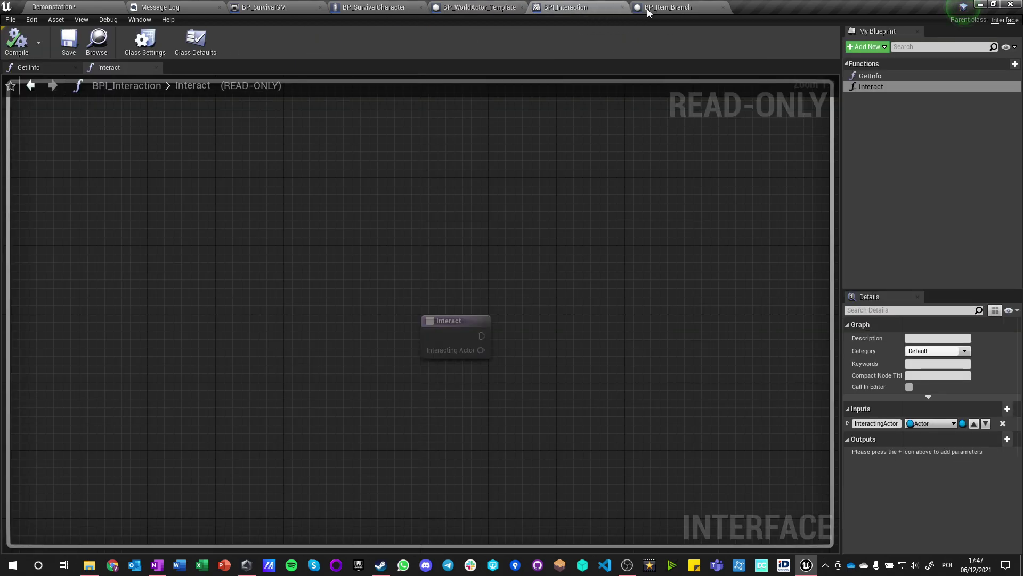
{"action": "left_click", "coordinate": [666, 7]}
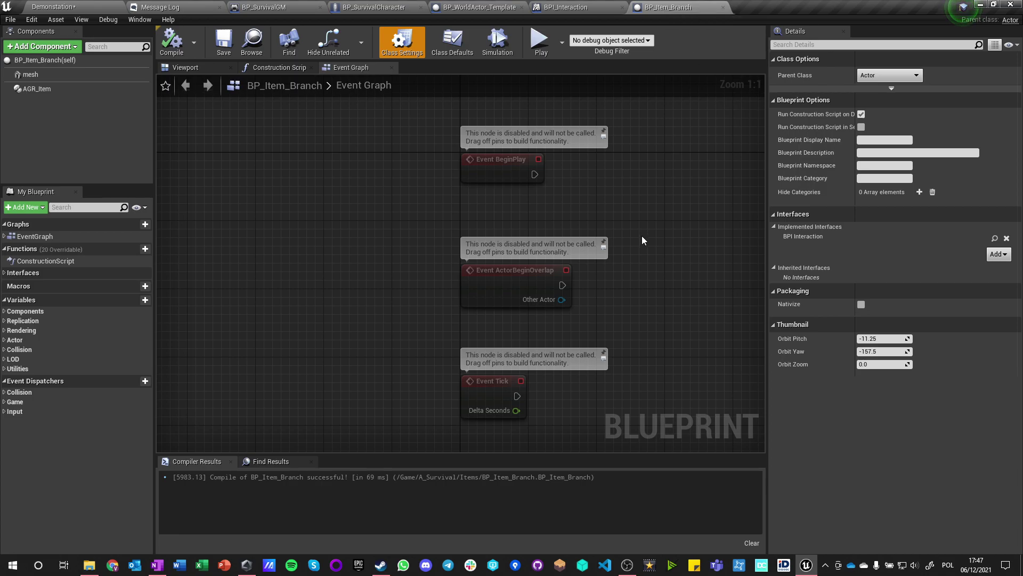
{"action": "left_click", "coordinate": [5, 272]}
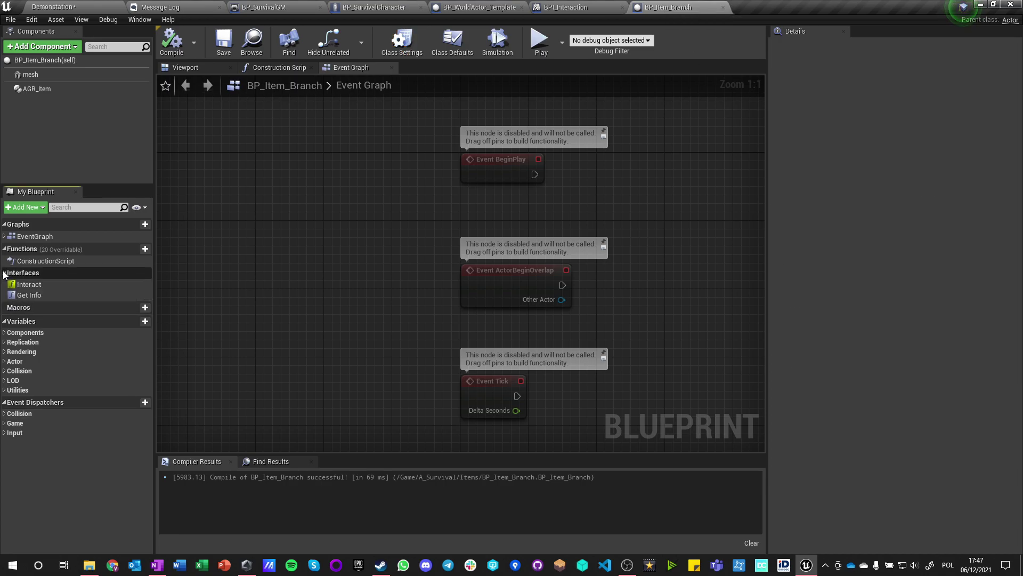
{"action": "double_click", "coordinate": [30, 296]}
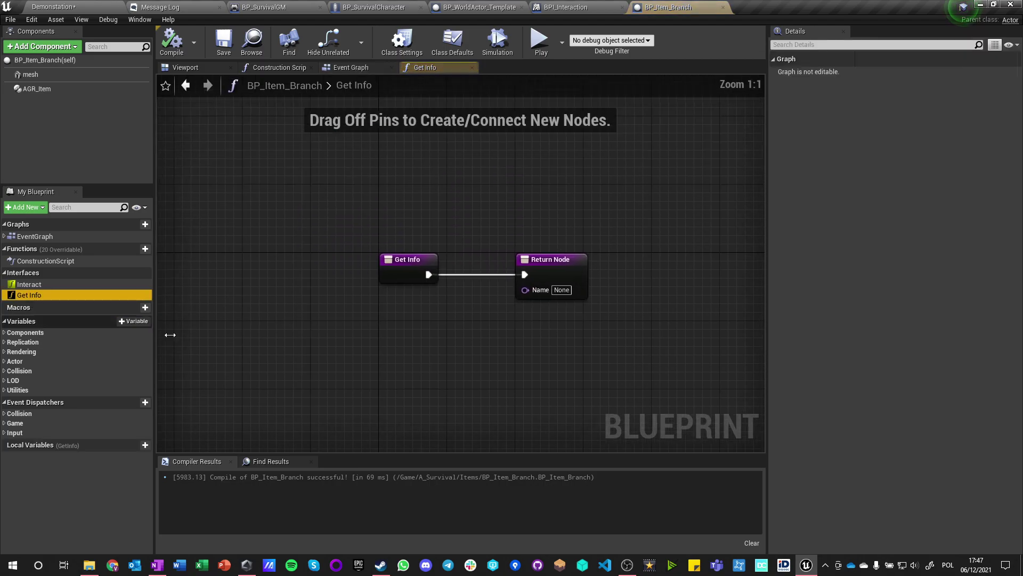
Step: Open BP_Item_Branch, BP_Item_PlantFiber and BP_Item_Stone together from the A_Survival Items folder
{"action": "left_click", "coordinate": [51, 8]}
{"action": "left_click", "coordinate": [390, 381]}
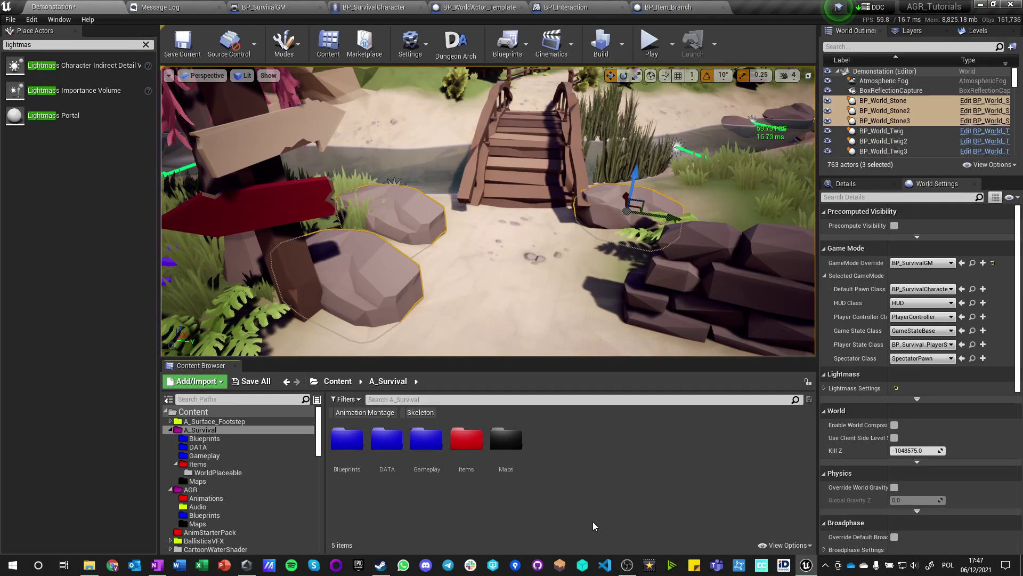
{"action": "double_click", "coordinate": [465, 438]}
{"action": "left_click_drag", "start_coordinate": [387, 548], "coordinate": [601, 357]}
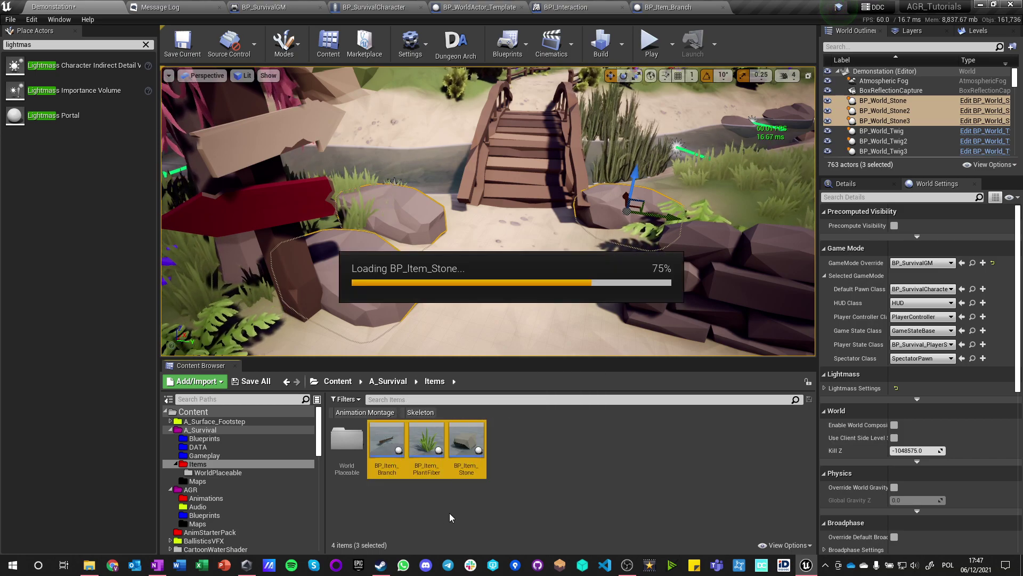
{"action": "key", "text": "Return"}
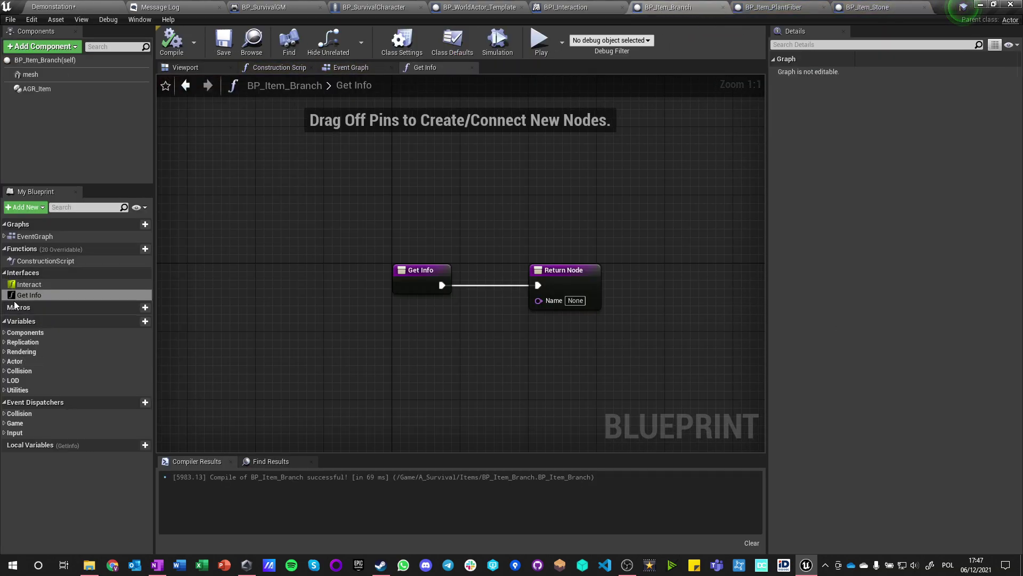
Step: Compare the interface functions of BP_Item_PlantFiber with those of BP_Item_Branch, recompiling BP_Item_PlantFiber
{"action": "left_click", "coordinate": [771, 8]}
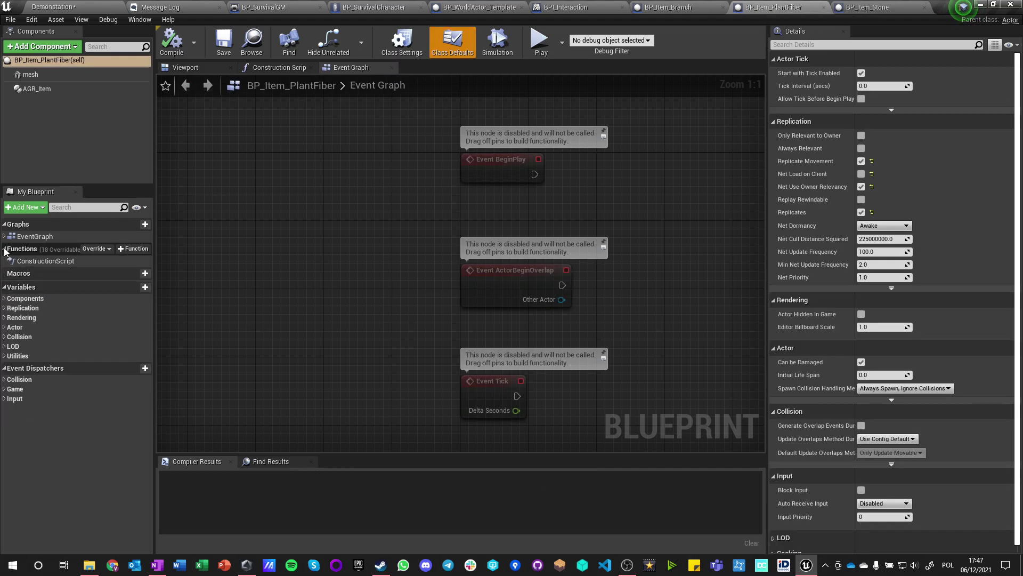
{"action": "left_click", "coordinate": [676, 10]}
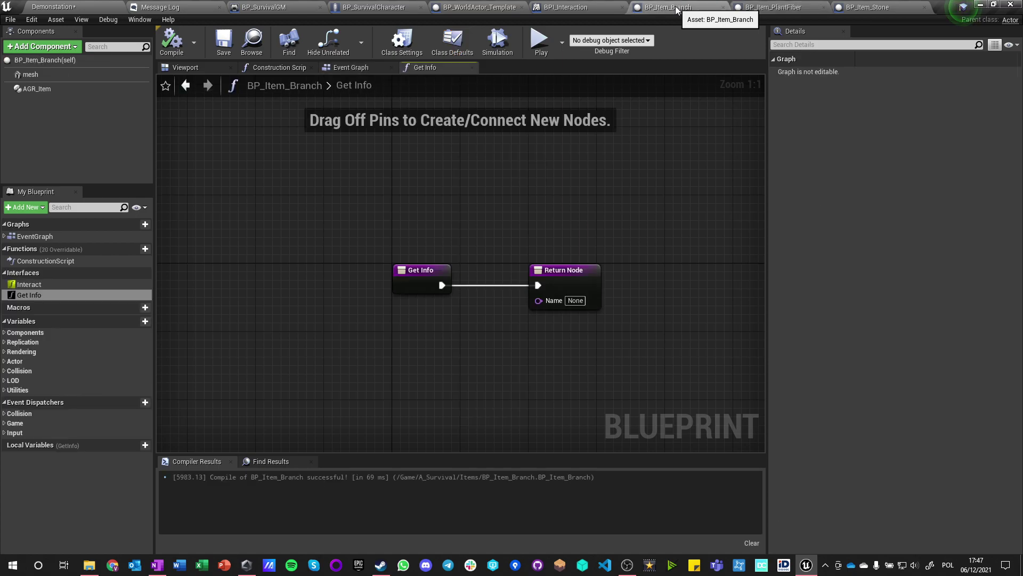
{"action": "left_click", "coordinate": [783, 10]}
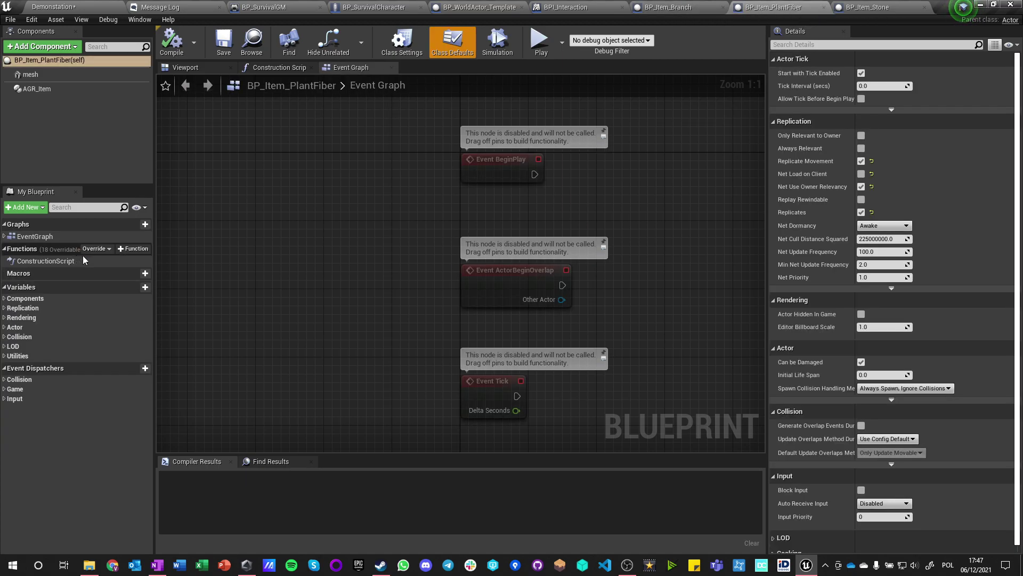
{"action": "left_click", "coordinate": [172, 42]}
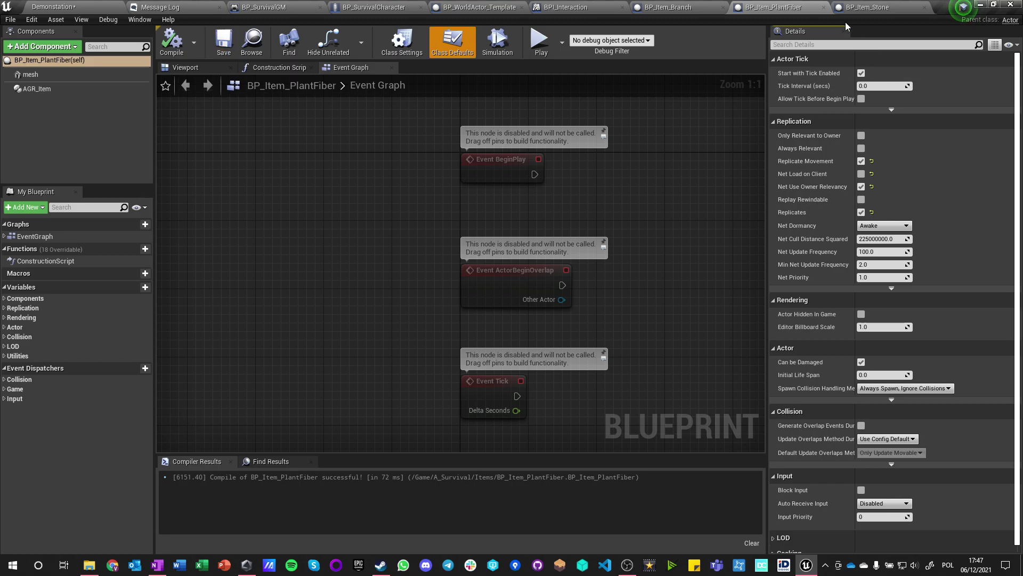
{"action": "left_click", "coordinate": [661, 9]}
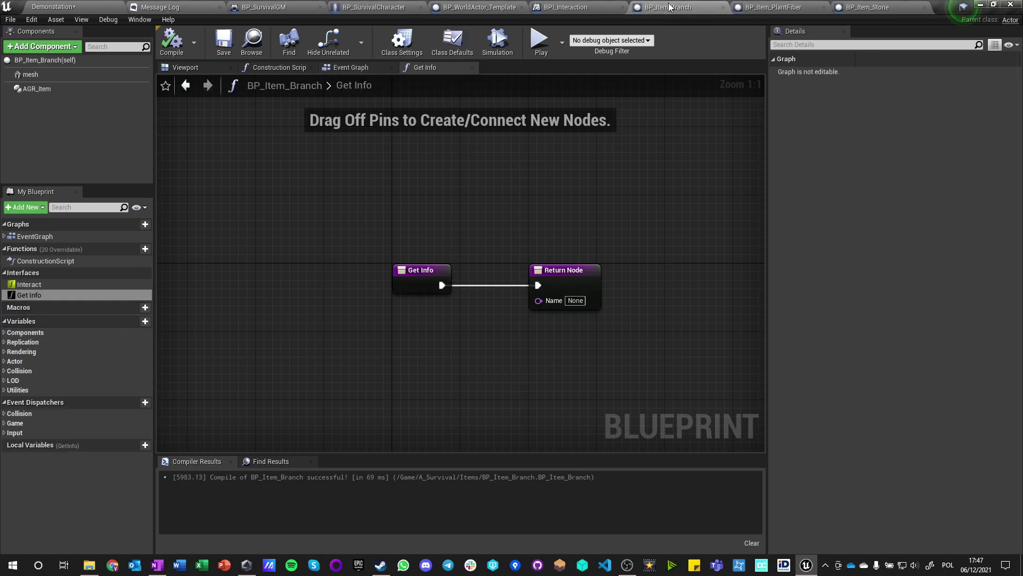
{"action": "left_click", "coordinate": [783, 7]}
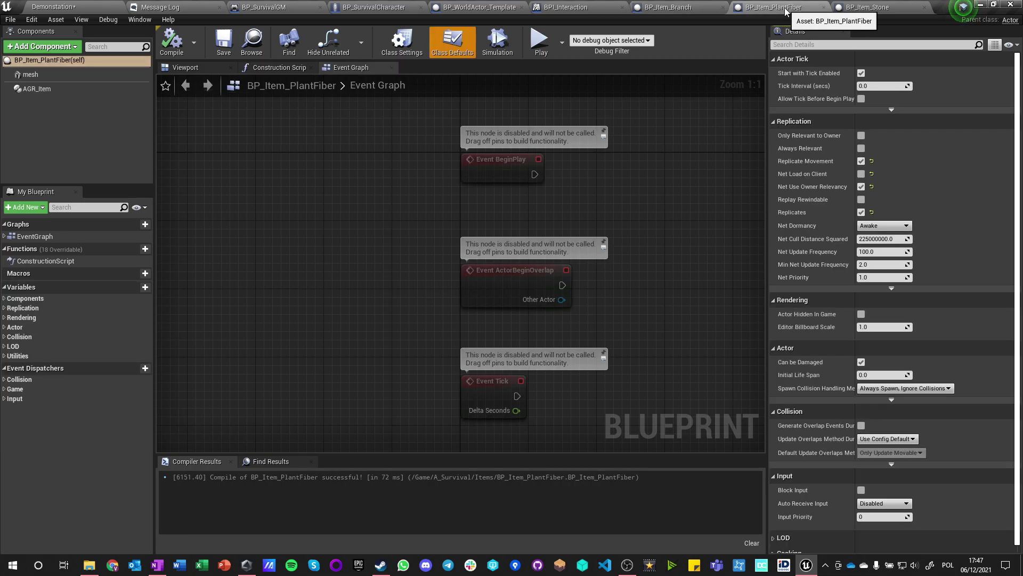
{"action": "left_click", "coordinate": [693, 8]}
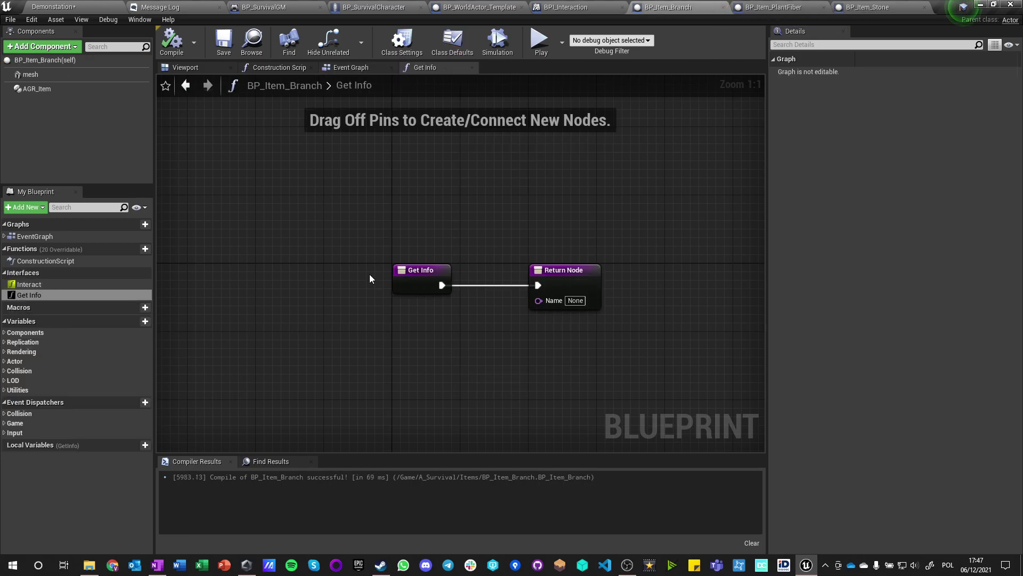
{"action": "left_click", "coordinate": [64, 284]}
{"action": "left_click", "coordinate": [38, 295]}
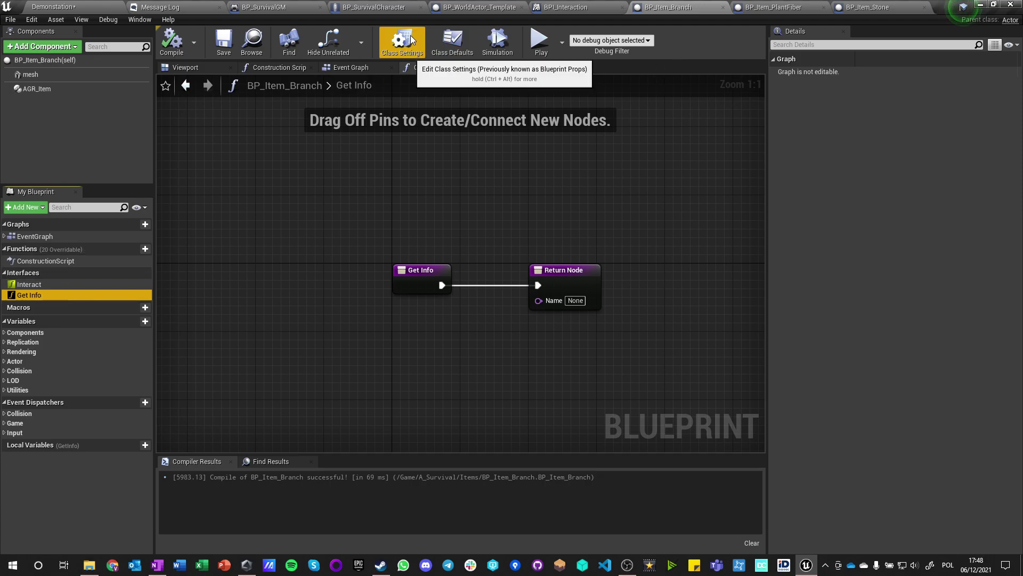
Step: Remove the BPI Interaction interface and the leftover GetInfo function from BP_Item_Branch, and compile it
{"action": "left_click", "coordinate": [462, 35]}
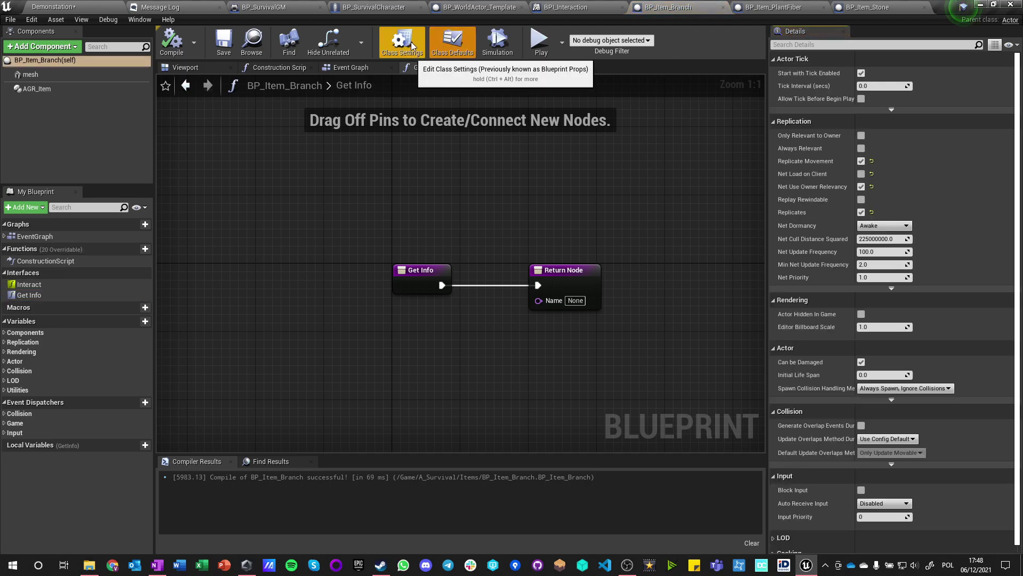
{"action": "left_click", "coordinate": [411, 42]}
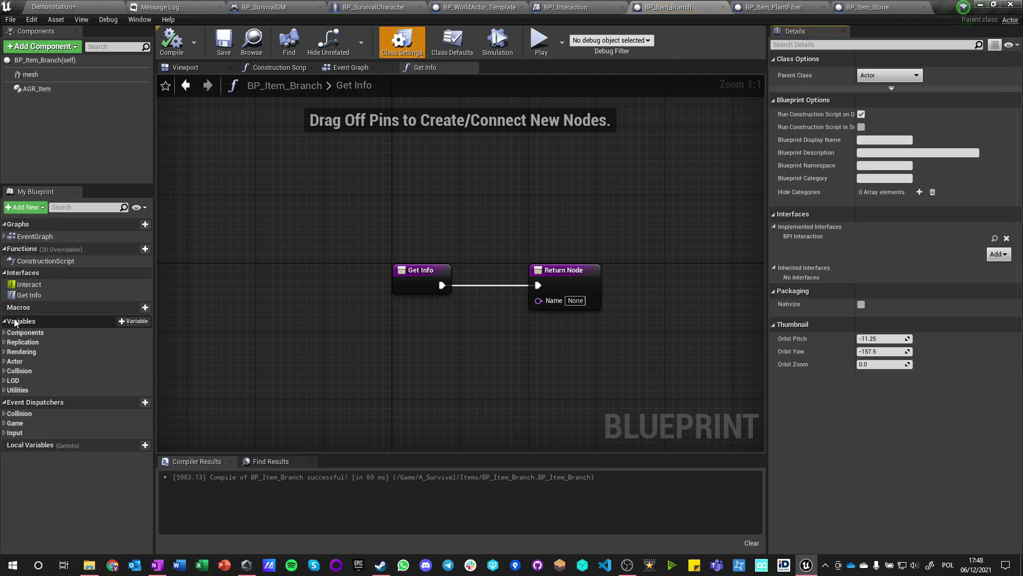
{"action": "left_click", "coordinate": [1006, 238]}
{"action": "left_click", "coordinate": [536, 312]}
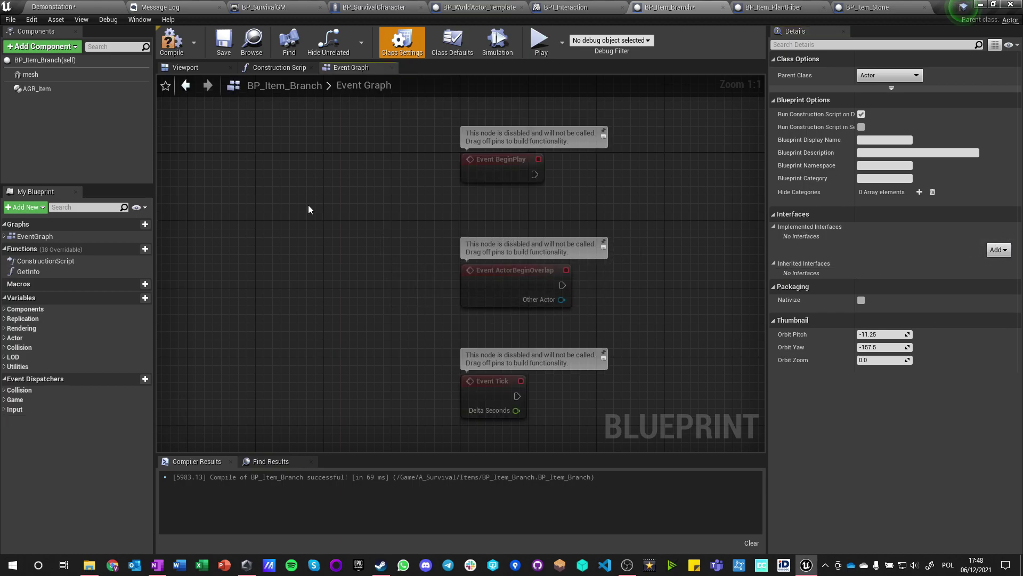
{"action": "left_click", "coordinate": [30, 271]}
{"action": "key", "text": "Delete"}
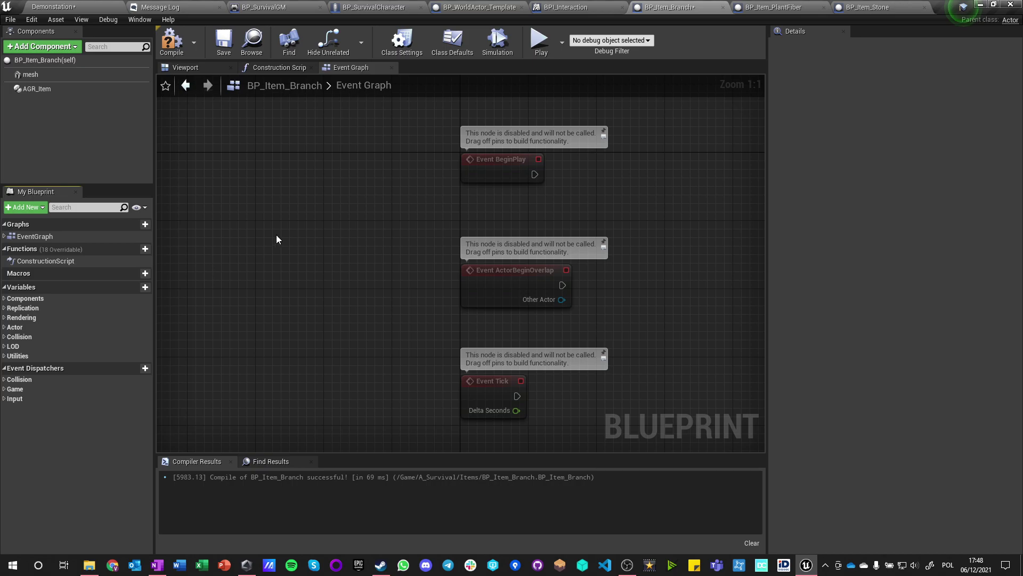
{"action": "left_click", "coordinate": [171, 52]}
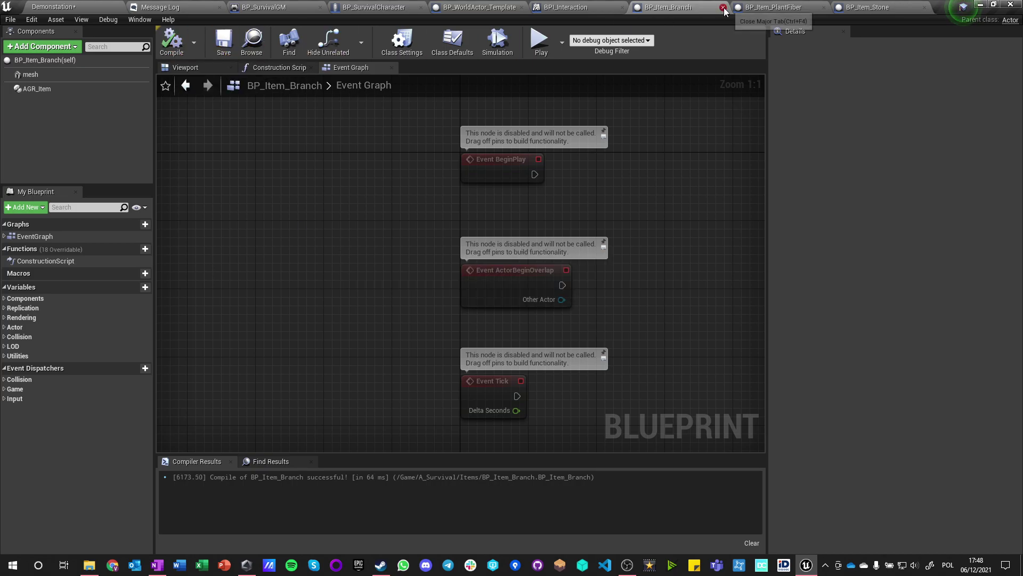
Step: Close the Branch, PlantFiber and Stone item blueprints and the BPI_Interaction editor
{"action": "left_click", "coordinate": [723, 7]}
{"action": "left_click", "coordinate": [724, 7]}
{"action": "left_click", "coordinate": [723, 7]}
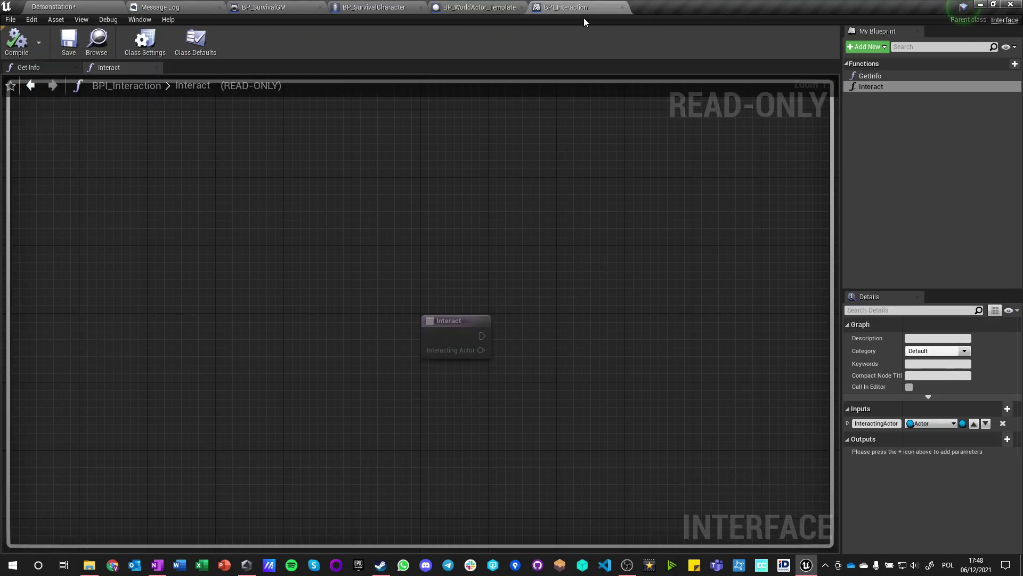
{"action": "left_click", "coordinate": [621, 8]}
Step: Open BP_World_Stone and BP_World_Twig together from the WorldPlaceable folder
{"action": "left_click", "coordinate": [75, 7]}
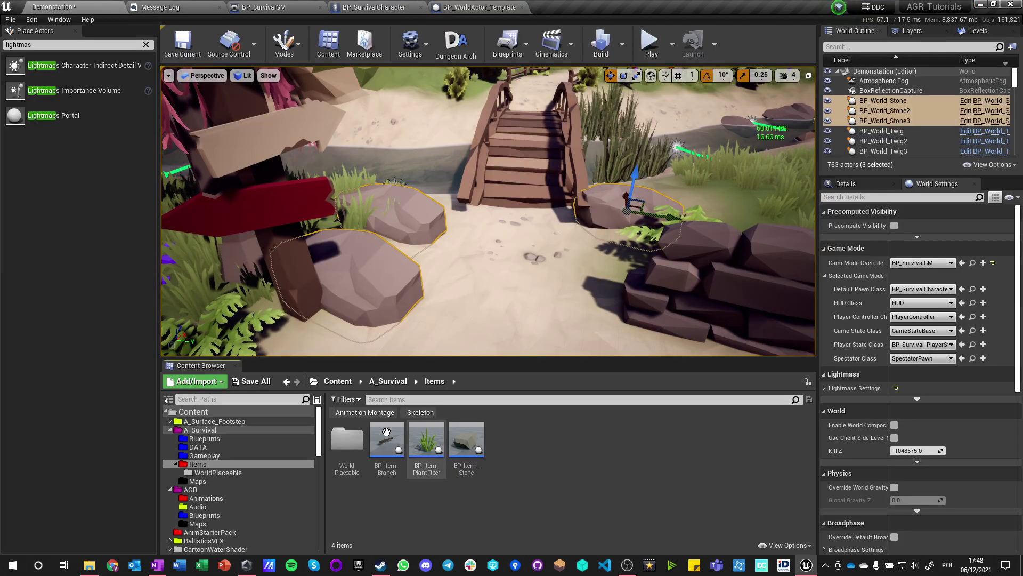
{"action": "double_click", "coordinate": [341, 447]}
{"action": "left_click", "coordinate": [347, 440]}
{"action": "left_click", "coordinate": [387, 440], "text": "ctrl"}
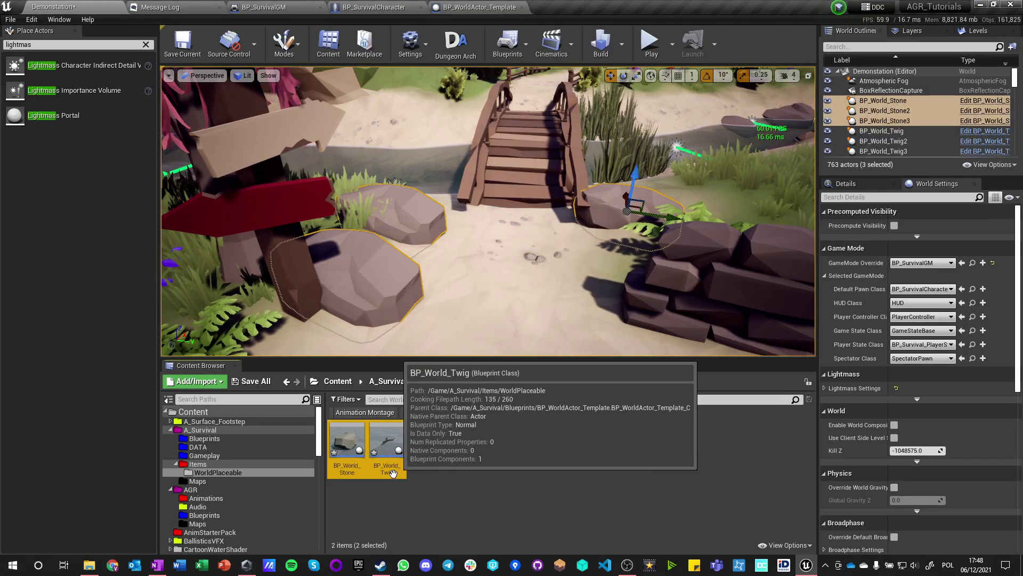
{"action": "key", "text": "Return"}
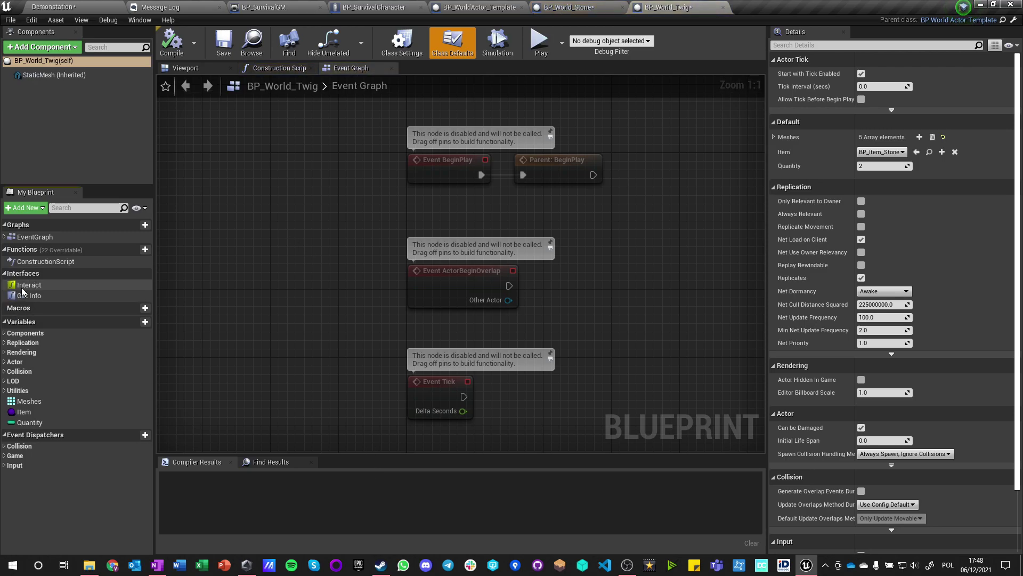
Step: Implement Get Info in BP_World_Twig so it returns the Name "Twigs", and compile, save and close the blueprint
{"action": "left_click", "coordinate": [27, 296]}
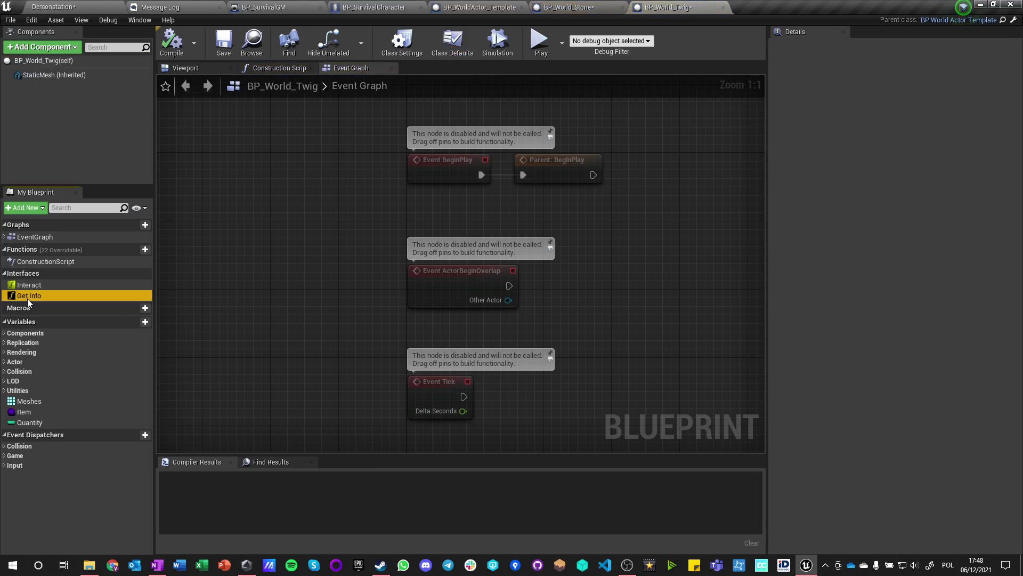
{"action": "right_click", "coordinate": [22, 297]}
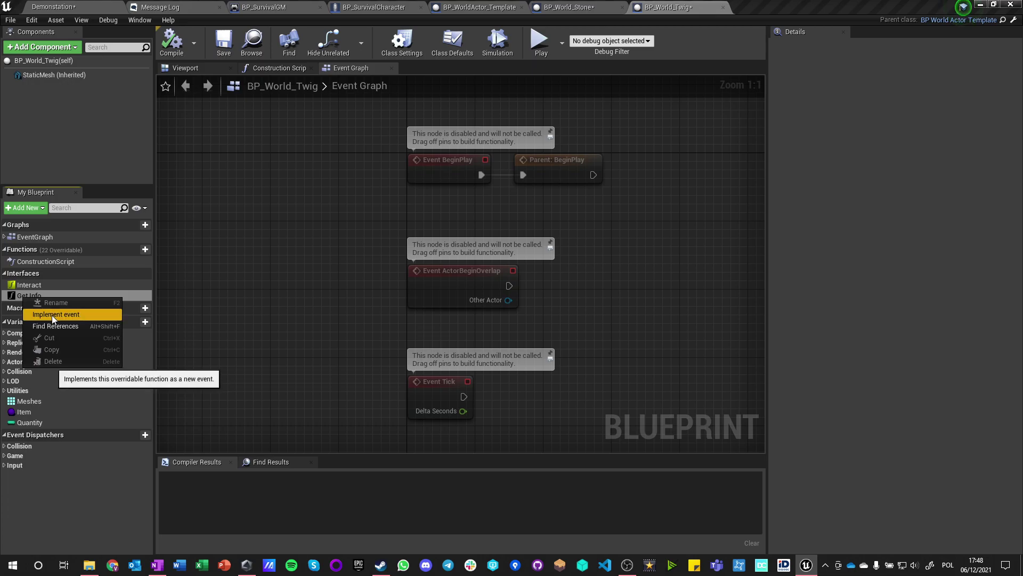
{"action": "left_click", "coordinate": [52, 315]}
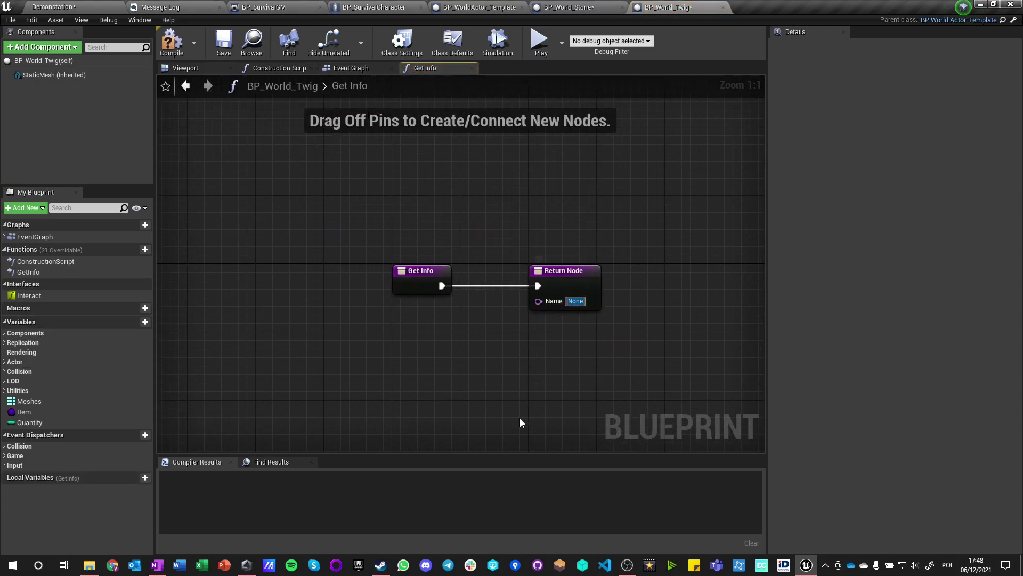
{"action": "type", "text": "Twigs"}
{"action": "left_click", "coordinate": [171, 43]}
{"action": "left_click", "coordinate": [224, 43]}
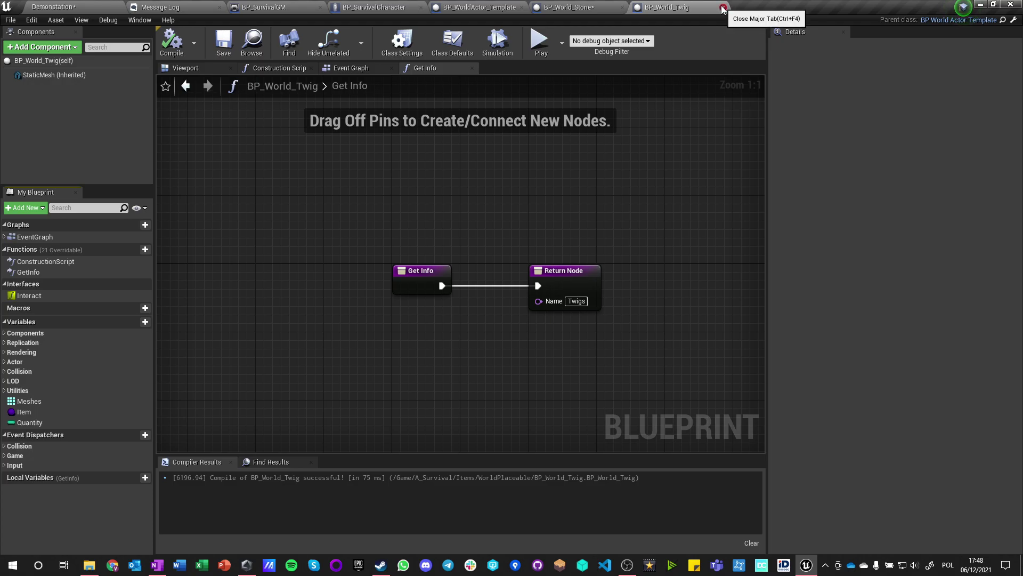
{"action": "left_click", "coordinate": [723, 8]}
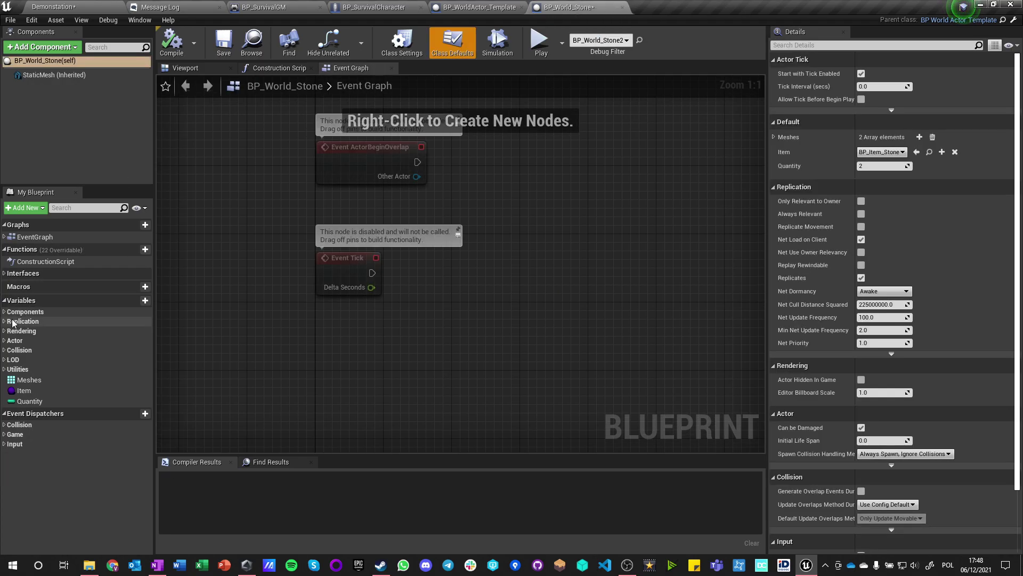
Step: Implement Get Info in BP_World_Stone so it returns the Name "Stones", and compile
{"action": "left_click", "coordinate": [4, 274]}
{"action": "left_click", "coordinate": [5, 274]}
{"action": "left_click", "coordinate": [29, 295]}
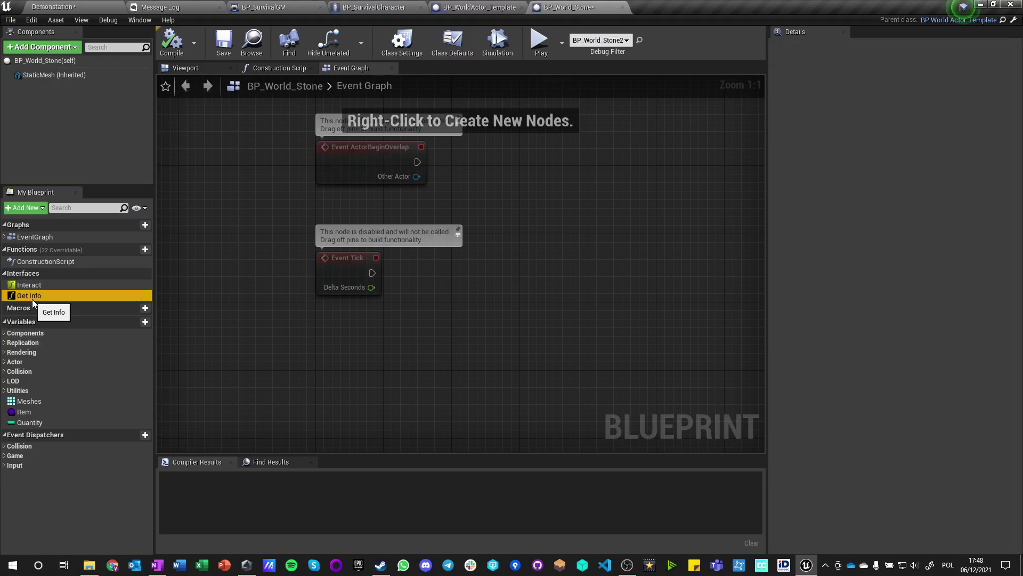
{"action": "right_click", "coordinate": [37, 296]}
{"action": "left_click", "coordinate": [64, 306]}
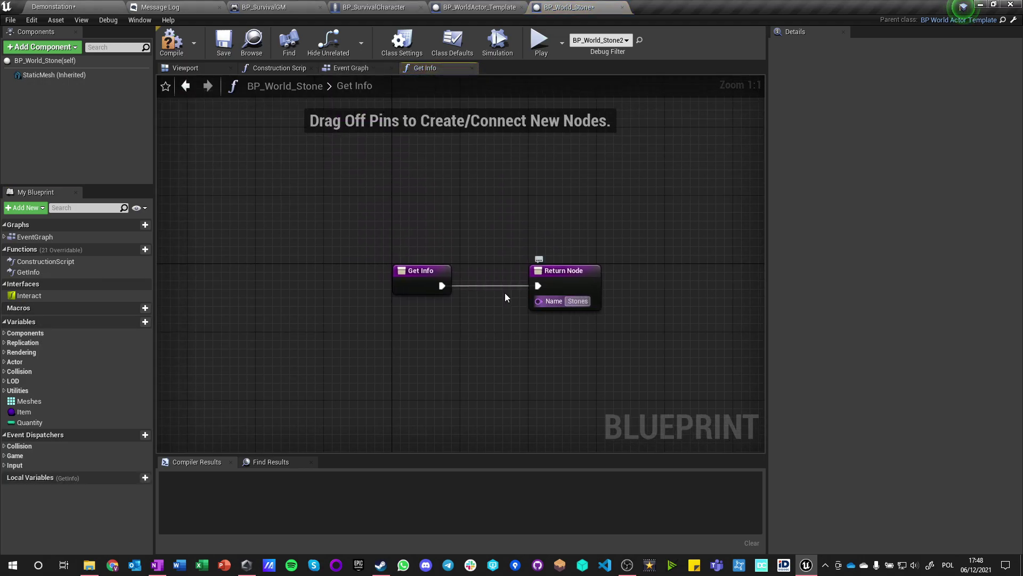
{"action": "left_click", "coordinate": [170, 46]}
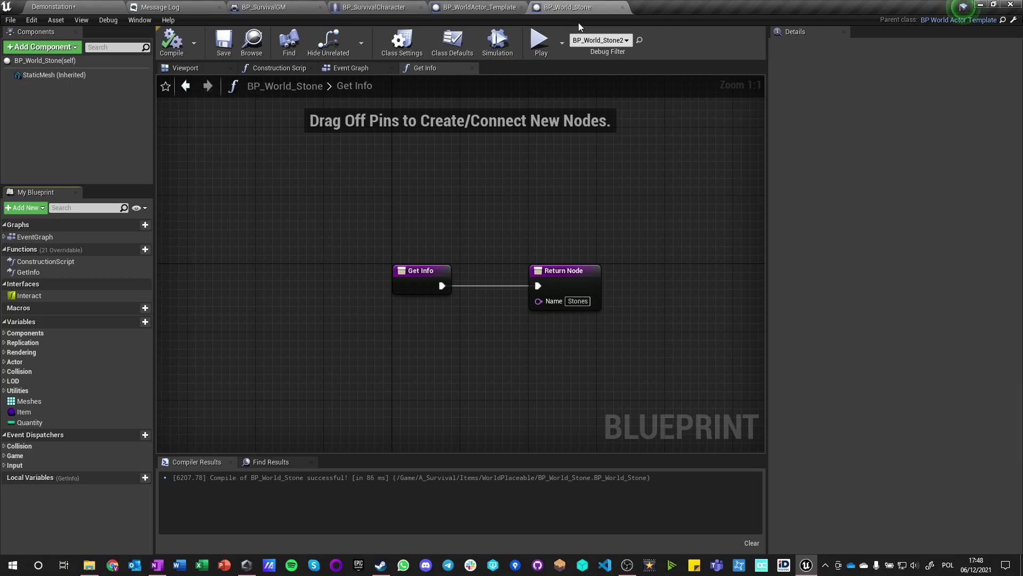
Step: Close BP_World_Stone and save the Demonstration level
{"action": "left_click", "coordinate": [622, 8]}
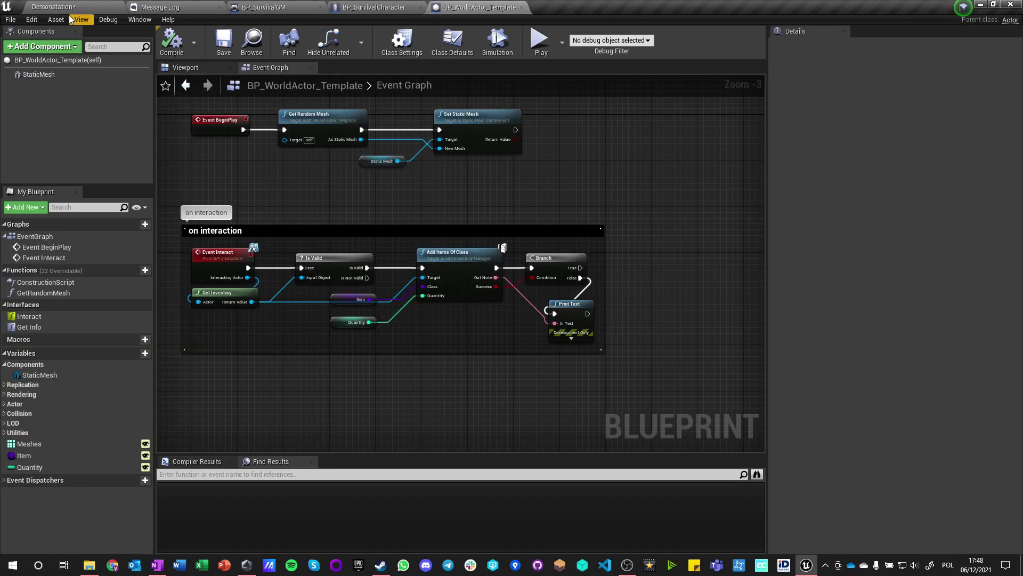
{"action": "left_click", "coordinate": [53, 7]}
{"action": "left_click", "coordinate": [191, 52]}
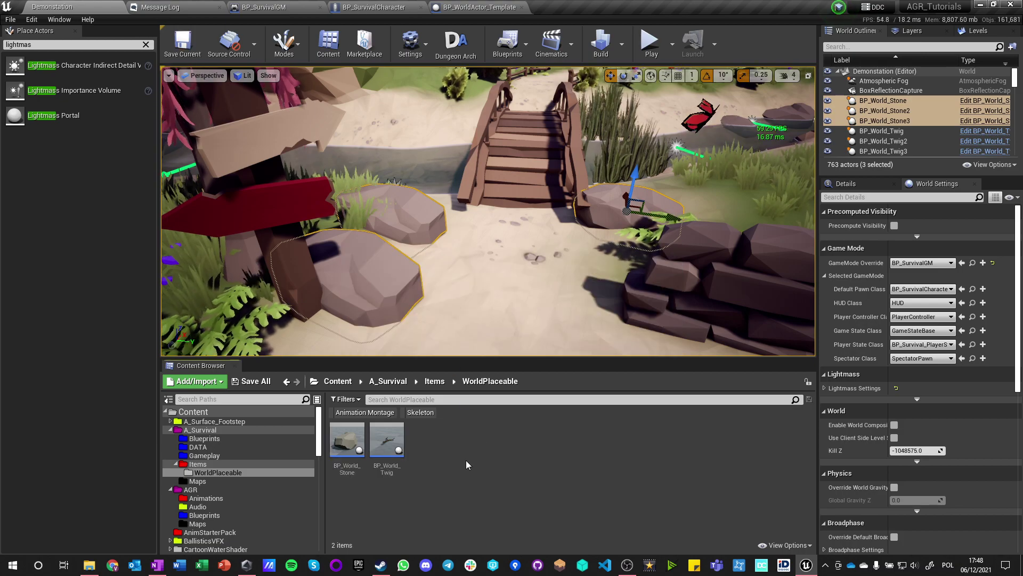
Step: In BP_SurvivalCharacter's Check for Interaction, insert an empty Set Interactable node between the sphere-trace Branch's False output and its Return Node
{"action": "left_click", "coordinate": [386, 8]}
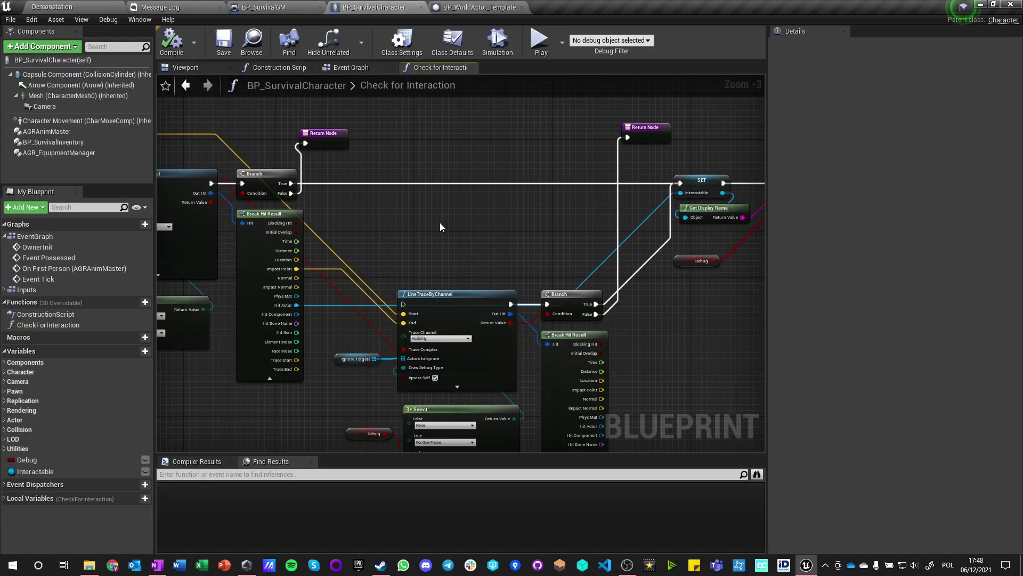
{"action": "scroll", "coordinate": [430, 219], "scroll_direction": "down", "scroll_amount": 5}
{"action": "scroll", "coordinate": [431, 219], "scroll_direction": "up", "scroll_amount": 5}
{"action": "right_click_drag", "start_coordinate": [481, 236], "coordinate": [425, 249]}
{"action": "left_click_drag", "start_coordinate": [35, 471], "coordinate": [398, 230]}
{"action": "left_click_drag", "start_coordinate": [427, 152], "coordinate": [428, 153]}
{"action": "left_click", "coordinate": [469, 201]}
{"action": "left_click_drag", "start_coordinate": [363, 152], "coordinate": [344, 207]}
{"action": "left_click_drag", "start_coordinate": [442, 130], "coordinate": [549, 168]}
{"action": "right_click_drag", "start_coordinate": [630, 170], "coordinate": [420, 181]}
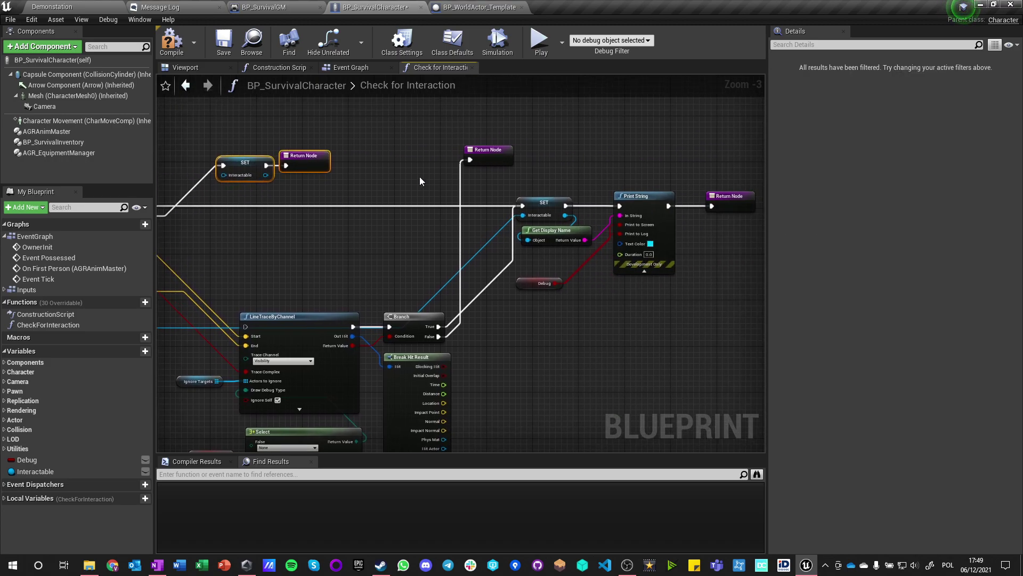
{"action": "left_click", "coordinate": [244, 166]}
{"action": "key", "text": "ctrl+c"}
{"action": "left_click", "coordinate": [400, 156]}
{"action": "key", "text": "ctrl+v"}
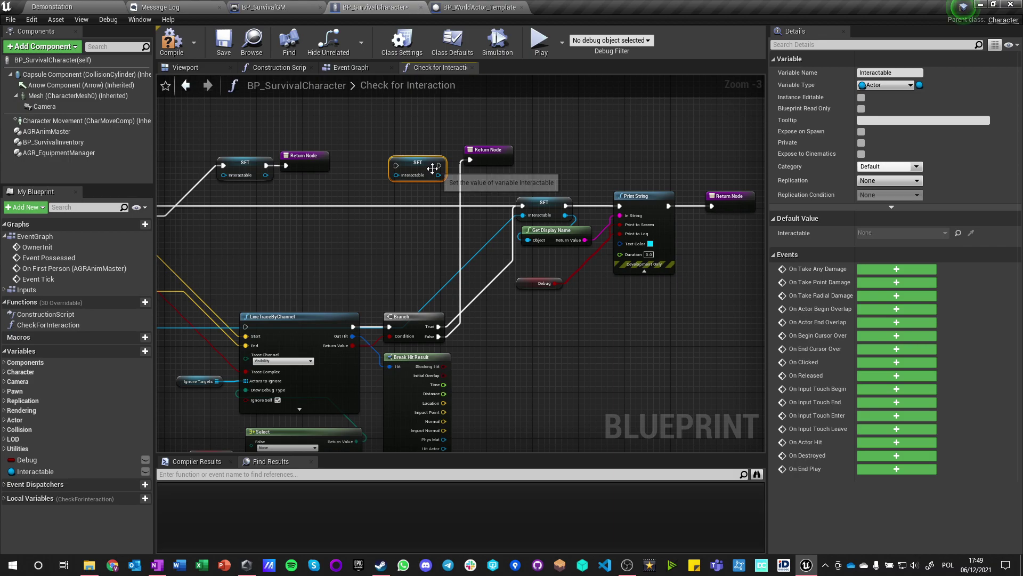
Step: Delete the pasted Set node and the line-trace Return Node, and wire that Branch's False output into the existing empty Set Interactable
{"action": "left_click", "coordinate": [488, 150], "text": "ctrl"}
{"action": "key", "text": "Delete"}
{"action": "left_click_drag", "start_coordinate": [438, 336], "coordinate": [225, 171]}
Step: Add a Return Node on the False output of the first Branch, which checks for the local player controller
{"action": "right_click_drag", "start_coordinate": [197, 221], "coordinate": [598, 265]}
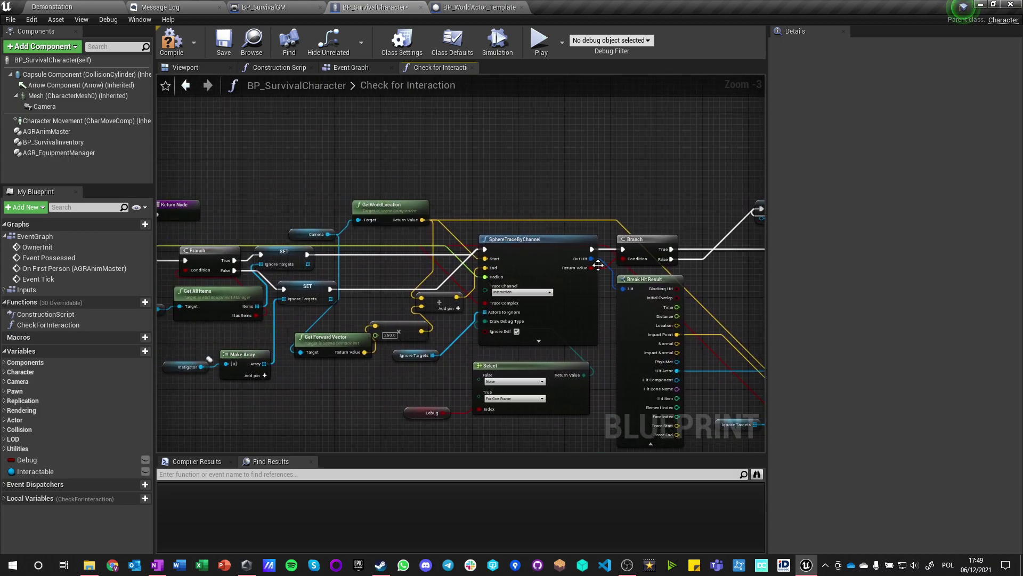
{"action": "left_click_drag", "start_coordinate": [234, 270], "coordinate": [448, 311]}
{"action": "mouse_move", "coordinate": [282, 247]}
{"action": "right_mouse_down"}
{"action": "mouse_move", "coordinate": [264, 148]}
{"action": "mouse_move", "coordinate": [390, 137]}
{"action": "mouse_move", "coordinate": [708, 139]}
{"action": "right_mouse_up"}
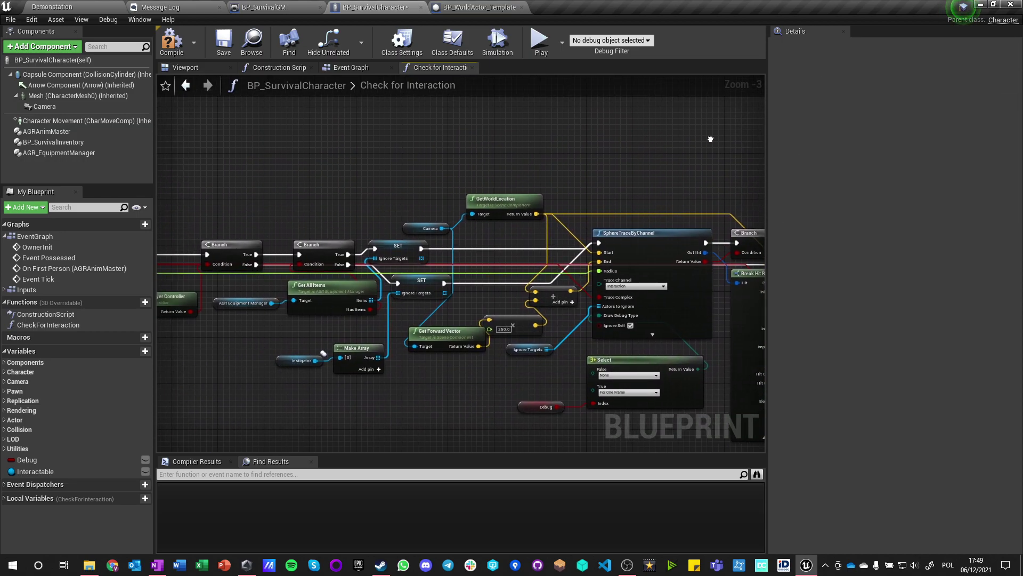
{"action": "right_click_drag", "start_coordinate": [320, 353], "coordinate": [439, 345]}
{"action": "right_click_drag", "start_coordinate": [376, 252], "coordinate": [391, 252]}
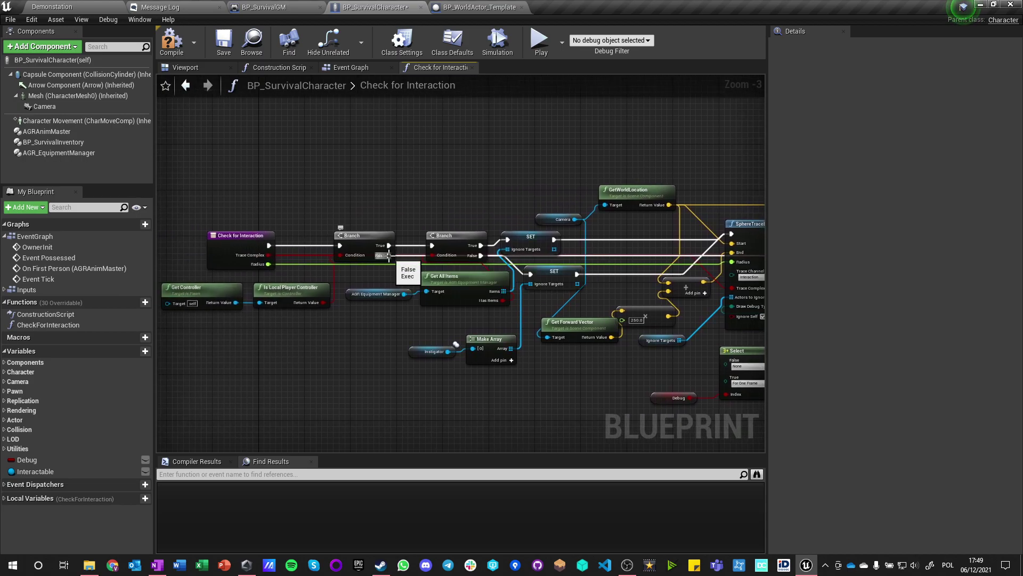
{"action": "left_click_drag", "start_coordinate": [389, 255], "coordinate": [439, 197]}
{"action": "type", "text": "return"}
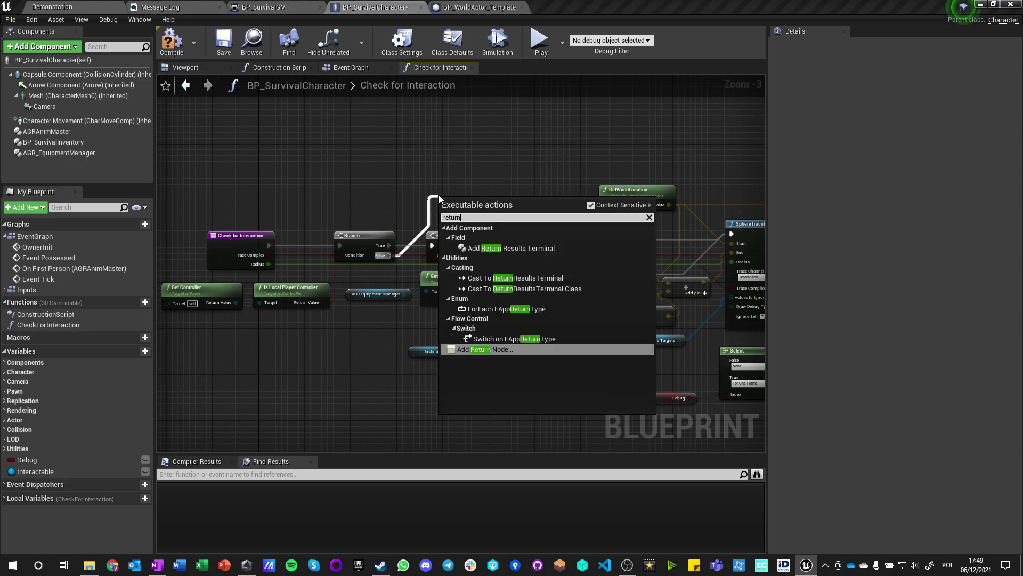
{"action": "key", "text": "Return"}
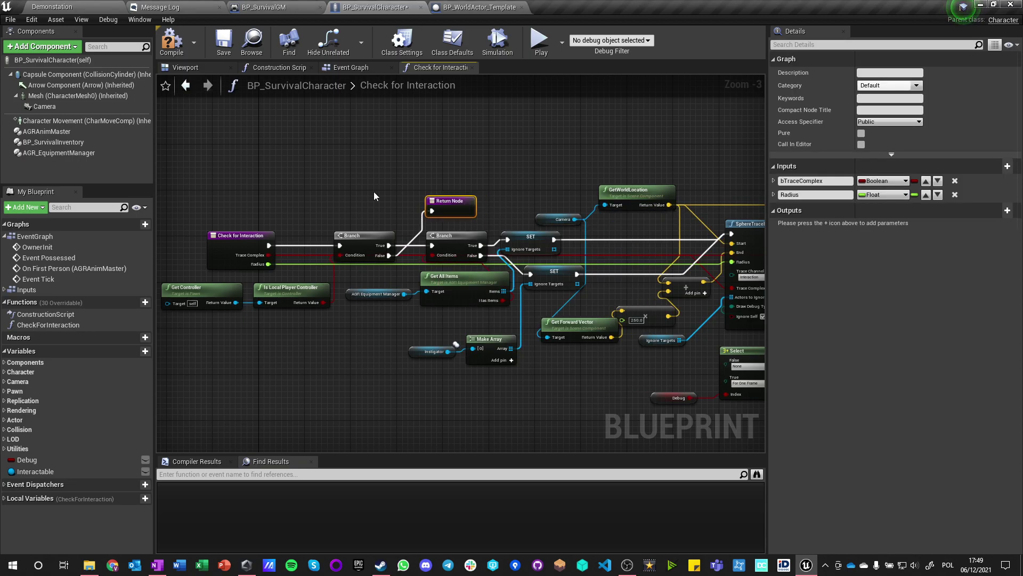
Step: Compile BP_SurvivalCharacter and break the execution links from the line-trace Branch's outputs in Check for Interaction
{"action": "left_click", "coordinate": [373, 190]}
{"action": "left_click", "coordinate": [169, 44]}
{"action": "right_click_drag", "start_coordinate": [388, 173], "coordinate": [284, 180]}
{"action": "right_click_drag", "start_coordinate": [721, 201], "coordinate": [178, 262]}
{"action": "right_click_drag", "start_coordinate": [167, 158], "coordinate": [455, 174]}
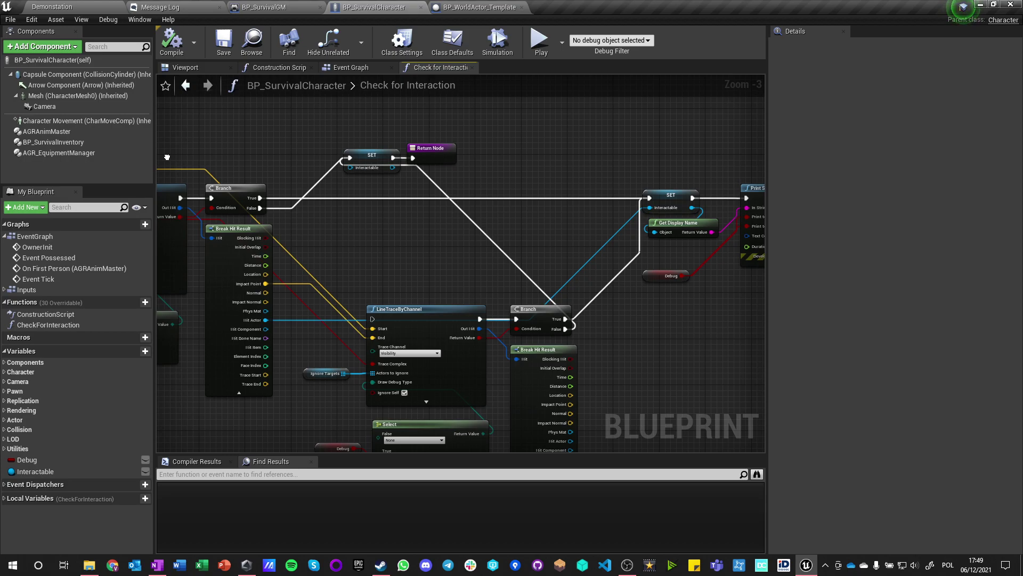
{"action": "right_click_drag", "start_coordinate": [394, 226], "coordinate": [311, 179]}
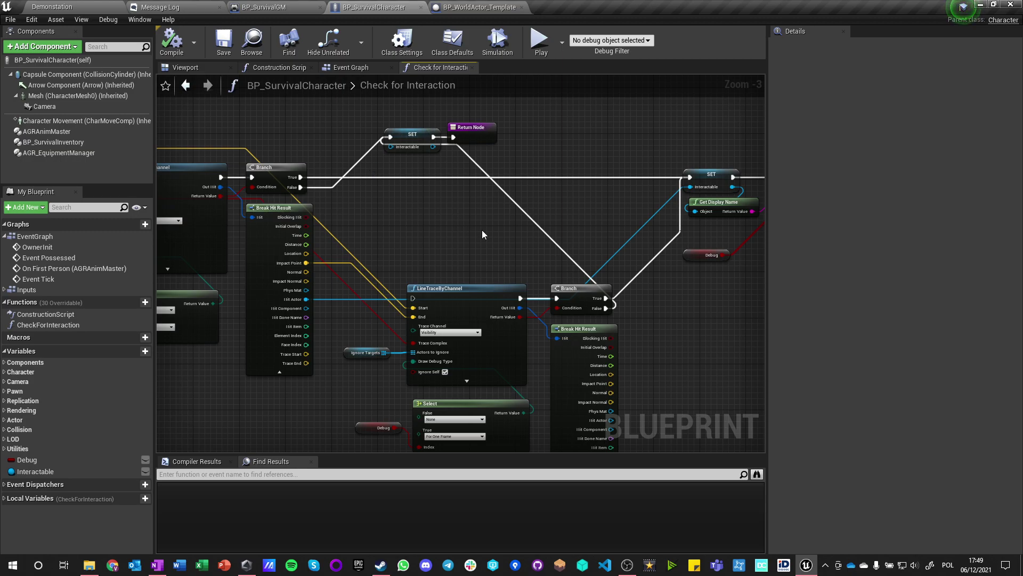
{"action": "left_click", "coordinate": [606, 308], "text": "alt"}
{"action": "left_click", "coordinate": [165, 47]}
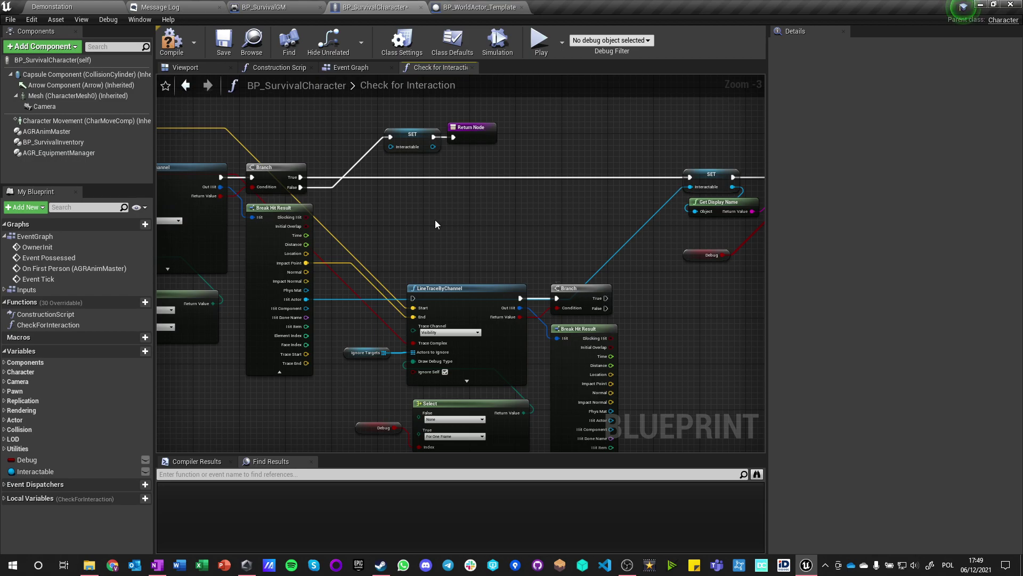
Step: Delete the LineTraceByChannel node with its Branch, Break Hit Result and helper nodes, and collapse the sphere trace's Break Hit Result node
{"action": "right_click_drag", "start_coordinate": [338, 166], "coordinate": [322, 40]}
{"action": "left_click_drag", "start_coordinate": [331, 143], "coordinate": [171, 148]}
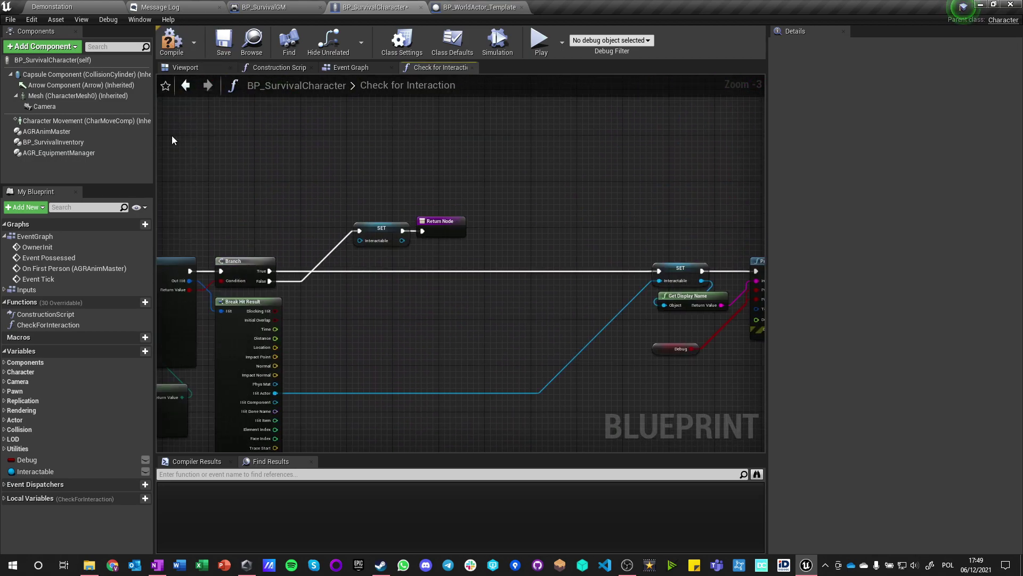
{"action": "right_click_drag", "start_coordinate": [262, 450], "coordinate": [279, 347]}
{"action": "left_click", "coordinate": [262, 362]}
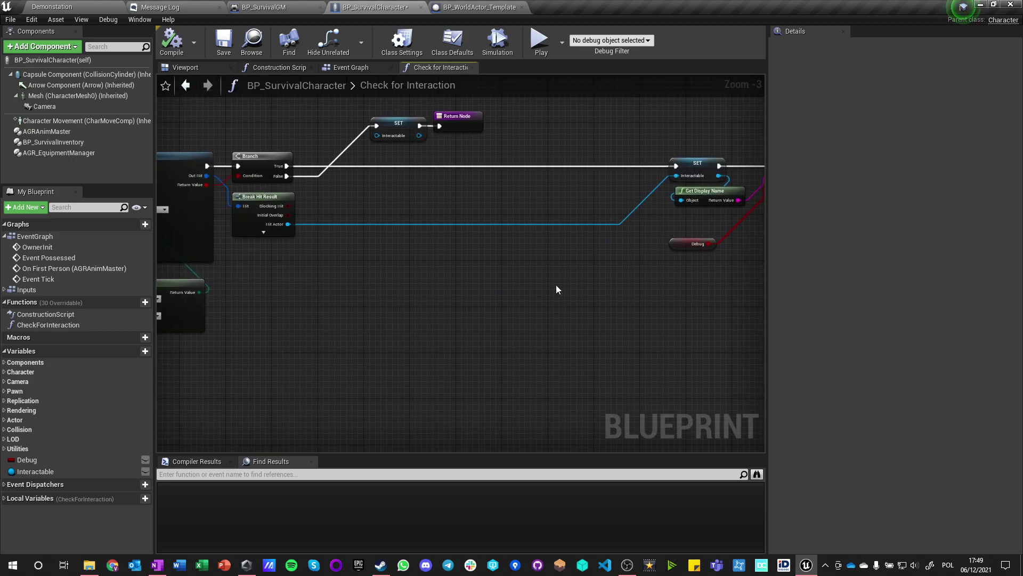
Step: Move the Hit Actor Set Interactable node, Get Display Name, Debug, Print String and final Return Node close to the sphere-trace Branch
{"action": "right_click_drag", "start_coordinate": [573, 283], "coordinate": [449, 330]}
{"action": "left_click_drag", "start_coordinate": [523, 154], "coordinate": [653, 341]}
{"action": "right_click_drag", "start_coordinate": [329, 373], "coordinate": [628, 232]}
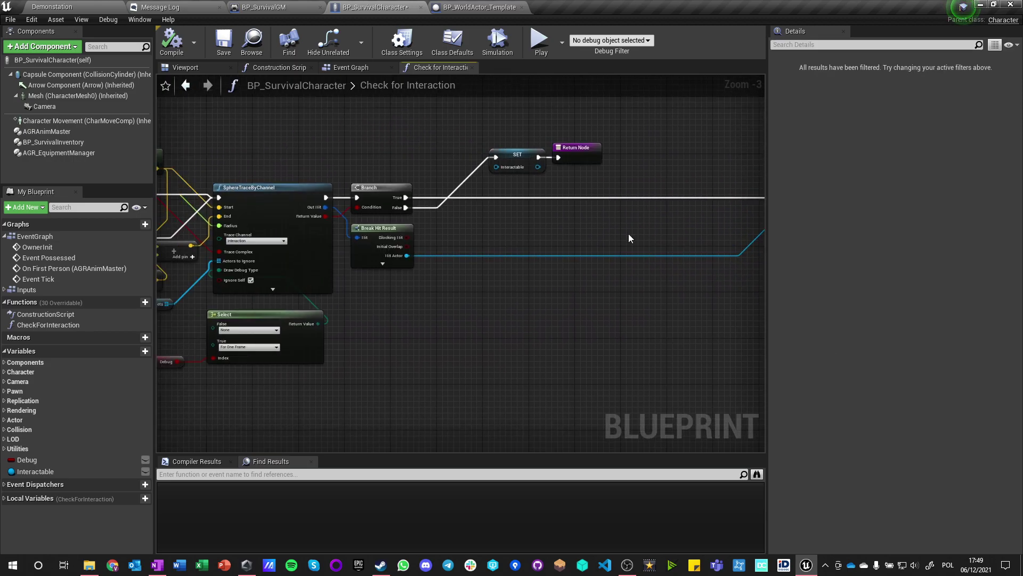
{"action": "left_click_drag", "start_coordinate": [731, 275], "coordinate": [512, 275]}
{"action": "left_click", "coordinate": [466, 309]}
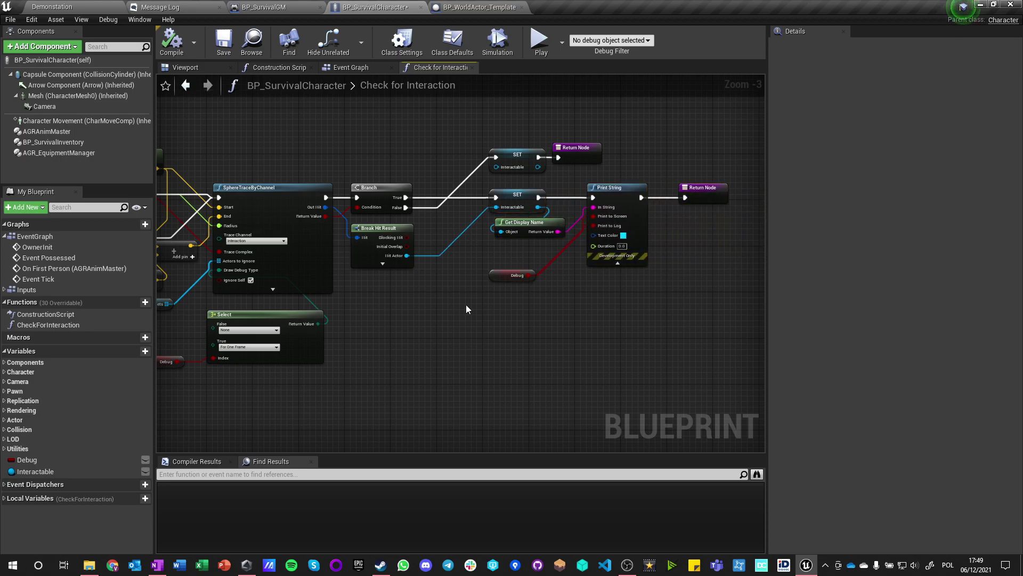
Step: Align the empty Set Interactable's Return Node above the final Return Node, save the blueprint and collapse the Print String node
{"action": "left_click_drag", "start_coordinate": [584, 160], "coordinate": [711, 159]}
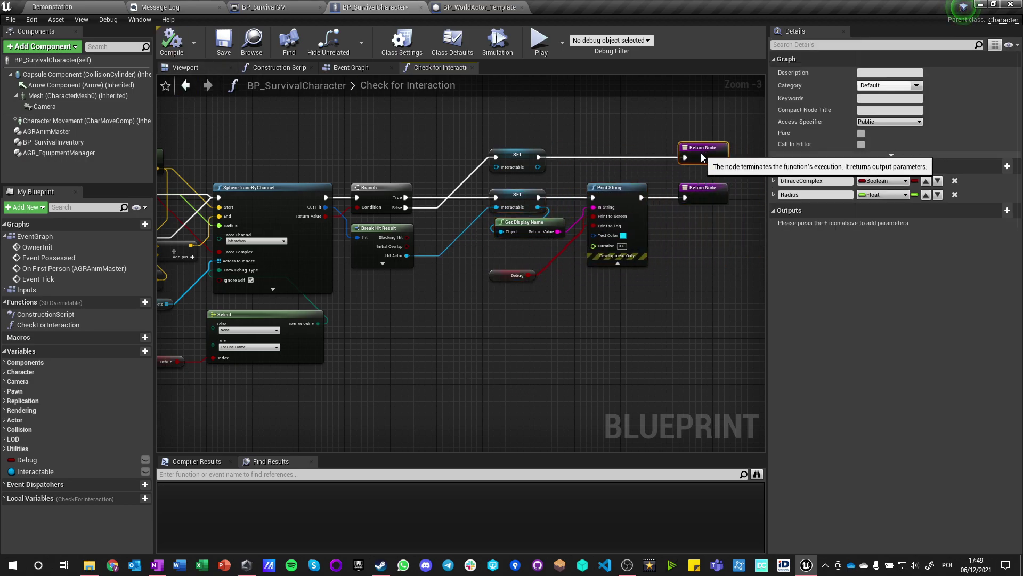
{"action": "left_click", "coordinate": [673, 222]}
{"action": "left_click", "coordinate": [224, 43]}
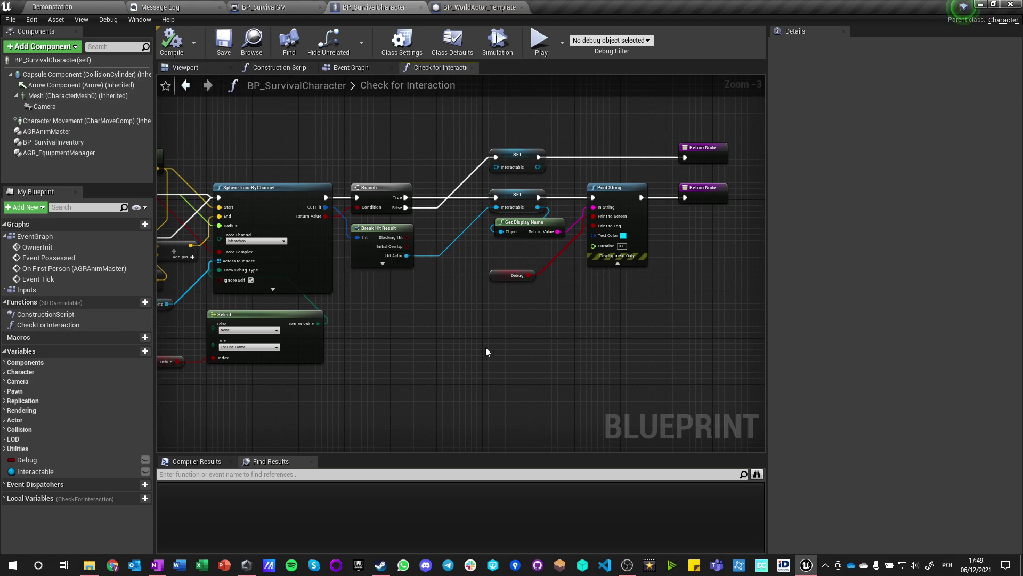
{"action": "left_click", "coordinate": [636, 263]}
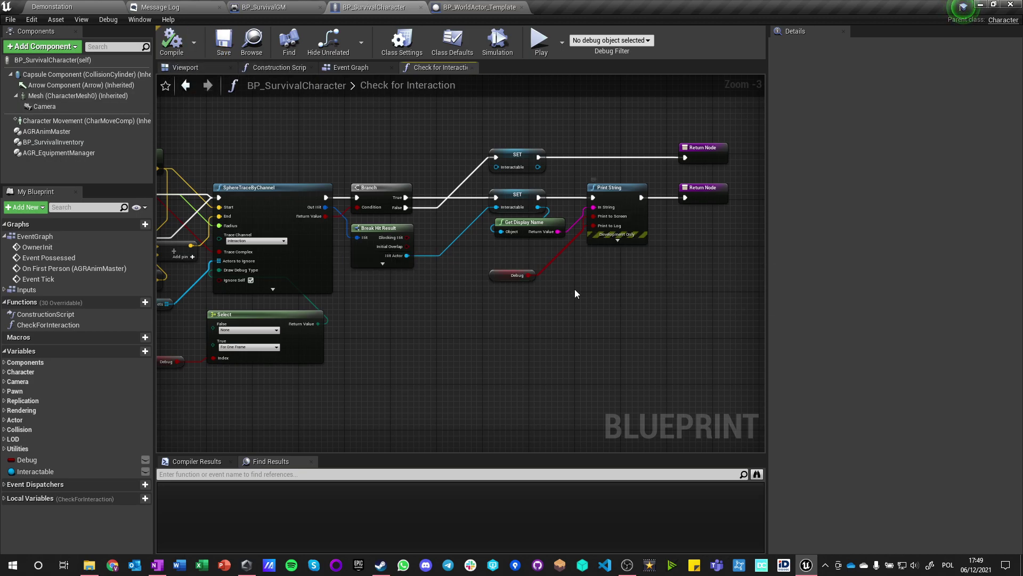
{"action": "left_click", "coordinate": [468, 10]}
{"action": "left_click", "coordinate": [369, 12]}
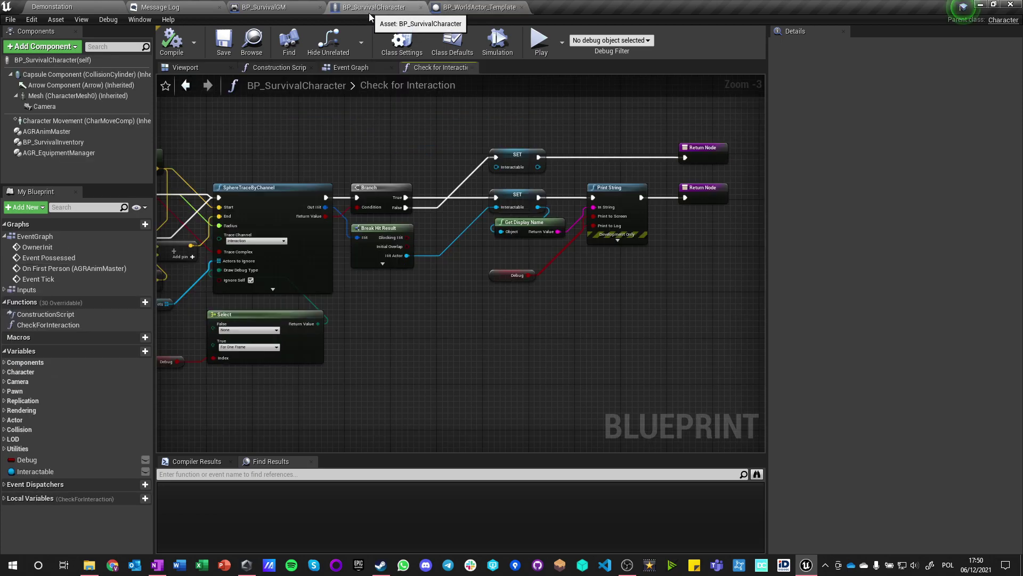
{"action": "left_click", "coordinate": [349, 69]}
{"action": "right_click_drag", "start_coordinate": [405, 365], "coordinate": [308, 363]}
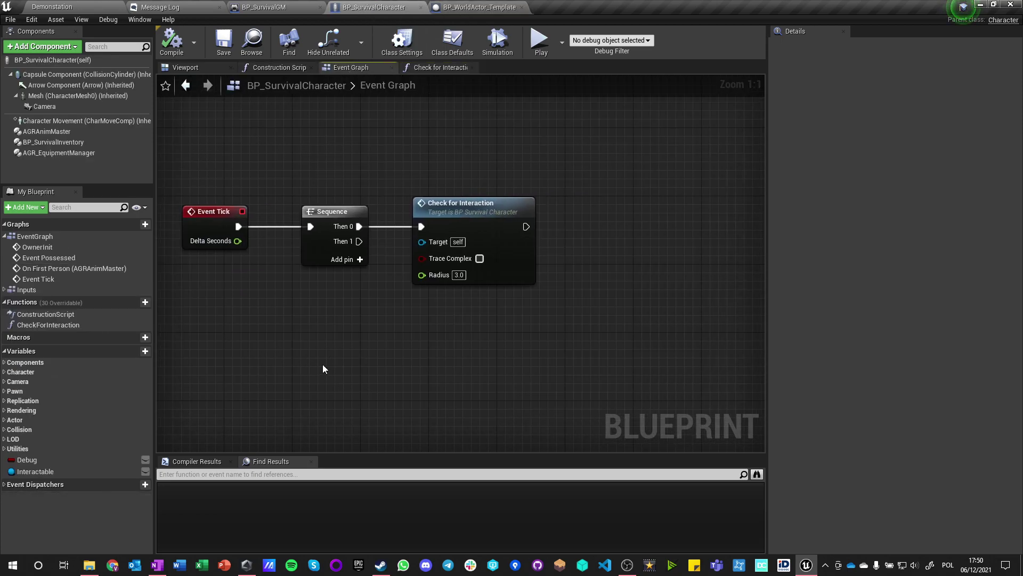
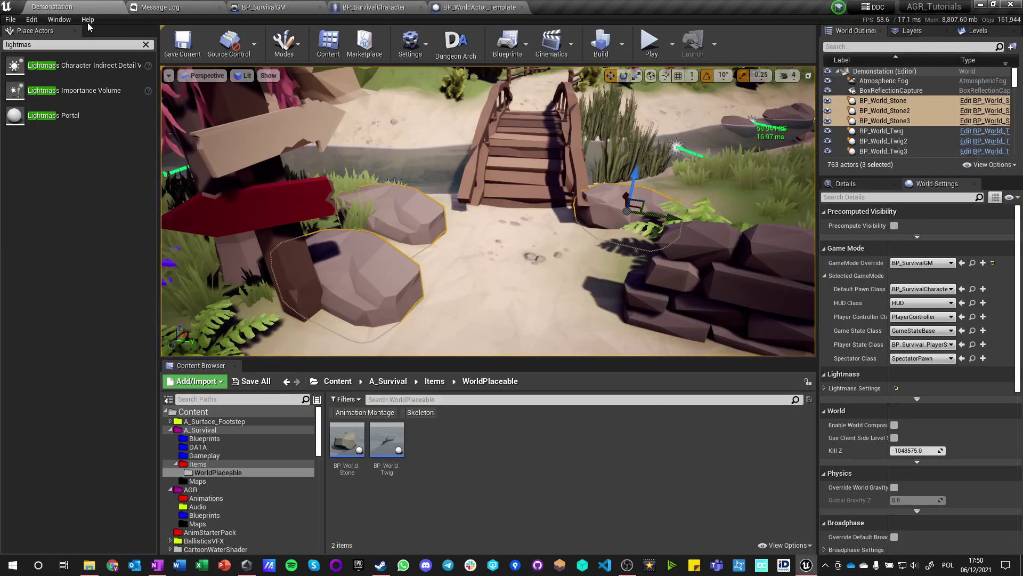
Step: Create a folder named UI inside A_Survival in the Demonstration level's Content Browser
{"action": "left_click", "coordinate": [388, 381]}
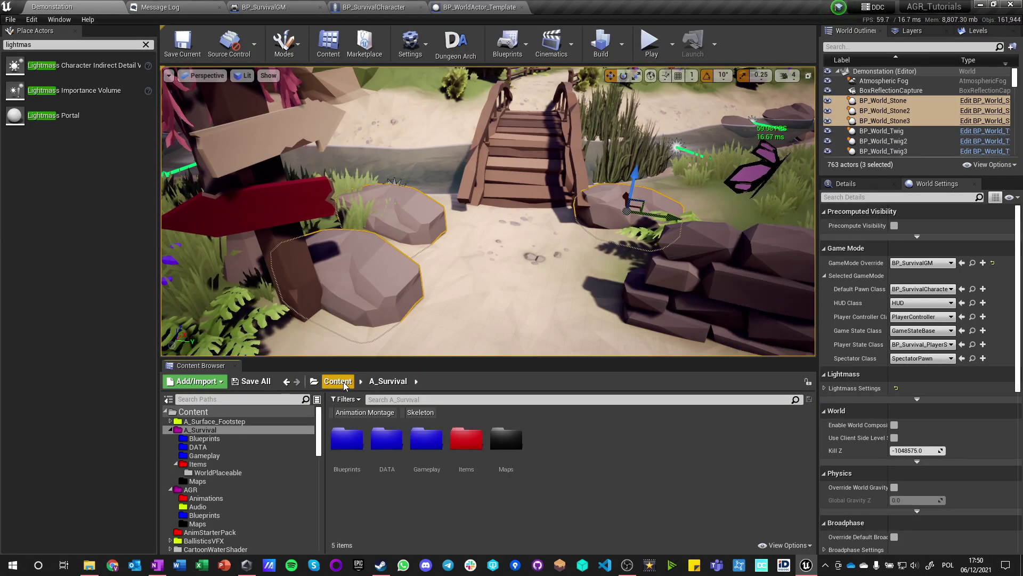
{"action": "left_click", "coordinate": [344, 381]}
{"action": "left_click", "coordinate": [386, 441]}
{"action": "double_click", "coordinate": [386, 441]}
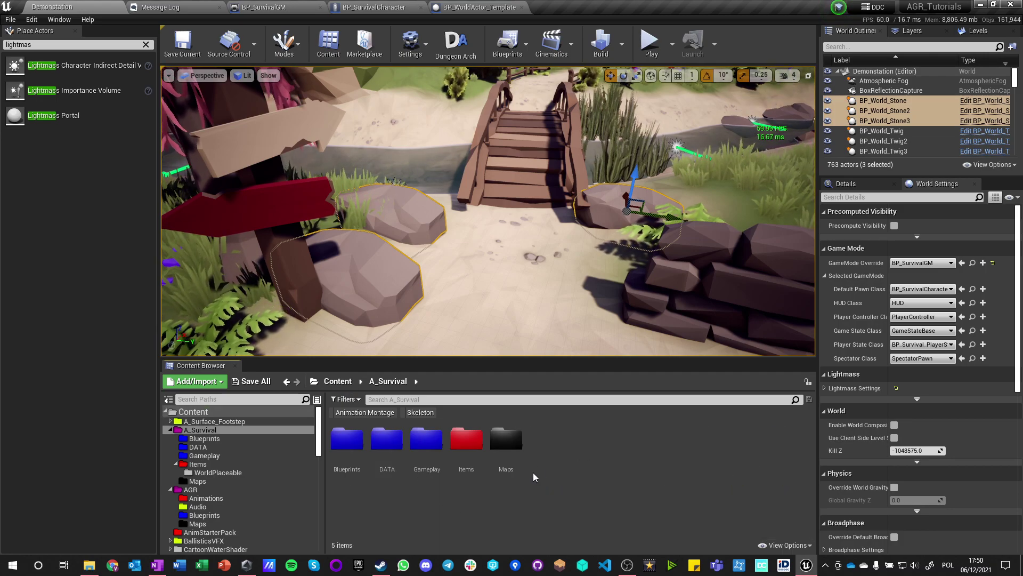
{"action": "right_click", "coordinate": [549, 474]}
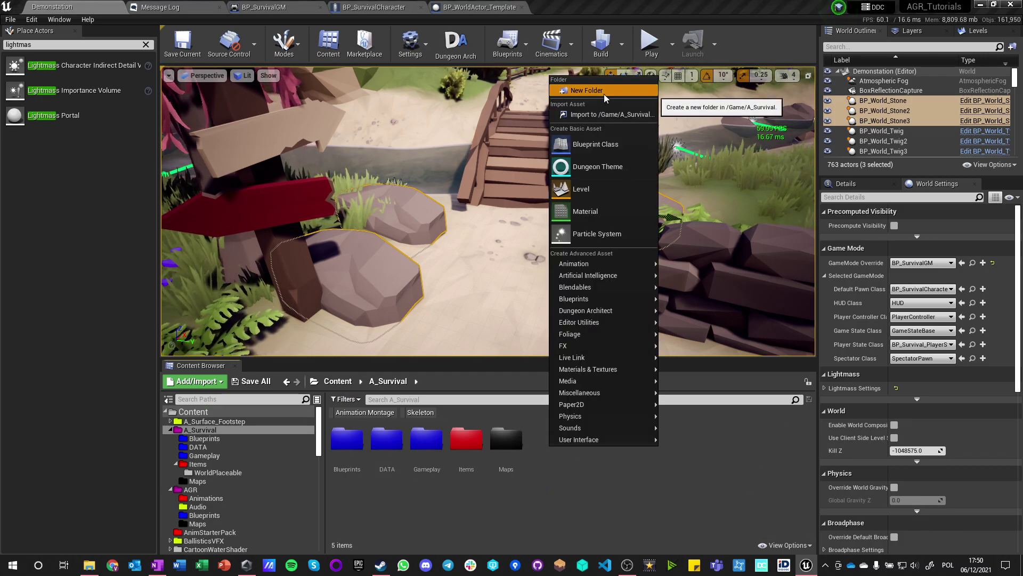
{"action": "left_click", "coordinate": [605, 91]}
{"action": "type", "text": "UI"}
{"action": "key", "text": "Return"}
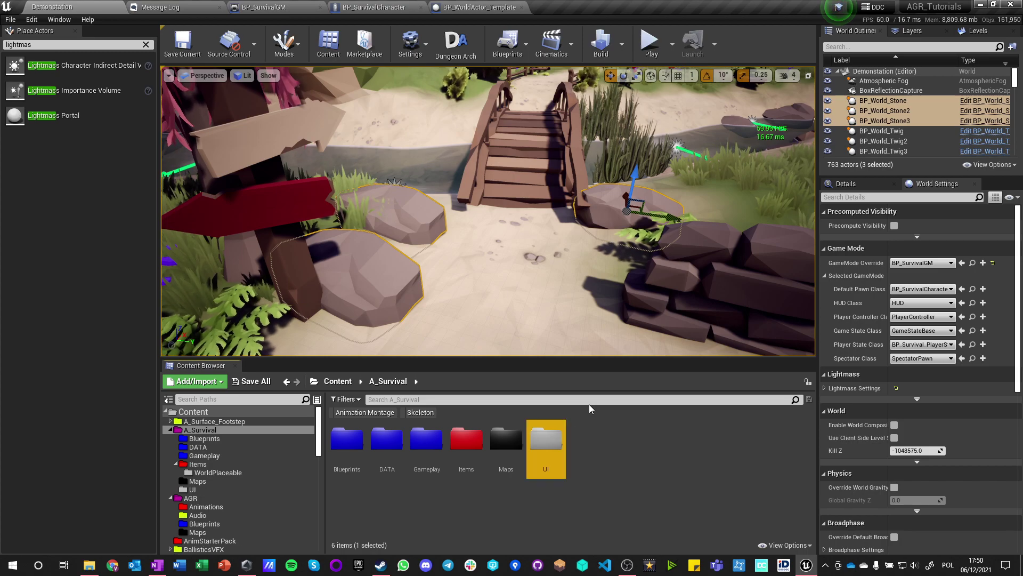
Step: Create a Widget Blueprint named UI_Tooltip in the UI folder
{"action": "double_click", "coordinate": [545, 445]}
{"action": "right_click", "coordinate": [344, 438]}
{"action": "mouse_move", "coordinate": [382, 421]}
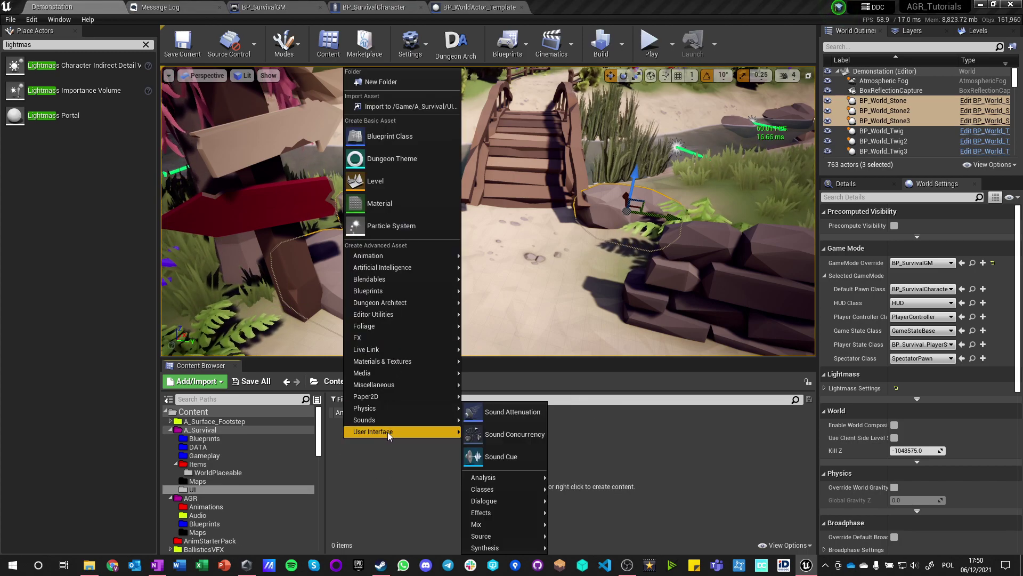
{"action": "left_click", "coordinate": [510, 531]}
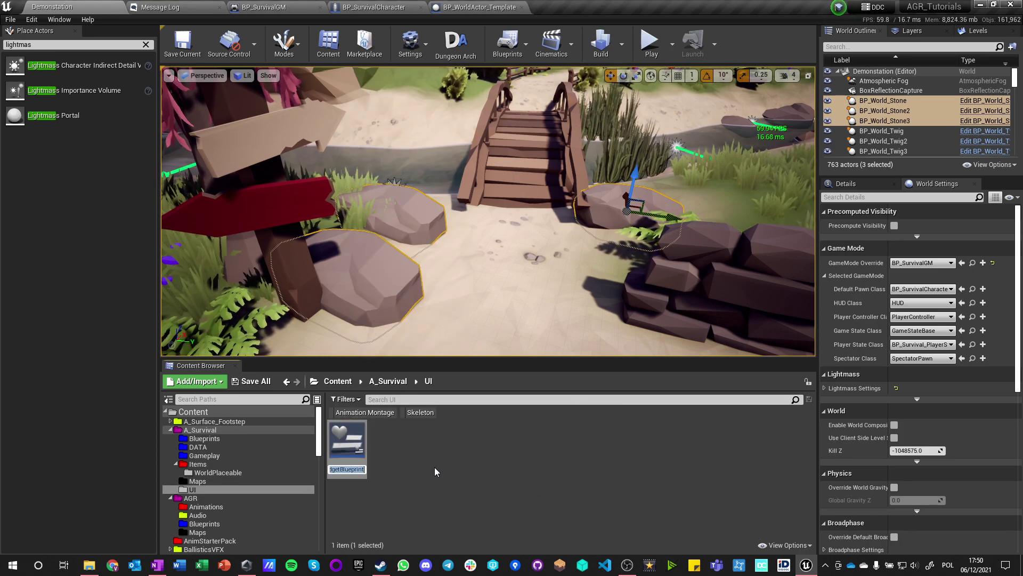
{"action": "type", "text": "U"}
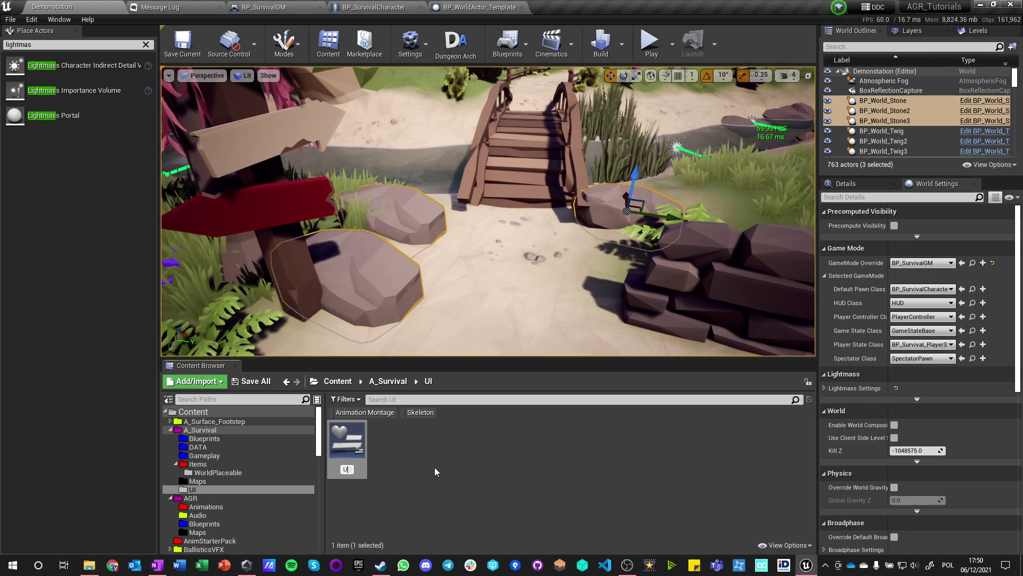
{"action": "key", "text": "BackSpace"}
{"action": "type", "text": "UI_"}
{"action": "key", "text": "BackSpace"}
{"action": "key", "text": "BackSpace"}
{"action": "key", "text": "BackSpace"}
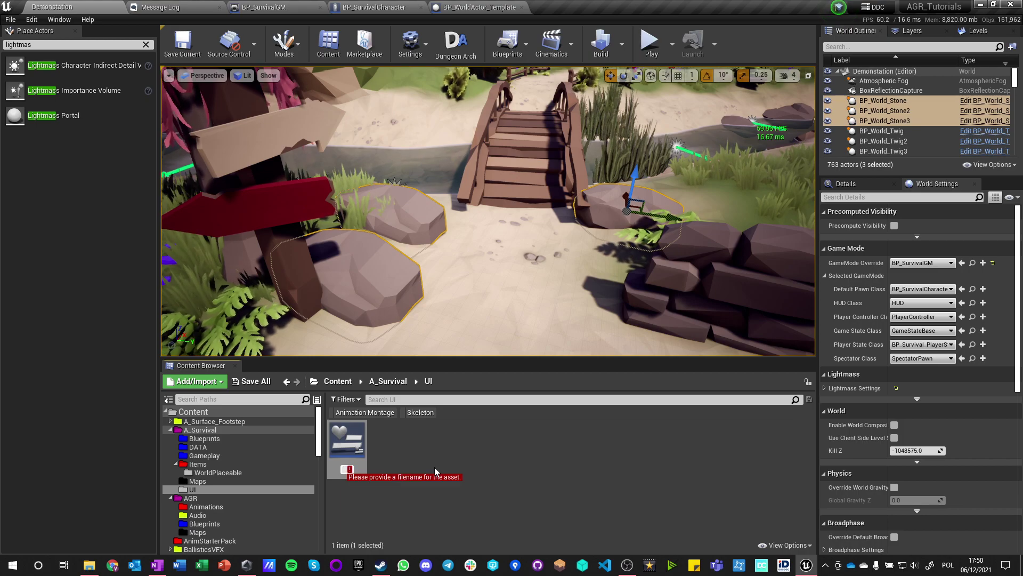
{"action": "type", "text": "UI_"}
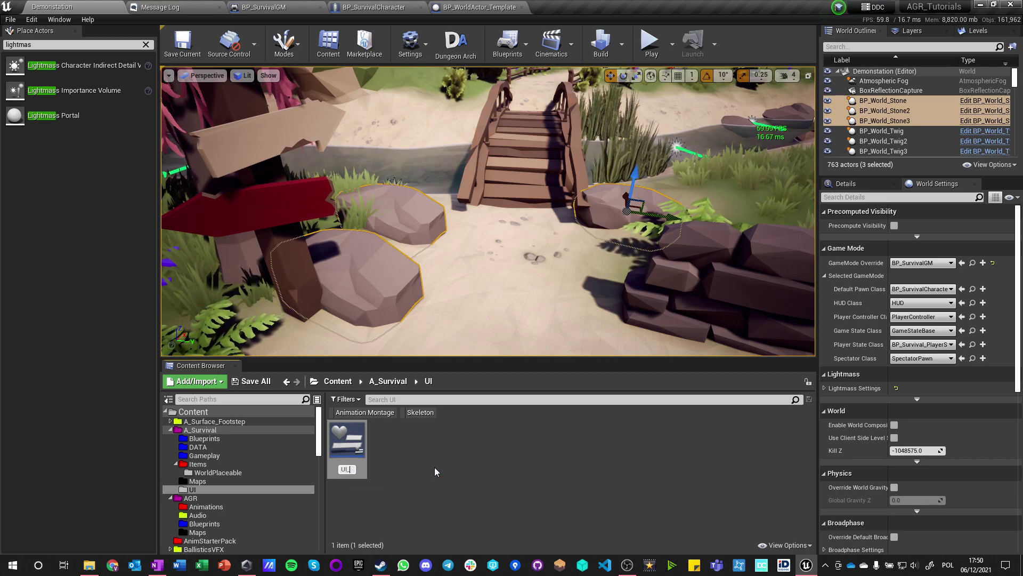
{"action": "type", "text": "Tooltip"}
{"action": "key", "text": "Return"}
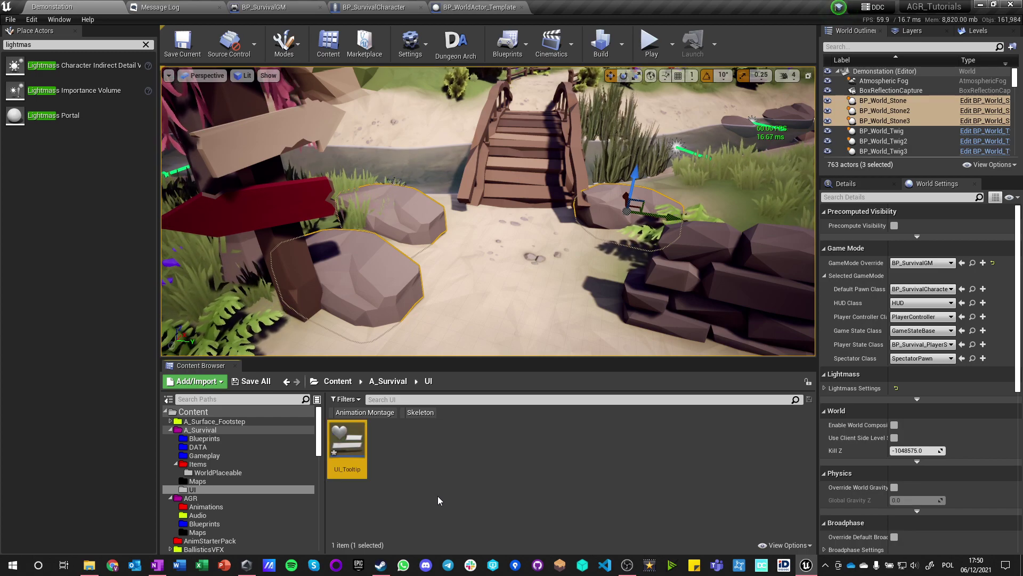
Step: Open UI_Tooltip and add an Image widget to its Canvas Panel, anchored to the centre
{"action": "key", "text": "Return"}
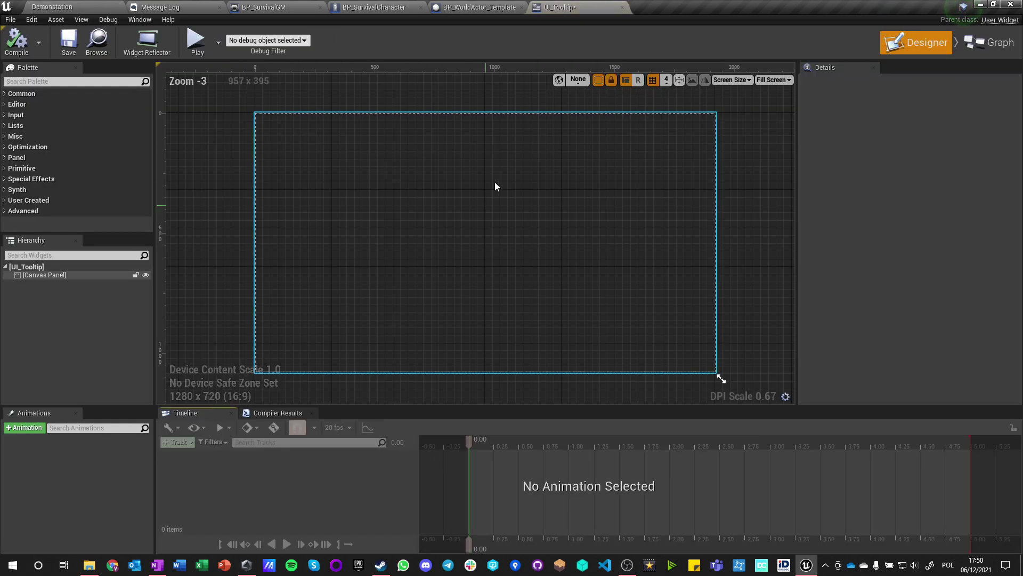
{"action": "left_click", "coordinate": [24, 82]}
{"action": "type", "text": "image"}
{"action": "left_click_drag", "start_coordinate": [38, 104], "coordinate": [465, 220]}
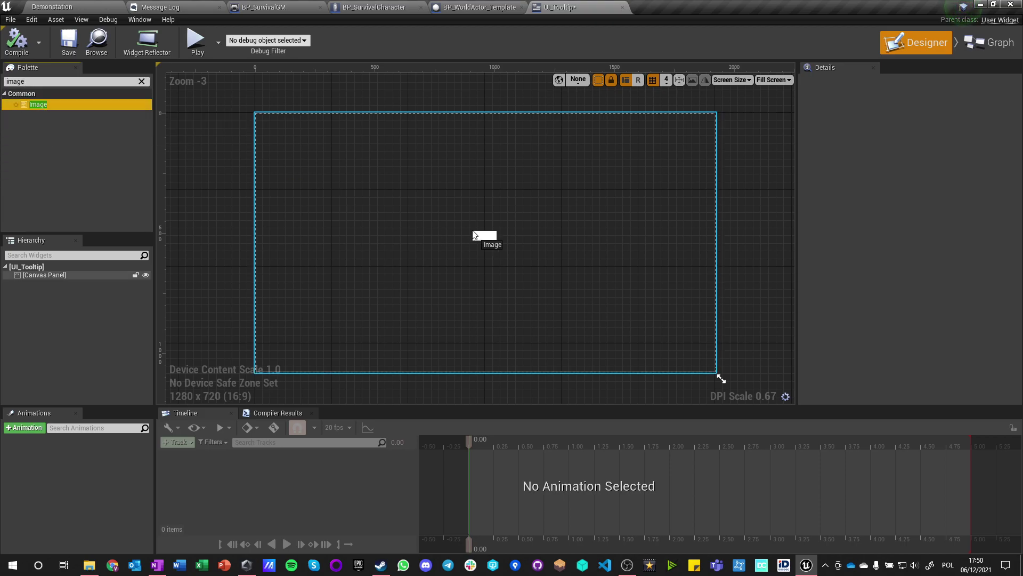
{"action": "left_click", "coordinate": [904, 130]}
{"action": "left_click", "coordinate": [929, 194]}
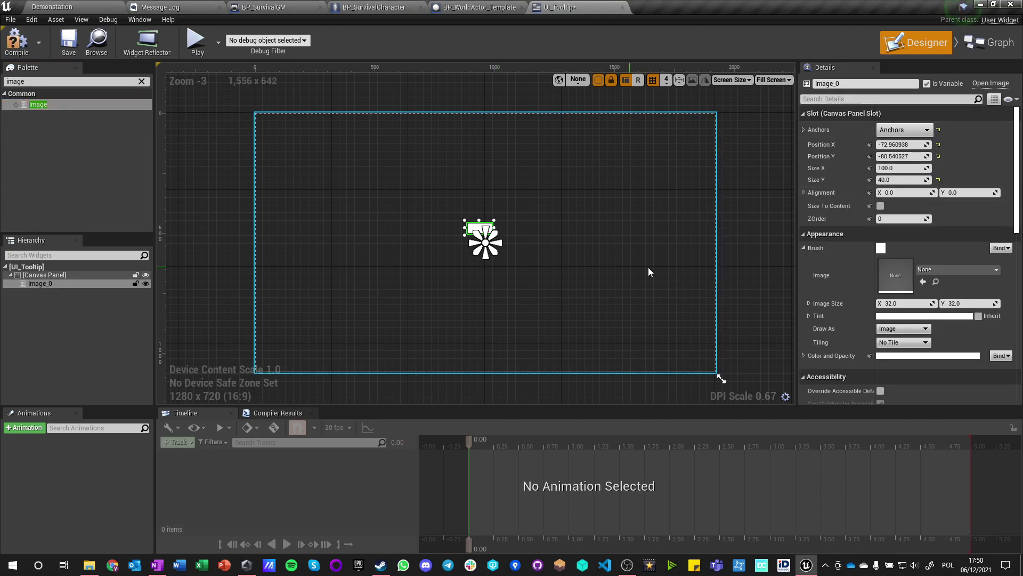
Step: Set the image's size to 300 by 60, its position to 0, 0 and its alignment to 0.5, 0.5
{"action": "left_click", "coordinate": [896, 168]}
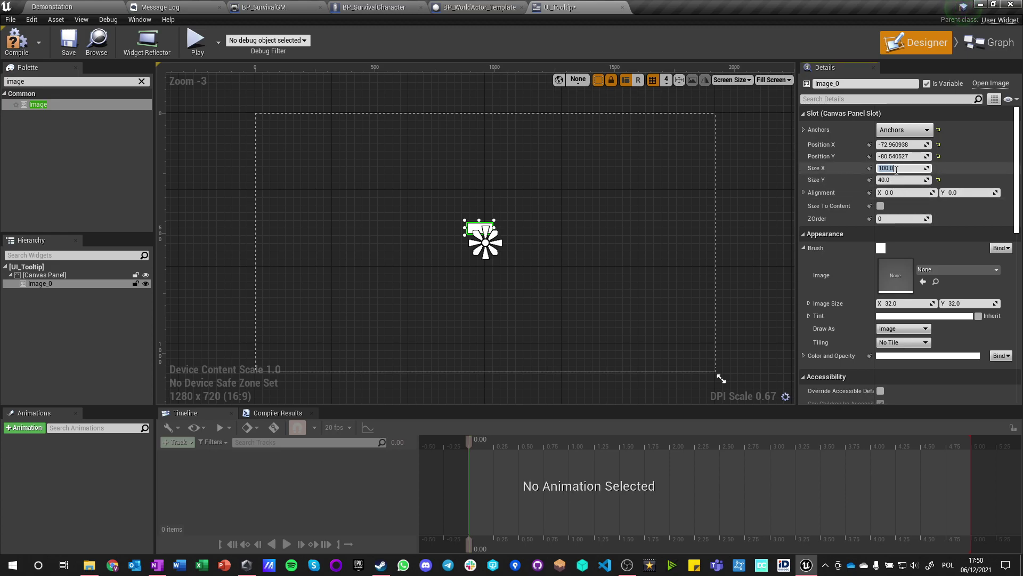
{"action": "type", "text": "0"}
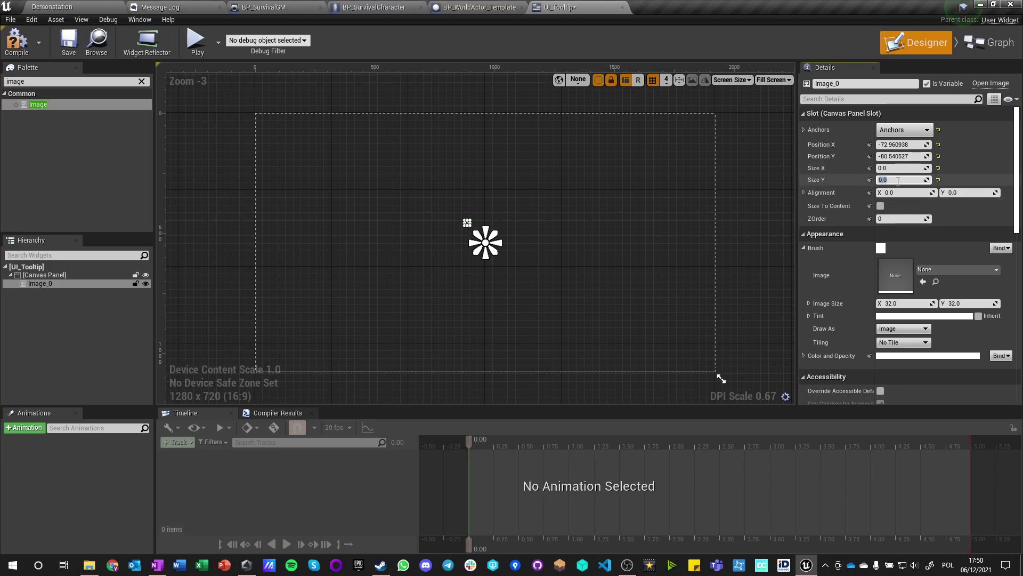
{"action": "left_click", "coordinate": [892, 167]}
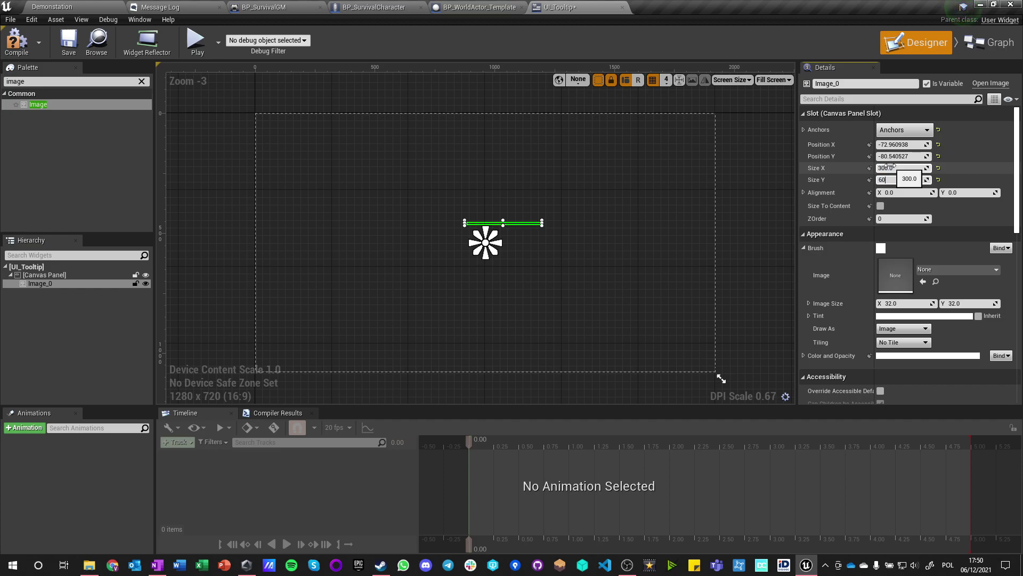
{"action": "type", "text": "0"}
{"action": "key", "text": "Tab"}
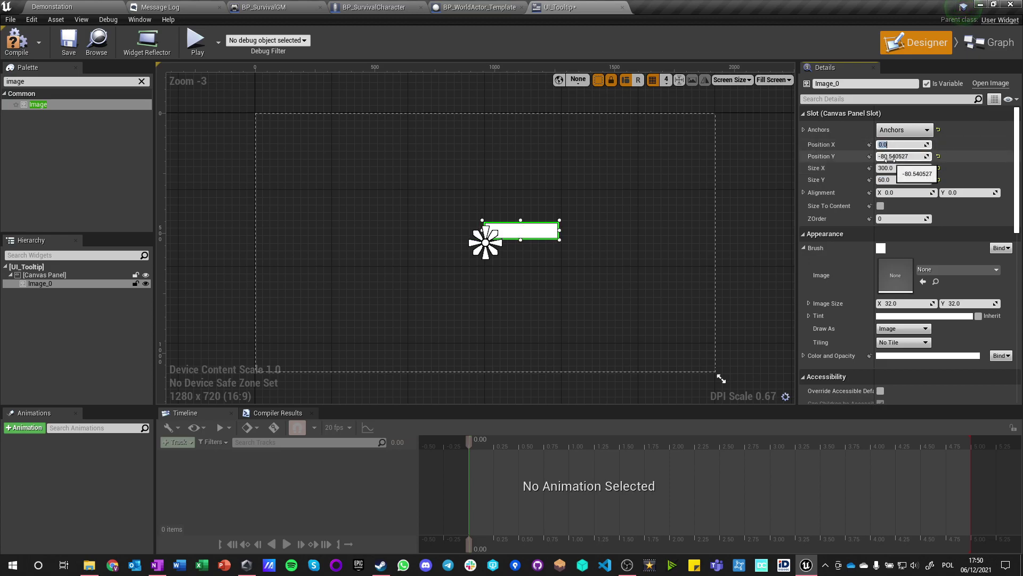
{"action": "type", "text": "0"}
{"action": "key", "text": "Tab"}
{"action": "left_click", "coordinate": [910, 194]}
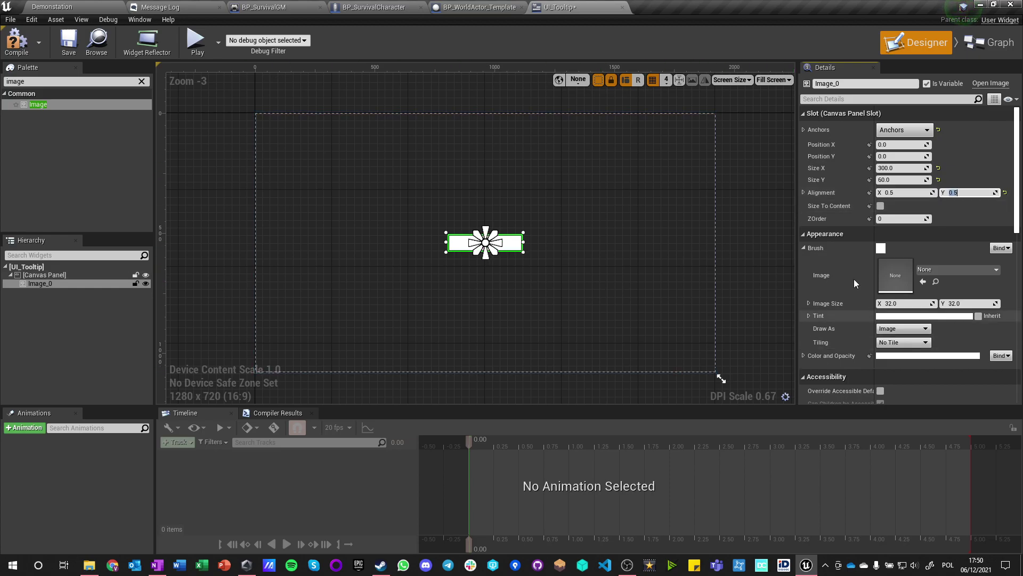
Step: Try to set the image's Color and Opacity to black with an alpha of 0.29
{"action": "left_click", "coordinate": [886, 252]}
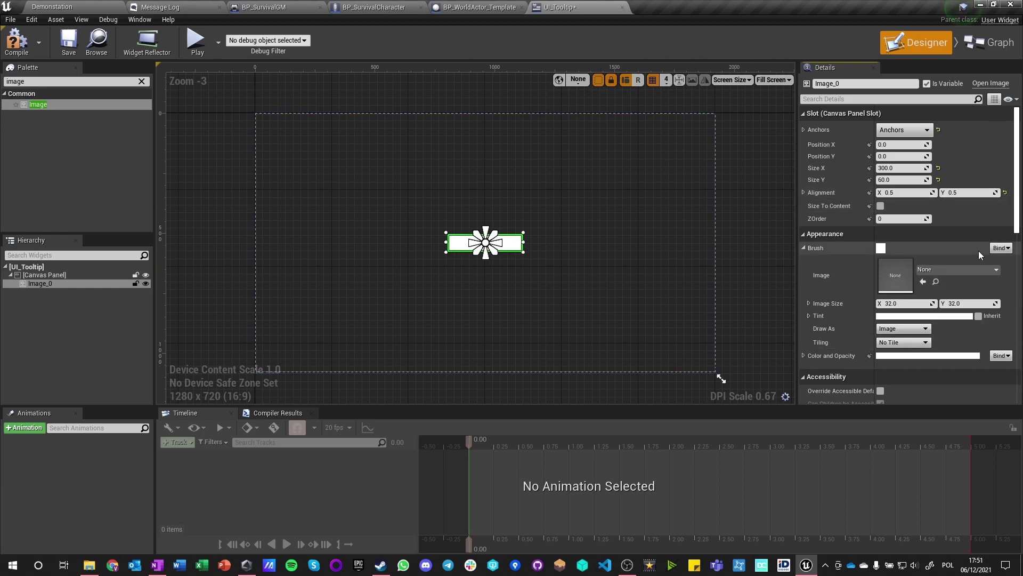
{"action": "left_click", "coordinate": [881, 251]}
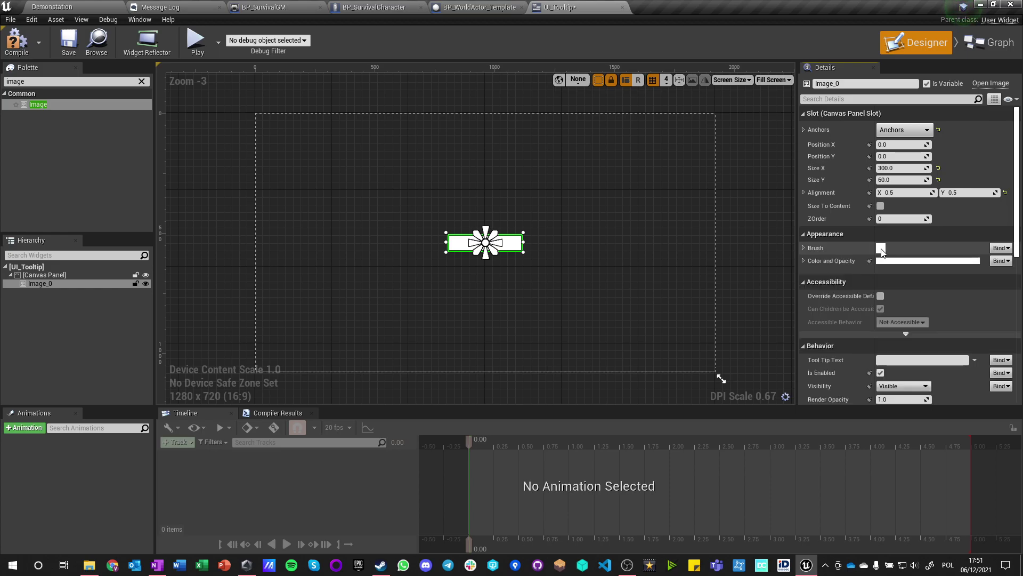
{"action": "left_click", "coordinate": [882, 252]}
{"action": "scroll", "coordinate": [844, 313], "scroll_direction": "down", "scroll_amount": 2}
{"action": "left_click", "coordinate": [937, 306]}
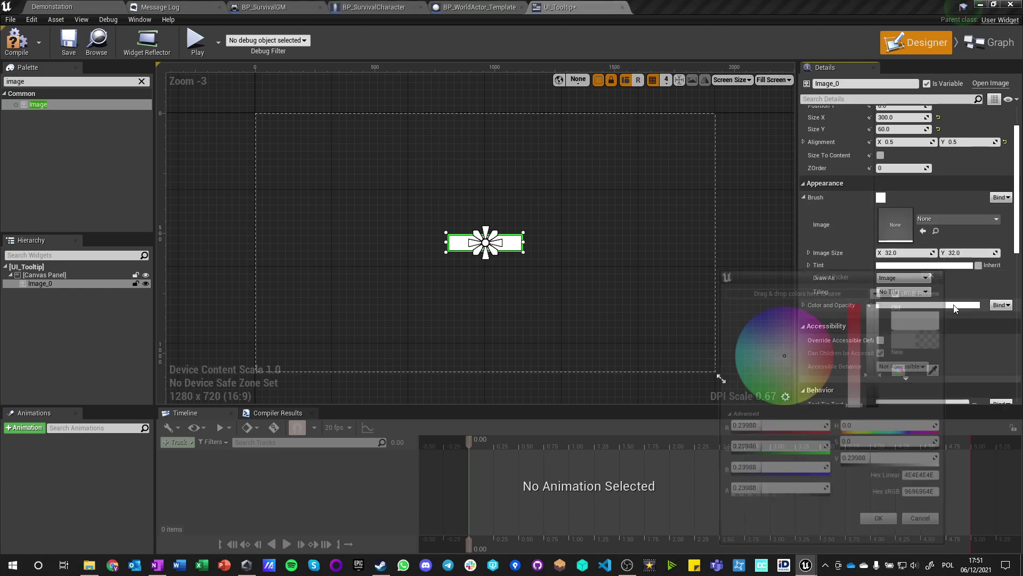
{"action": "left_click_drag", "start_coordinate": [875, 394], "coordinate": [883, 416]}
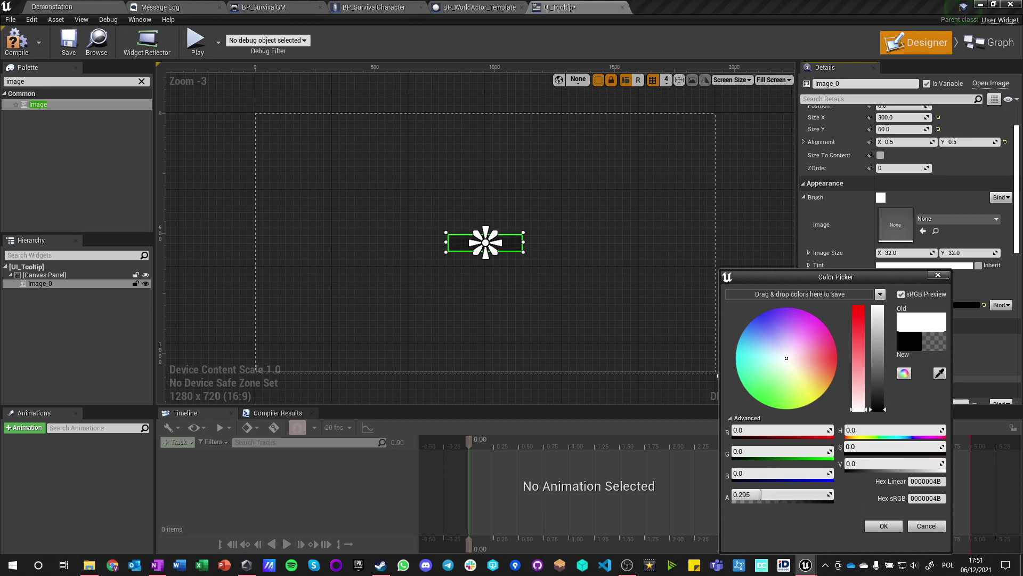
{"action": "right_click_drag", "start_coordinate": [665, 320], "coordinate": [519, 268]}
{"action": "scroll", "coordinate": [519, 267], "scroll_direction": "up", "scroll_amount": 5}
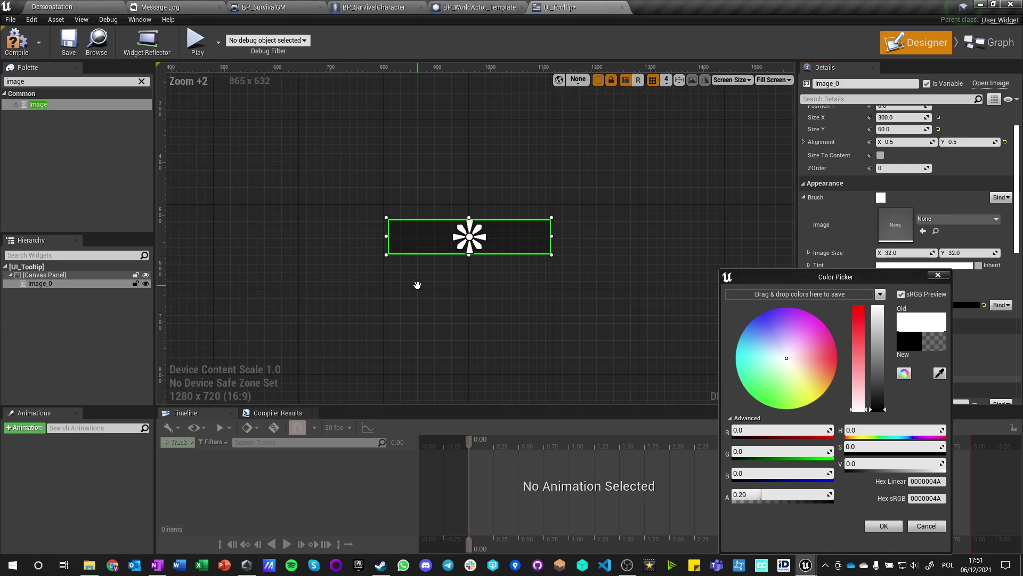
Step: Add a Text widget to the Canvas Panel, below the image in the hierarchy
{"action": "left_click", "coordinate": [2, 82]}
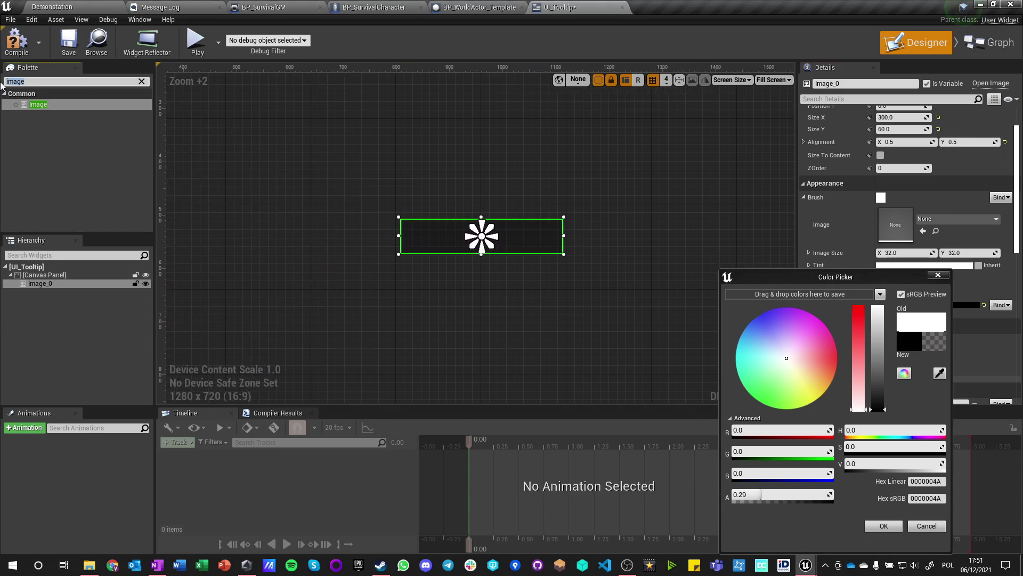
{"action": "type", "text": "tex"}
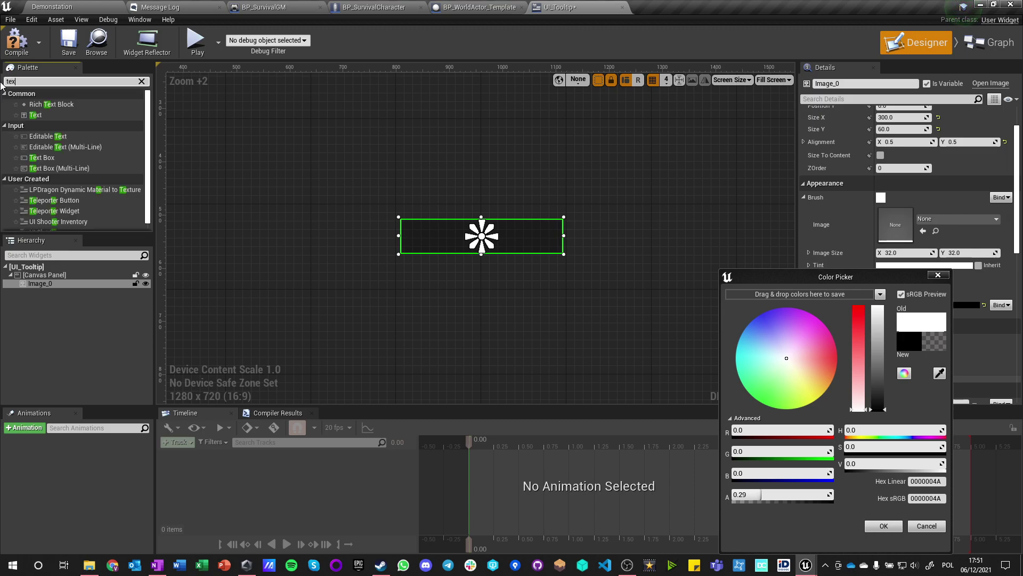
{"action": "type", "text": "t"}
{"action": "left_click_drag", "start_coordinate": [35, 115], "coordinate": [37, 276]}
{"action": "left_click", "coordinate": [43, 292]}
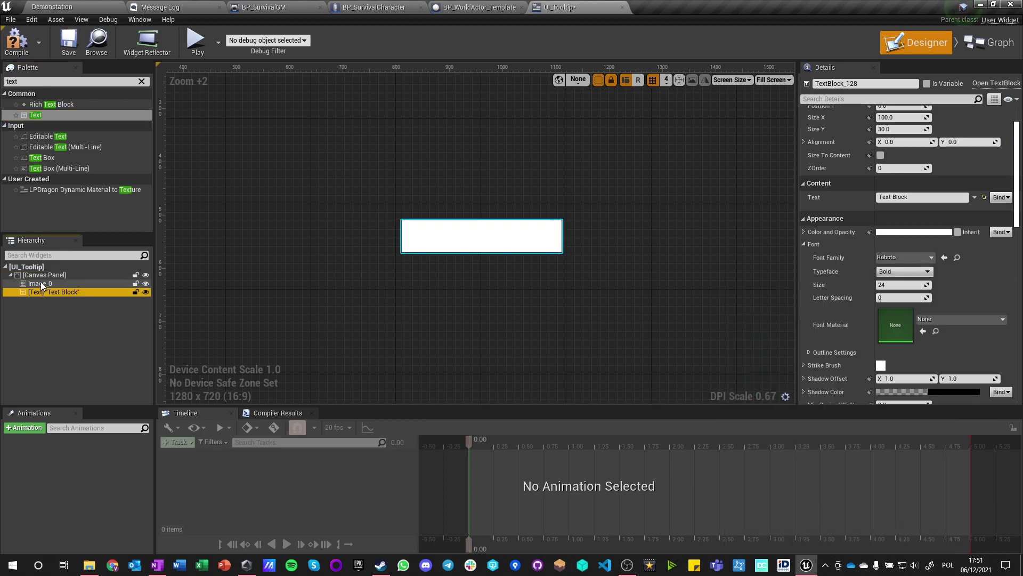
Step: Add a Scale Box to the Canvas Panel, below the text block in the hierarchy
{"action": "left_click", "coordinate": [32, 81]}
{"action": "type", "text": "box"}
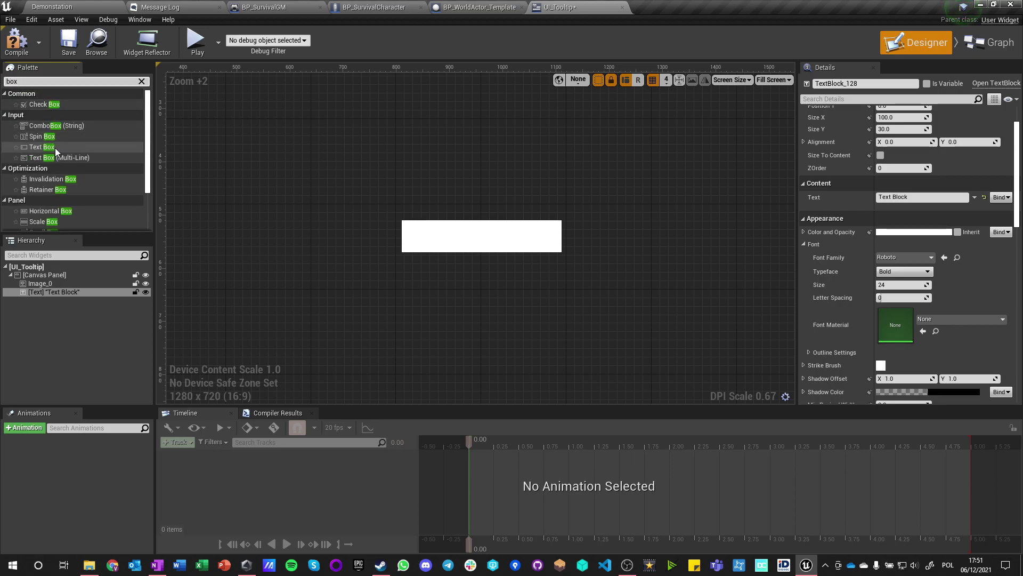
{"action": "scroll", "coordinate": [55, 148], "scroll_direction": "down", "scroll_amount": 2}
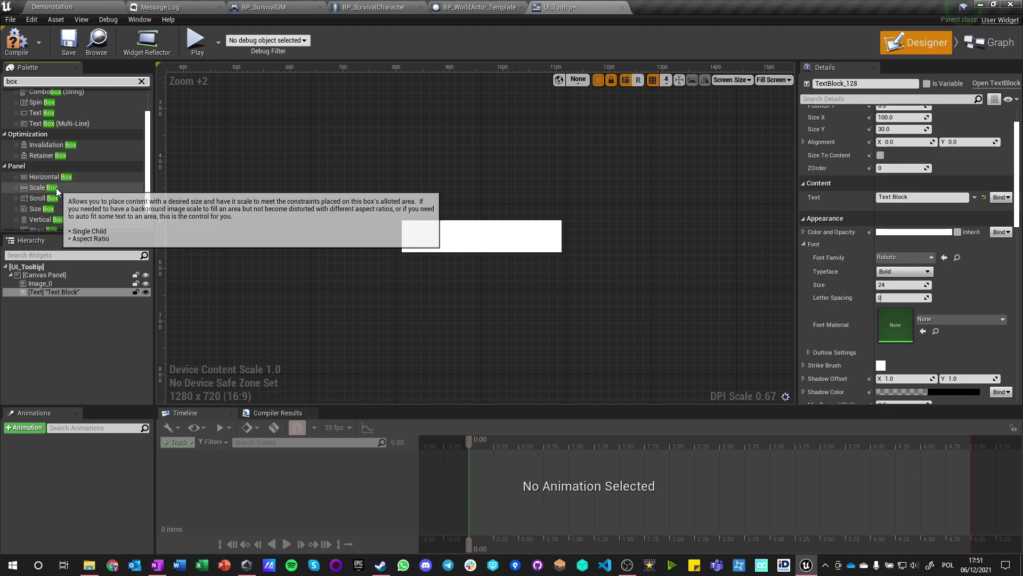
{"action": "left_click_drag", "start_coordinate": [51, 190], "coordinate": [41, 300]}
{"action": "scroll", "coordinate": [354, 267], "scroll_direction": "down", "scroll_amount": 5}
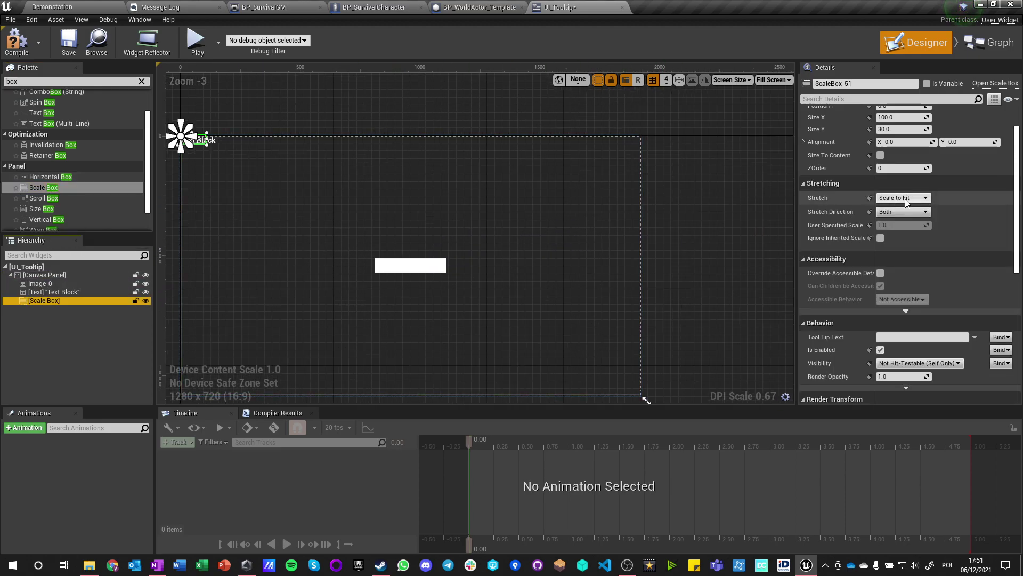
{"action": "scroll", "coordinate": [885, 197], "scroll_direction": "up", "scroll_amount": 2}
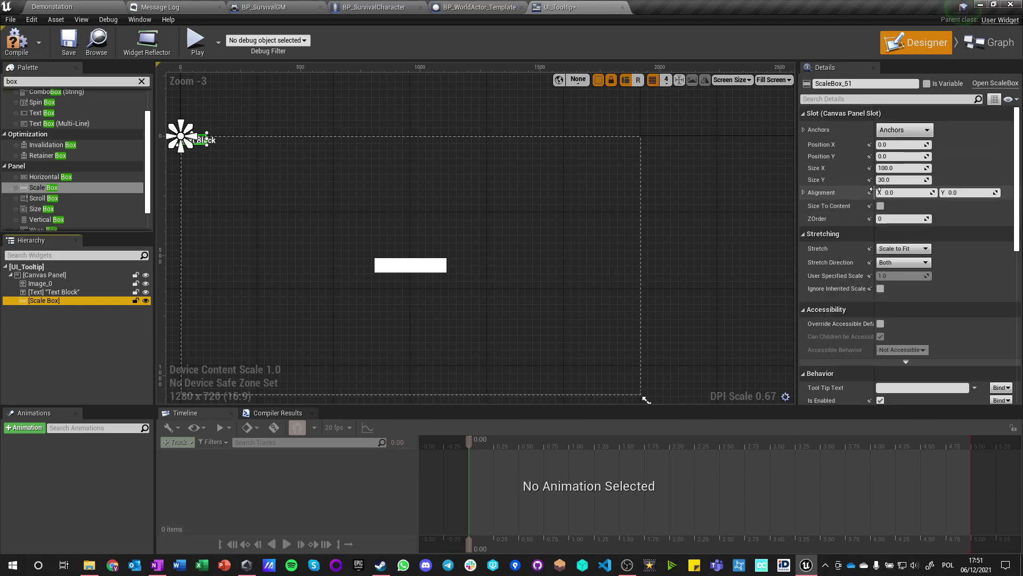
Step: Set the scale box's size to 300 by 60
{"action": "left_click", "coordinate": [893, 169]}
{"action": "type", "text": "300"}
{"action": "key", "text": "Tab"}
{"action": "type", "text": "60"}
{"action": "key", "text": "Return"}
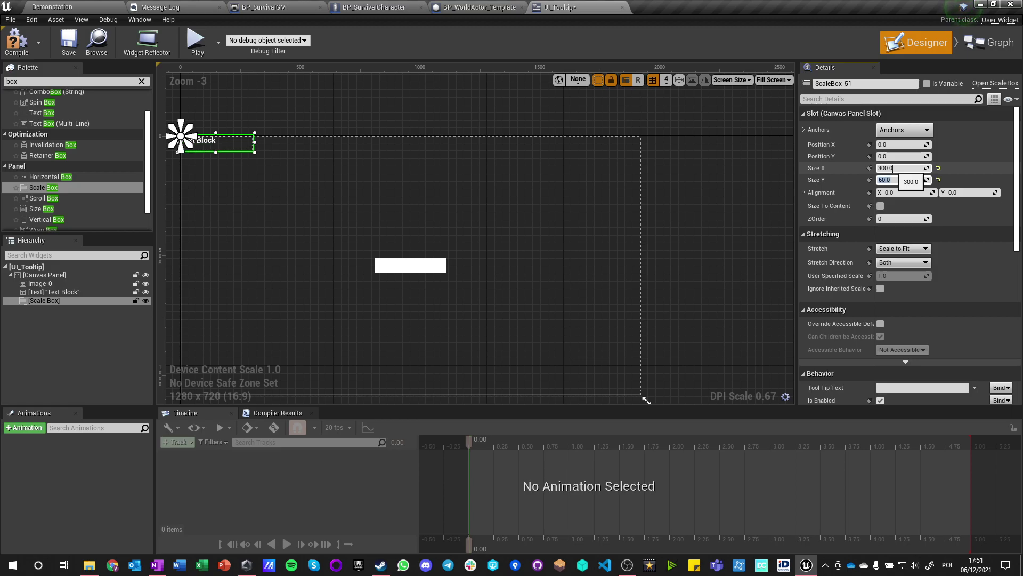
Step: Anchor the scale box to the canvas centre with its position at 0, 0 and its alignment at 0.5, 0.5
{"action": "left_click", "coordinate": [905, 129]}
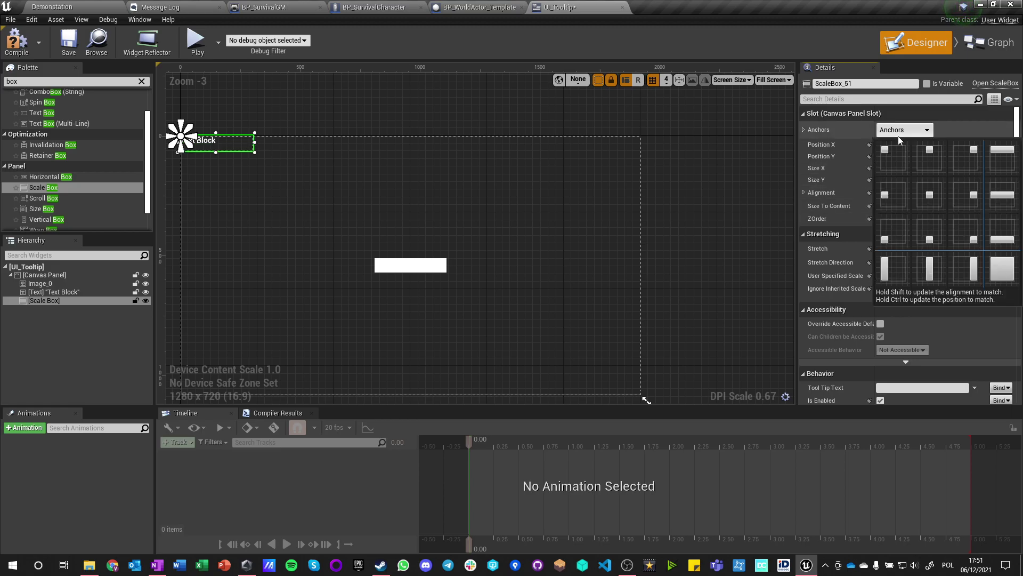
{"action": "left_click", "coordinate": [930, 193]}
{"action": "left_click", "coordinate": [887, 144]}
{"action": "type", "text": "0"}
{"action": "left_click", "coordinate": [891, 156]}
{"action": "type", "text": "0"}
{"action": "key", "text": "Return"}
{"action": "left_click", "coordinate": [899, 192]}
{"action": "type", "text": "0.5"}
{"action": "key", "text": "Tab"}
{"action": "type", "text": "0.5"}
{"action": "key", "text": "Return"}
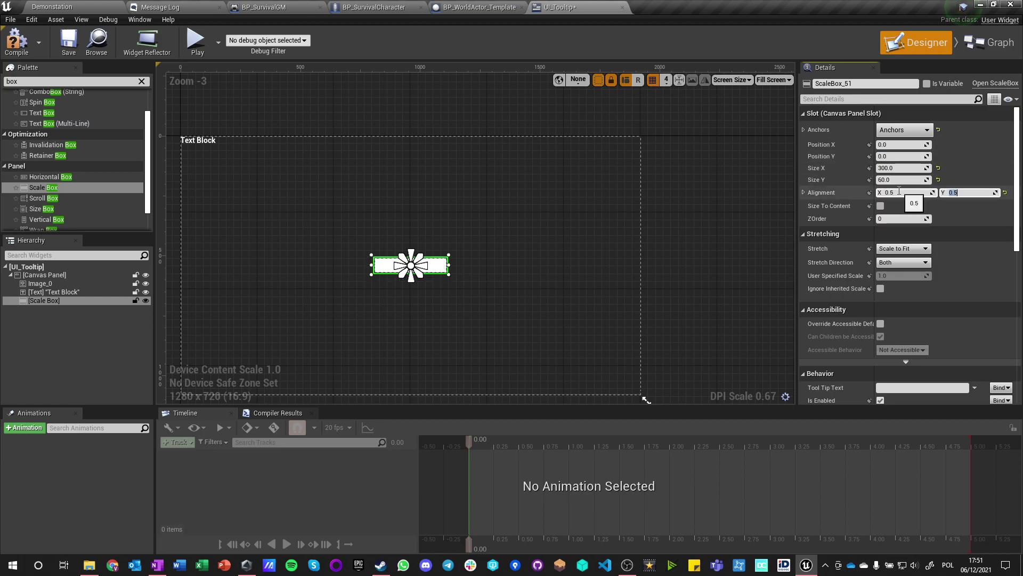
Step: Nest Image_0 inside the scale box and make it fill the slot horizontally and vertically
{"action": "left_click", "coordinate": [53, 318]}
{"action": "left_click_drag", "start_coordinate": [44, 285], "coordinate": [43, 301]}
{"action": "left_click", "coordinate": [41, 292]}
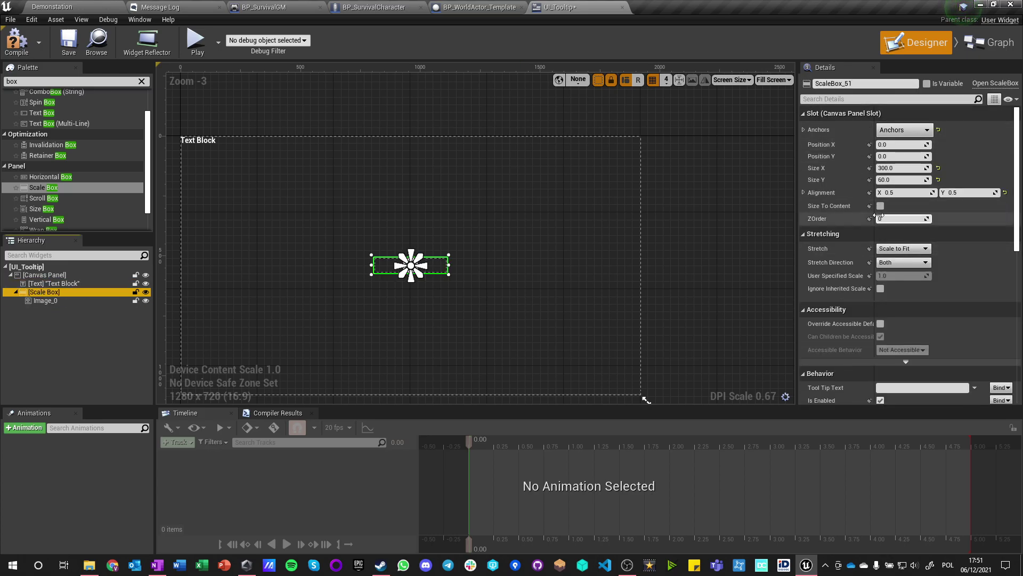
{"action": "left_click", "coordinate": [45, 301]}
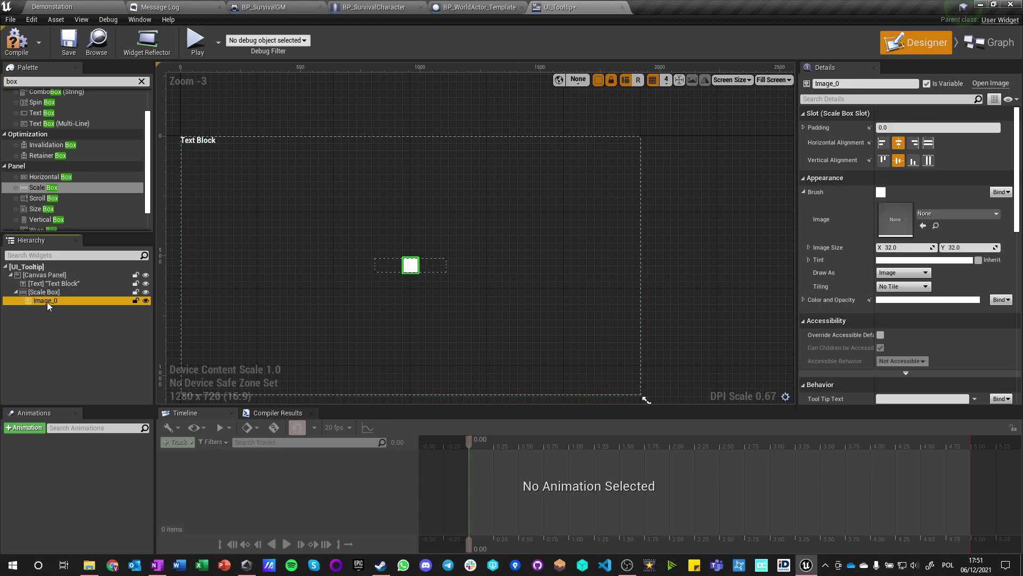
{"action": "left_click", "coordinate": [928, 143]}
{"action": "left_click", "coordinate": [928, 161]}
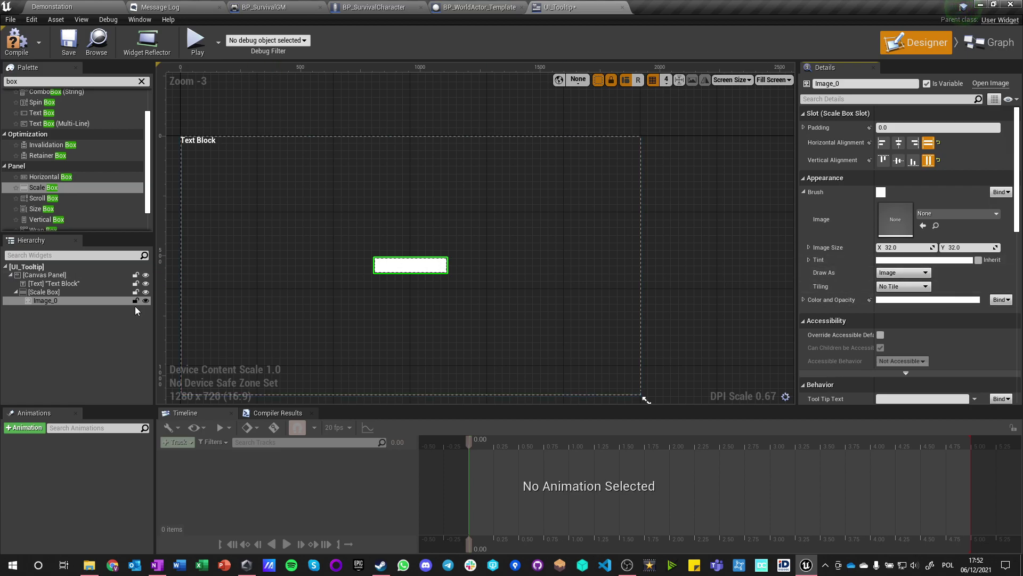
Step: Change Image_0's color and opacity to black with an alpha of 0.35
{"action": "scroll", "coordinate": [482, 302], "scroll_direction": "up", "scroll_amount": 5}
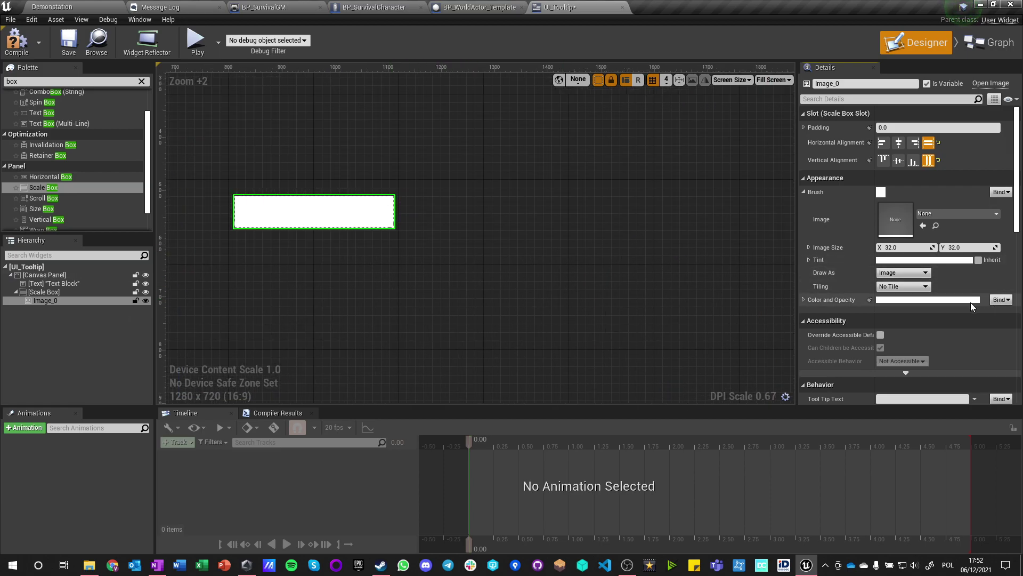
{"action": "left_click", "coordinate": [948, 299]}
{"action": "left_click_drag", "start_coordinate": [874, 399], "coordinate": [876, 417]}
{"action": "left_click_drag", "start_coordinate": [800, 504], "coordinate": [768, 504]}
{"action": "left_click", "coordinate": [798, 496]}
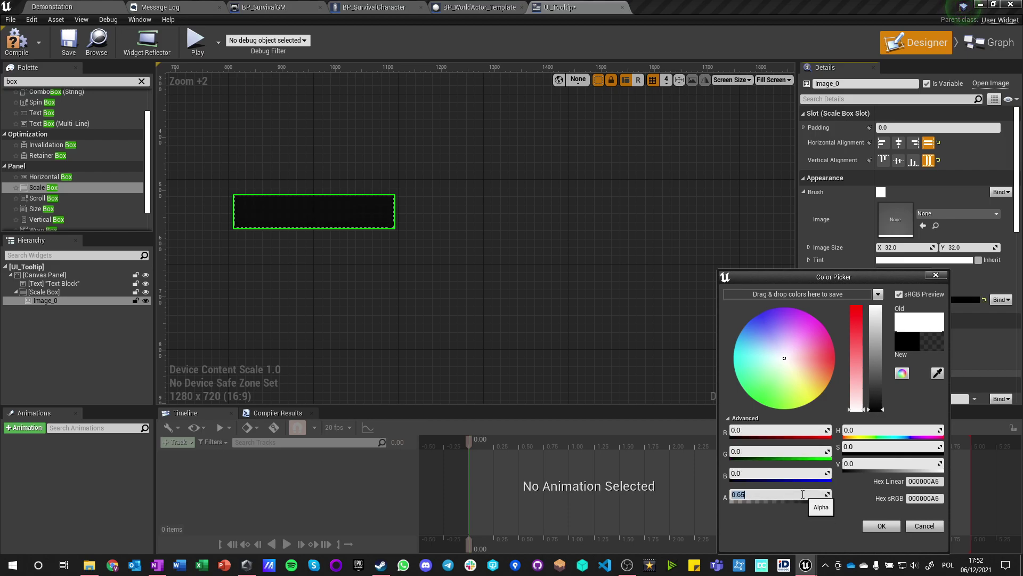
{"action": "type", "text": ".35"}
{"action": "key", "text": "Return"}
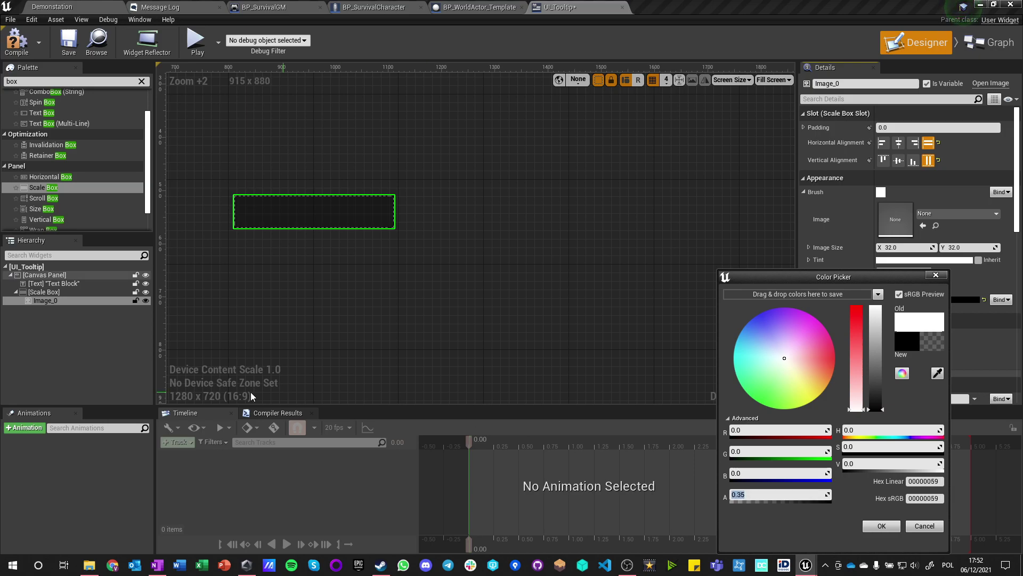
Step: Move Image_0 out of the scale box to the canvas panel and delete the empty scale box
{"action": "mouse_move", "coordinate": [40, 287]}
{"action": "left_mouse_down"}
{"action": "mouse_move", "coordinate": [46, 304]}
{"action": "mouse_move", "coordinate": [43, 286]}
{"action": "left_mouse_up"}
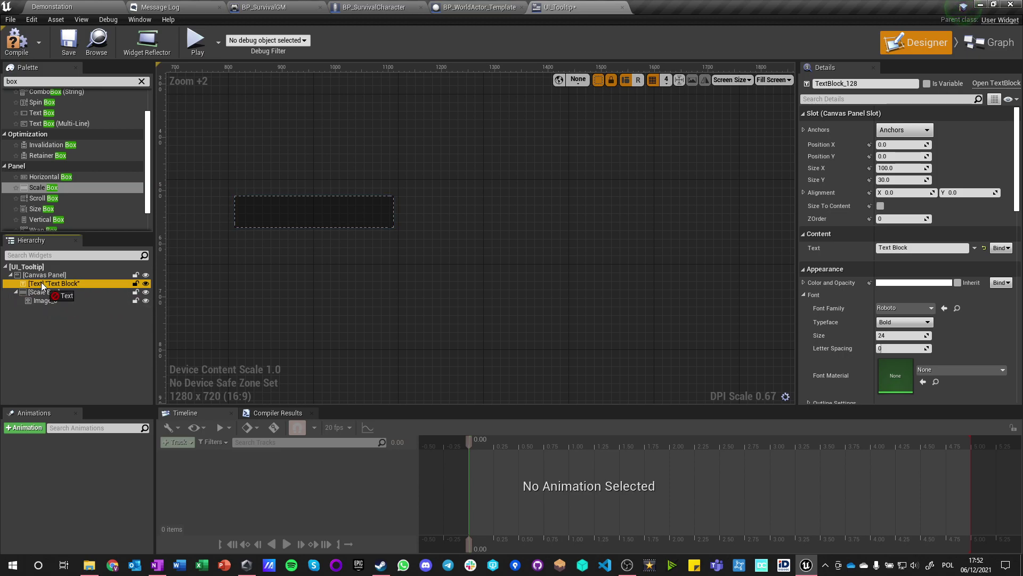
{"action": "right_click_drag", "start_coordinate": [255, 272], "coordinate": [336, 297]}
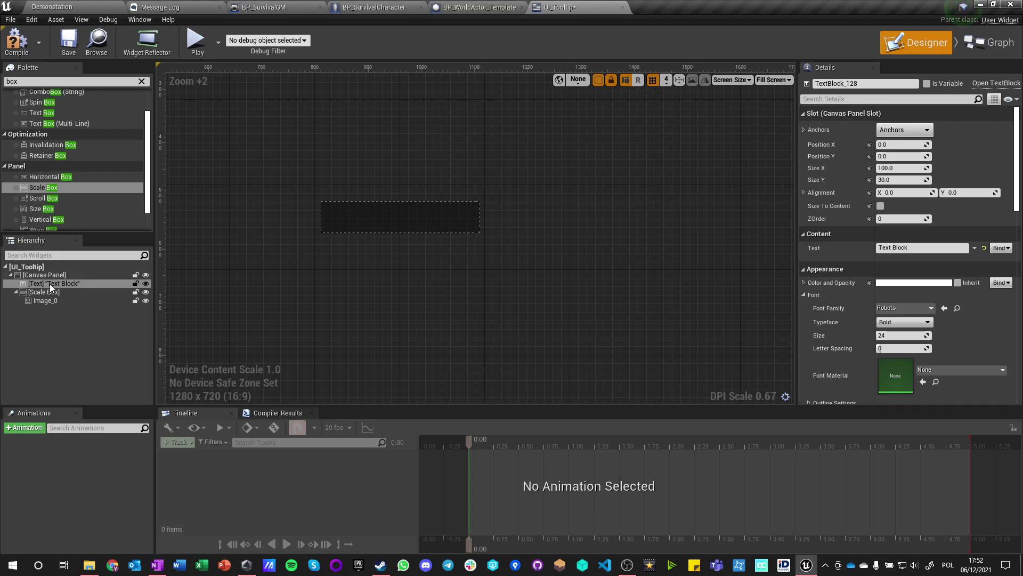
{"action": "left_click", "coordinate": [46, 292]}
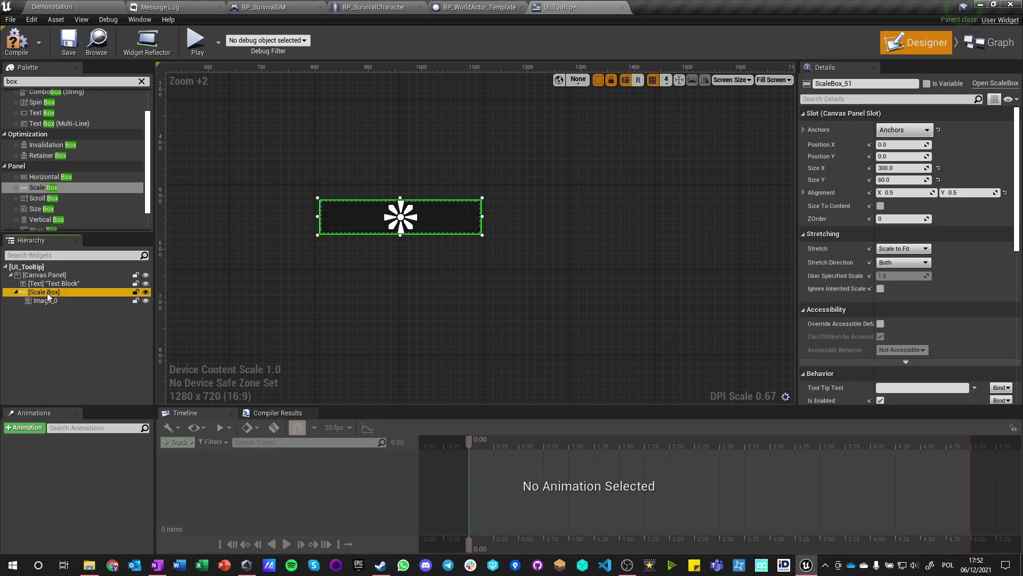
{"action": "left_click_drag", "start_coordinate": [46, 301], "coordinate": [40, 310]}
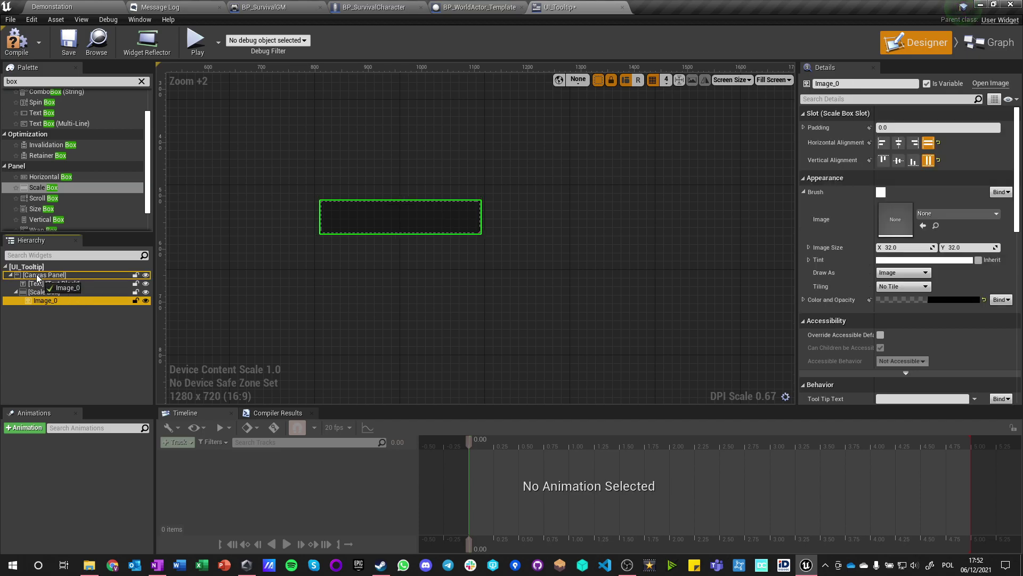
{"action": "left_click", "coordinate": [38, 292]}
{"action": "key", "text": "Delete"}
Step: Anchor Image_0 to the canvas centre and set its X and Y position to 0
{"action": "scroll", "coordinate": [341, 322], "scroll_direction": "down", "scroll_amount": 3}
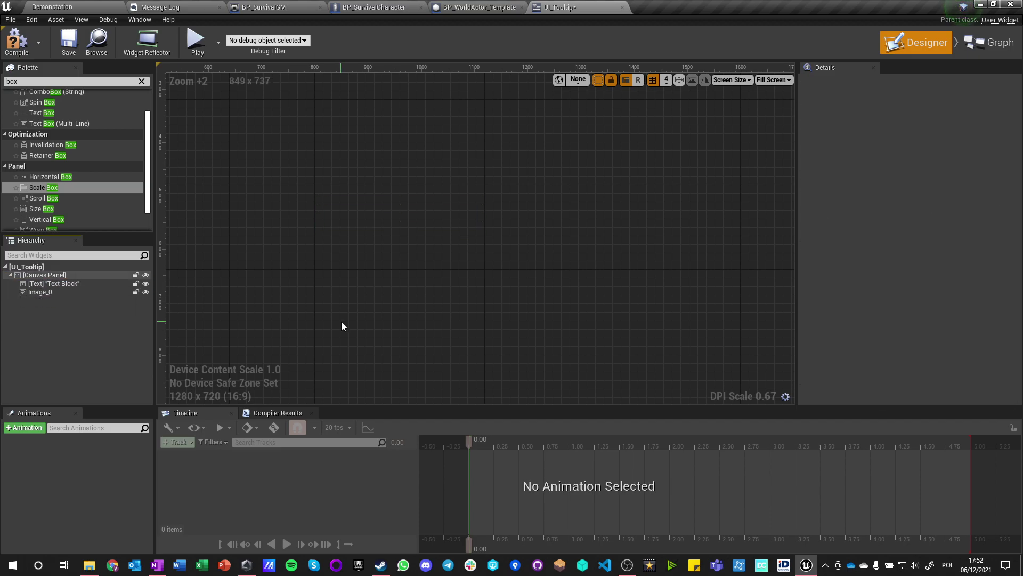
{"action": "scroll", "coordinate": [294, 271], "scroll_direction": "down", "scroll_amount": 3}
{"action": "scroll", "coordinate": [297, 236], "scroll_direction": "up", "scroll_amount": 2}
{"action": "left_click", "coordinate": [34, 292]}
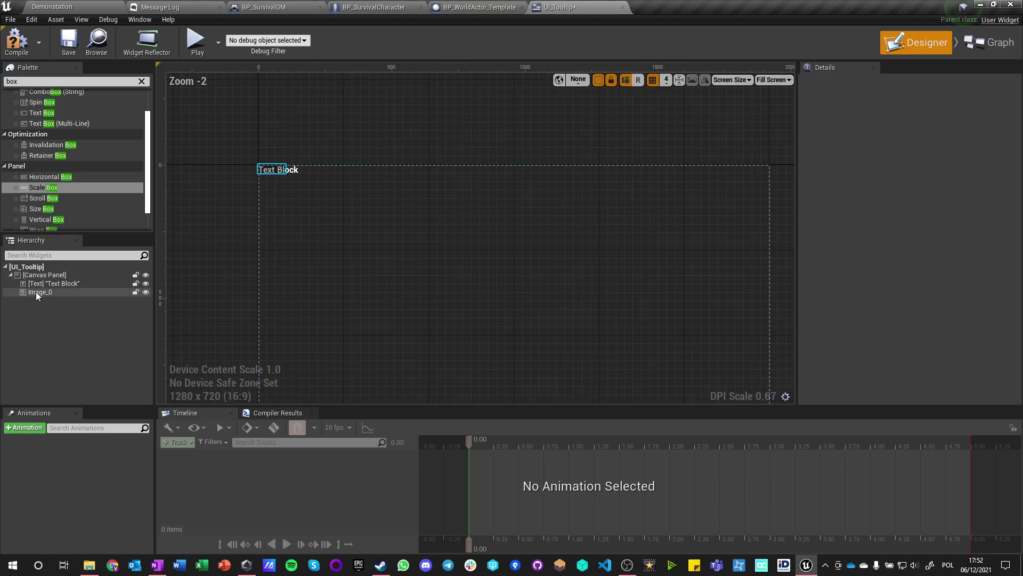
{"action": "left_click", "coordinate": [904, 130]}
{"action": "left_click", "coordinate": [932, 198]}
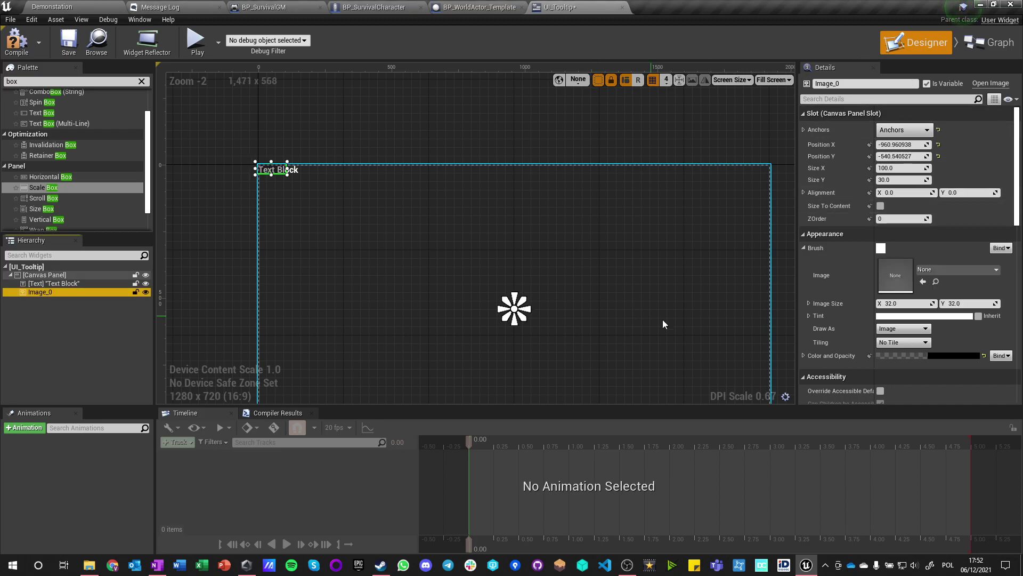
{"action": "left_click", "coordinate": [900, 144]}
{"action": "type", "text": "0"}
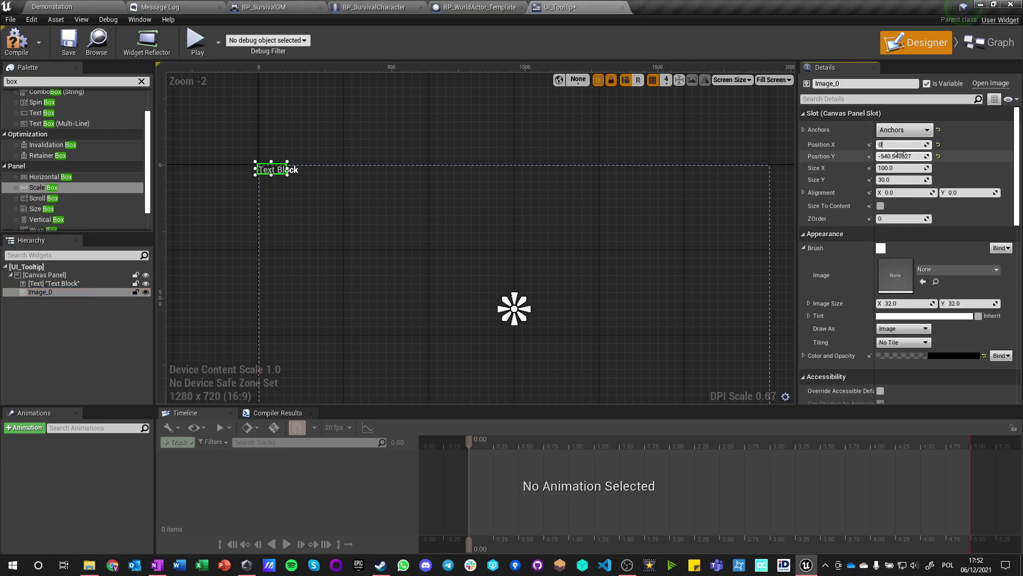
{"action": "key", "text": "Return"}
{"action": "left_click", "coordinate": [900, 156]}
{"action": "type", "text": "0"}
{"action": "key", "text": "Return"}
Step: Set Image_0's size to 300 by 60 and its X and Y alignment to 0.5
{"action": "left_click", "coordinate": [897, 169]}
{"action": "key", "text": "Tab"}
{"action": "type", "text": "60"}
{"action": "key", "text": "Return"}
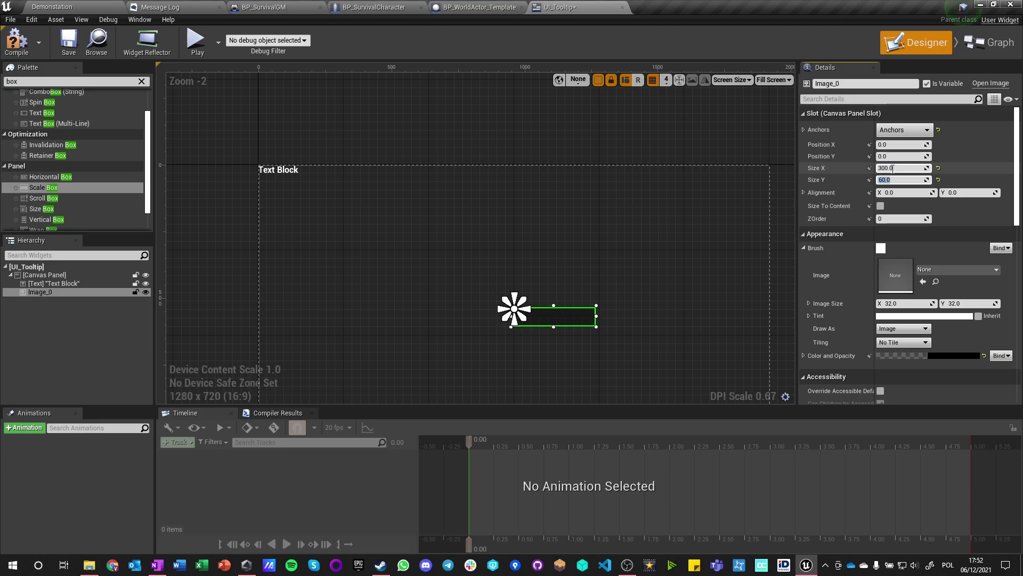
{"action": "left_click", "coordinate": [903, 193]}
{"action": "type", "text": ".5"}
{"action": "key", "text": "Tab"}
{"action": "type", "text": ".5"}
{"action": "key", "text": "Return"}
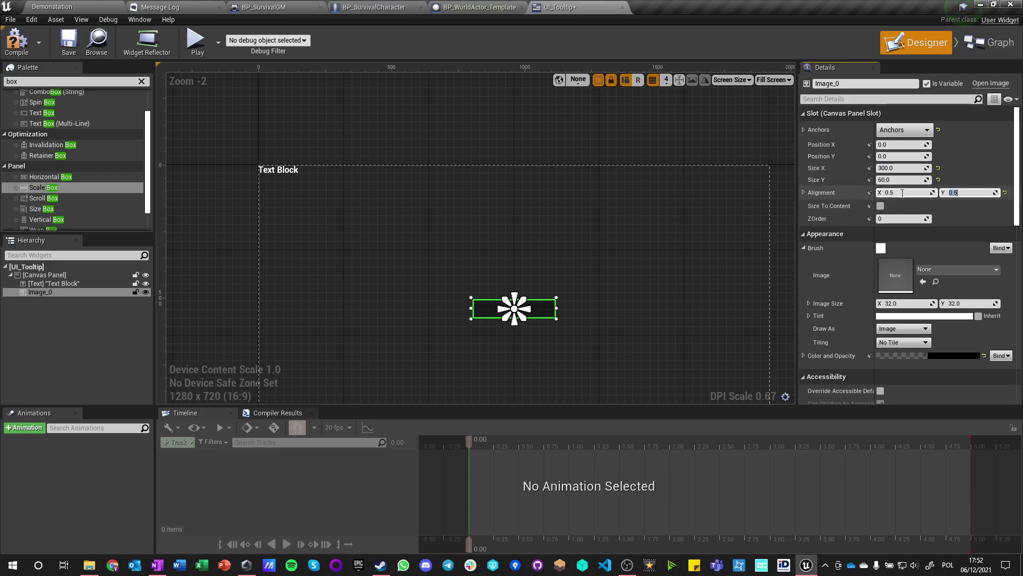
Step: Review the color and opacity of Image_0
{"action": "scroll", "coordinate": [933, 308], "scroll_direction": "down", "scroll_amount": 2}
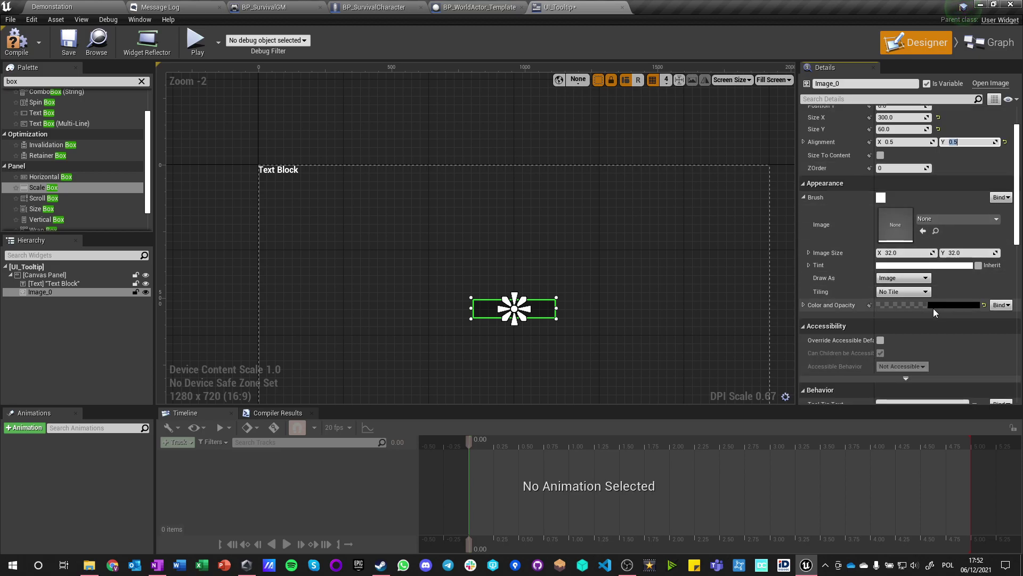
{"action": "left_click", "coordinate": [965, 305]}
{"action": "left_click", "coordinate": [398, 307]}
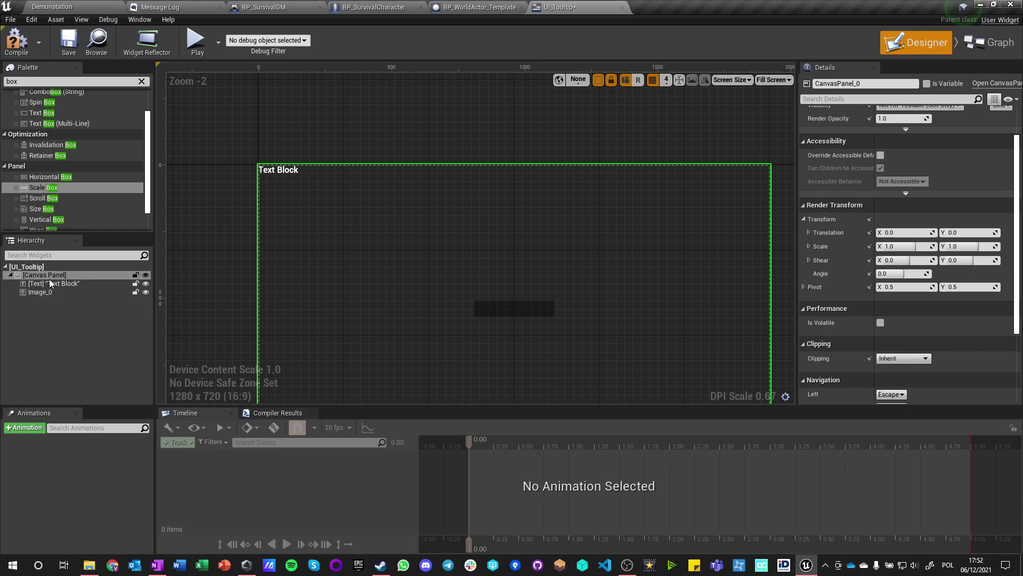
Step: Anchor the text block to the canvas centre and set its X and Y position to 0
{"action": "left_click", "coordinate": [54, 283]}
{"action": "scroll", "coordinate": [880, 186], "scroll_direction": "up", "scroll_amount": 3}
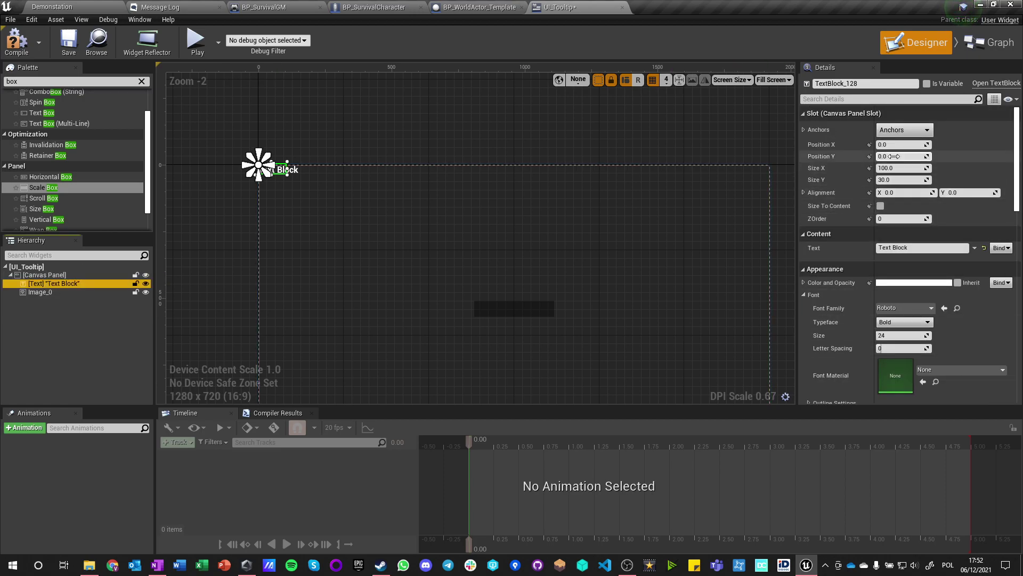
{"action": "left_click", "coordinate": [897, 132]}
{"action": "left_click", "coordinate": [944, 202]}
{"action": "left_click", "coordinate": [901, 144]}
{"action": "type", "text": "0"}
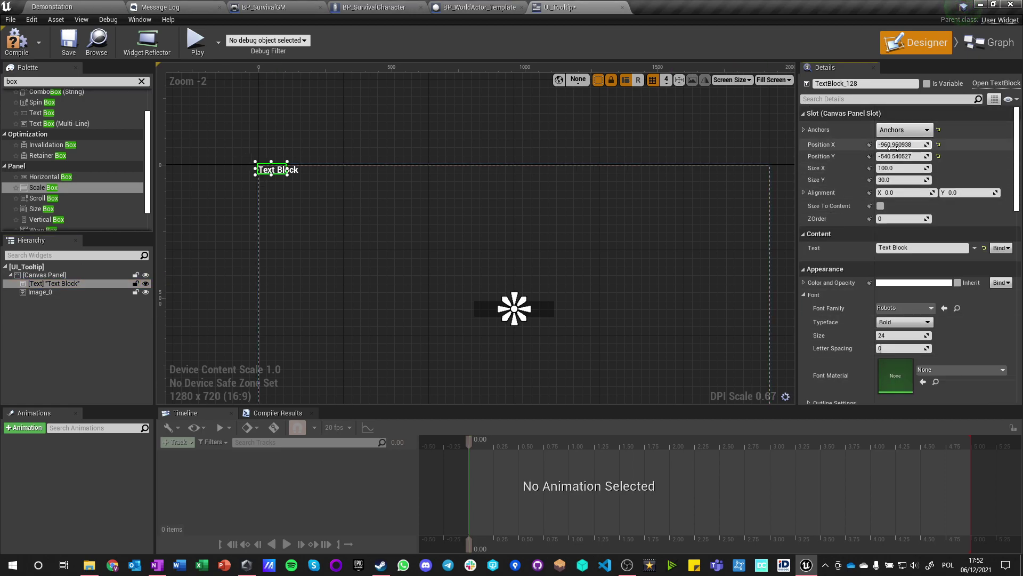
{"action": "key", "text": "Tab"}
{"action": "type", "text": "0"}
Step: Set the text block's size to 300 by 60 and its X and Y alignment to 0.5
{"action": "key", "text": "Tab"}
{"action": "type", "text": "300"}
{"action": "key", "text": "Tab"}
{"action": "left_click", "coordinate": [902, 192]}
{"action": "type", "text": "0.5"}
{"action": "key", "text": "Tab"}
{"action": "type", "text": "0.5"}
{"action": "key", "text": "Return"}
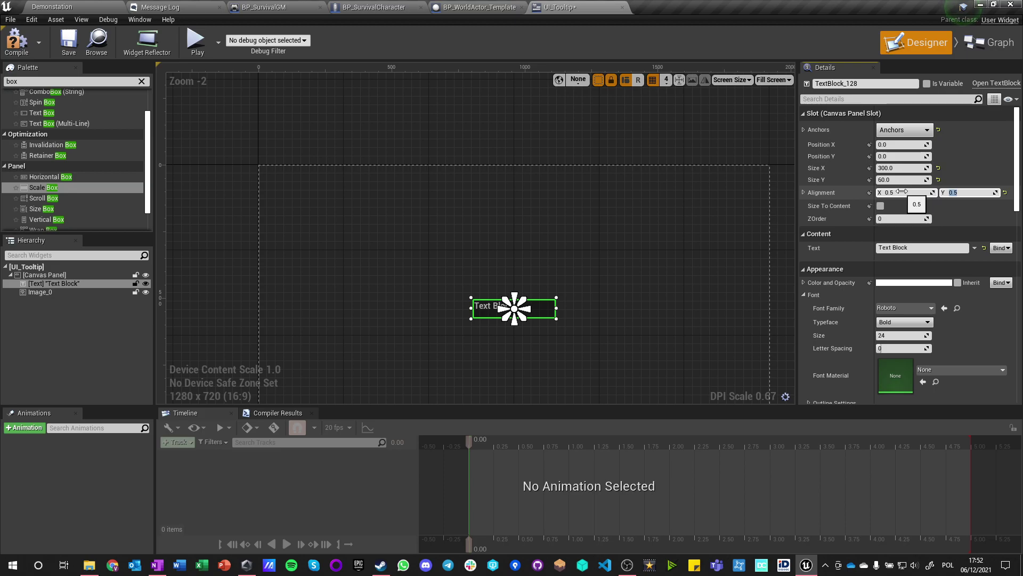
Step: Set the text block's font size to 16
{"action": "left_click", "coordinate": [890, 322]}
{"action": "left_click", "coordinate": [890, 327]}
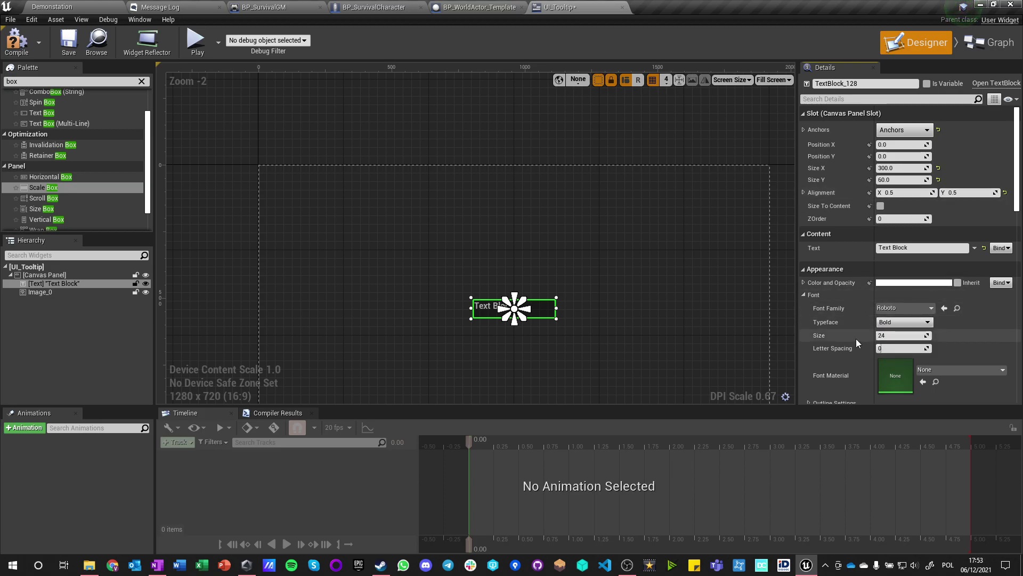
{"action": "scroll", "coordinate": [856, 338], "scroll_direction": "down", "scroll_amount": 3}
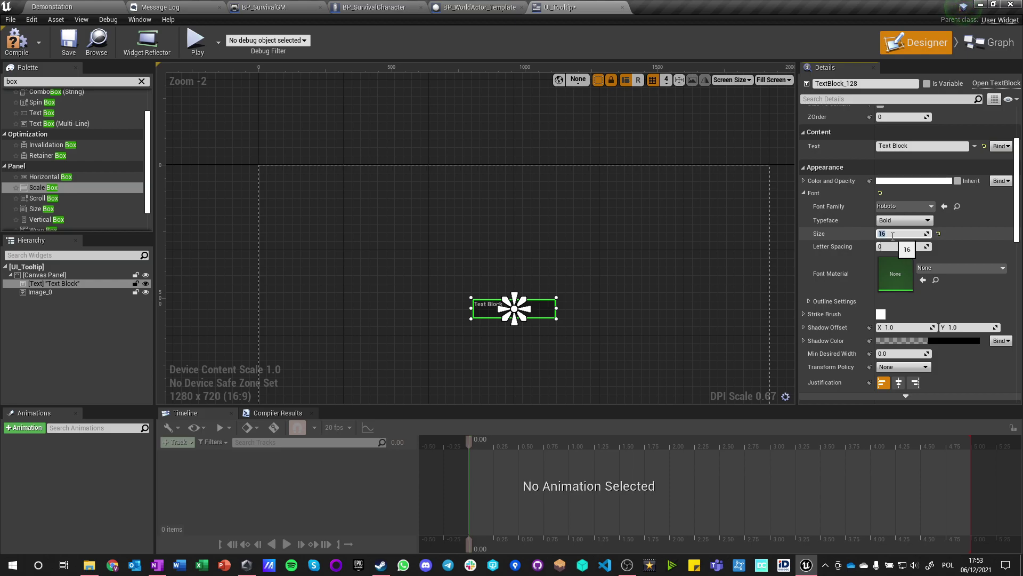
Step: Set the text block's justification to centre
{"action": "scroll", "coordinate": [940, 292], "scroll_direction": "up", "scroll_amount": 3}
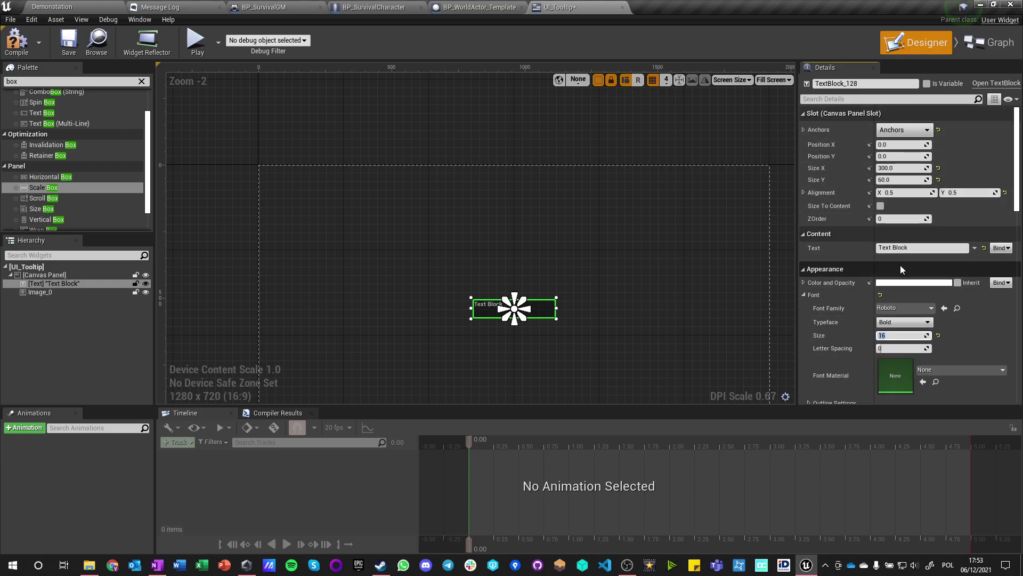
{"action": "scroll", "coordinate": [913, 271], "scroll_direction": "down", "scroll_amount": 1}
{"action": "scroll", "coordinate": [913, 268], "scroll_direction": "down", "scroll_amount": 4}
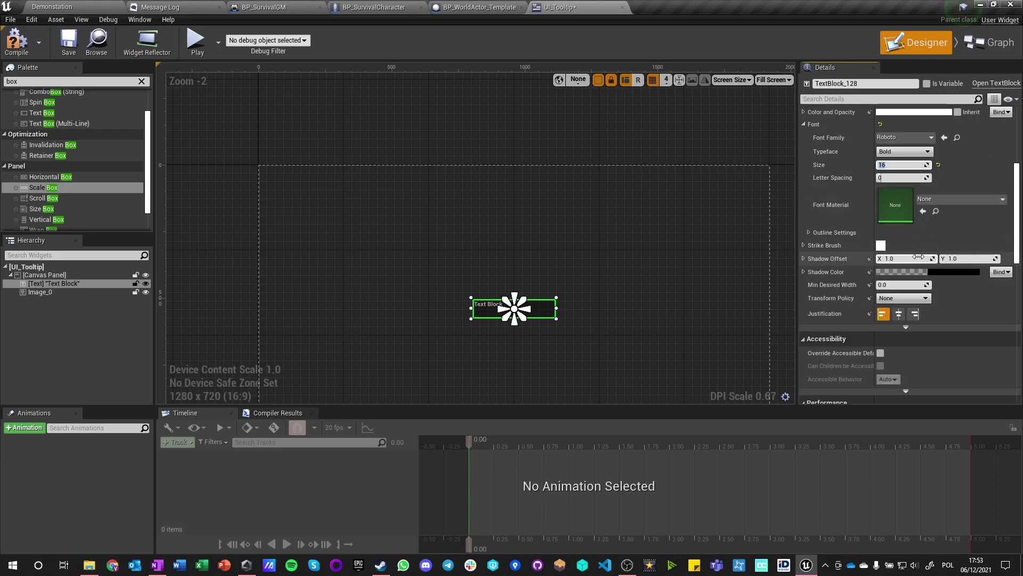
{"action": "scroll", "coordinate": [909, 258], "scroll_direction": "down", "scroll_amount": 1}
{"action": "left_click", "coordinate": [899, 280]}
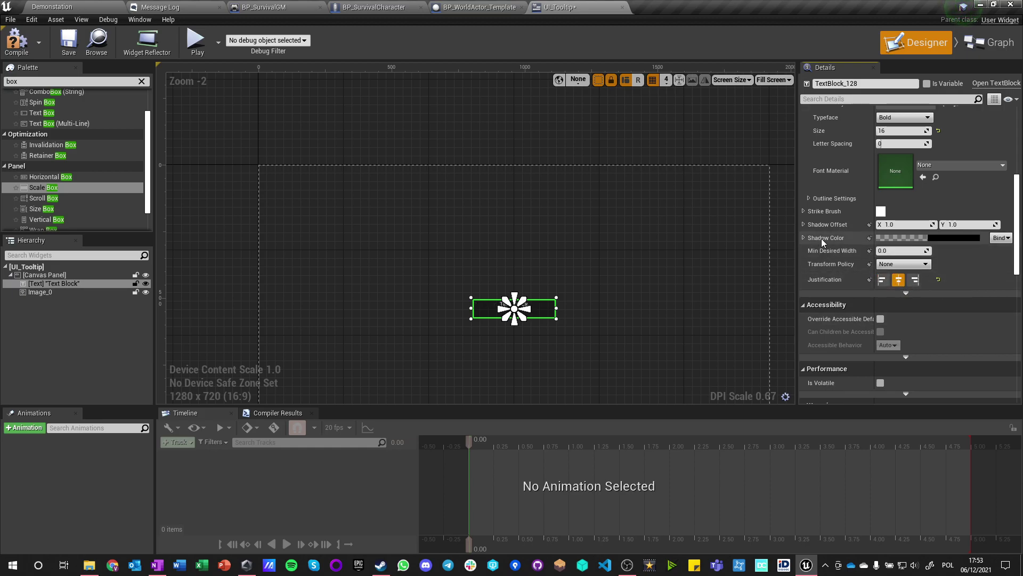
Step: Look through the text block's remaining properties, from accessibility to localization, and inspect the text's placement on the canvas
{"action": "scroll", "coordinate": [849, 277], "scroll_direction": "down", "scroll_amount": 2}
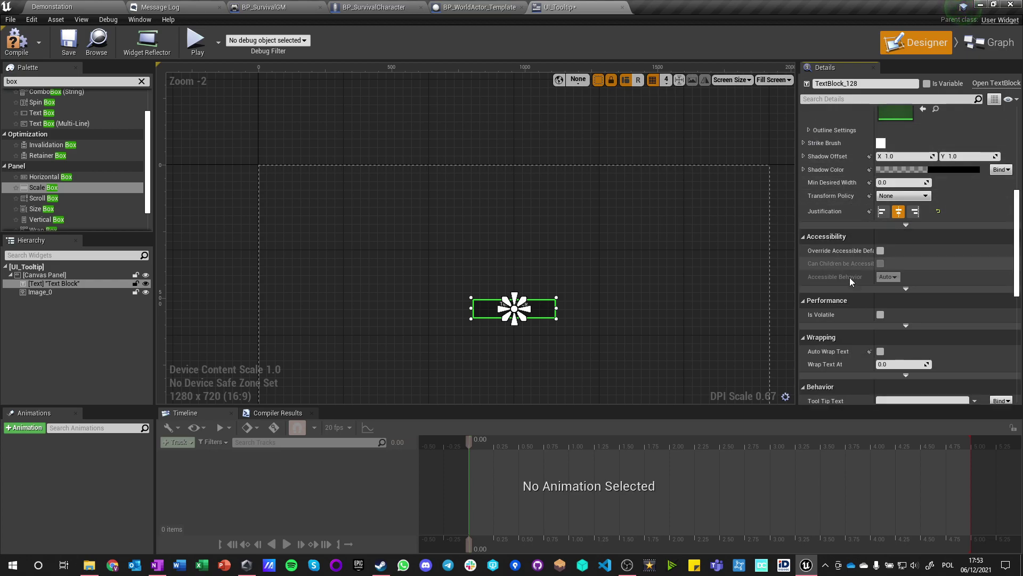
{"action": "scroll", "coordinate": [852, 285], "scroll_direction": "down", "scroll_amount": 4}
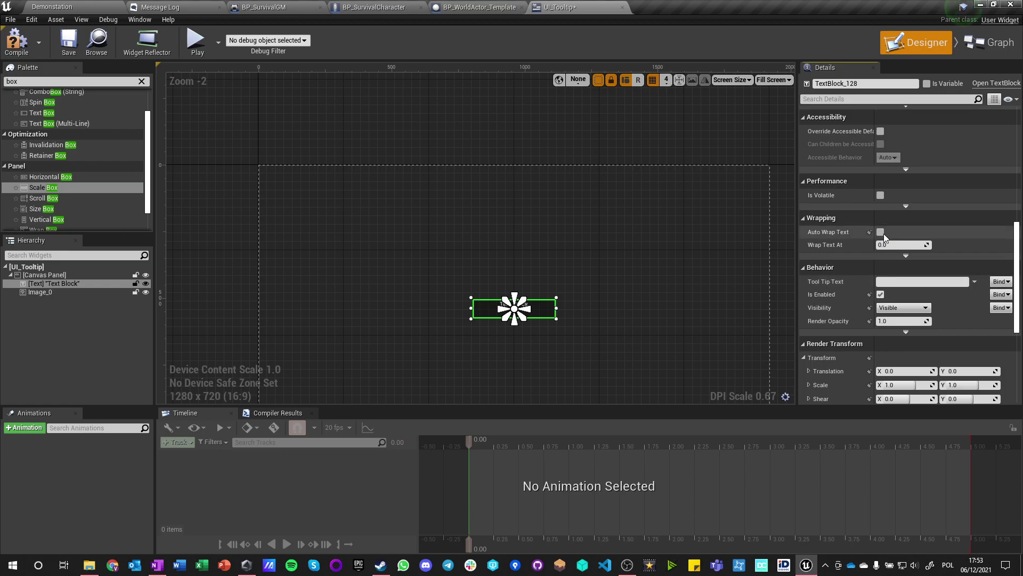
{"action": "scroll", "coordinate": [840, 304], "scroll_direction": "down", "scroll_amount": 1}
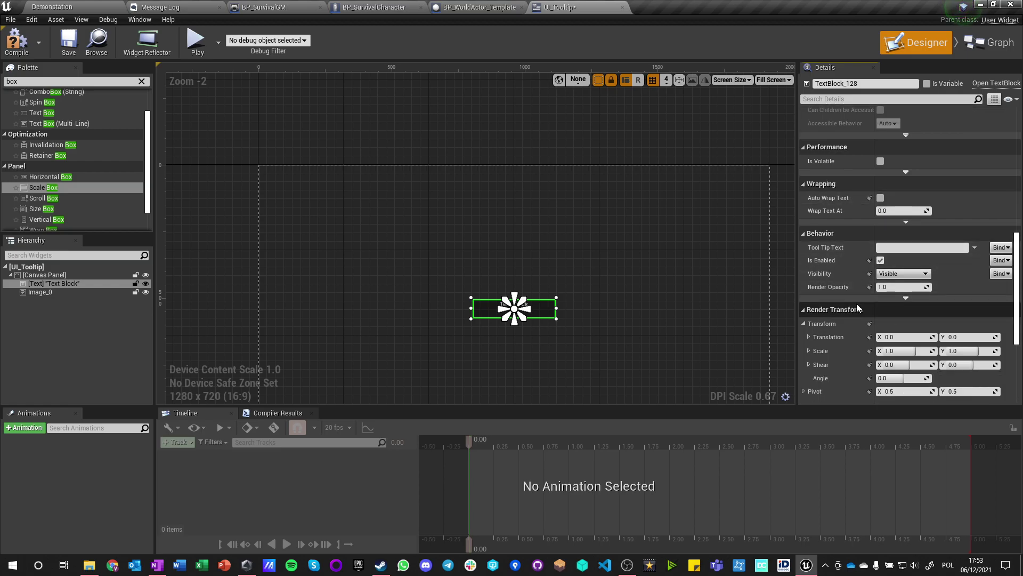
{"action": "scroll", "coordinate": [856, 307], "scroll_direction": "down", "scroll_amount": 2}
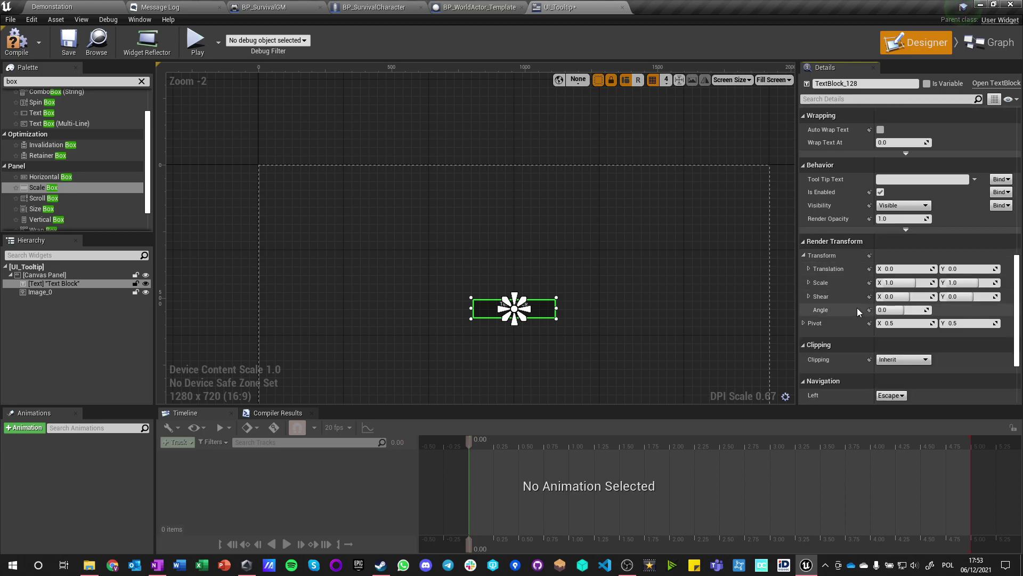
{"action": "scroll", "coordinate": [857, 308], "scroll_direction": "down", "scroll_amount": 2}
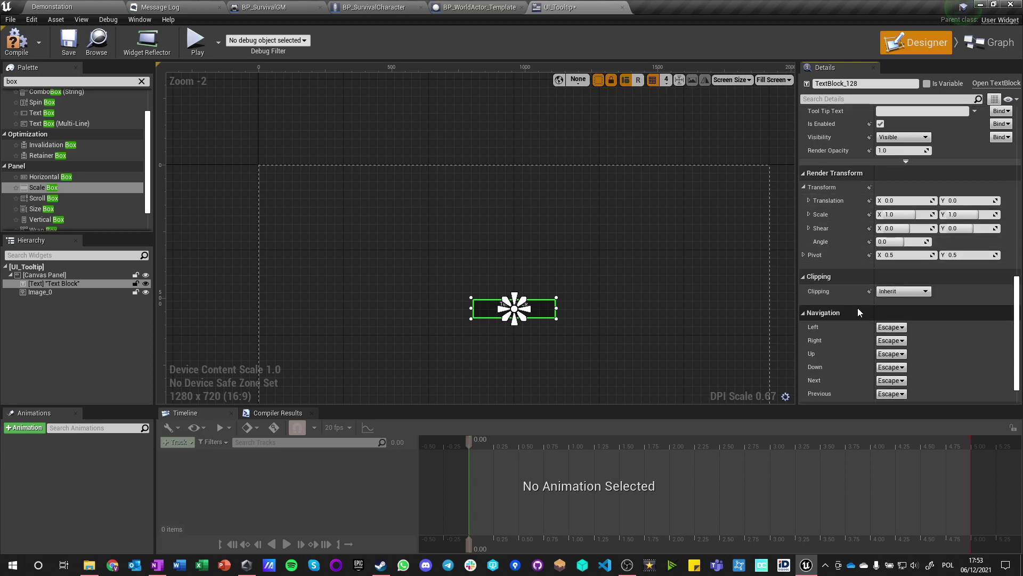
{"action": "scroll", "coordinate": [858, 308], "scroll_direction": "down", "scroll_amount": 1}
{"action": "scroll", "coordinate": [516, 341], "scroll_direction": "up", "scroll_amount": 11}
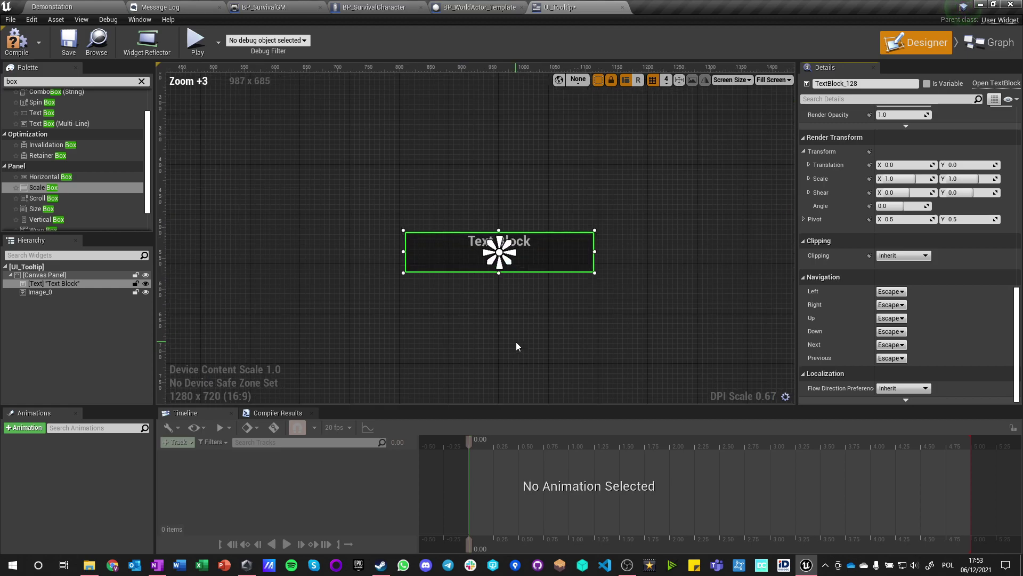
Step: Try Y alignments of -1, 0 and 0.2 on the text block
{"action": "scroll", "coordinate": [886, 299], "scroll_direction": "up", "scroll_amount": 12}
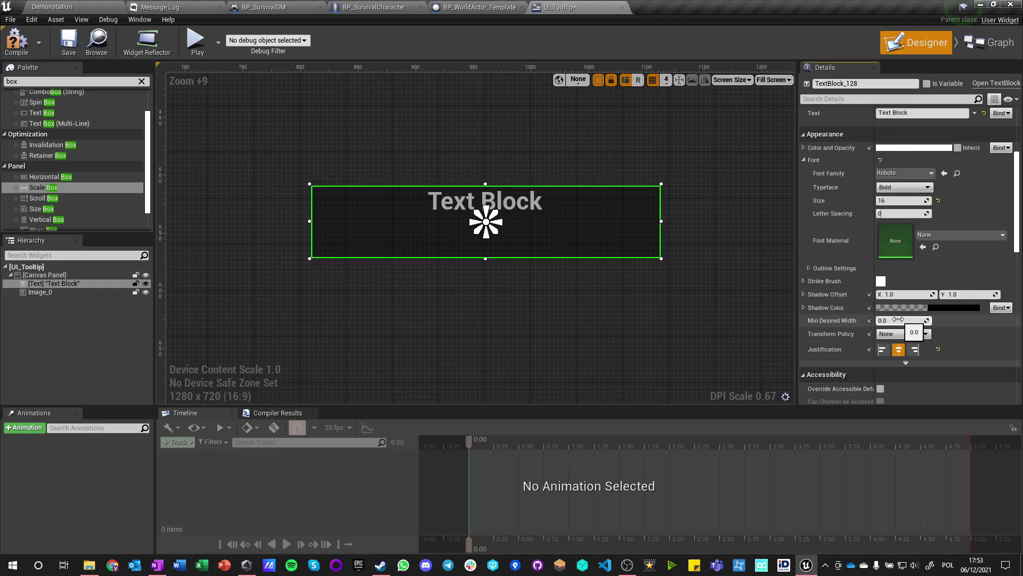
{"action": "scroll", "coordinate": [837, 315], "scroll_direction": "up", "scroll_amount": 2}
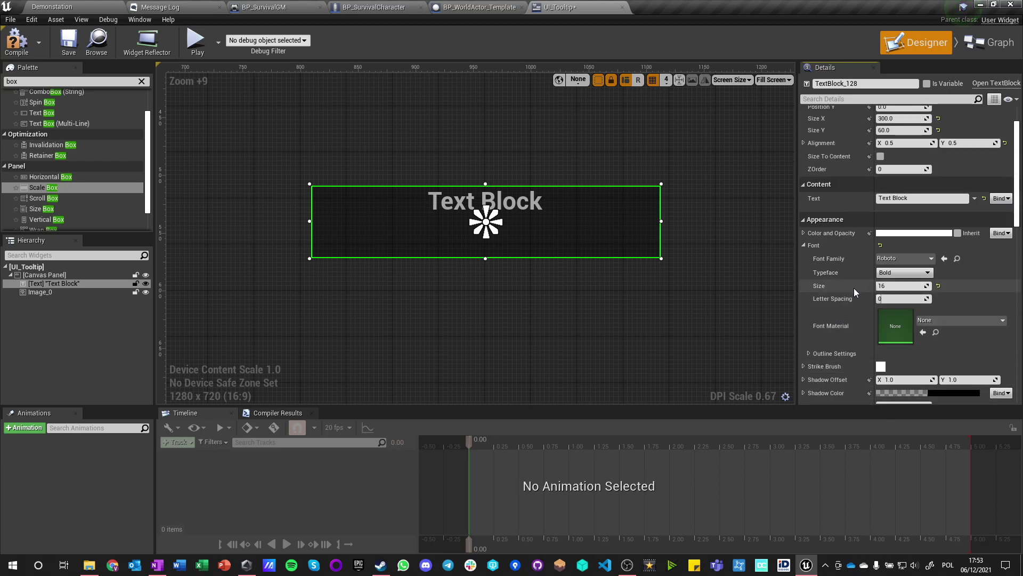
{"action": "scroll", "coordinate": [855, 290], "scroll_direction": "up", "scroll_amount": 1}
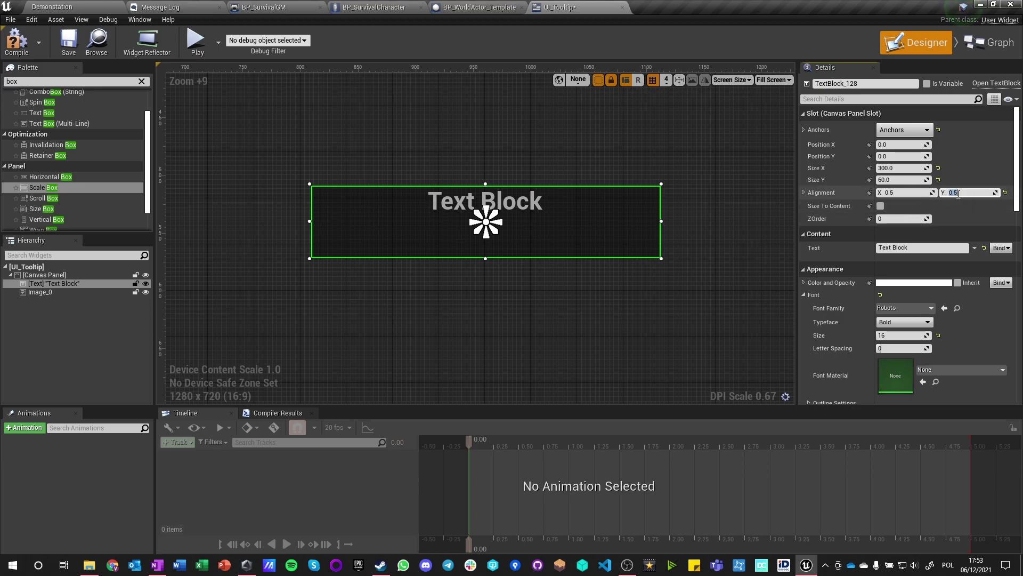
{"action": "key", "text": "Return"}
{"action": "type", "text": "-1"}
{"action": "key", "text": "Return"}
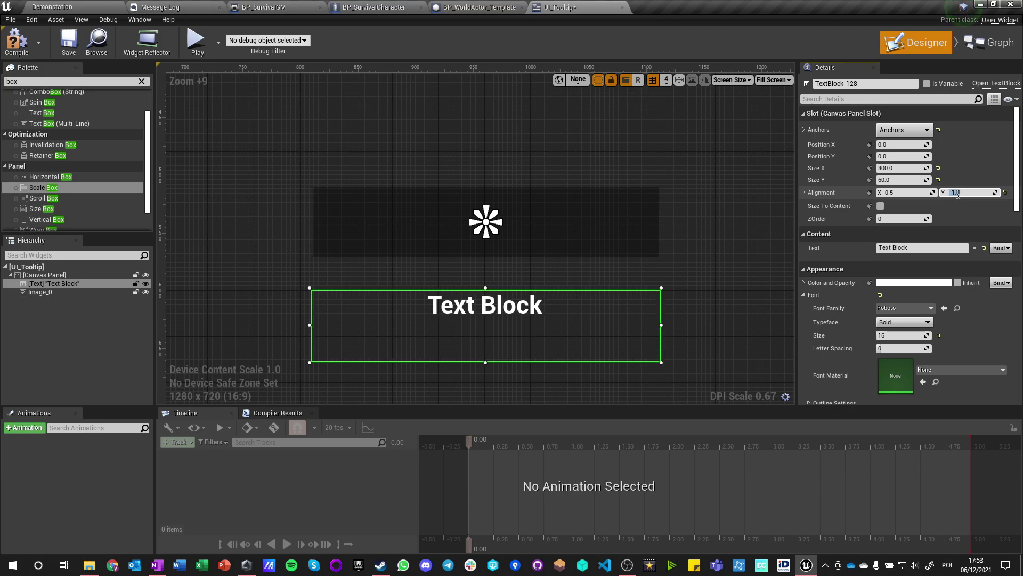
{"action": "key", "text": "Return"}
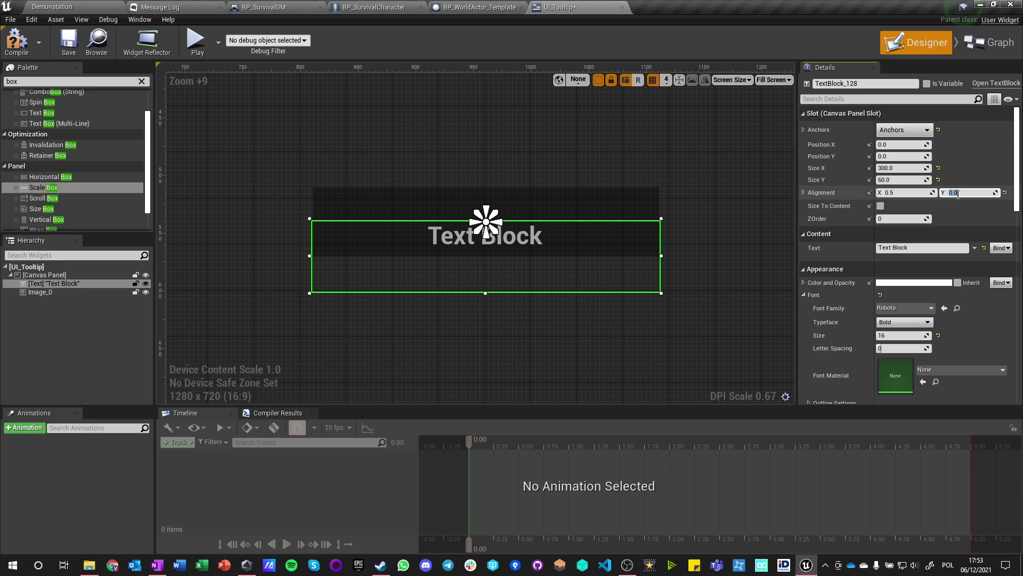
{"action": "type", "text": "0.2"}
{"action": "key", "text": "Return"}
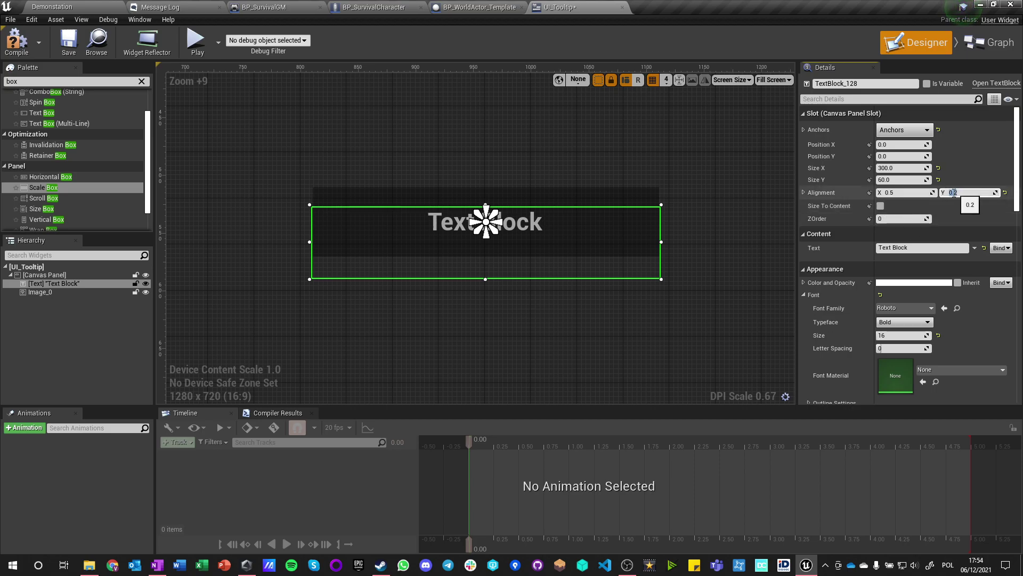
Step: Make the text block size to its content with a Y alignment of 0.5, and compile and save the widget
{"action": "left_click", "coordinate": [881, 206]}
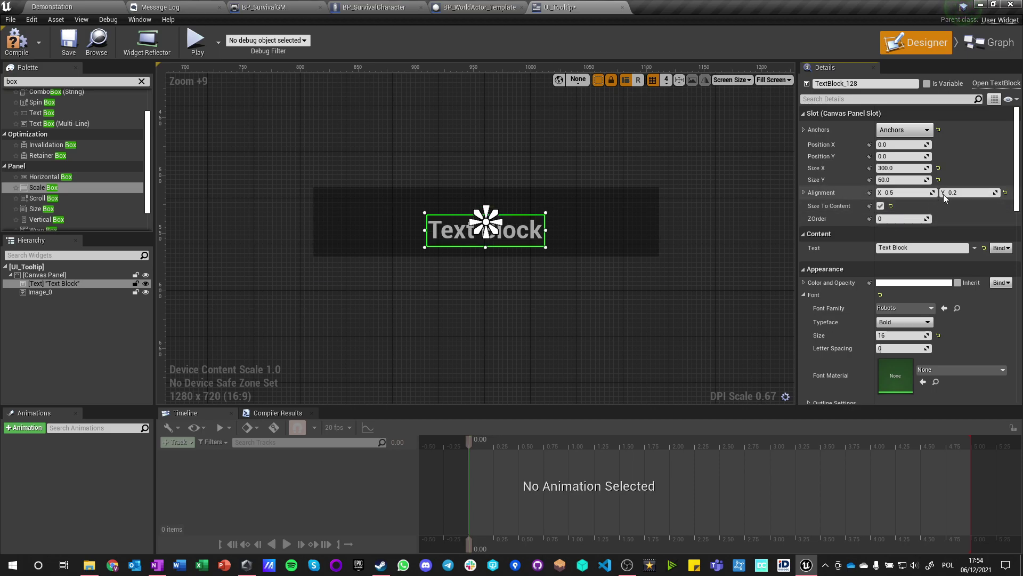
{"action": "key", "text": "Return"}
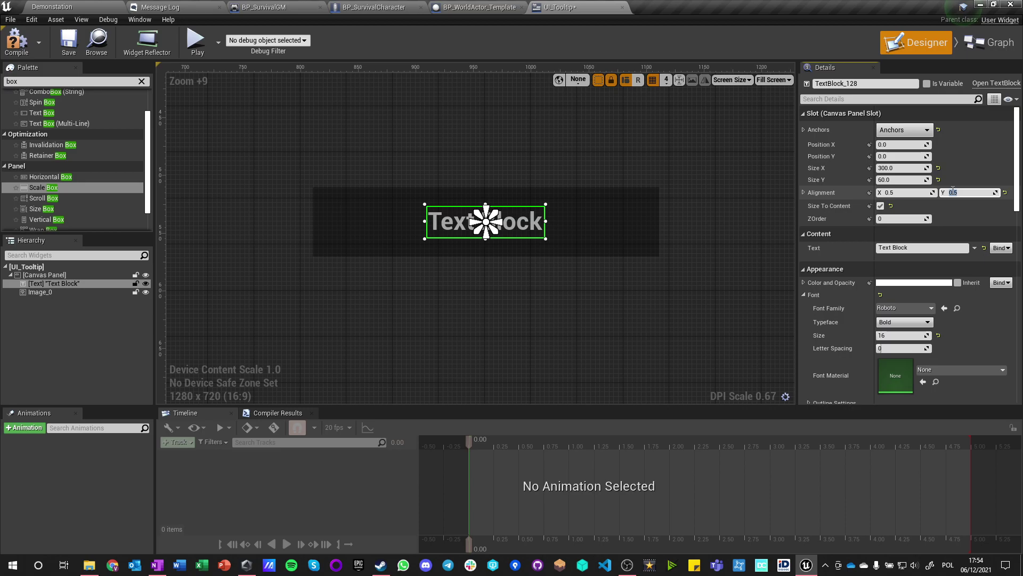
{"action": "left_click", "coordinate": [16, 42]}
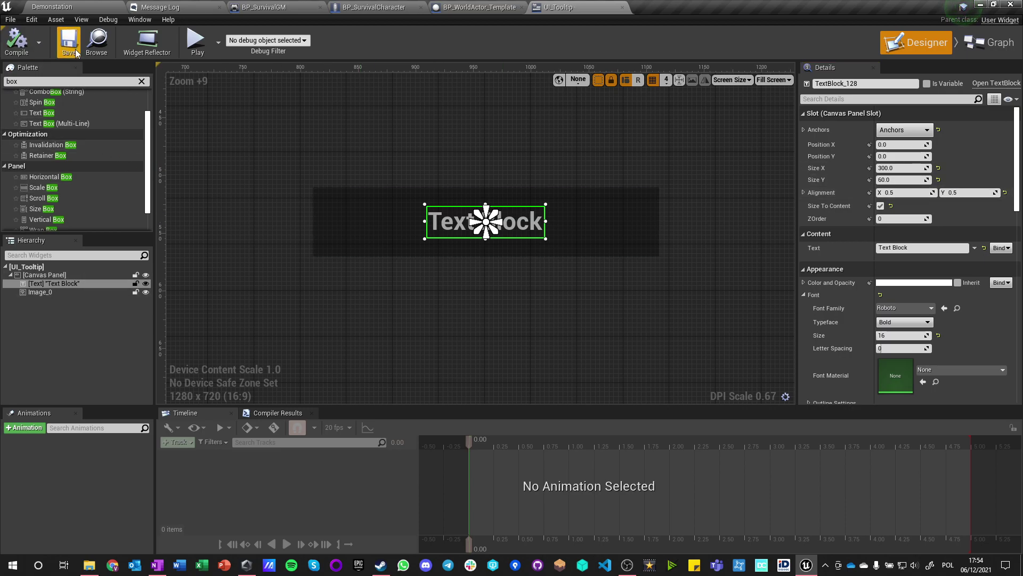
{"action": "scroll", "coordinate": [360, 307], "scroll_direction": "down", "scroll_amount": 2}
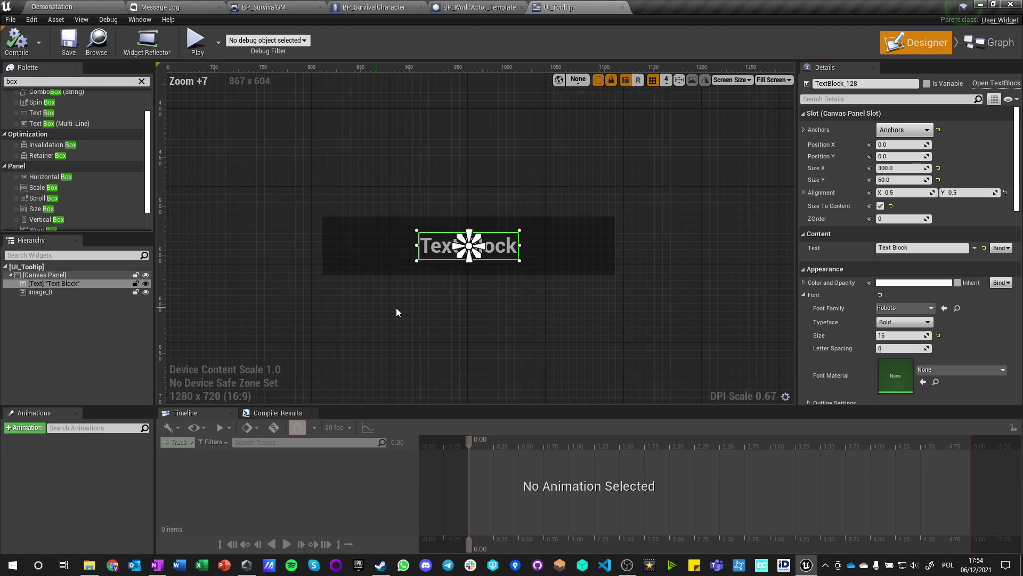
Step: Create a binding function for the text block's text and promote its return value to a variable
{"action": "left_click", "coordinate": [1001, 248]}
{"action": "left_click", "coordinate": [992, 264]}
{"action": "right_click", "coordinate": [684, 353]}
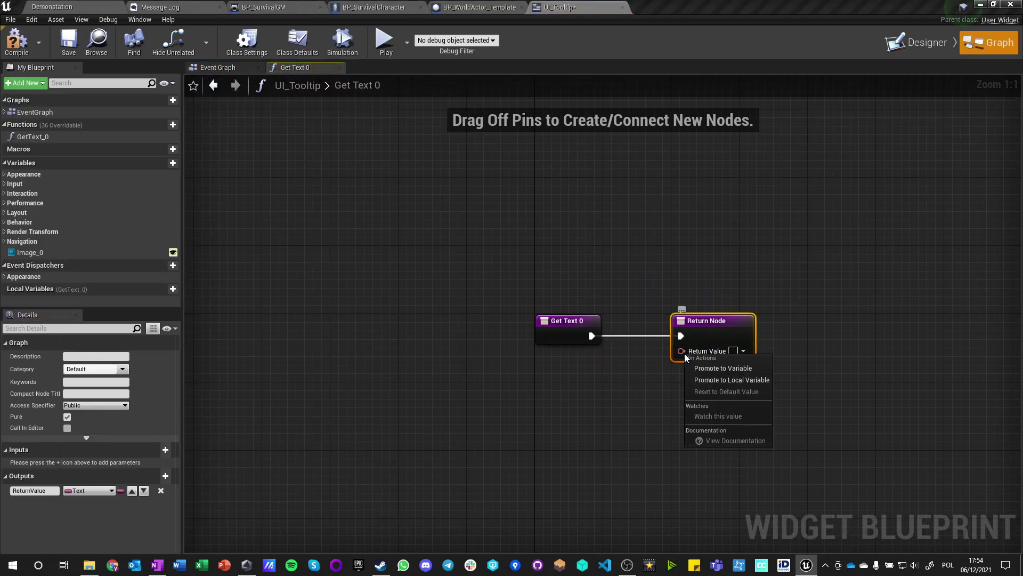
{"action": "left_click", "coordinate": [708, 371]}
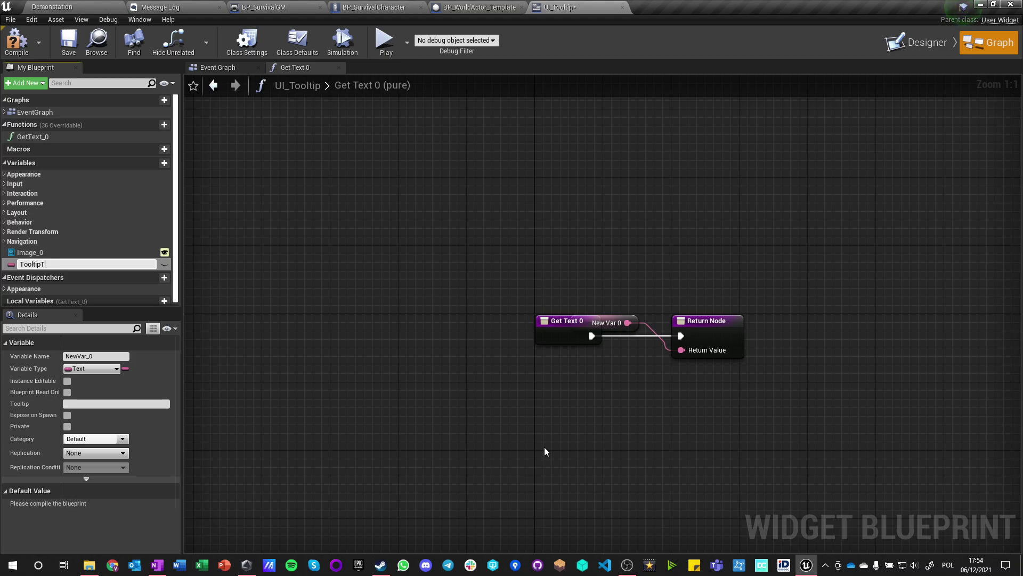
Step: Name the variable TheTooltipText, make it instance editable and exposed on spawn, and compile and save the widget
{"action": "key", "text": "Return"}
{"action": "key", "text": "BackSpace"}
{"action": "key", "text": "BackSpace"}
{"action": "type", "text": "T"}
{"action": "key", "text": "Return"}
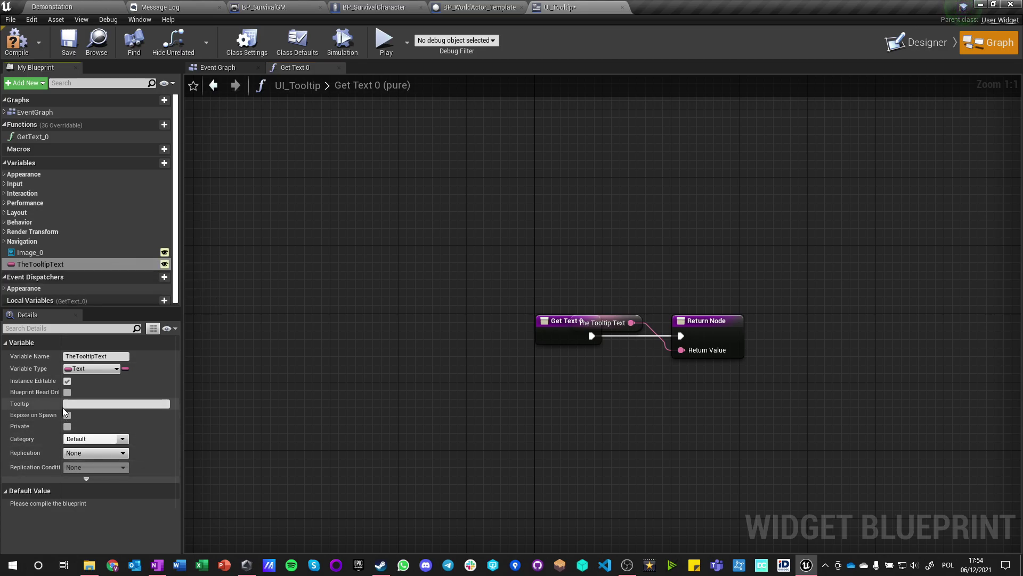
{"action": "key", "text": "F7"}
{"action": "key", "text": "ctrl+s"}
Step: Add a custom event named UpdateText below Event Tick in the widget's Event Graph
{"action": "left_click", "coordinate": [231, 71]}
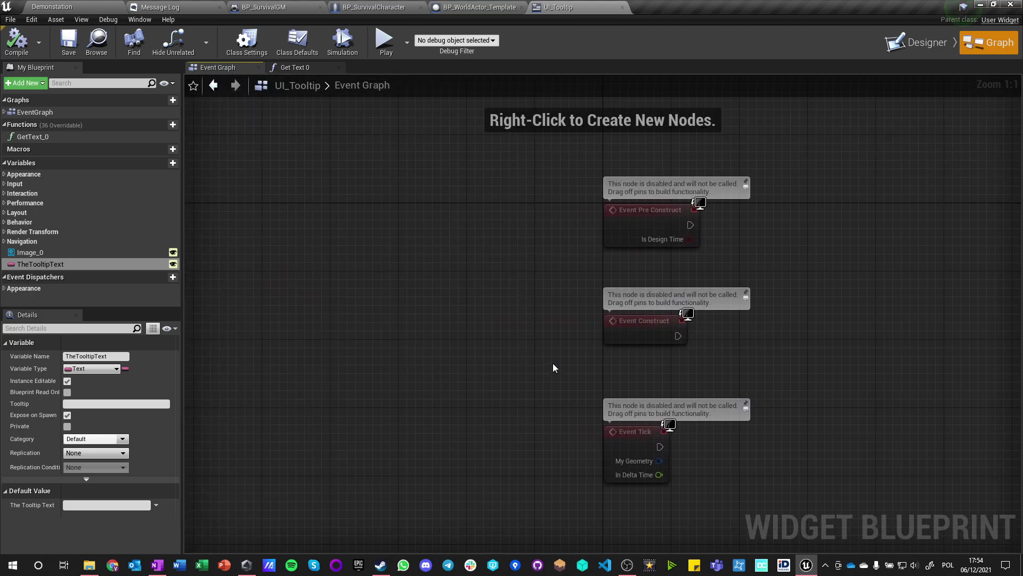
{"action": "right_click_drag", "start_coordinate": [437, 449], "coordinate": [427, 321]}
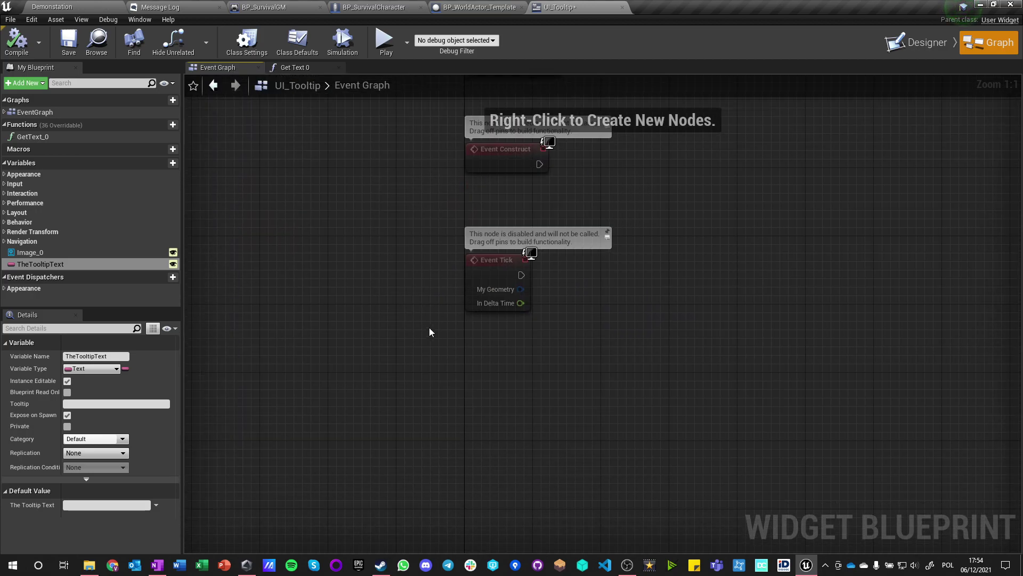
{"action": "right_click", "coordinate": [484, 372]}
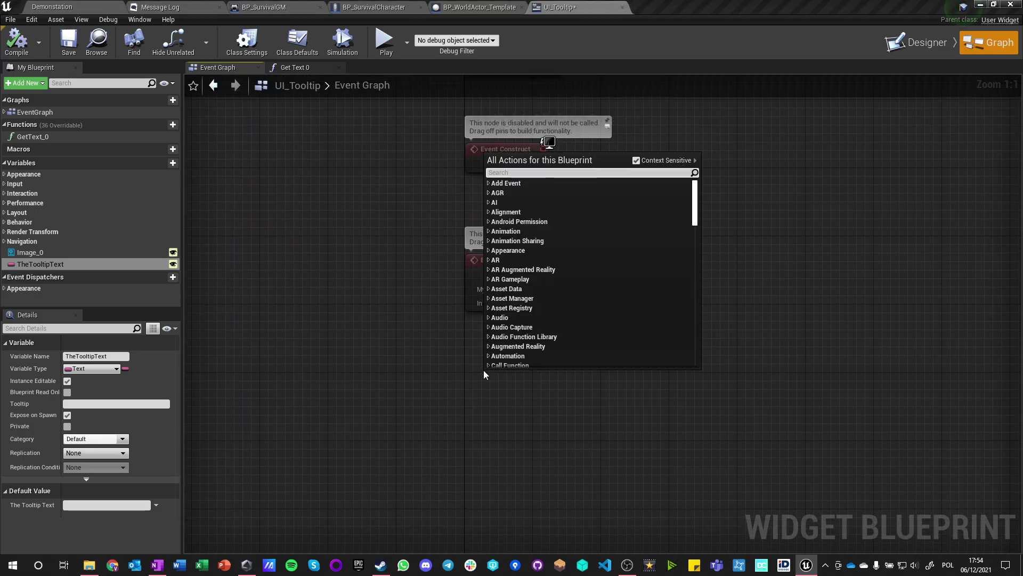
{"action": "type", "text": "custom even"}
{"action": "key", "text": "Return"}
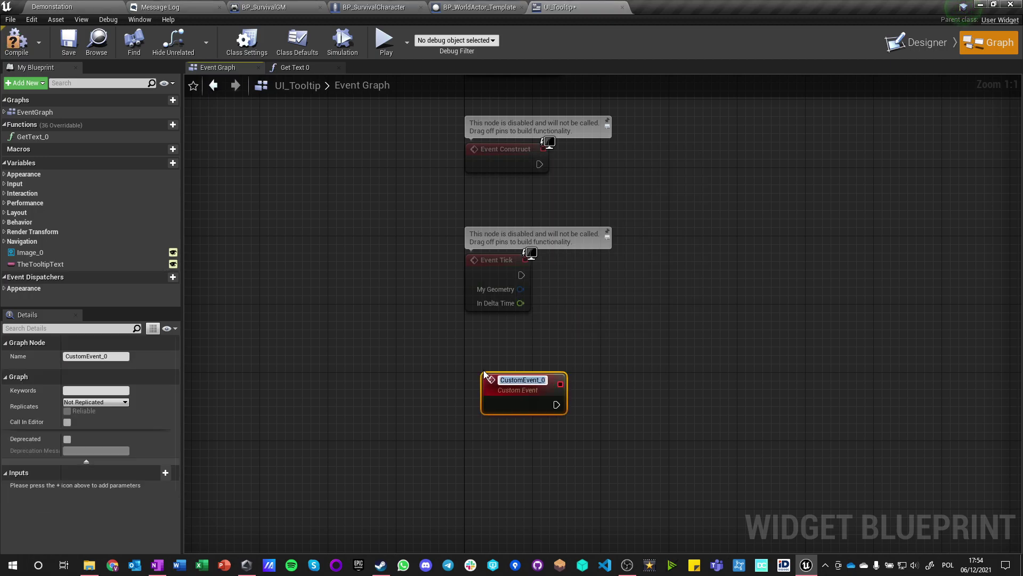
{"action": "type", "text": "UpdateTExt"}
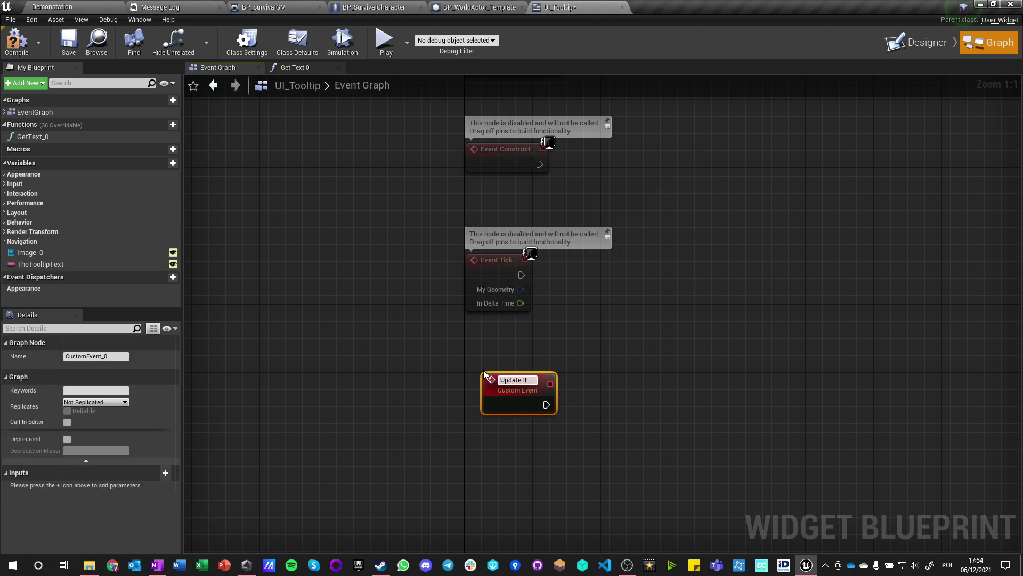
{"action": "key", "text": "BackSpace"}
{"action": "key", "text": "BackSpace"}
{"action": "key", "text": "BackSpace"}
{"action": "type", "text": "ext"}
{"action": "key", "text": "Return"}
Step: Set TheTooltipText from the UpdateText event, using a matching text input on the event as the value
{"action": "right_click_drag", "start_coordinate": [484, 370], "coordinate": [374, 326]}
{"action": "left_click_drag", "start_coordinate": [40, 264], "coordinate": [500, 358]}
{"action": "left_click", "coordinate": [533, 356]}
{"action": "left_click", "coordinate": [311, 299]}
Step: Delete the disabled Event Pre Construct, Event Construct and Event Tick nodes and compile and save the widget
{"action": "right_click_drag", "start_coordinate": [272, 191], "coordinate": [280, 331]}
{"action": "left_click_drag", "start_coordinate": [318, 132], "coordinate": [484, 383]}
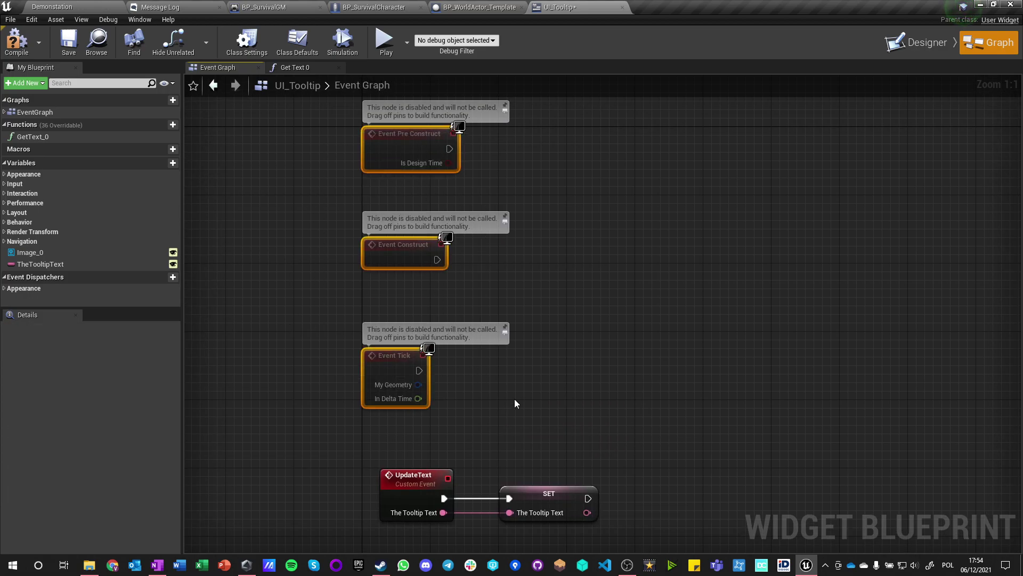
{"action": "key", "text": "Delete"}
{"action": "right_click_drag", "start_coordinate": [514, 399], "coordinate": [475, 310]}
{"action": "left_click", "coordinate": [31, 43]}
Step: In BP_SurvivalCharacter's Event Graph, move the Check for Interaction node up and away from the Sequence node
{"action": "left_click", "coordinate": [375, 8]}
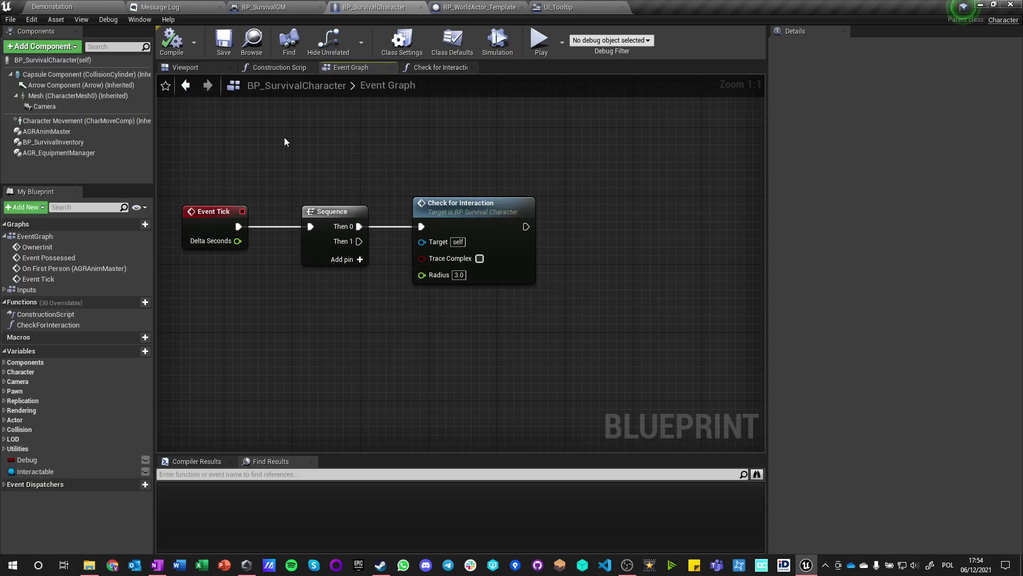
{"action": "right_click_drag", "start_coordinate": [520, 351], "coordinate": [368, 393]}
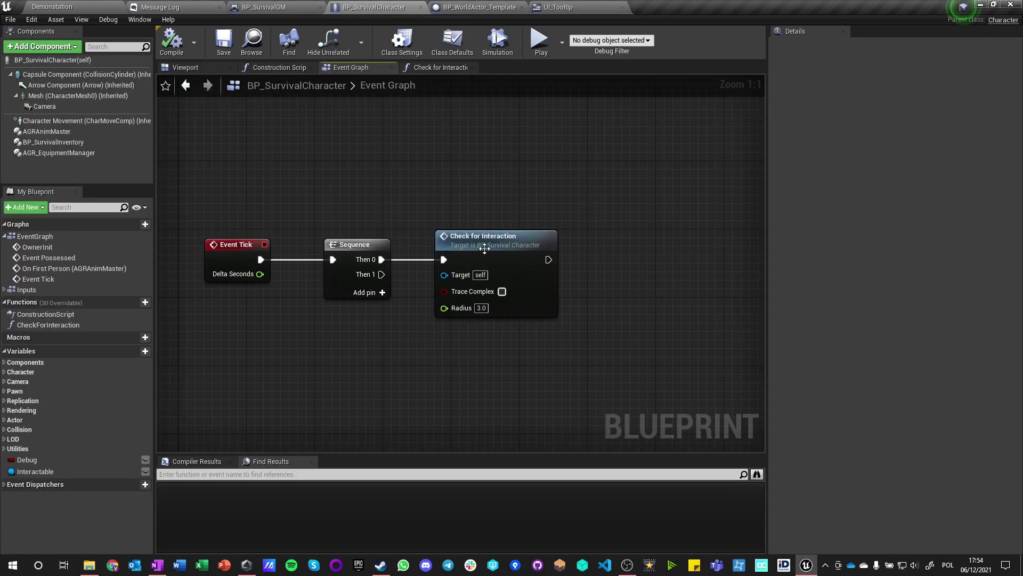
{"action": "left_click_drag", "start_coordinate": [506, 240], "coordinate": [555, 176]}
Step: Add a validated getter for Interactable and connect it to the Sequence node's Then 1 output
{"action": "left_click", "coordinate": [438, 345]}
{"action": "right_click_drag", "start_coordinate": [438, 345], "coordinate": [393, 327]}
{"action": "left_click_drag", "start_coordinate": [27, 471], "coordinate": [411, 306]}
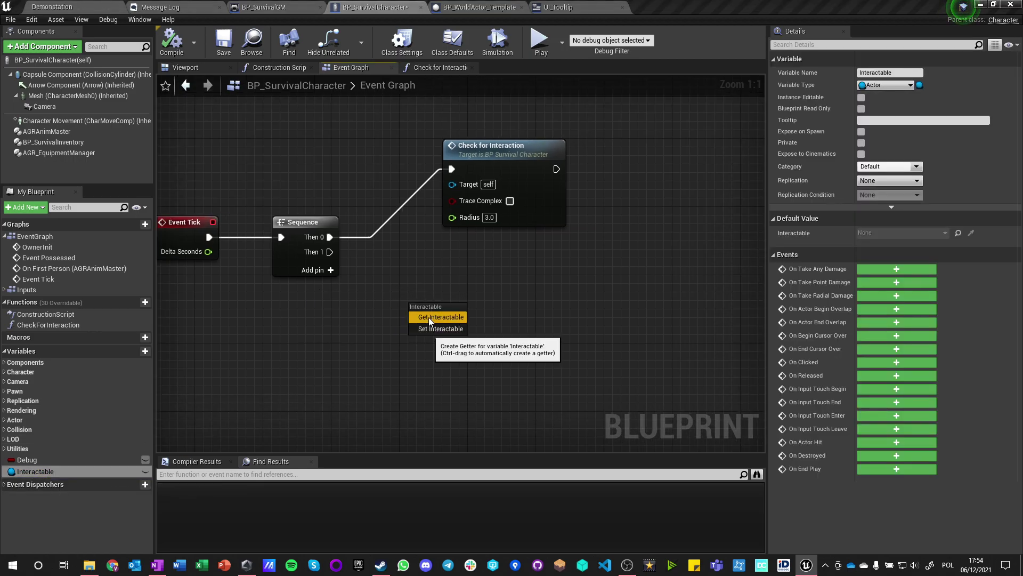
{"action": "left_click", "coordinate": [430, 317]}
{"action": "right_click", "coordinate": [421, 314]}
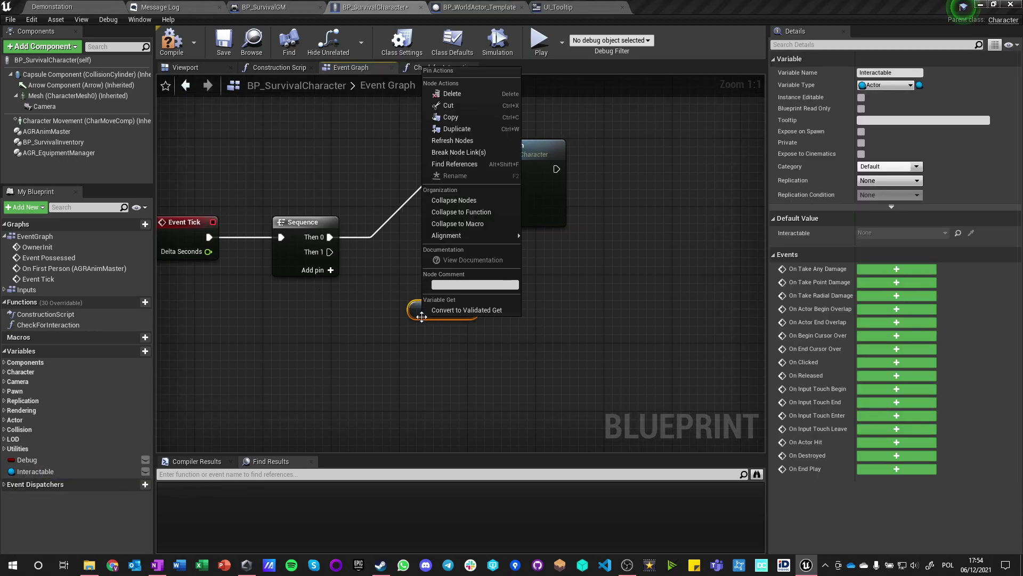
{"action": "left_click", "coordinate": [452, 312]}
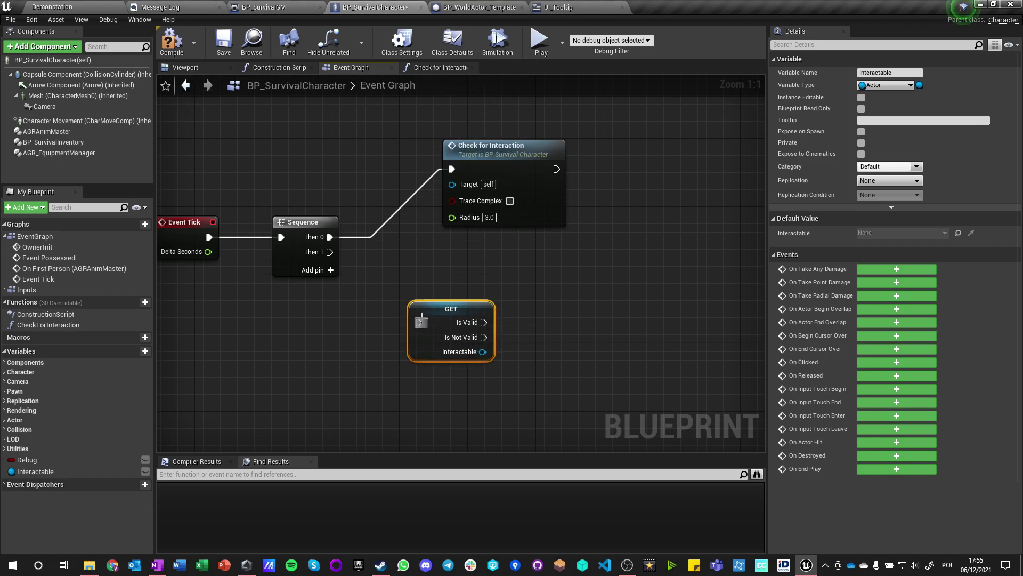
{"action": "left_click_drag", "start_coordinate": [419, 323], "coordinate": [330, 252]}
Step: Delete the validated Interactable getter from the Event Graph
{"action": "left_click", "coordinate": [351, 308]}
{"action": "right_click_drag", "start_coordinate": [350, 308], "coordinate": [278, 283]}
{"action": "left_click", "coordinate": [357, 313]}
{"action": "key", "text": "Delete"}
Step: Create a new function named ShowTooltip in BP_SurvivalCharacter
{"action": "right_click_drag", "start_coordinate": [276, 346], "coordinate": [411, 311]}
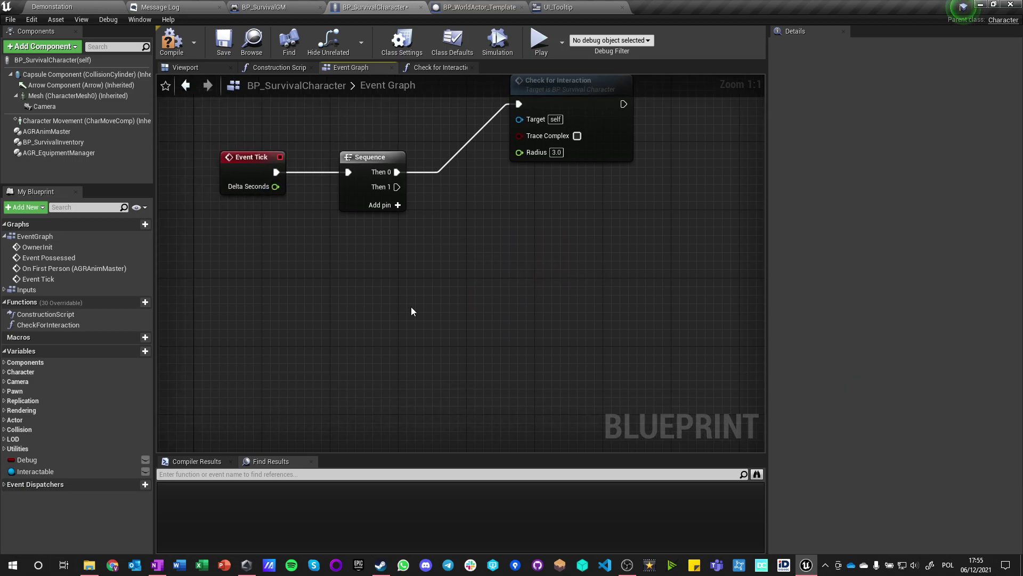
{"action": "scroll", "coordinate": [411, 308], "scroll_direction": "down", "scroll_amount": 5}
{"action": "scroll", "coordinate": [440, 279], "scroll_direction": "up", "scroll_amount": 4}
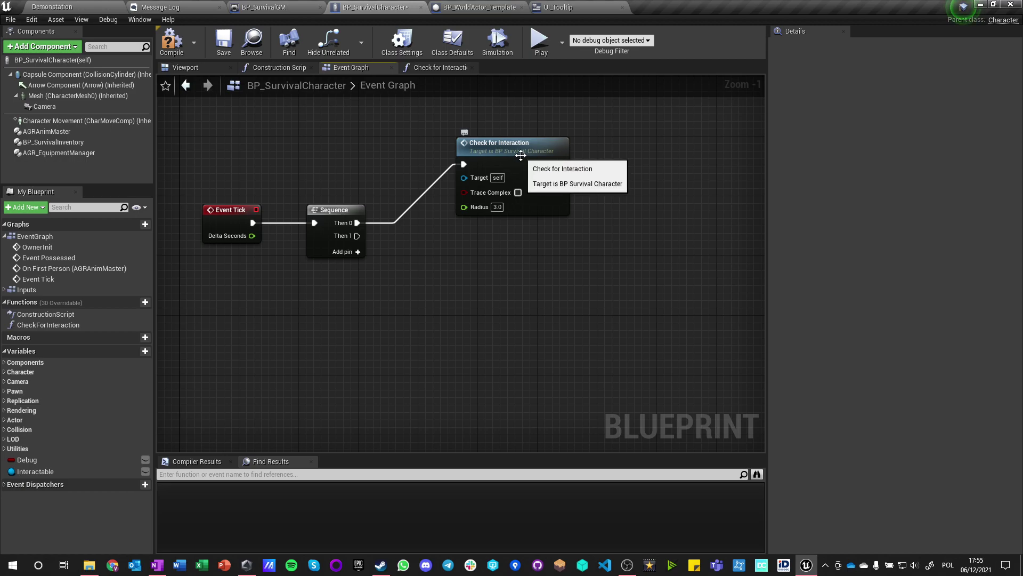
{"action": "right_click_drag", "start_coordinate": [282, 318], "coordinate": [413, 154]}
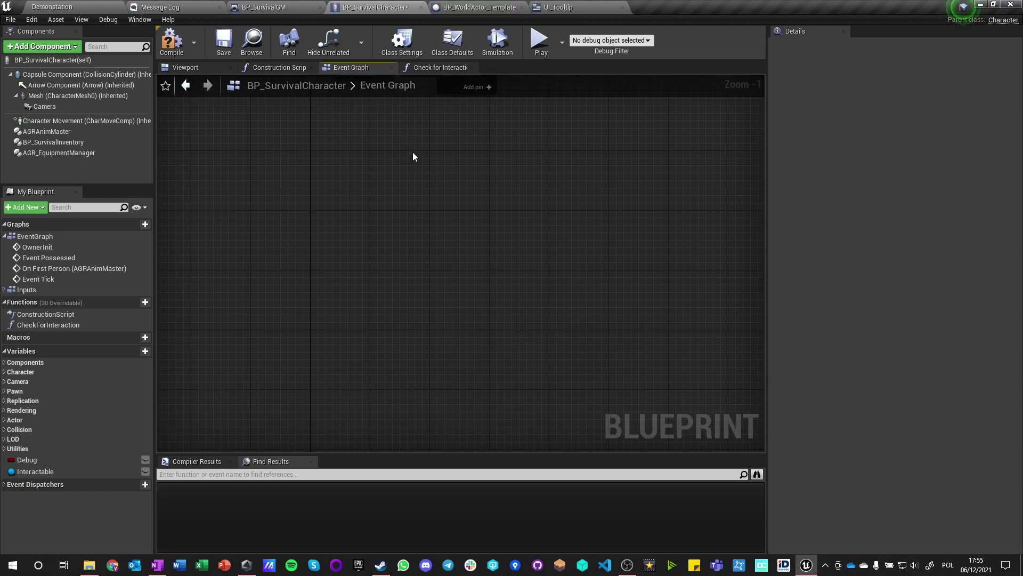
{"action": "scroll", "coordinate": [374, 300], "scroll_direction": "down", "scroll_amount": 1}
{"action": "mouse_move", "coordinate": [77, 303]}
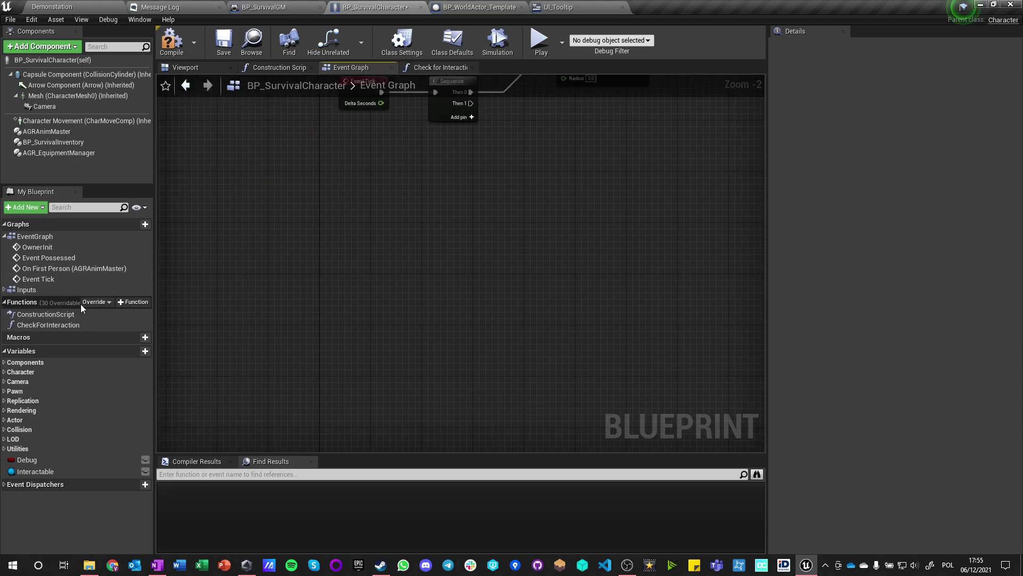
{"action": "left_click", "coordinate": [126, 302]}
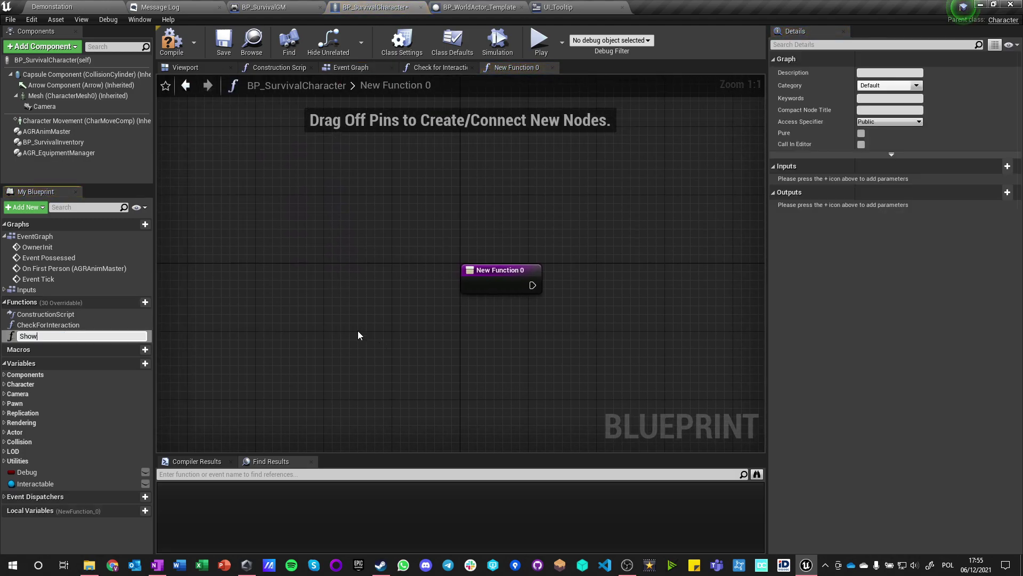
{"action": "type", "text": "ShowTooltip"}
{"action": "key", "text": "Return"}
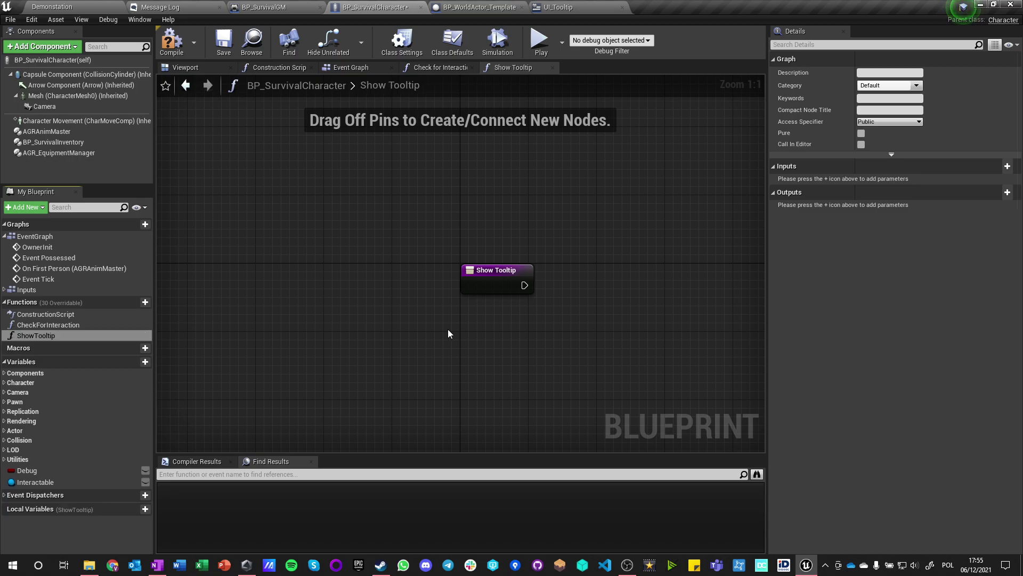
Step: Add a Boolean input named Show? to the ShowTooltip function
{"action": "left_click", "coordinate": [1008, 201]}
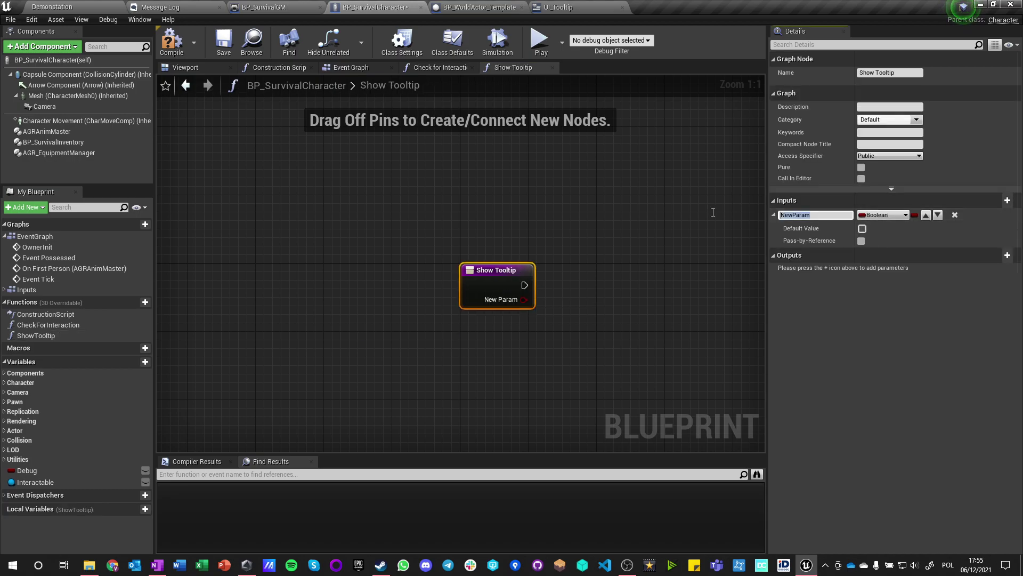
{"action": "type", "text": "Show?"}
{"action": "key", "text": "Return"}
{"action": "right_click_drag", "start_coordinate": [502, 382], "coordinate": [310, 310]}
Step: Add a variable named Tooltip with the type UI Tooltip to BP_SurvivalCharacter
{"action": "left_click", "coordinate": [128, 359]}
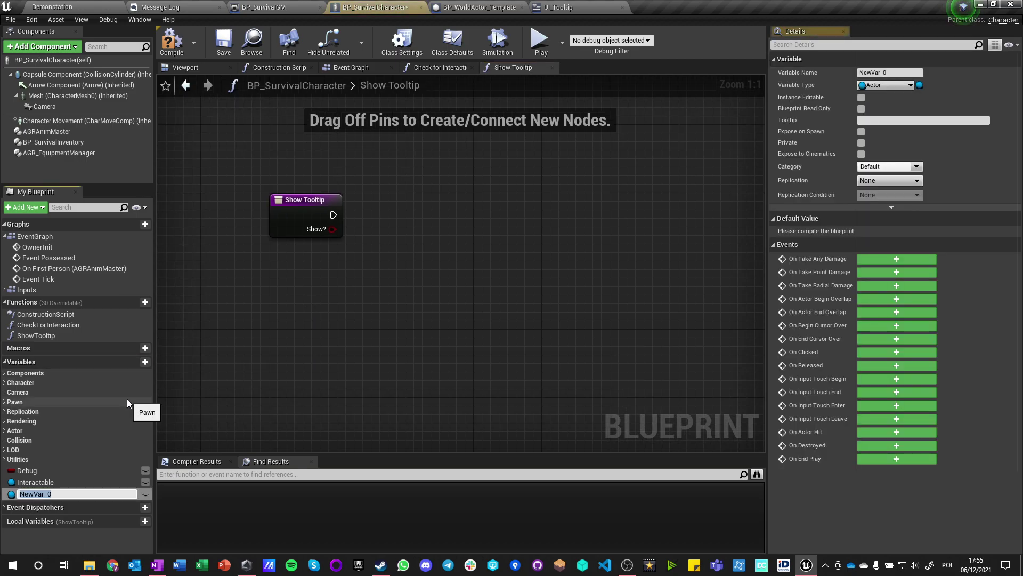
{"action": "type", "text": "Tooltip"}
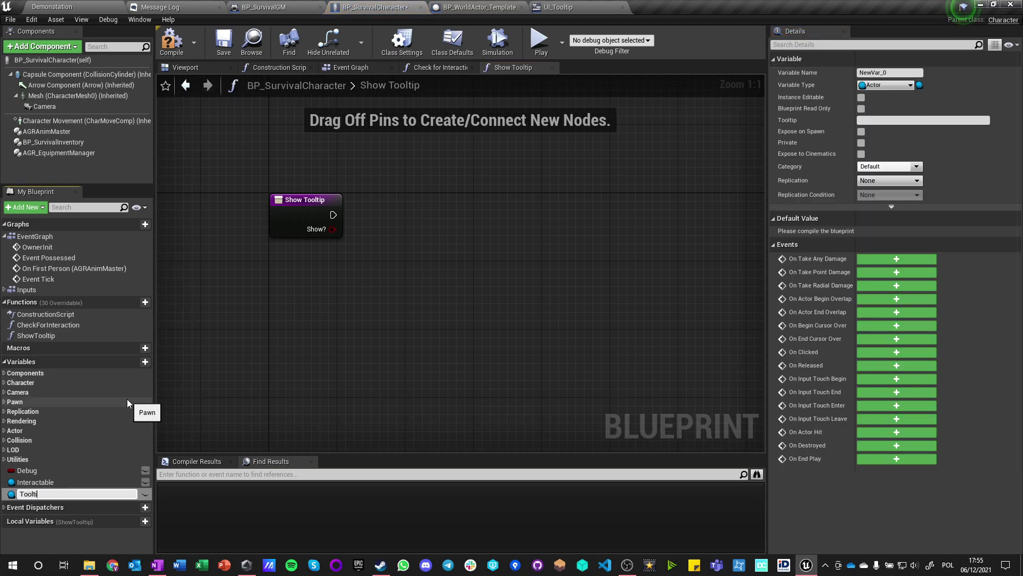
{"action": "key", "text": "Return"}
{"action": "left_click", "coordinate": [885, 86]}
{"action": "type", "text": "ui"}
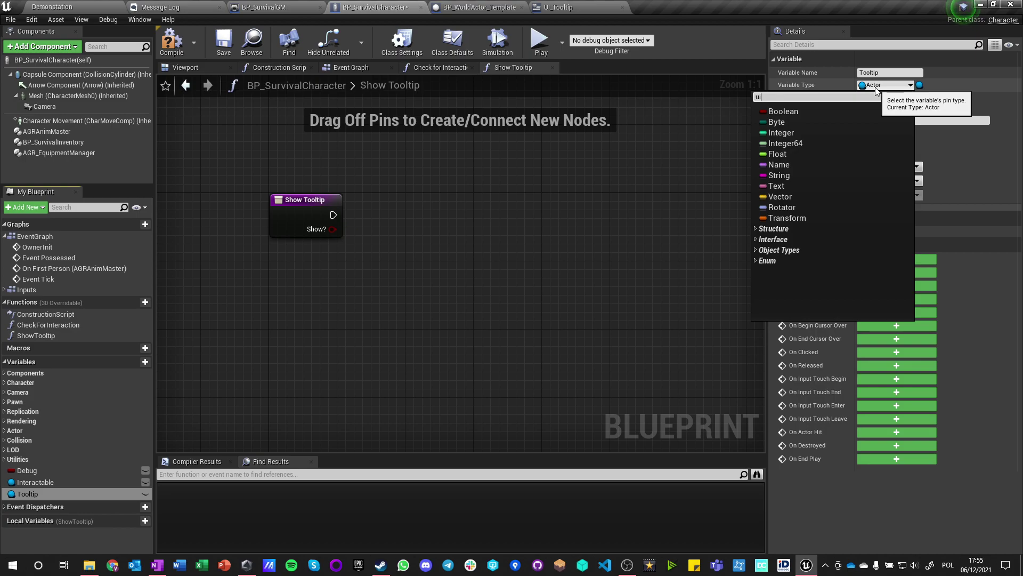
{"action": "type", "text": "_tooltip"}
{"action": "left_click", "coordinate": [810, 124]}
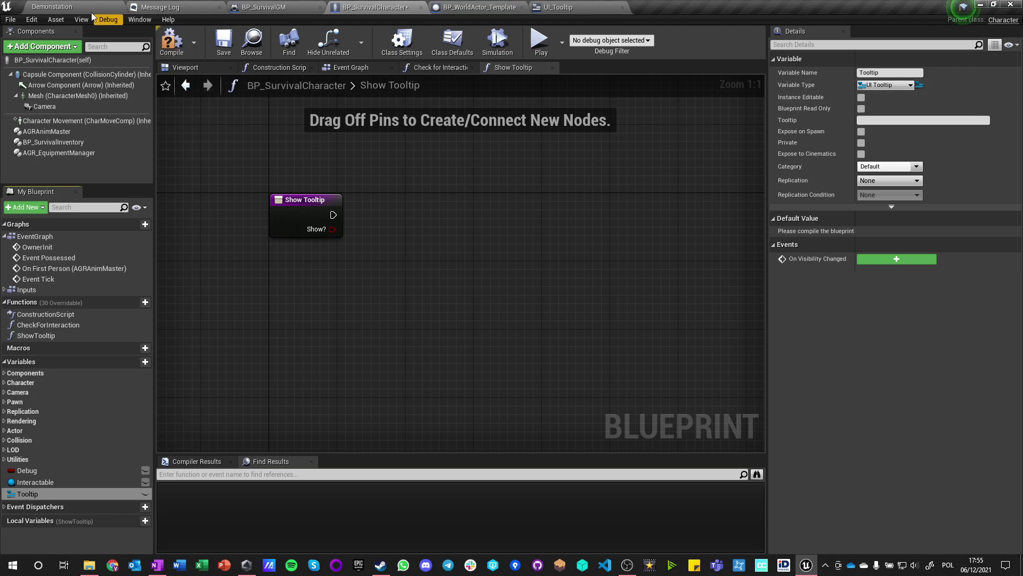
Step: Return to the BP_SurvivalCharacter blueprint and compile it
{"action": "left_click", "coordinate": [66, 7]}
{"action": "left_click", "coordinate": [559, 7]}
{"action": "left_click", "coordinate": [474, 7]}
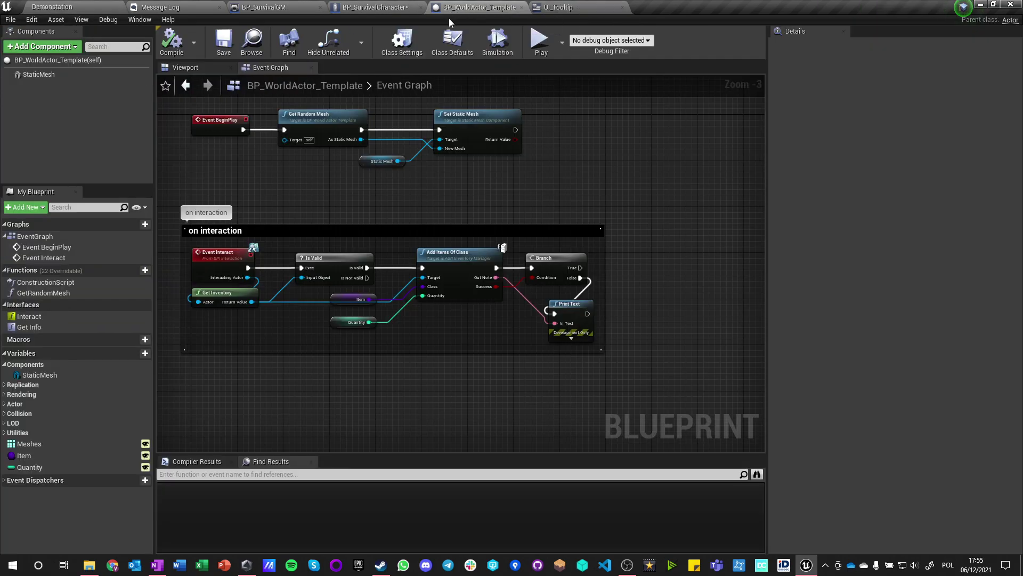
{"action": "left_click", "coordinate": [365, 7]}
{"action": "left_click", "coordinate": [172, 42]}
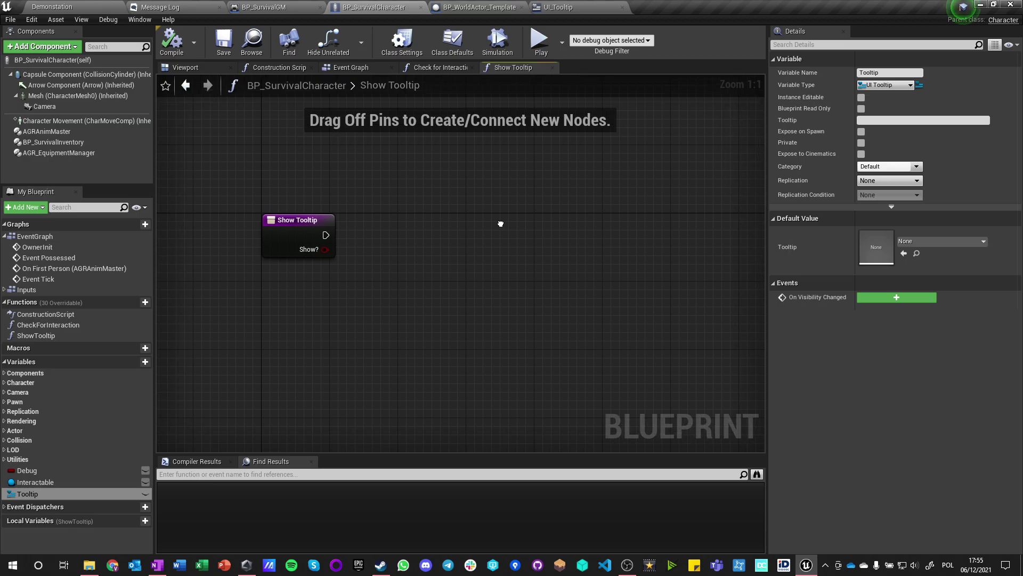
Step: Place a Tooltip getter in the ShowTooltip graph and add a Branch after the function entry, conditioned on Show?
{"action": "right_click_drag", "start_coordinate": [499, 221], "coordinate": [485, 270]}
{"action": "left_click_drag", "start_coordinate": [27, 494], "coordinate": [430, 315]}
{"action": "left_click", "coordinate": [307, 332]}
{"action": "left_click", "coordinate": [384, 264]}
{"action": "left_click", "coordinate": [356, 247]}
{"action": "mouse_move", "coordinate": [319, 263]}
{"action": "left_mouse_down"}
{"action": "mouse_move", "coordinate": [367, 266]}
{"action": "mouse_move", "coordinate": [318, 278]}
{"action": "left_mouse_up"}
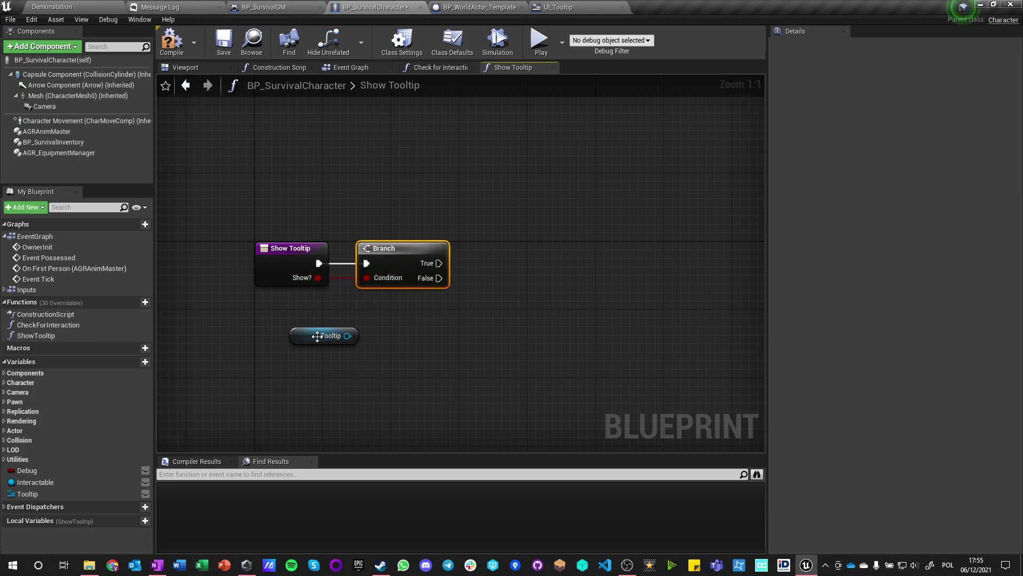
Step: Convert the Tooltip getter to a validated get and run it from the Branch's True output
{"action": "left_click_drag", "start_coordinate": [321, 342], "coordinate": [406, 207]}
{"action": "right_click", "coordinate": [433, 208]}
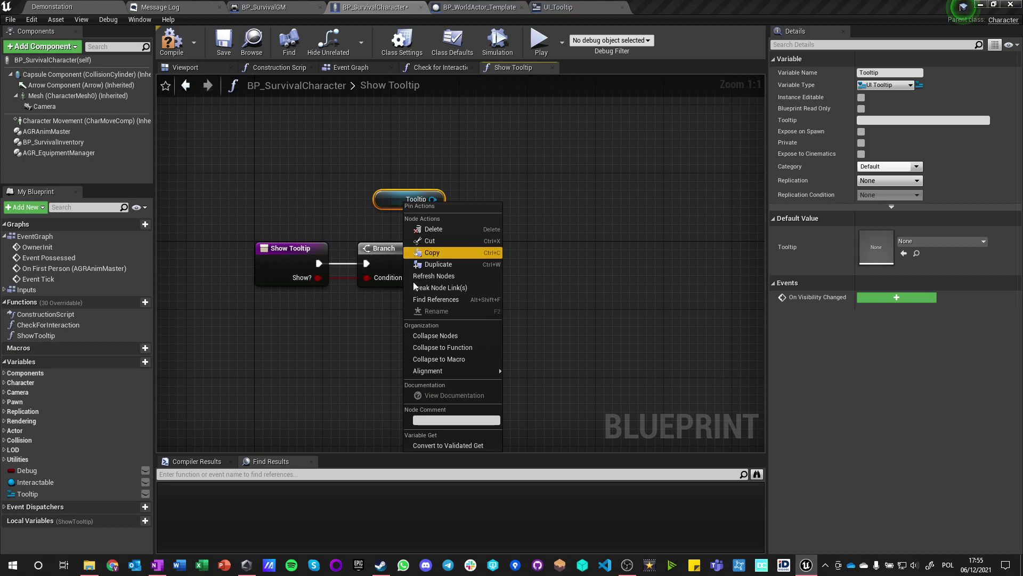
{"action": "left_click", "coordinate": [426, 253]}
{"action": "left_click_drag", "start_coordinate": [383, 225], "coordinate": [523, 242]}
{"action": "left_click_drag", "start_coordinate": [439, 262], "coordinate": [495, 237]}
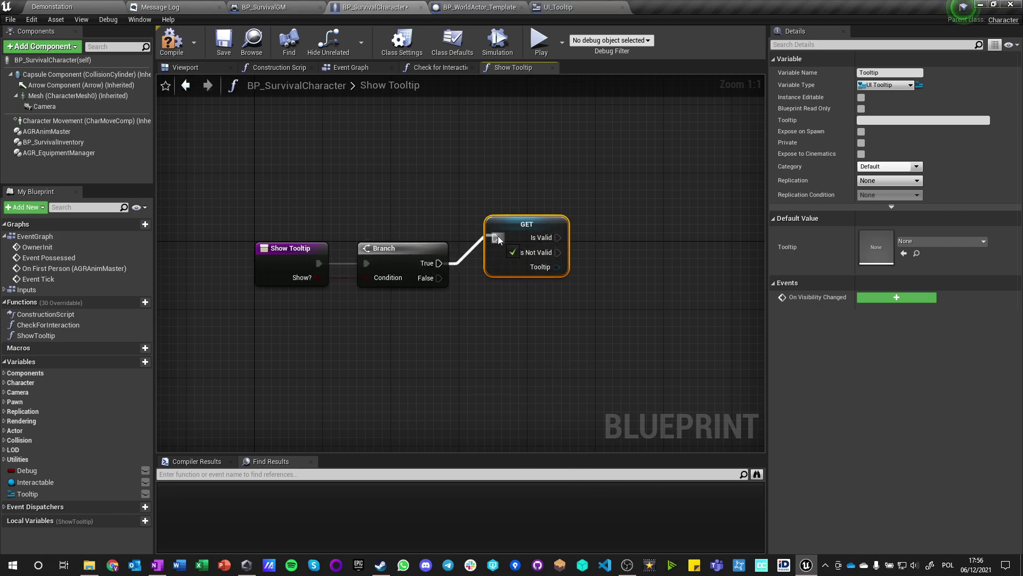
Step: Start adding a node from the Is Not Valid output of the validated Tooltip getter
{"action": "left_click", "coordinate": [418, 201]}
{"action": "right_click_drag", "start_coordinate": [417, 202], "coordinate": [303, 223]}
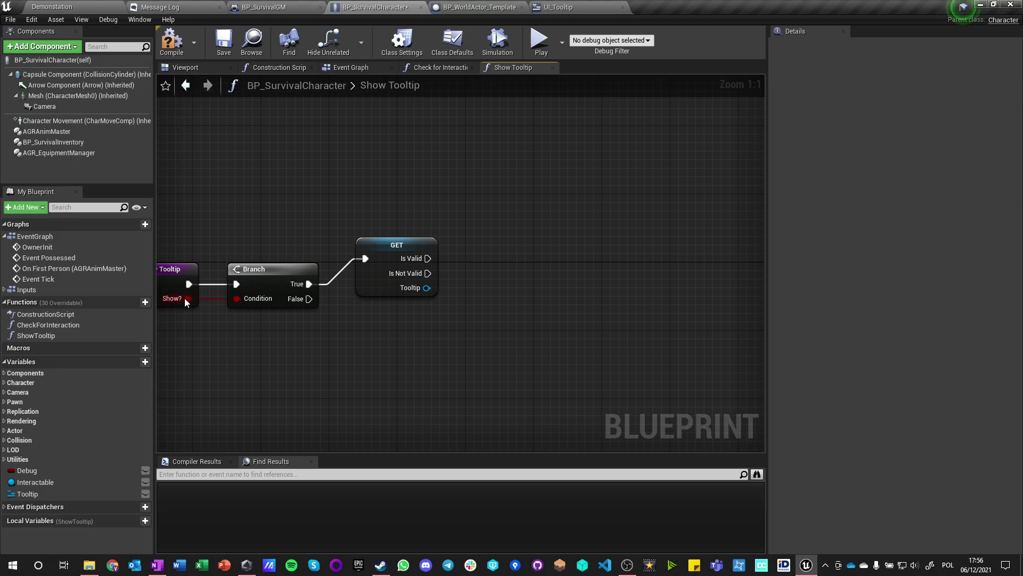
{"action": "right_click_drag", "start_coordinate": [441, 272], "coordinate": [367, 288]}
{"action": "left_click_drag", "start_coordinate": [355, 288], "coordinate": [422, 286]}
{"action": "type", "text": "cleare"}
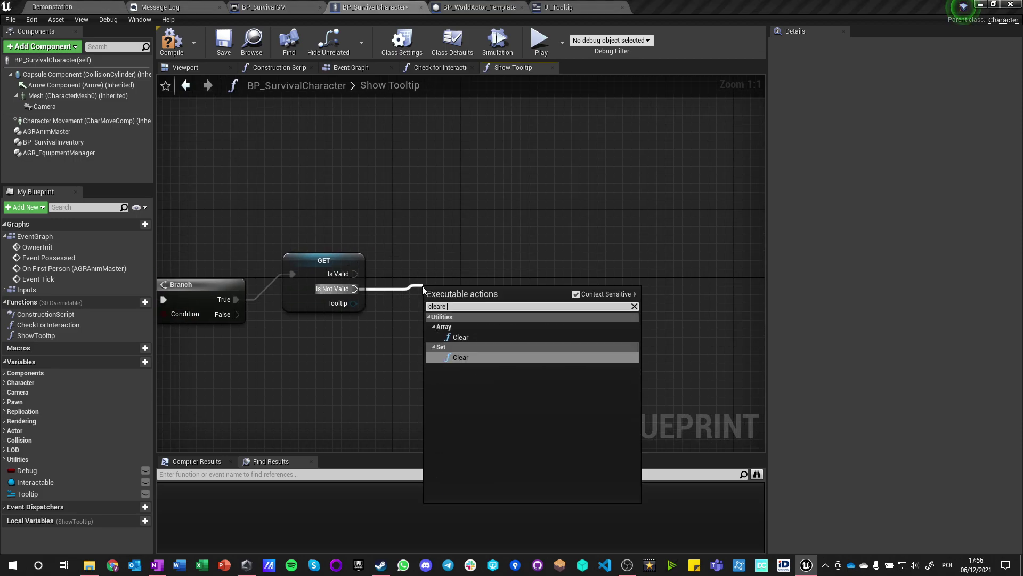
{"action": "key", "text": "BackSpace"}
{"action": "key", "text": "BackSpace"}
{"action": "key", "text": "BackSpace"}
{"action": "key", "text": "BackSpace"}
{"action": "key", "text": "BackSpace"}
{"action": "key", "text": "BackSpace"}
{"action": "type", "text": "widg"}
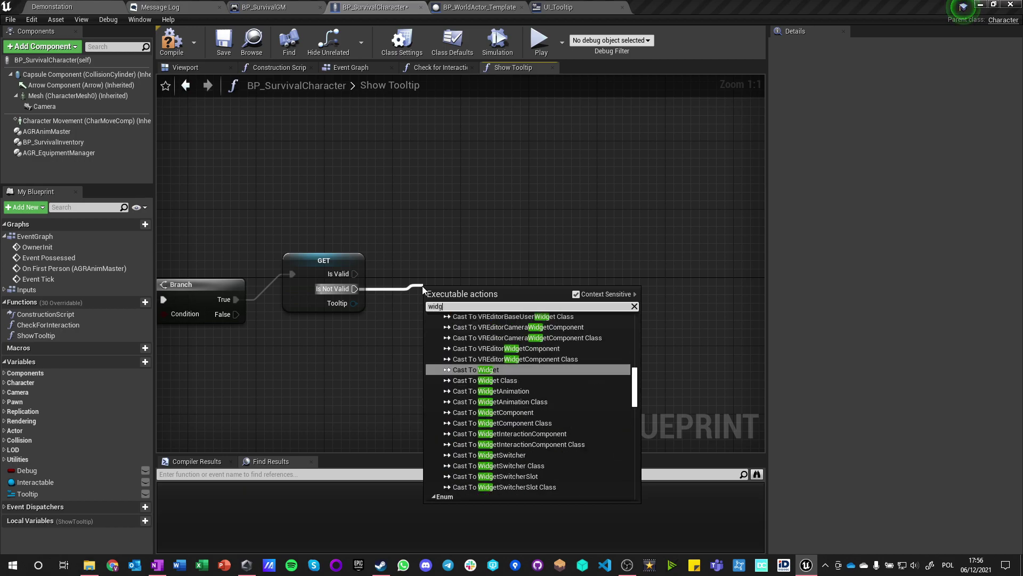
{"action": "type", "text": "et co"}
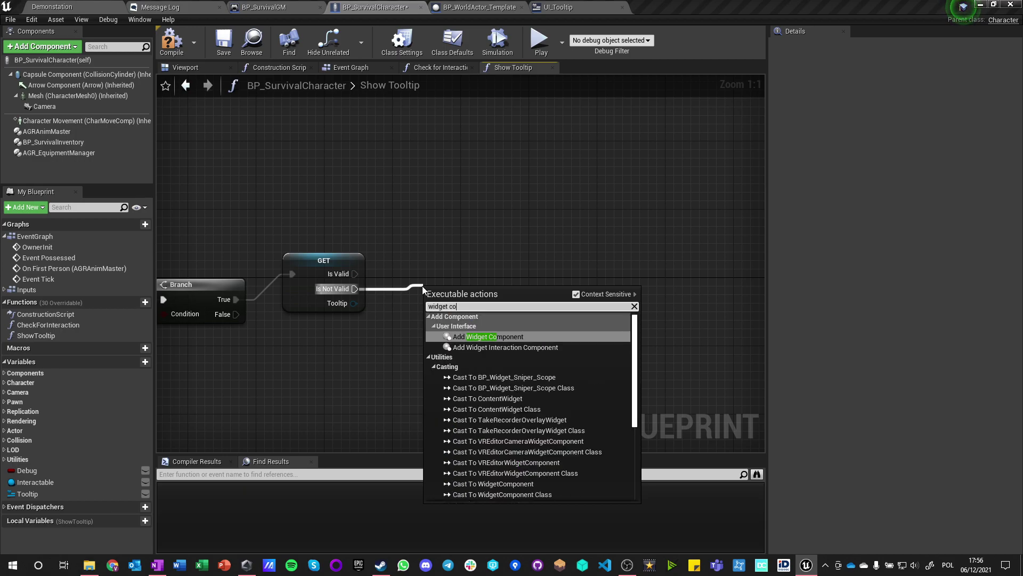
{"action": "key", "text": "BackSpace"}
{"action": "key", "text": "BackSpace"}
{"action": "key", "text": "BackSpace"}
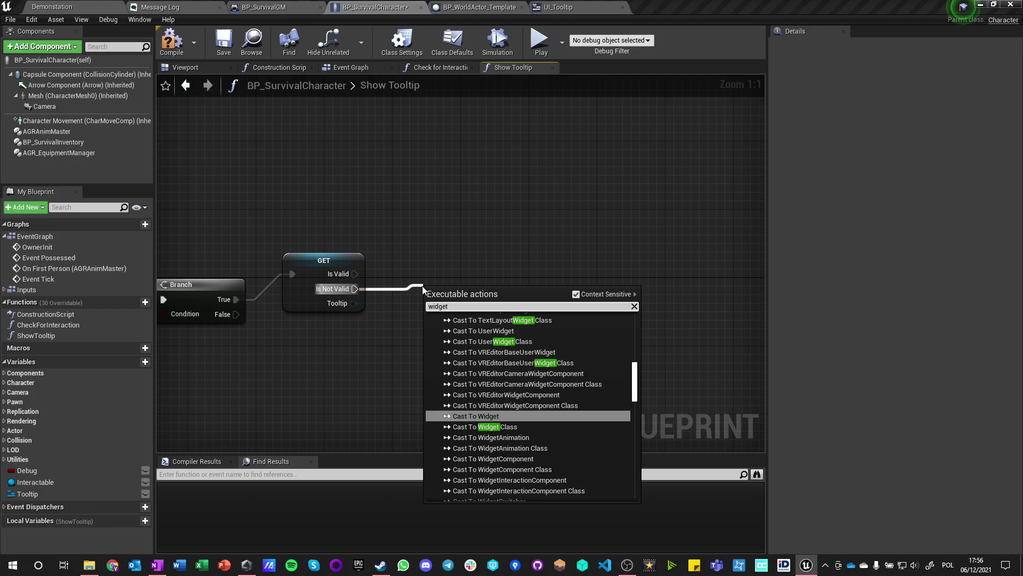
{"action": "type", "text": "co"}
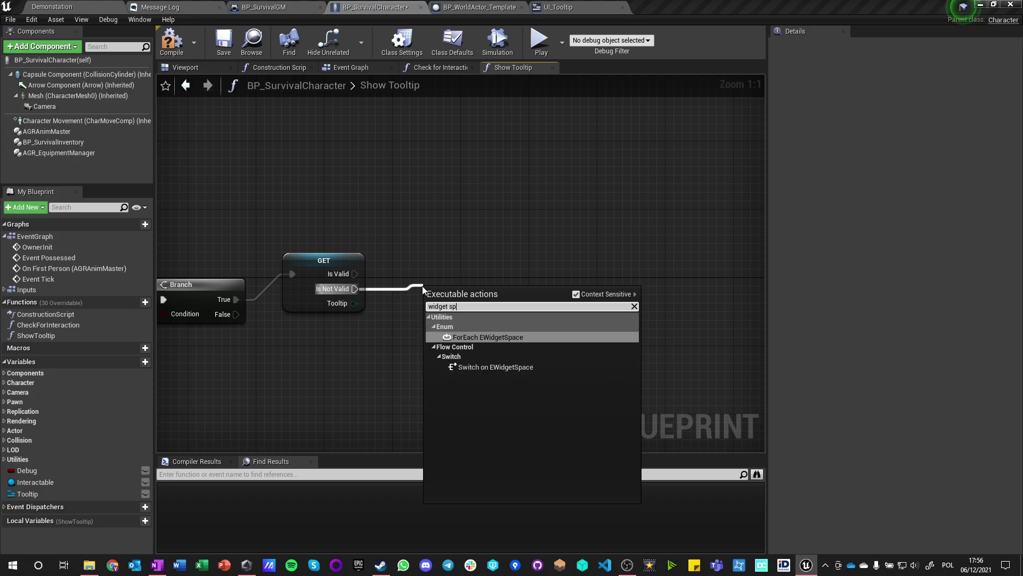
{"action": "key", "text": "BackSpace"}
{"action": "key", "text": "BackSpace"}
{"action": "key", "text": "BackSpace"}
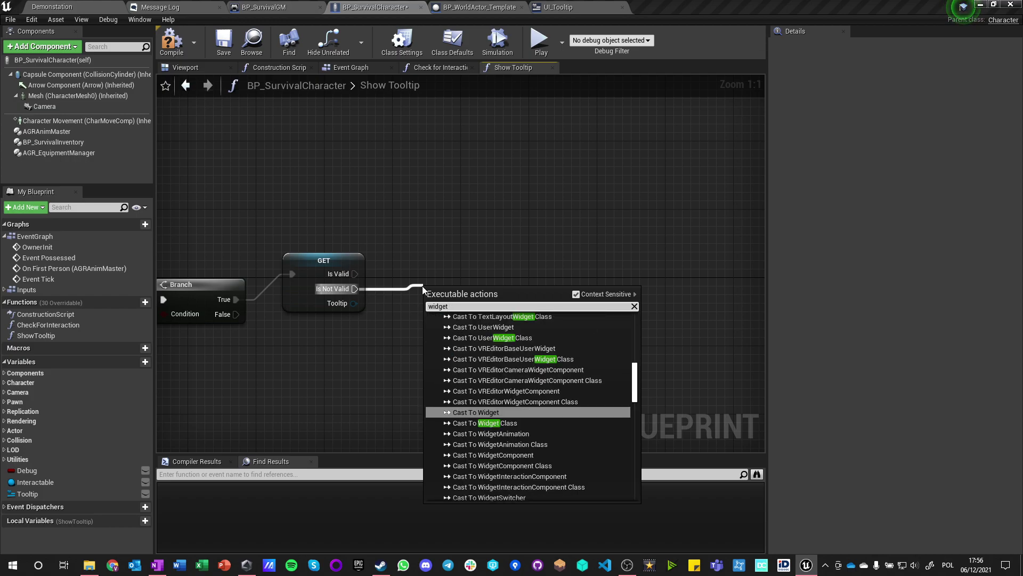
{"action": "key", "text": "BackSpace"}
{"action": "key", "text": "BackSpace"}
{"action": "key", "text": "BackSpace"}
{"action": "key", "text": "BackSpace"}
{"action": "key", "text": "BackSpace"}
{"action": "key", "text": "BackSpace"}
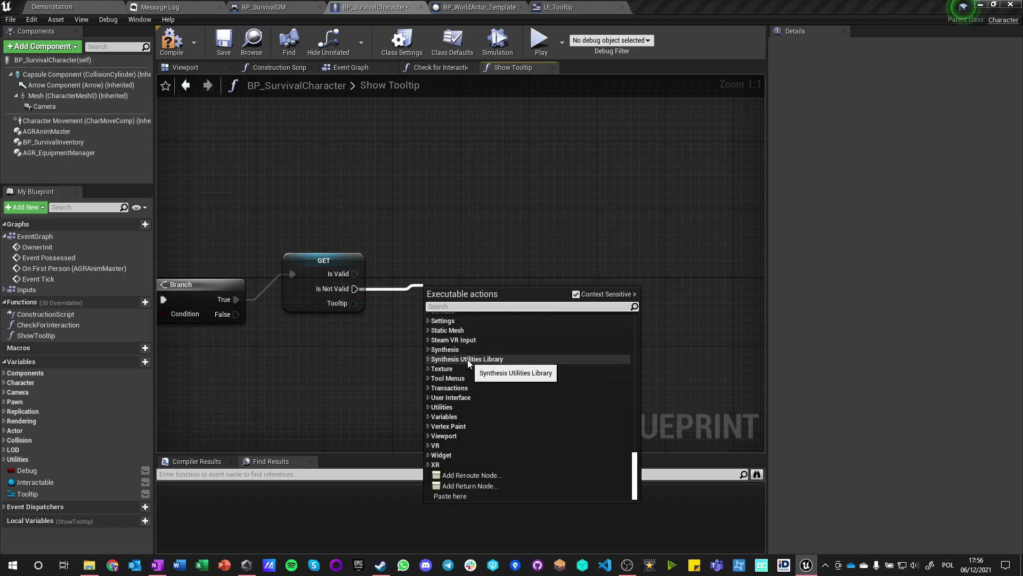
Step: Add a Create Widget node on the Is Not Valid path and set its class to UI_Tooltip
{"action": "type", "text": "create wid"}
{"action": "key", "text": "Return"}
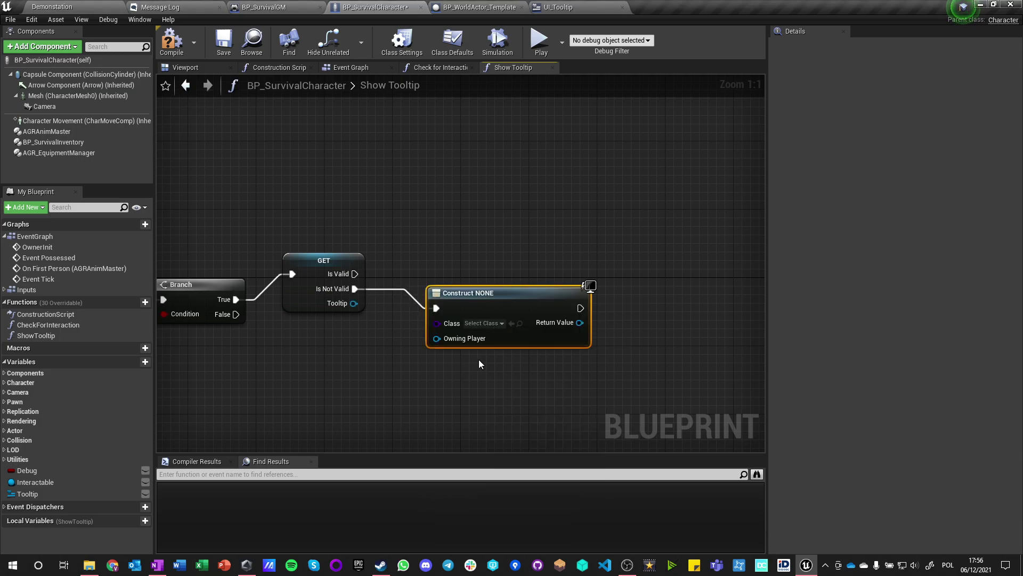
{"action": "left_click", "coordinate": [481, 290]}
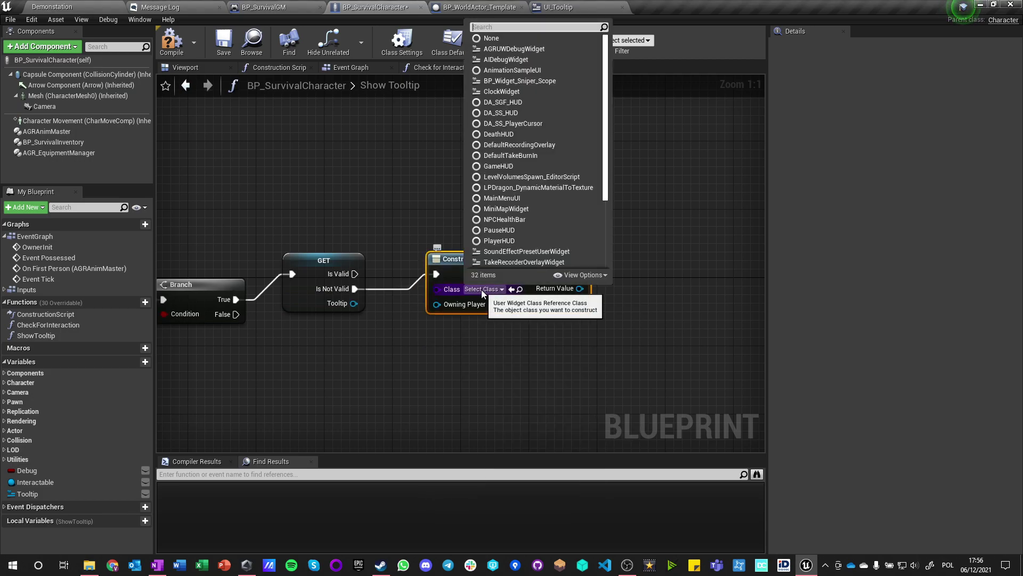
{"action": "type", "text": "ui"}
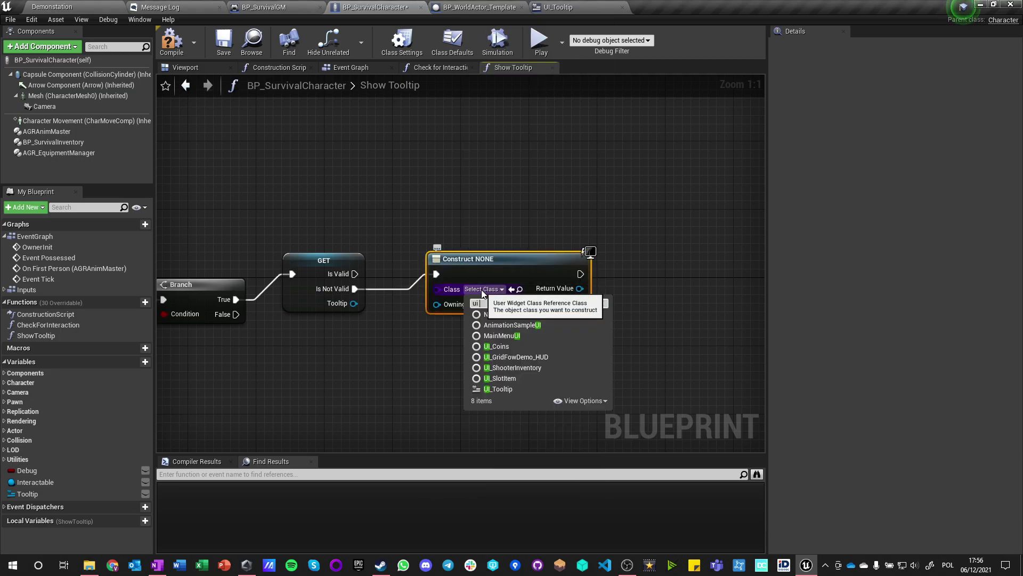
{"action": "type", "text": " tooltip"}
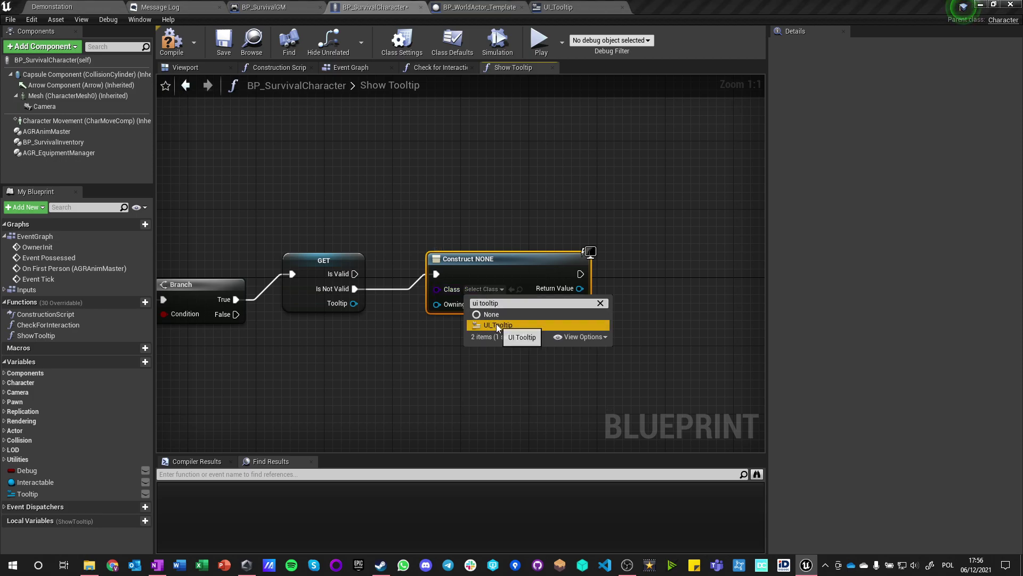
{"action": "left_click", "coordinate": [493, 325]}
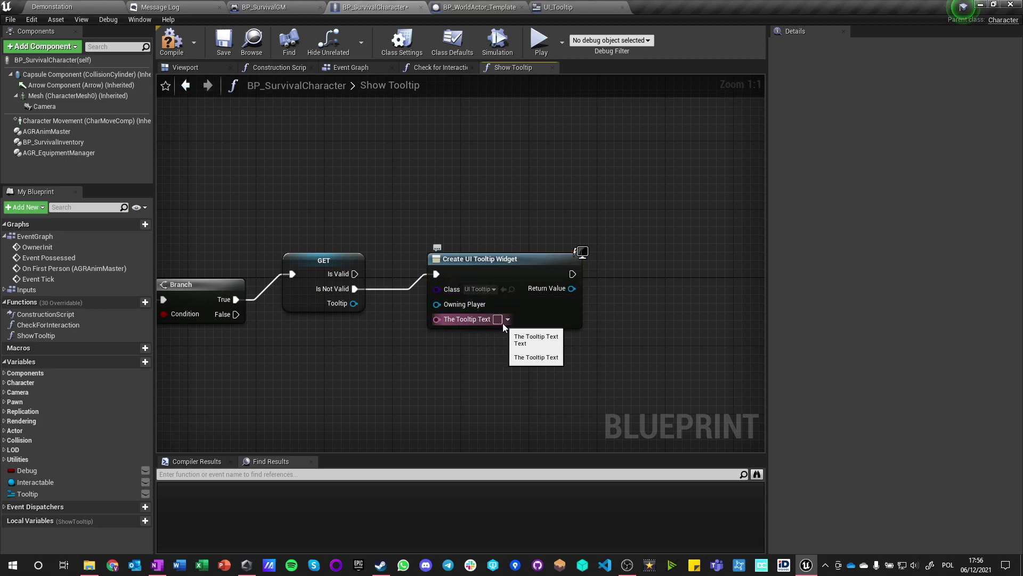
Step: Link the created widget's The Tooltip Text to a new ShowTooltip input and feed Owning Player from a Get Player Controller node
{"action": "right_click_drag", "start_coordinate": [295, 373], "coordinate": [393, 351]}
{"action": "left_click_drag", "start_coordinate": [536, 300], "coordinate": [246, 290]}
{"action": "right_click_drag", "start_coordinate": [526, 365], "coordinate": [388, 372]}
{"action": "left_click_drag", "start_coordinate": [473, 298], "coordinate": [406, 340]}
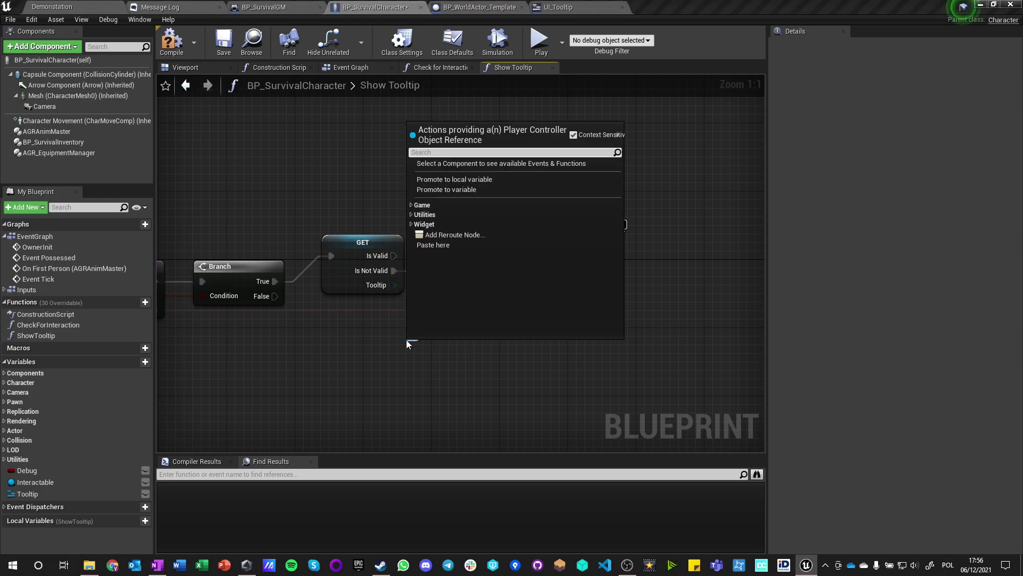
{"action": "type", "text": "get player"}
{"action": "key", "text": "Up"}
{"action": "key", "text": "Up"}
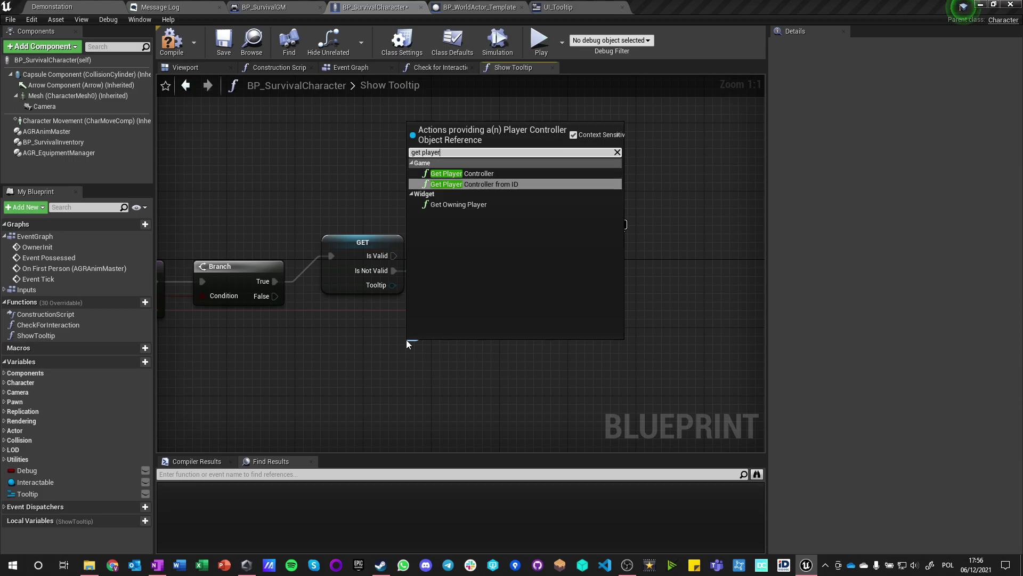
{"action": "key", "text": "Return"}
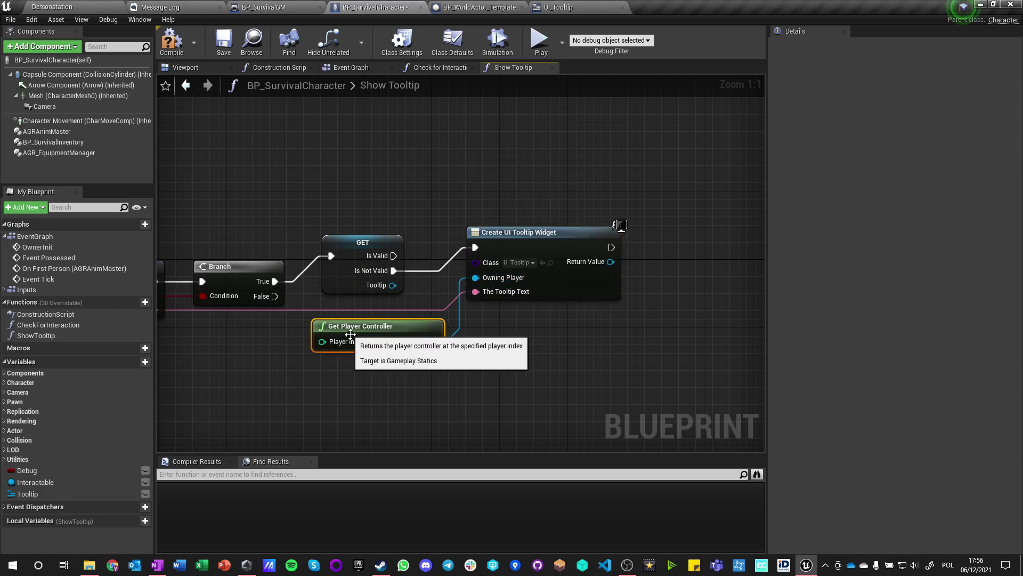
{"action": "left_click_drag", "start_coordinate": [348, 333], "coordinate": [317, 176]}
{"action": "left_click", "coordinate": [429, 360]}
Step: Add an Add to Player Screen node targeting the created tooltip widget's return value
{"action": "left_click_drag", "start_coordinate": [611, 261], "coordinate": [680, 259]}
{"action": "type", "text": "add to view"}
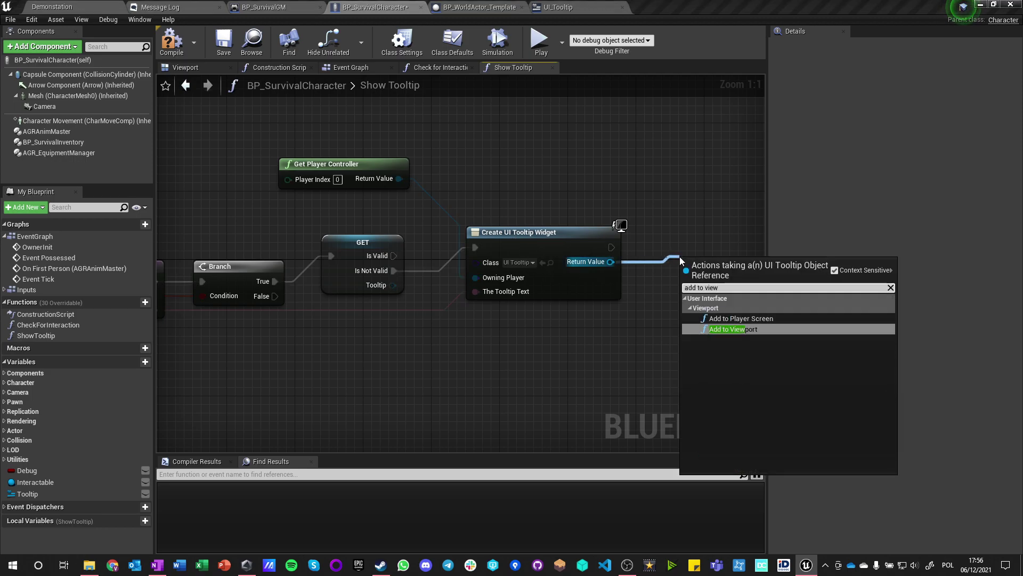
{"action": "left_click", "coordinate": [741, 318]}
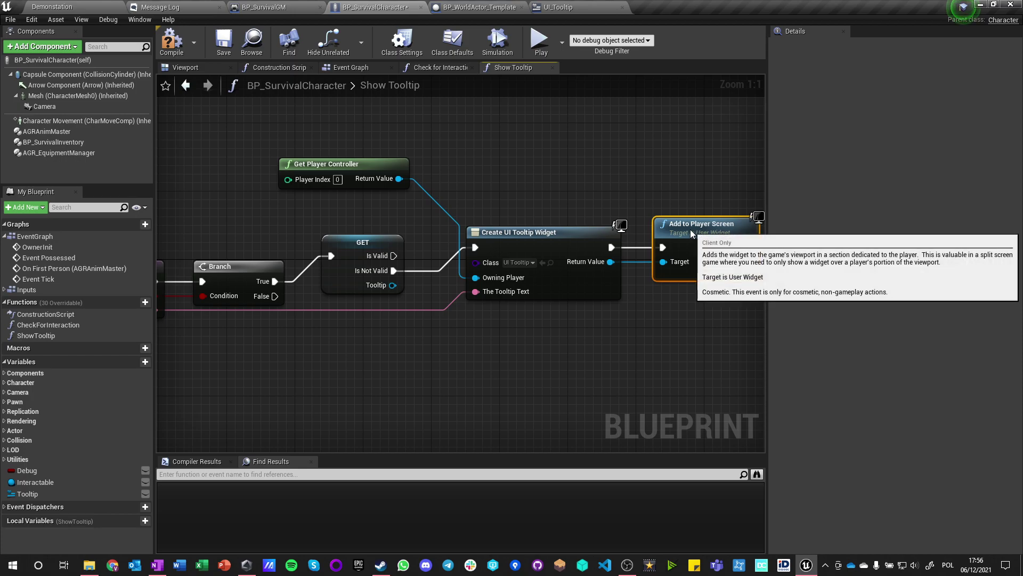
{"action": "right_click_drag", "start_coordinate": [654, 193], "coordinate": [606, 255]}
{"action": "left_click", "coordinate": [623, 287]}
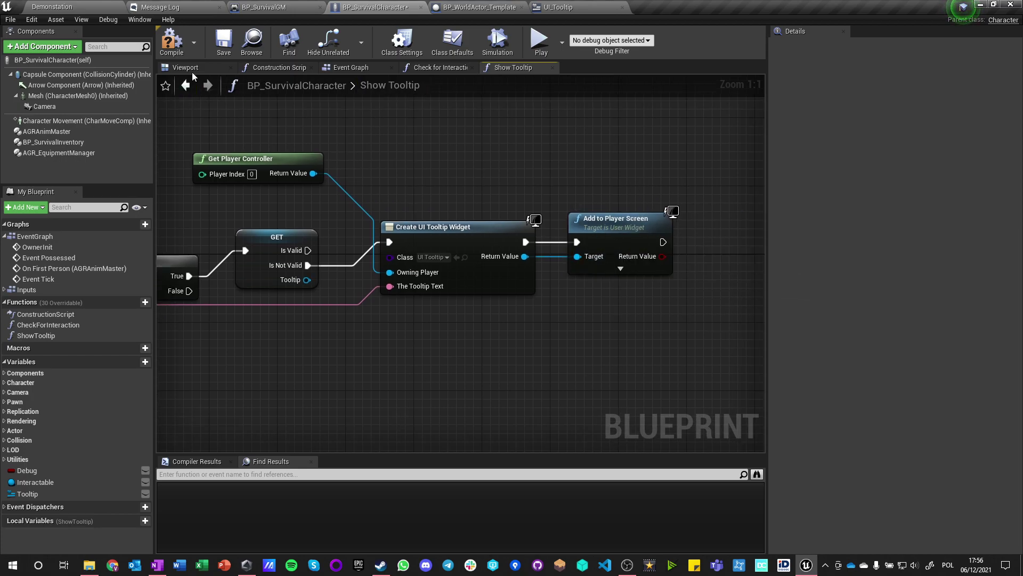
Step: Save the blueprint and shift the Create UI Tooltip Widget and Add to Player Screen nodes slightly down
{"action": "left_click", "coordinate": [224, 43]}
{"action": "right_click_drag", "start_coordinate": [324, 399], "coordinate": [417, 329]}
{"action": "left_click_drag", "start_coordinate": [555, 154], "coordinate": [689, 178]}
{"action": "left_click_drag", "start_coordinate": [532, 185], "coordinate": [539, 211]}
{"action": "left_click", "coordinate": [546, 188]}
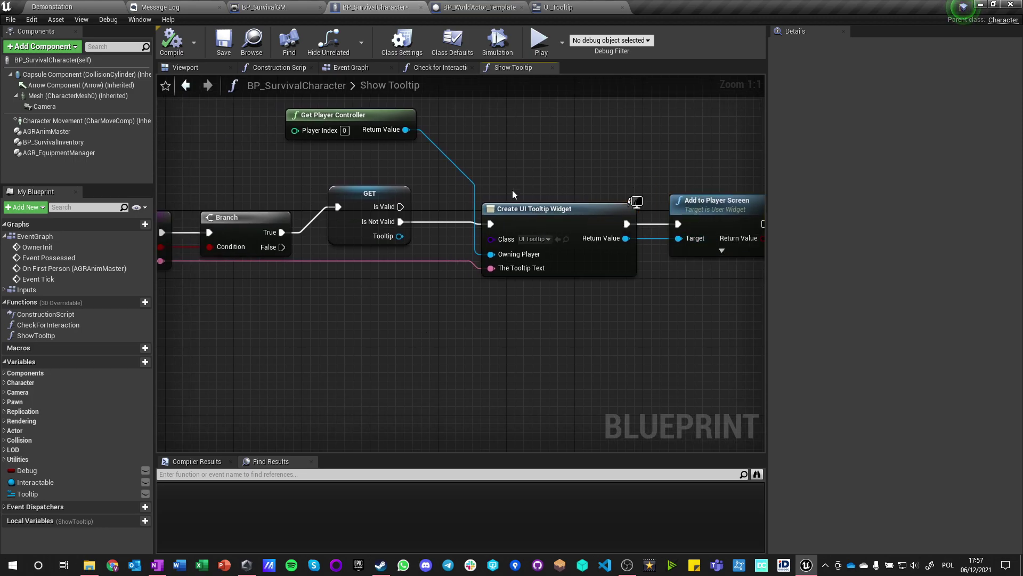
Step: Add an Is in Viewport check on the Tooltip reference and a Branch using its result on the Is Valid path
{"action": "right_click_drag", "start_coordinate": [471, 168], "coordinate": [382, 232]}
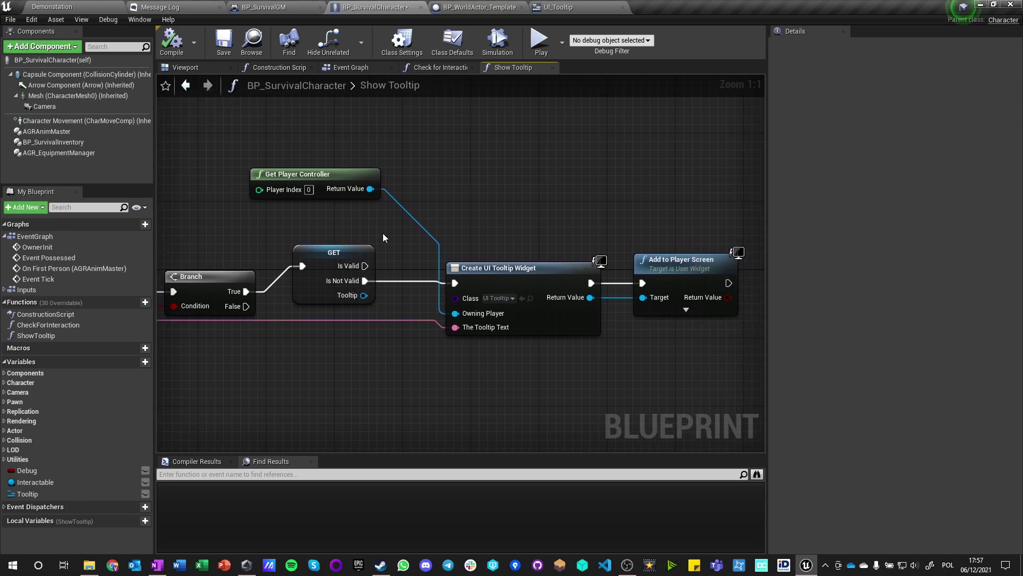
{"action": "left_click_drag", "start_coordinate": [364, 295], "coordinate": [457, 207]}
{"action": "type", "text": "in view"}
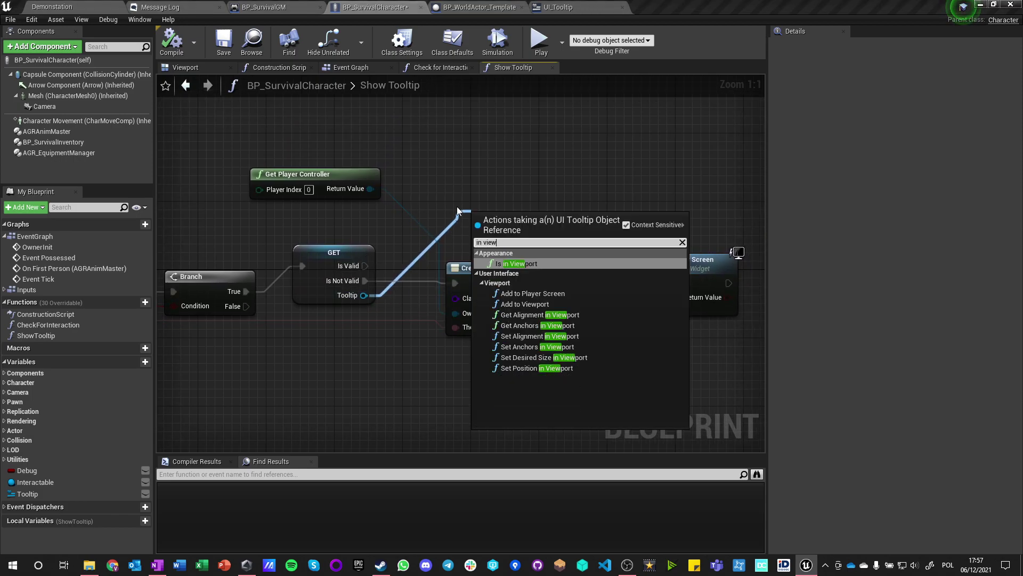
{"action": "key", "text": "Return"}
{"action": "left_click_drag", "start_coordinate": [507, 210], "coordinate": [449, 211]}
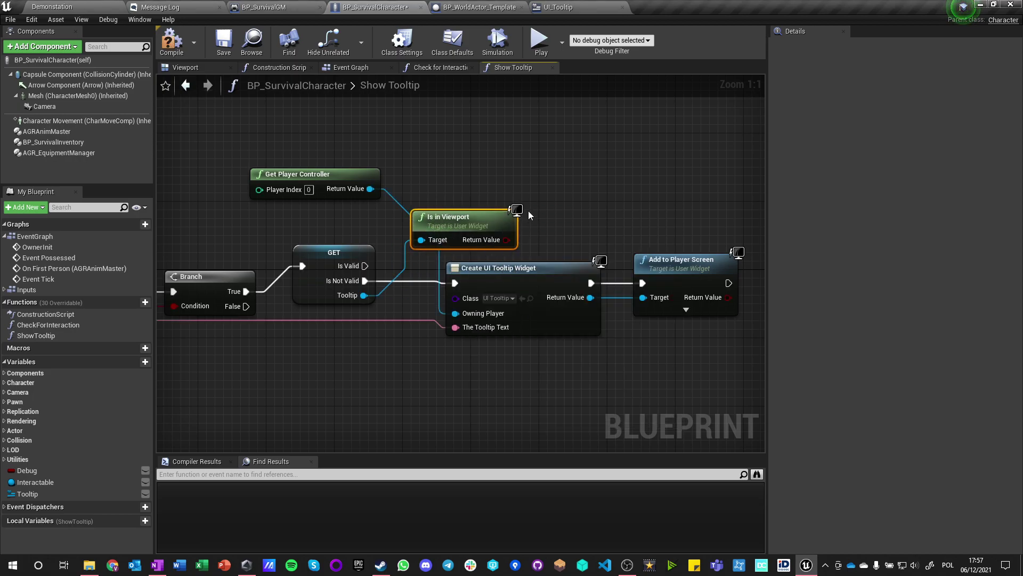
{"action": "left_click", "coordinate": [522, 180]}
{"action": "left_click_drag", "start_coordinate": [507, 238], "coordinate": [533, 216]}
{"action": "left_click_drag", "start_coordinate": [531, 201], "coordinate": [640, 183]}
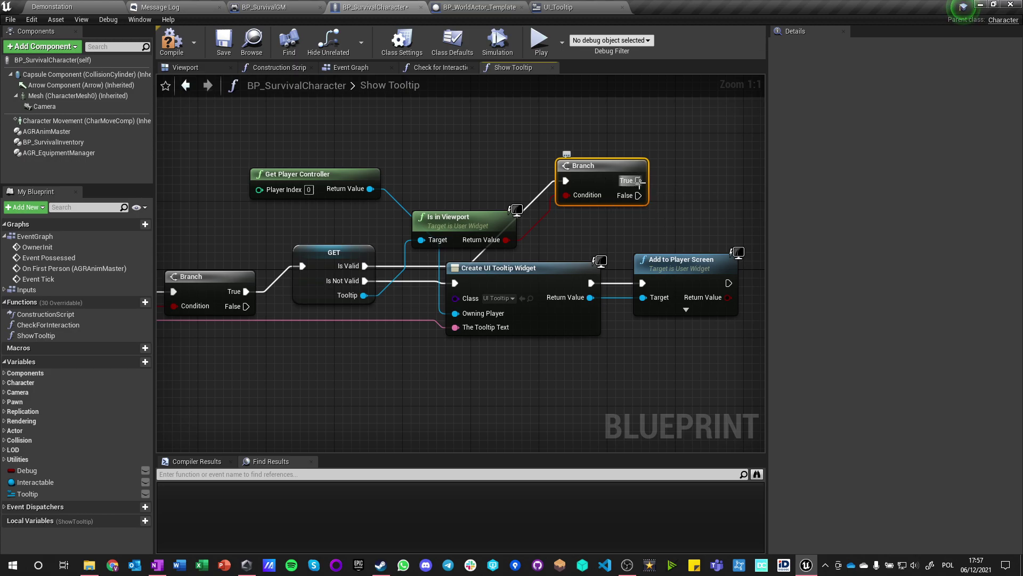
Step: Call Update Text on Tooltip from the viewport Branch's True output, passing in the function's tooltip text
{"action": "right_click_drag", "start_coordinate": [200, 363], "coordinate": [432, 321]}
{"action": "right_click_drag", "start_coordinate": [457, 267], "coordinate": [157, 357]}
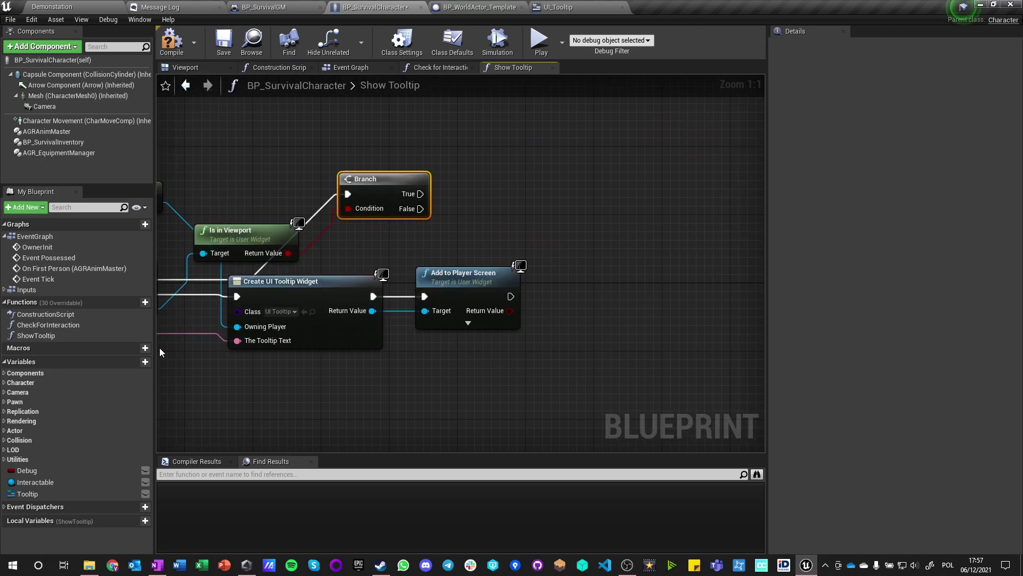
{"action": "right_click_drag", "start_coordinate": [296, 226], "coordinate": [433, 232]}
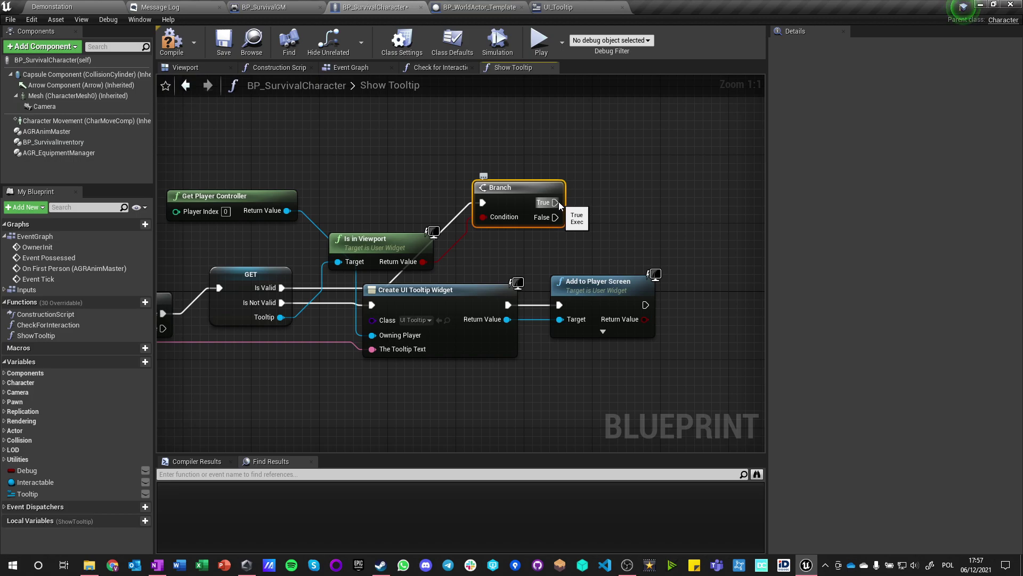
{"action": "right_click_drag", "start_coordinate": [558, 202], "coordinate": [481, 228]}
{"action": "left_click_drag", "start_coordinate": [202, 343], "coordinate": [550, 199]}
{"action": "type", "text": "message"}
{"action": "key", "text": "Return"}
{"action": "left_click_drag", "start_coordinate": [477, 228], "coordinate": [568, 166]}
{"action": "left_click_drag", "start_coordinate": [557, 208], "coordinate": [197, 319]}
Step: Add an Add to Player Screen node targeting Tooltip and run it from the viewport Branch's False output
{"action": "right_click_drag", "start_coordinate": [475, 398], "coordinate": [218, 411]}
{"action": "left_click_drag", "start_coordinate": [214, 306], "coordinate": [584, 215]}
{"action": "type", "text": "add t"}
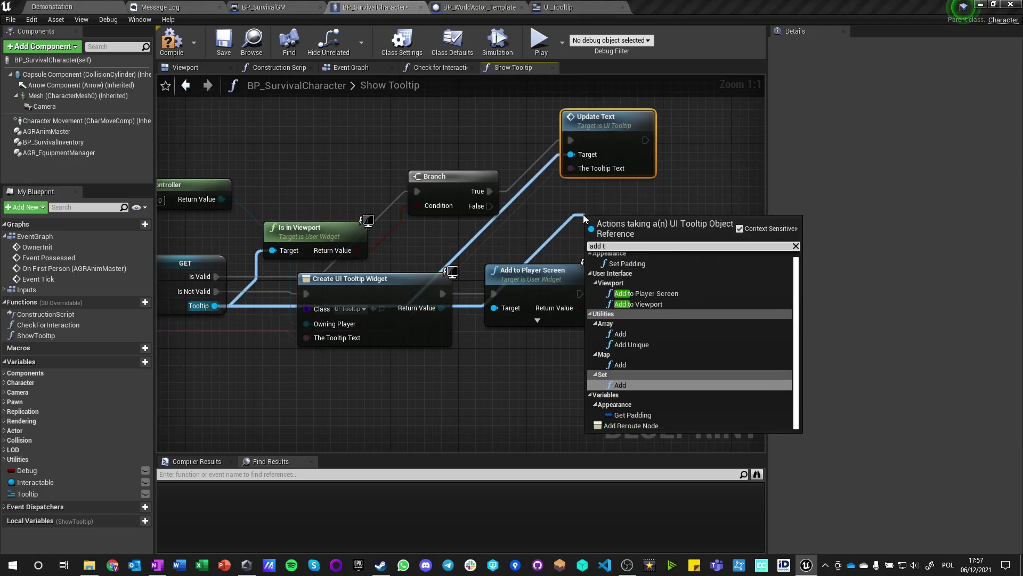
{"action": "type", "text": "o player"}
{"action": "key", "text": "Return"}
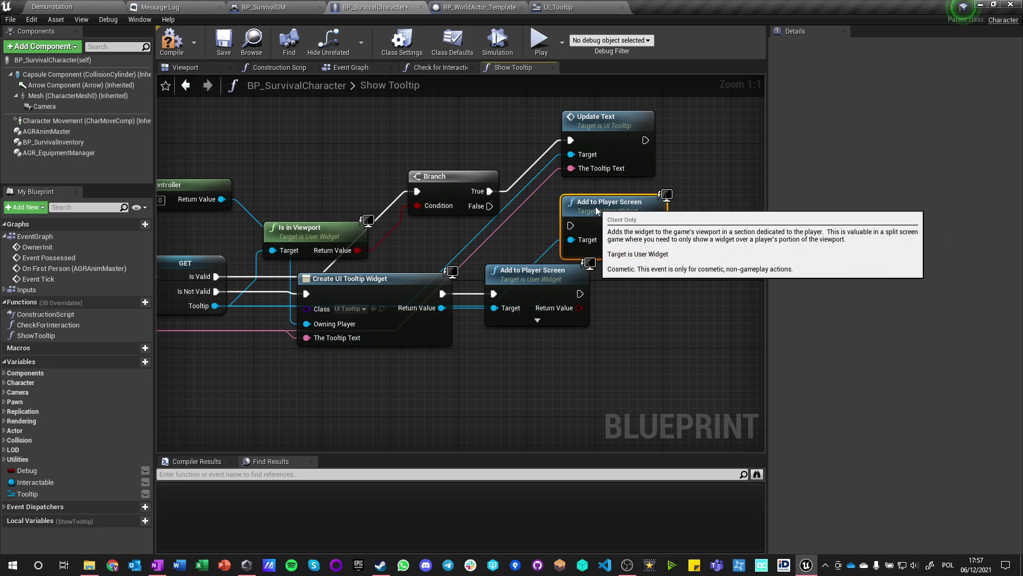
{"action": "left_click_drag", "start_coordinate": [571, 225], "coordinate": [490, 206]}
Step: Duplicate Update Text after the Branch's Add to Player Screen node, targeting Tooltip and passing in the function's tooltip text
{"action": "left_click", "coordinate": [606, 135]}
{"action": "key", "text": "ctrl+c"}
{"action": "key", "text": "ctrl+v"}
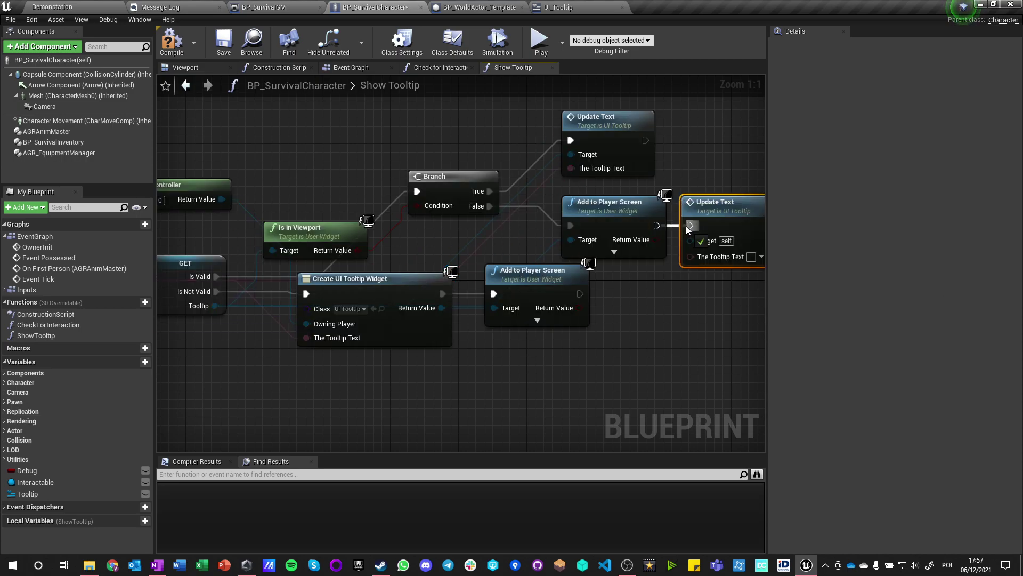
{"action": "left_click_drag", "start_coordinate": [691, 258], "coordinate": [238, 329]}
{"action": "right_click_drag", "start_coordinate": [479, 395], "coordinate": [166, 406]}
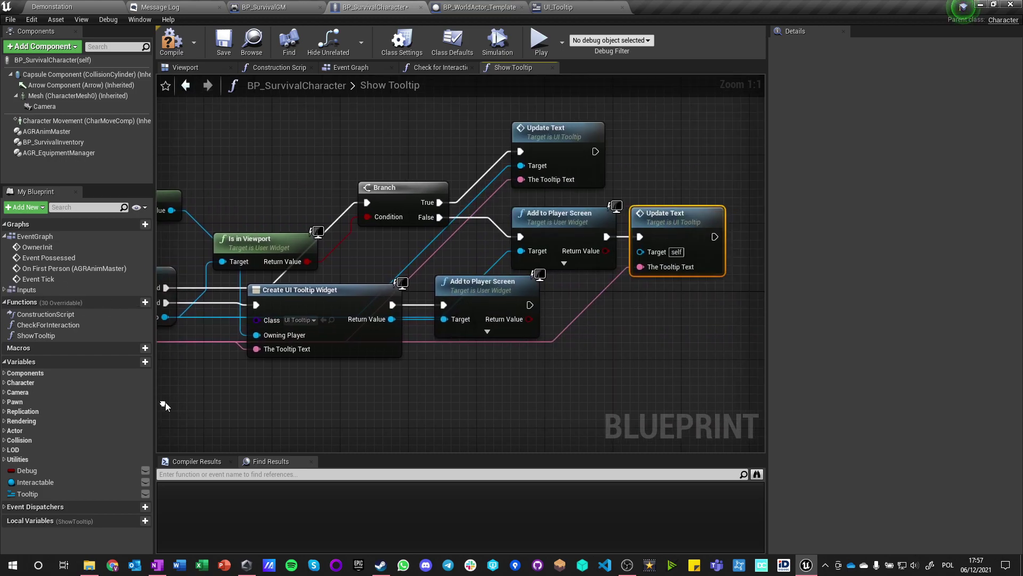
{"action": "left_click_drag", "start_coordinate": [640, 252], "coordinate": [326, 318]}
{"action": "right_click_drag", "start_coordinate": [549, 434], "coordinate": [311, 383]}
Step: Duplicate the validated Tooltip getter below the first one and run it from the initial Branch's False output
{"action": "scroll", "coordinate": [299, 373], "scroll_direction": "down", "scroll_amount": 2}
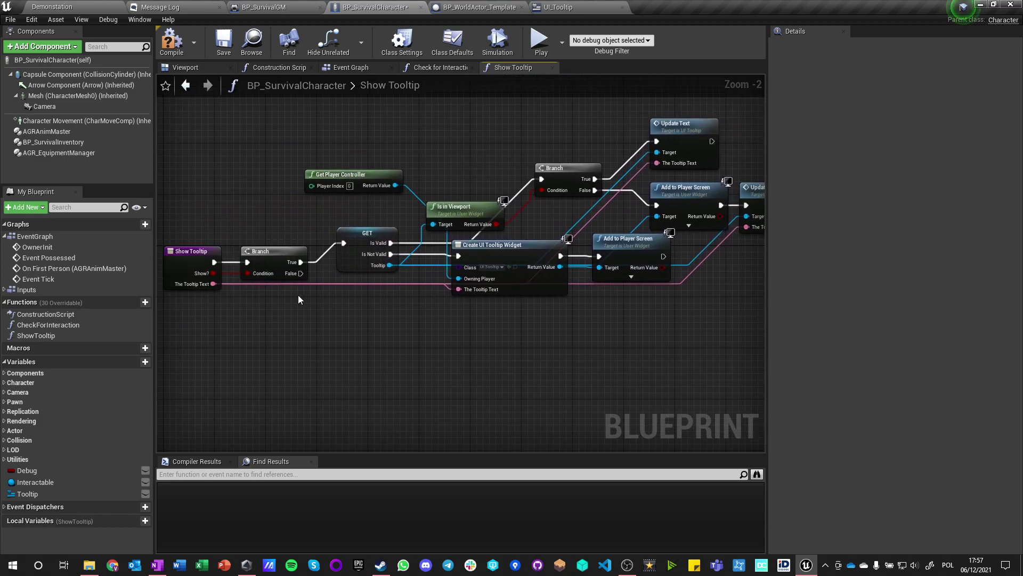
{"action": "right_click_drag", "start_coordinate": [299, 315], "coordinate": [354, 276]}
{"action": "left_click", "coordinate": [409, 221]}
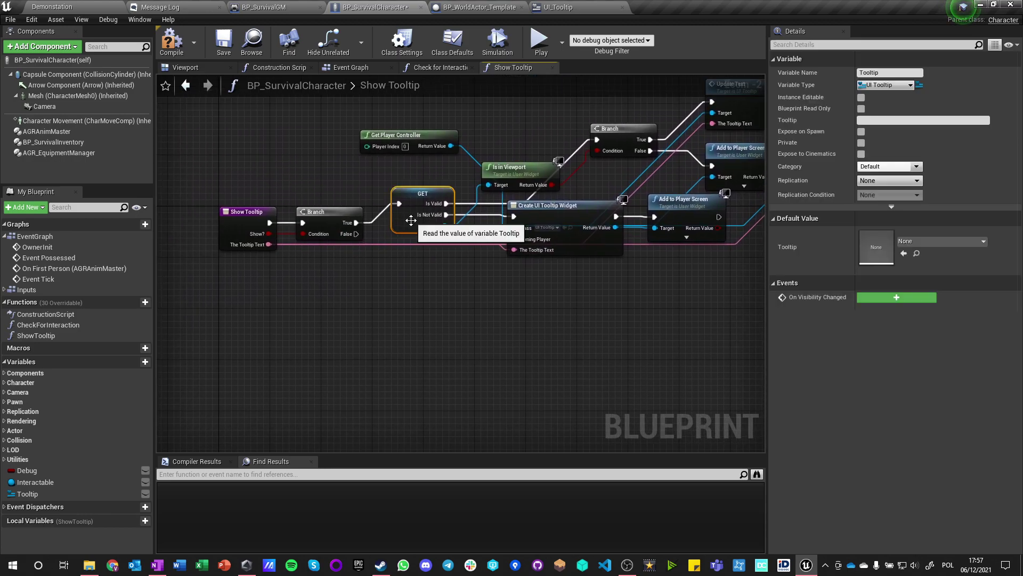
{"action": "key", "text": "ctrl+c"}
{"action": "left_click", "coordinate": [392, 284]}
{"action": "key", "text": "ctrl+v"}
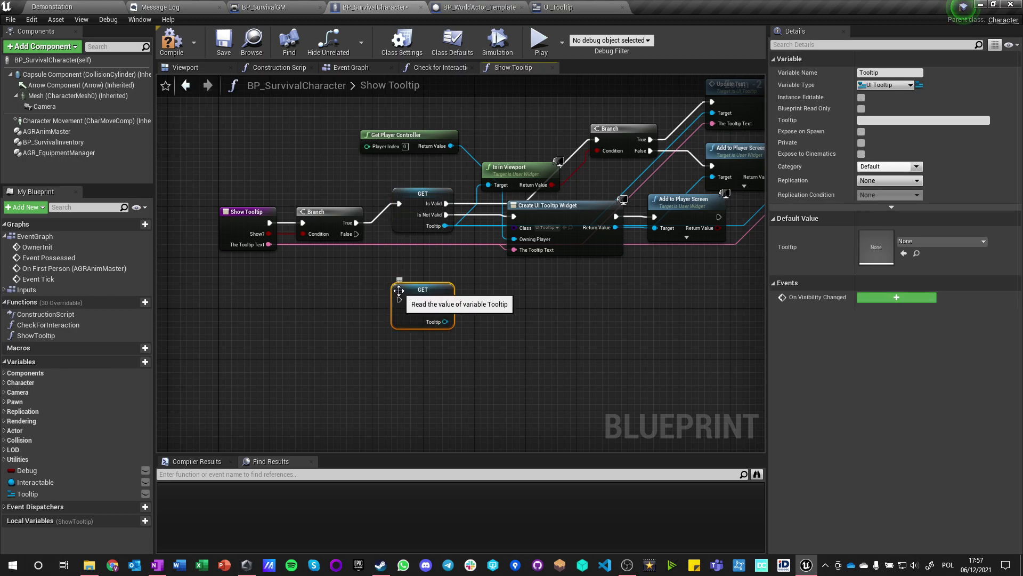
{"action": "left_click_drag", "start_coordinate": [397, 297], "coordinate": [356, 234]}
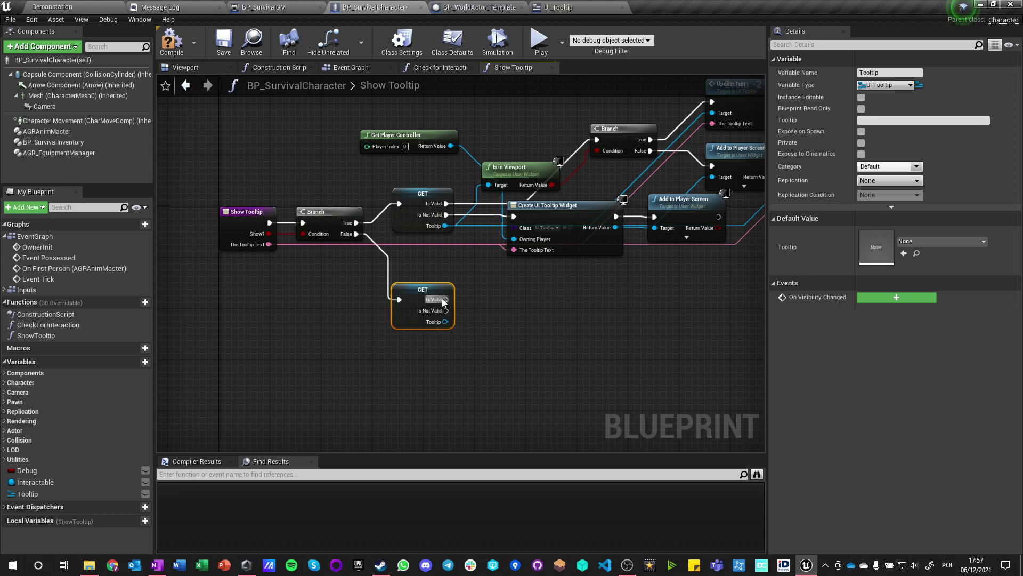
Step: Duplicate the Is in Viewport check and its Branch, wiring them to the new getter's Is Valid and Tooltip outputs
{"action": "left_click_drag", "start_coordinate": [520, 131], "coordinate": [596, 172]}
{"action": "key", "text": "ctrl+c"}
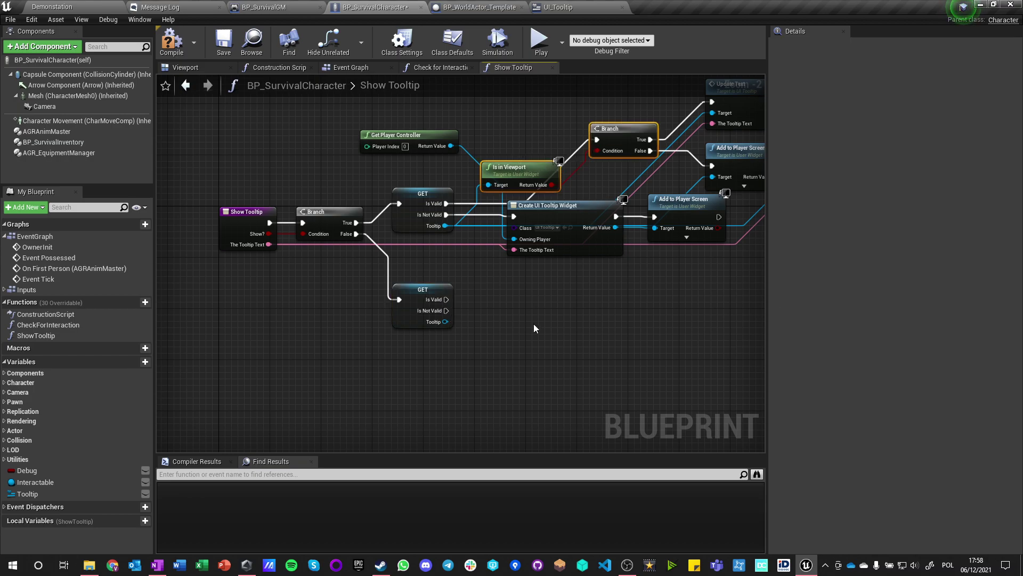
{"action": "key", "text": "ctrl+v"}
{"action": "left_click_drag", "start_coordinate": [595, 332], "coordinate": [445, 300]}
{"action": "left_click_drag", "start_coordinate": [490, 376], "coordinate": [445, 321]}
Step: Add a Remove from Parent node targeting Tooltip and run it from the new viewport Branch's True output
{"action": "right_click_drag", "start_coordinate": [431, 382], "coordinate": [313, 341]}
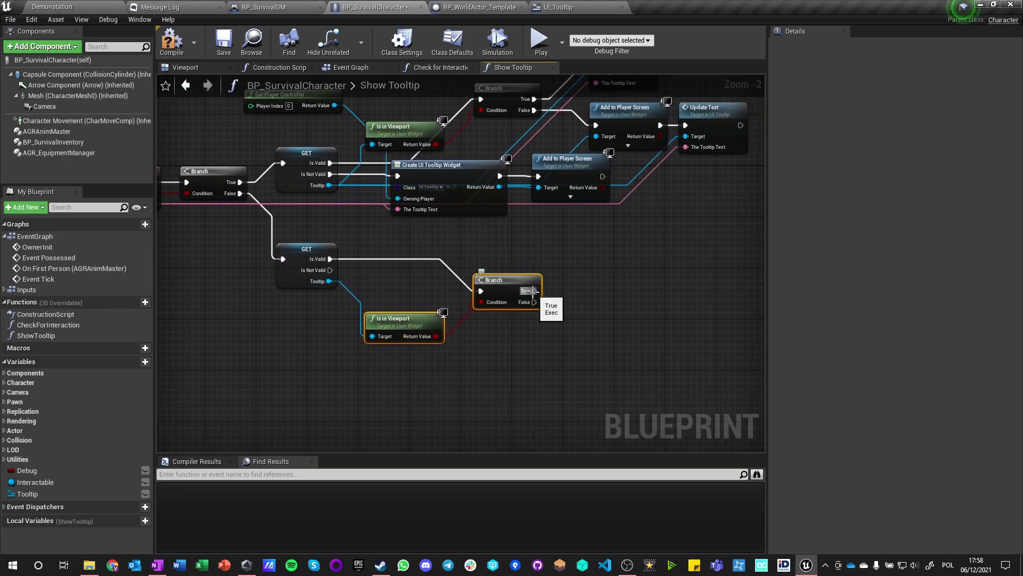
{"action": "left_click_drag", "start_coordinate": [329, 281], "coordinate": [604, 278]}
{"action": "type", "text": "remove from"}
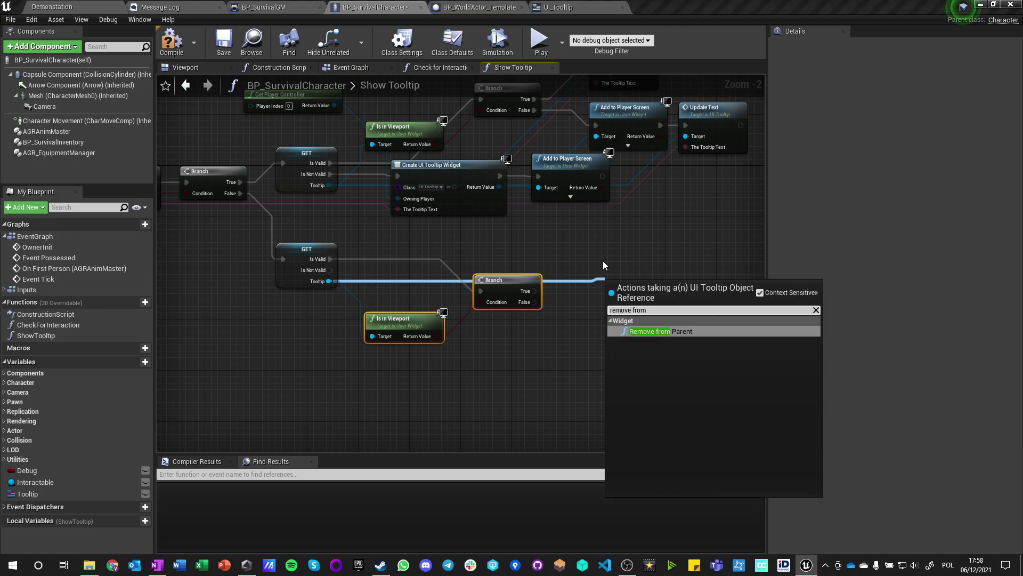
{"action": "key", "text": "Return"}
{"action": "left_click_drag", "start_coordinate": [532, 291], "coordinate": [586, 273]}
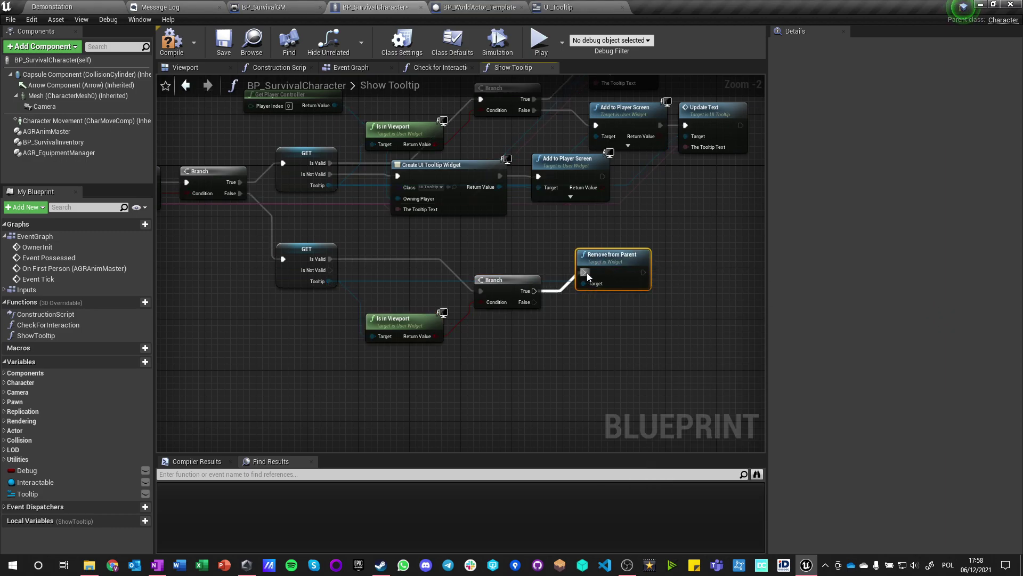
{"action": "left_click", "coordinate": [541, 334]}
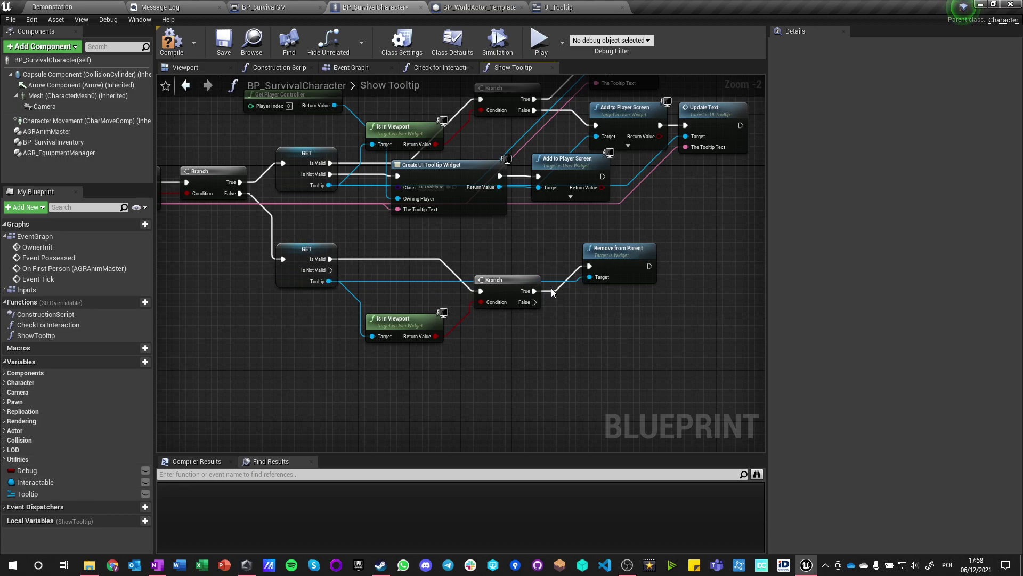
{"action": "right_click_drag", "start_coordinate": [171, 373], "coordinate": [426, 359]}
{"action": "right_click_drag", "start_coordinate": [471, 334], "coordinate": [199, 342]}
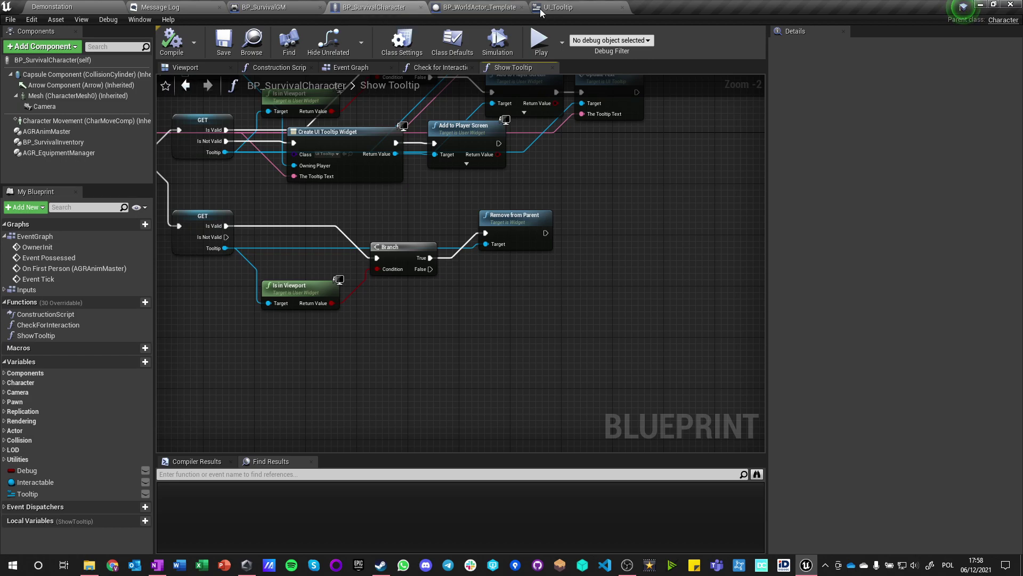
Step: In CheckForInteraction, insert a Show Tooltip call between the empty Interactable SET and its Return Node, leaving Show? off
{"action": "left_click", "coordinate": [552, 67]}
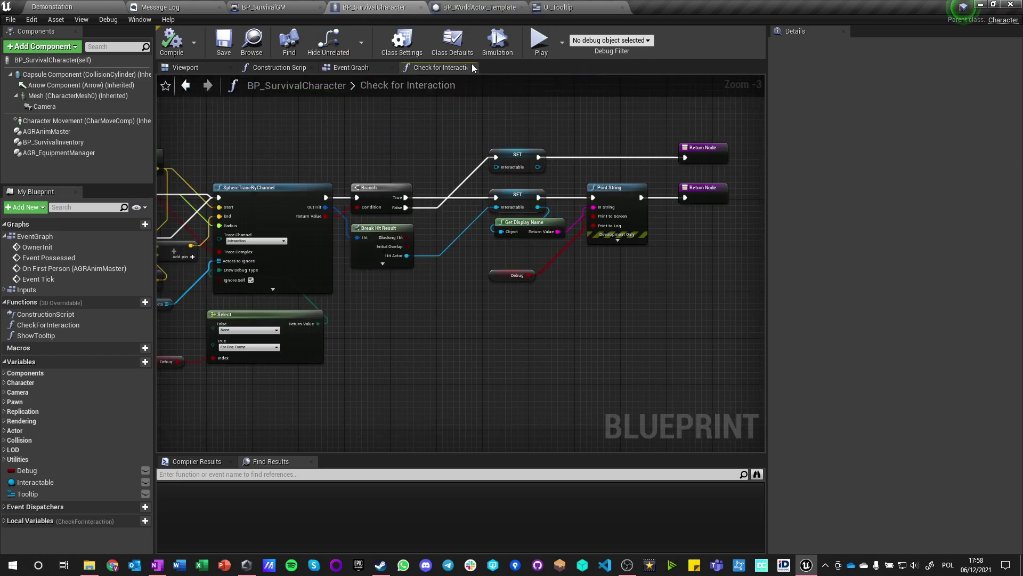
{"action": "scroll", "coordinate": [641, 240], "scroll_direction": "up", "scroll_amount": 3}
{"action": "right_click_drag", "start_coordinate": [646, 260], "coordinate": [550, 304]}
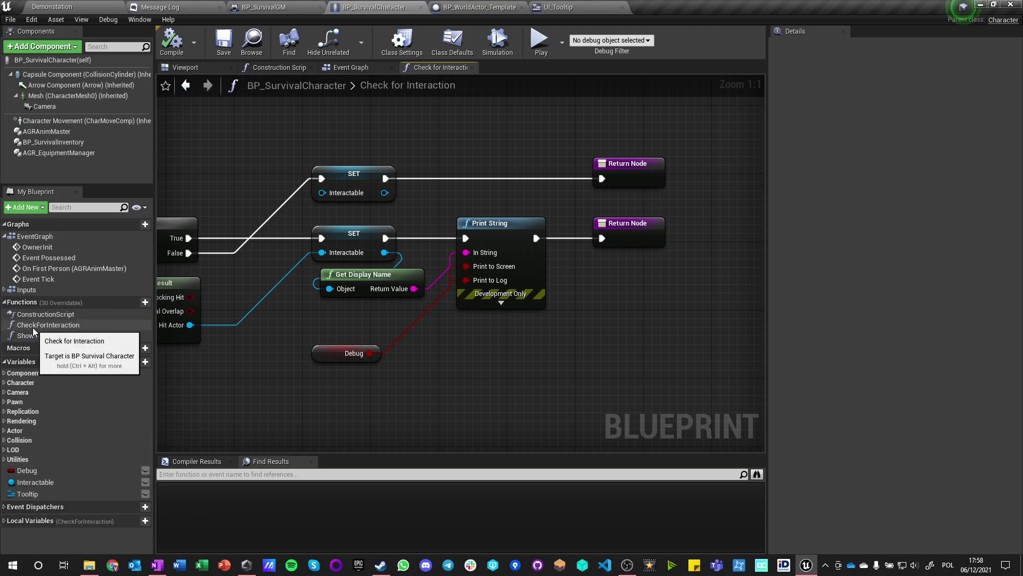
{"action": "left_click_drag", "start_coordinate": [37, 338], "coordinate": [328, 195]}
{"action": "left_click_drag", "start_coordinate": [421, 170], "coordinate": [459, 154]}
{"action": "left_click_drag", "start_coordinate": [385, 179], "coordinate": [469, 122]}
{"action": "left_click_drag", "start_coordinate": [599, 167], "coordinate": [600, 133]}
{"action": "left_click_drag", "start_coordinate": [536, 144], "coordinate": [602, 144]}
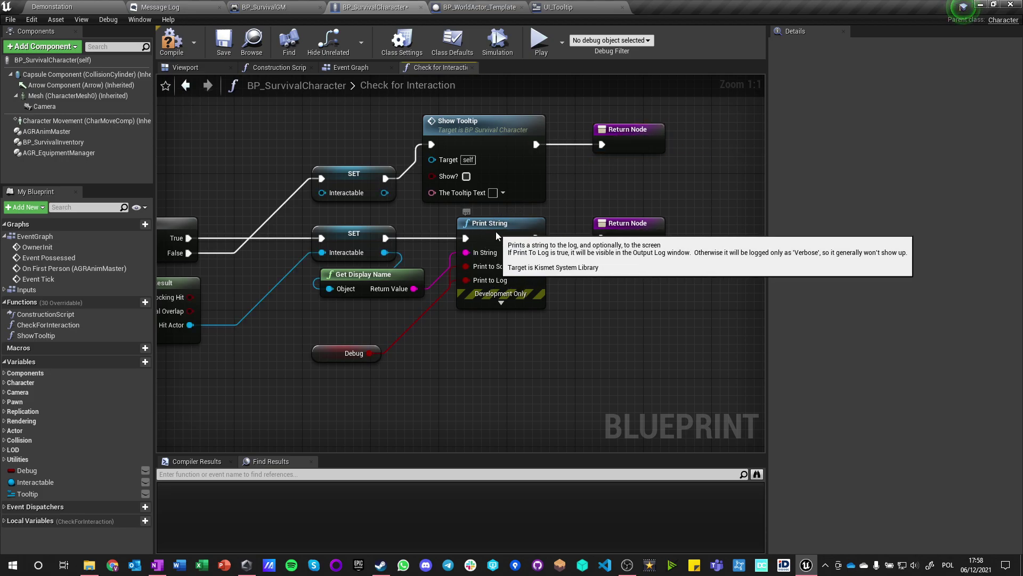
Step: Delete the Print String, Get Display Name and Debug nodes from the successful-hit path
{"action": "left_click_drag", "start_coordinate": [494, 232], "coordinate": [486, 233]}
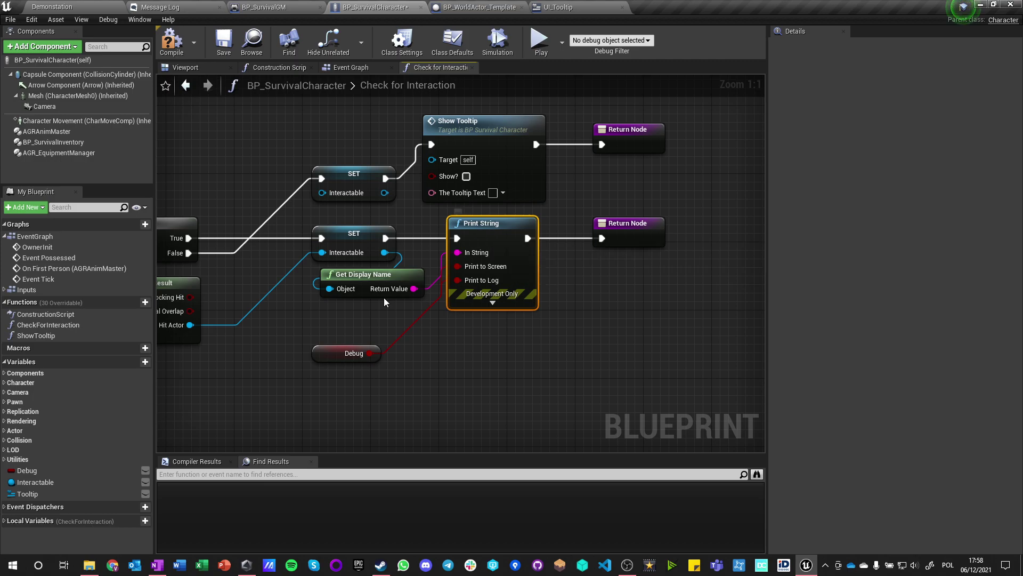
{"action": "key", "text": "Delete"}
{"action": "left_click", "coordinate": [362, 273]}
{"action": "key", "text": "Delete"}
{"action": "left_click_drag", "start_coordinate": [323, 331], "coordinate": [399, 387]}
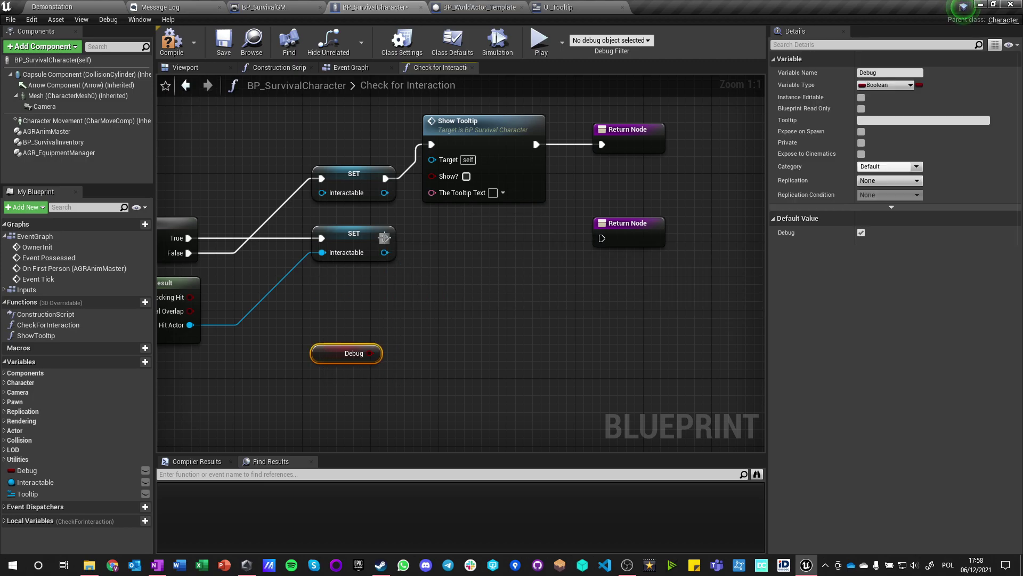
{"action": "key", "text": "Delete"}
Step: Duplicate the Show Tooltip call after the successful-hit Interactable SET and enable its Show? option
{"action": "left_click", "coordinate": [459, 122]}
{"action": "left_click", "coordinate": [436, 228]}
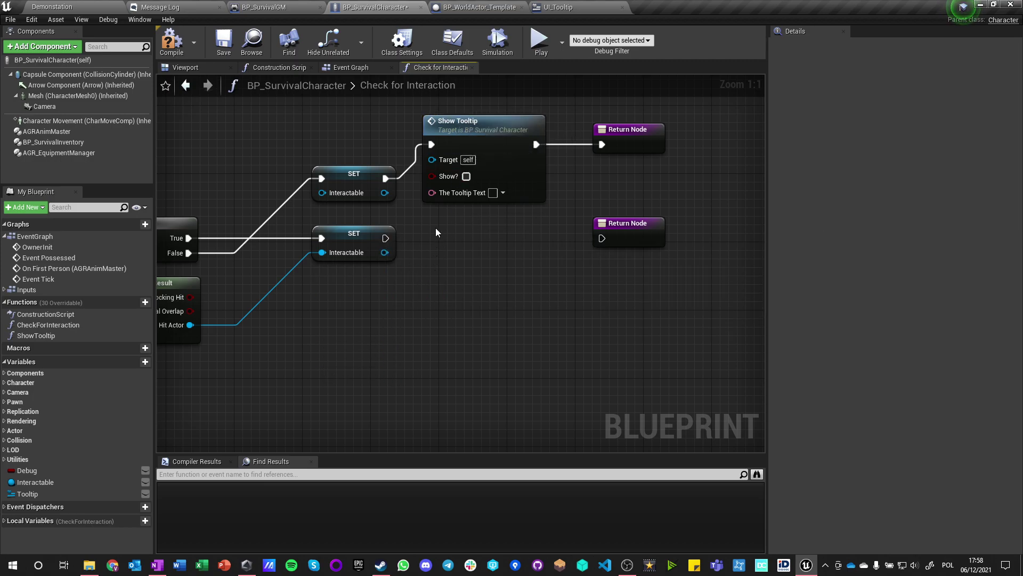
{"action": "key", "text": "ctrl+v"}
{"action": "left_click_drag", "start_coordinate": [385, 238], "coordinate": [424, 239]}
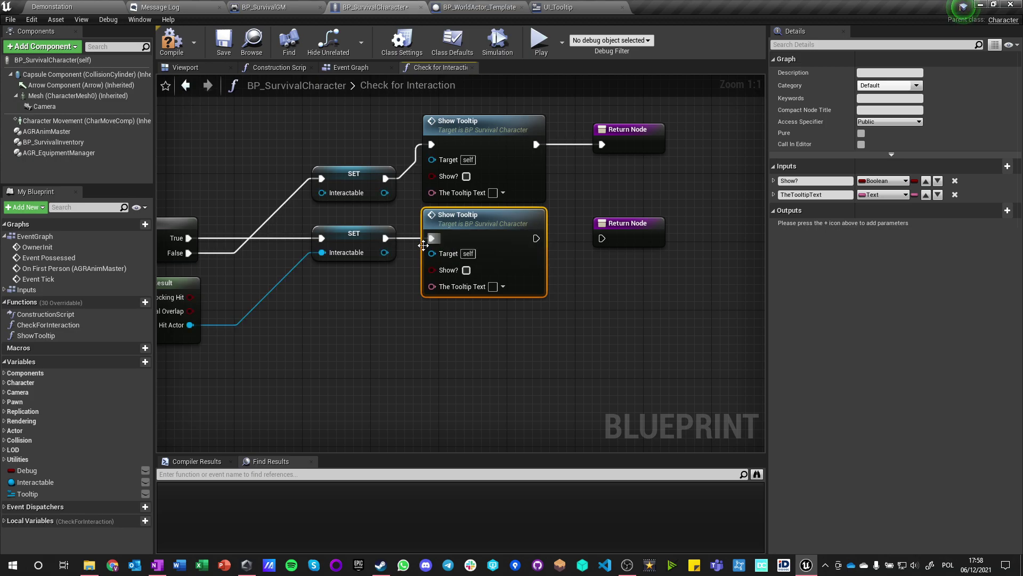
{"action": "left_click", "coordinate": [467, 270]}
{"action": "left_click", "coordinate": [460, 298]}
{"action": "left_click_drag", "start_coordinate": [384, 252], "coordinate": [360, 297]}
{"action": "type", "text": "get nam"}
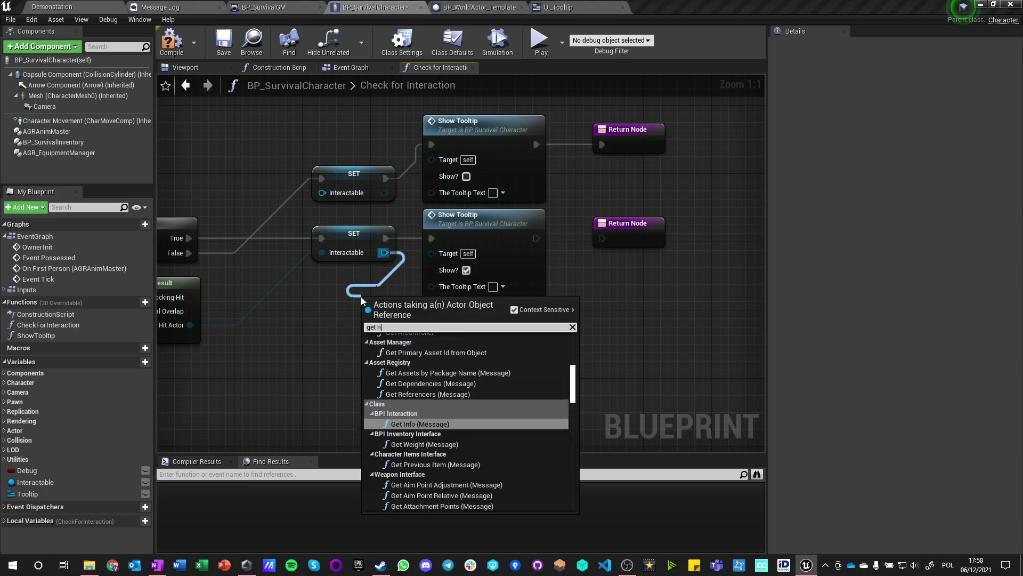
{"action": "key", "text": "BackSpace"}
{"action": "key", "text": "BackSpace"}
{"action": "key", "text": "BackSpace"}
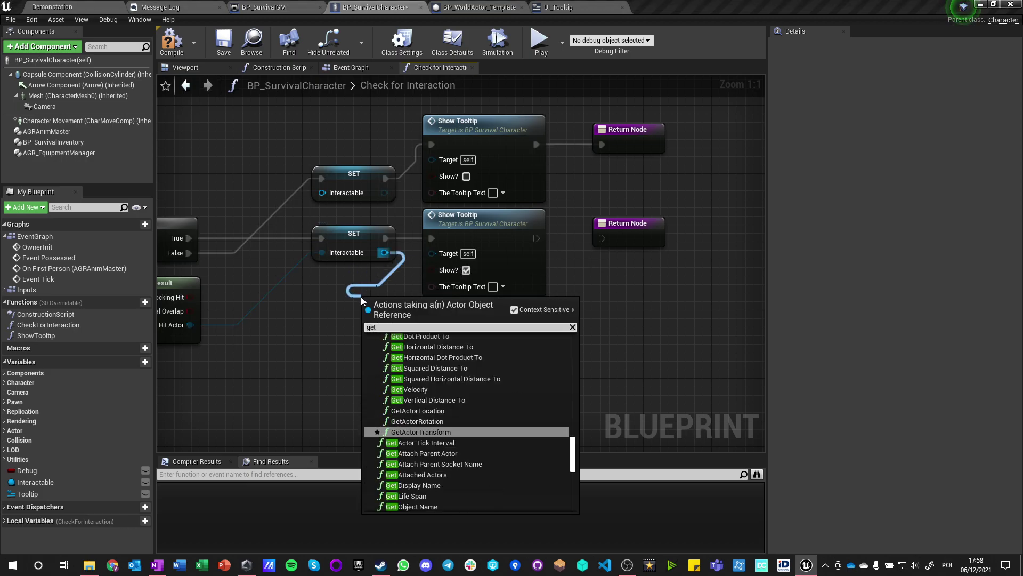
{"action": "type", "text": "too"}
{"action": "key", "text": "BackSpace"}
{"action": "key", "text": "BackSpace"}
{"action": "key", "text": "BackSpace"}
{"action": "left_click", "coordinate": [325, 311]}
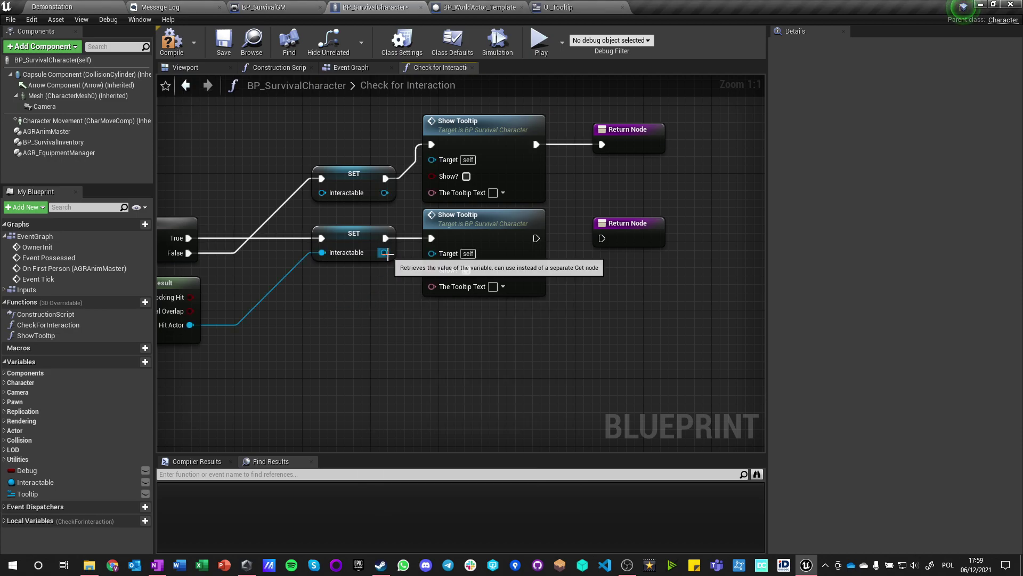
Step: Add a Get Info (Message) call on Interactable and insert it between the SET and the second Show Tooltip
{"action": "left_click_drag", "start_coordinate": [386, 273], "coordinate": [402, 312]}
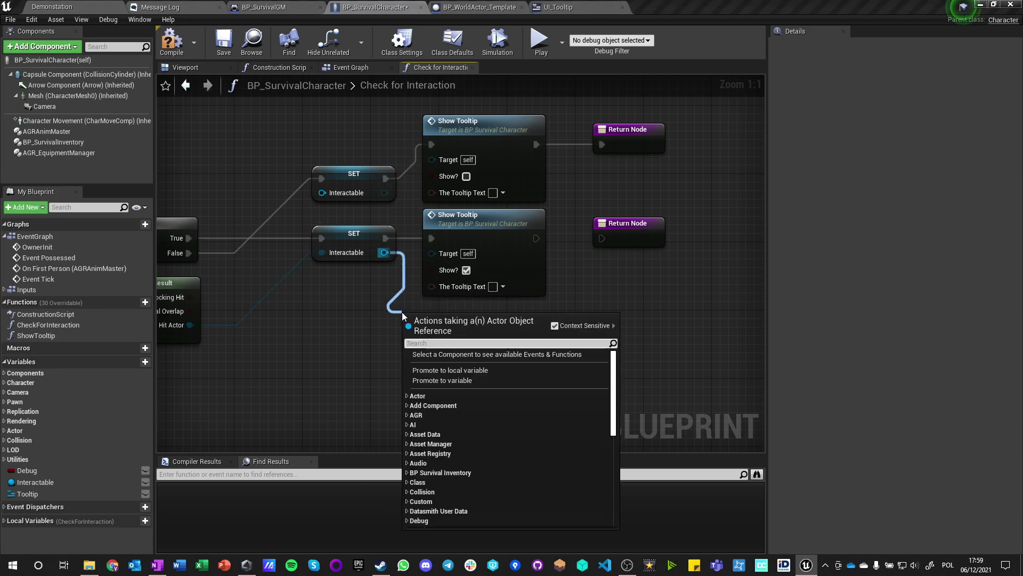
{"action": "type", "text": "get info"}
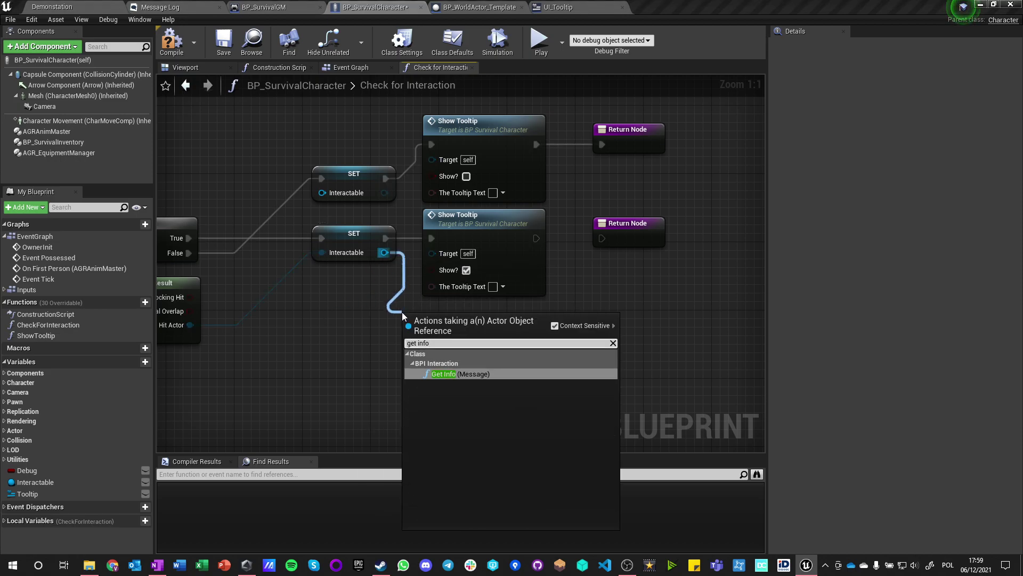
{"action": "key", "text": "Return"}
{"action": "left_click_drag", "start_coordinate": [659, 276], "coordinate": [686, 233]}
{"action": "left_click_drag", "start_coordinate": [442, 334], "coordinate": [456, 230]}
{"action": "left_click_drag", "start_coordinate": [386, 238], "coordinate": [432, 238]}
{"action": "left_click_drag", "start_coordinate": [516, 239], "coordinate": [580, 238]}
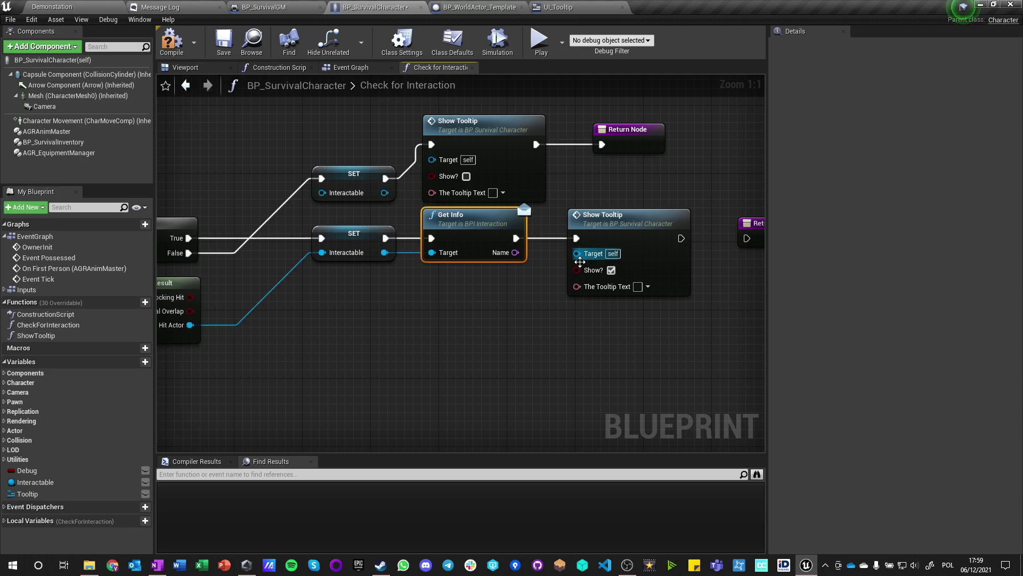
Step: Feed Get Info's Name, converted to text, into The Tooltip Text and link the second Show Tooltip to its Return Node
{"action": "left_click_drag", "start_coordinate": [577, 286], "coordinate": [477, 283]}
{"action": "right_click_drag", "start_coordinate": [589, 276], "coordinate": [438, 246]}
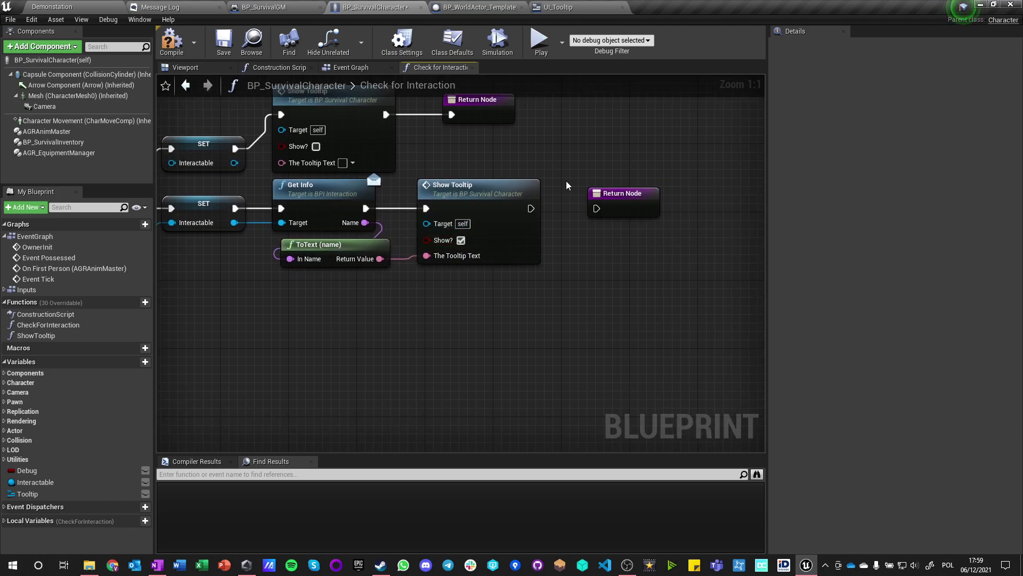
{"action": "left_click", "coordinate": [611, 202]}
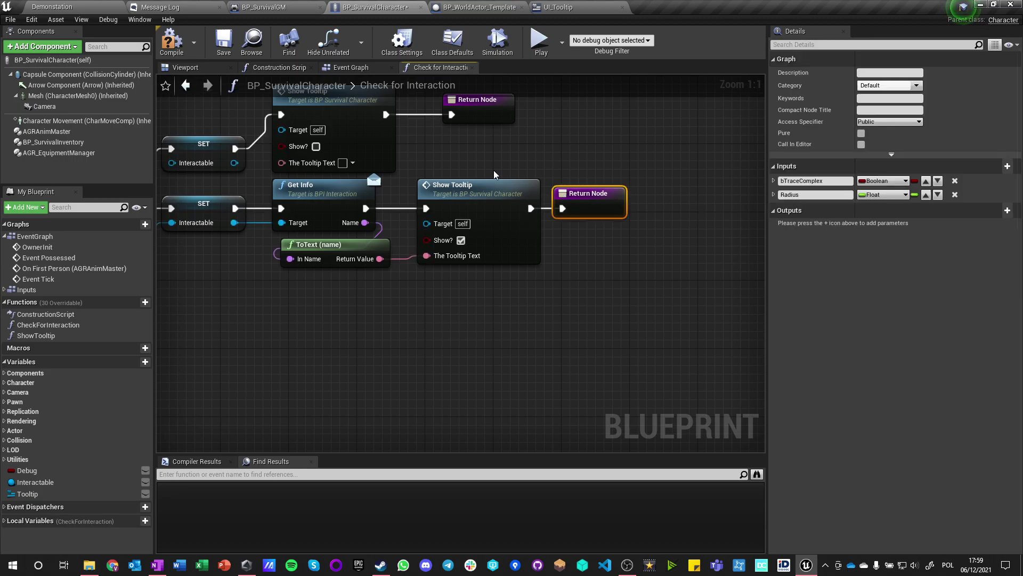
Step: Space out the Show Tooltip, Return Node and ToText nodes, then compile the blueprint
{"action": "left_click", "coordinate": [469, 201], "text": "ctrl"}
{"action": "left_click_drag", "start_coordinate": [469, 201], "coordinate": [581, 206]}
{"action": "left_click_drag", "start_coordinate": [333, 246], "coordinate": [444, 238]}
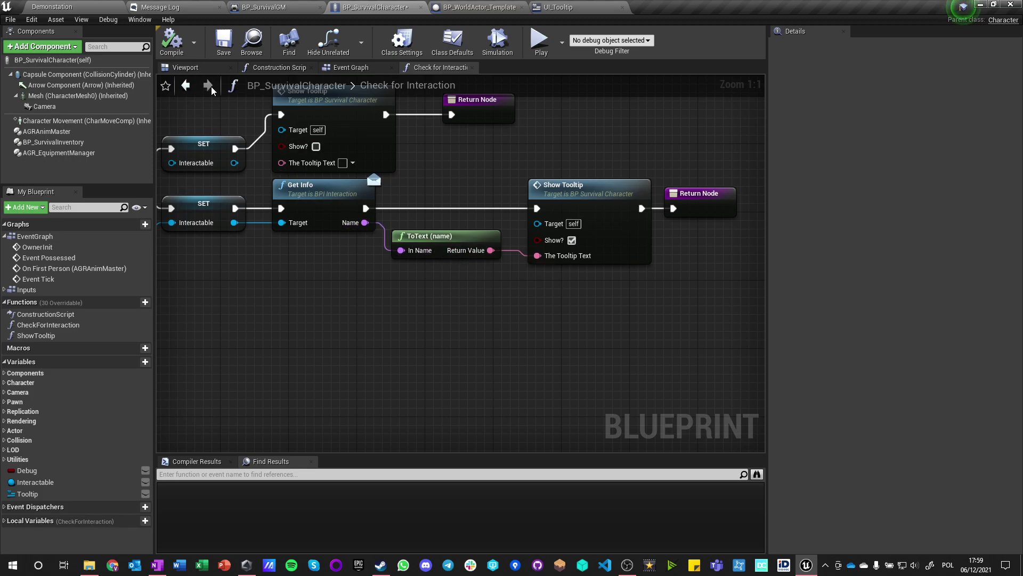
{"action": "left_click", "coordinate": [171, 40]}
Step: Play-test the Demonstation level to check the tooltip on interactable world items
{"action": "right_click_drag", "start_coordinate": [280, 215], "coordinate": [371, 275]}
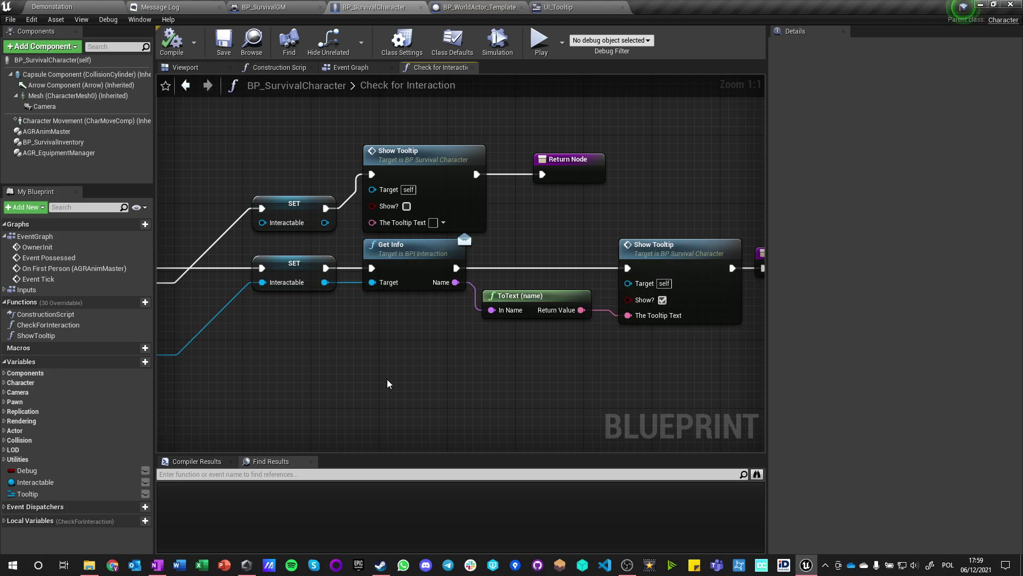
{"action": "scroll", "coordinate": [414, 373], "scroll_direction": "down", "scroll_amount": 1}
{"action": "right_click_drag", "start_coordinate": [414, 373], "coordinate": [385, 327]}
{"action": "scroll", "coordinate": [261, 348], "scroll_direction": "down", "scroll_amount": 2}
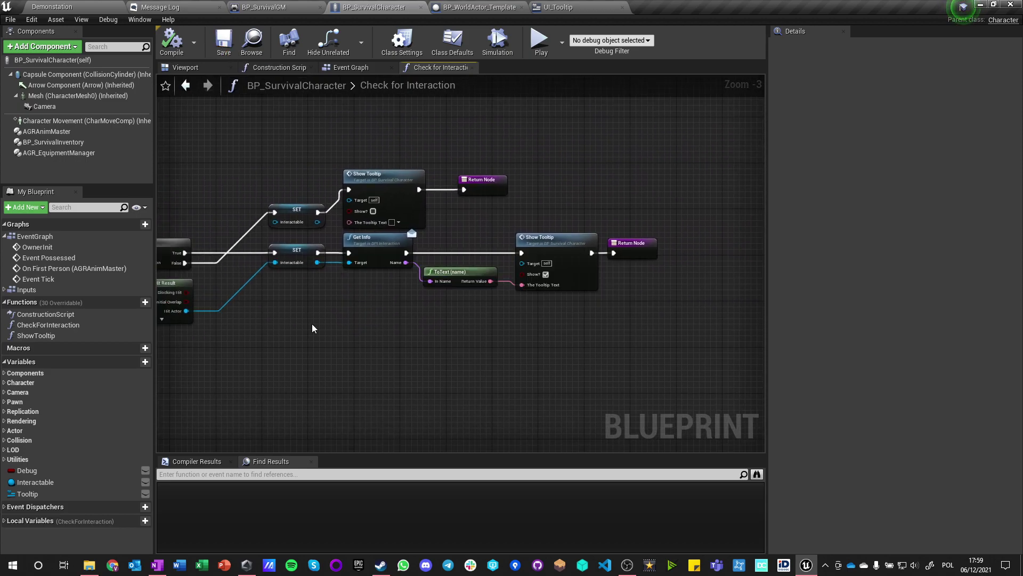
{"action": "left_click", "coordinate": [52, 6]}
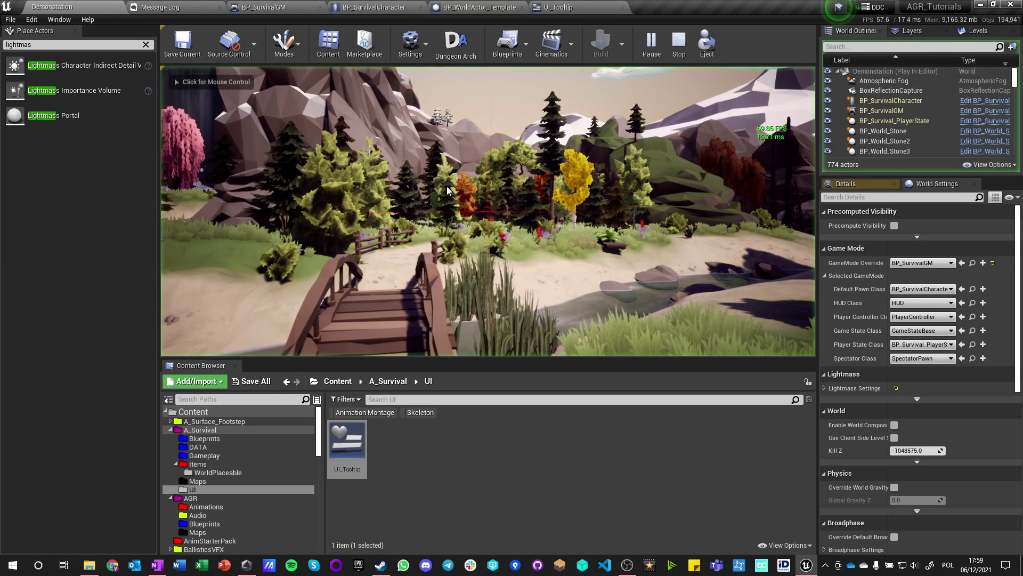
{"action": "left_click", "coordinate": [447, 190]}
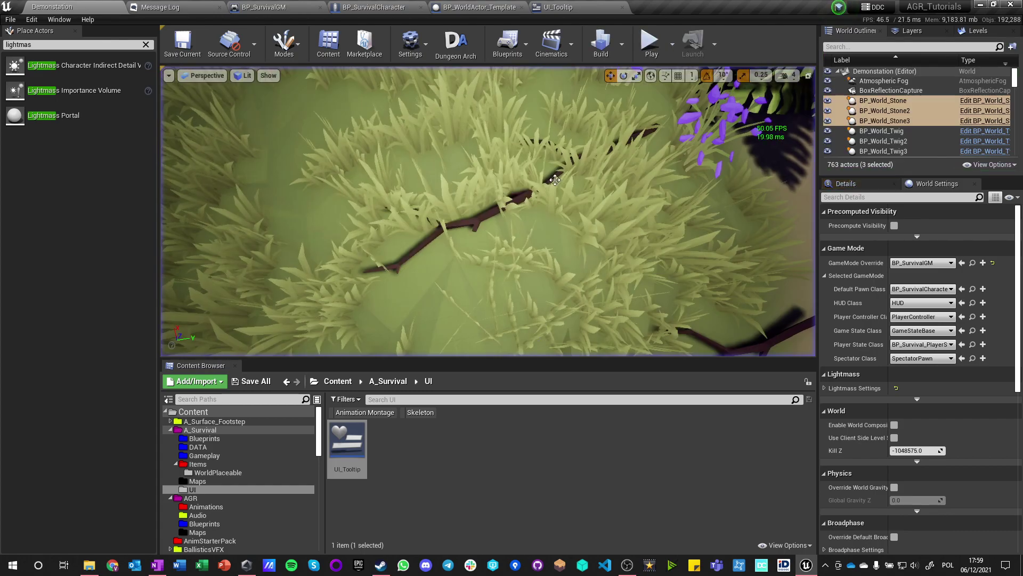
Step: Set the alpha of Image_0's Color and Opacity to 0.1 in the UI_Tooltip designer and save the widget
{"action": "left_click", "coordinate": [575, 9]}
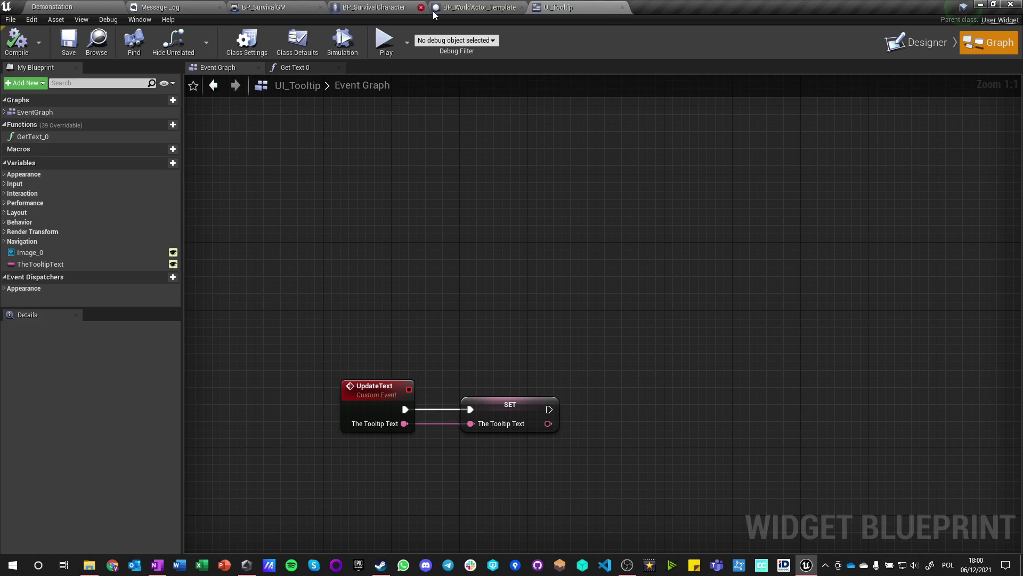
{"action": "left_click", "coordinate": [918, 42]}
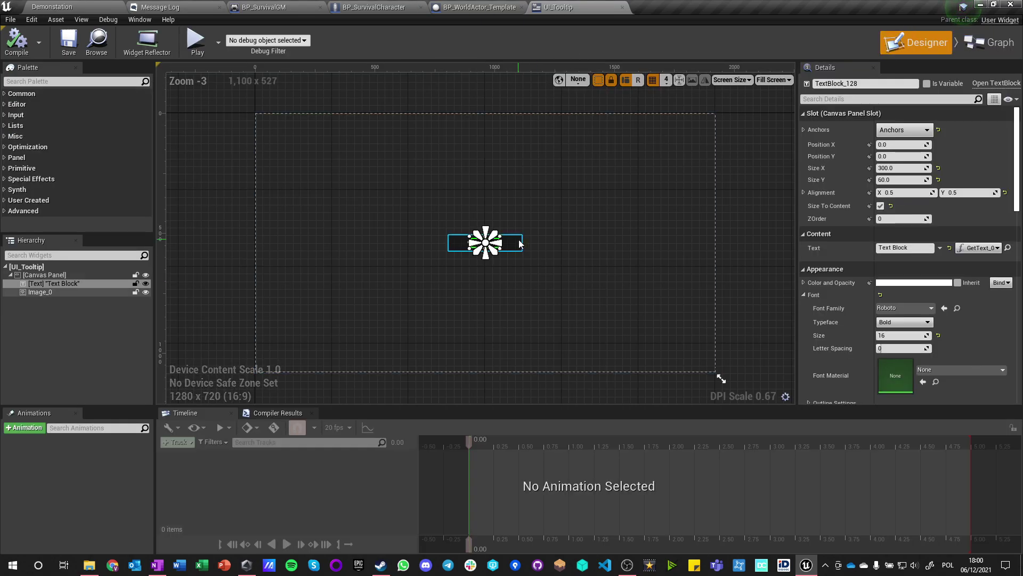
{"action": "left_click", "coordinate": [961, 356]}
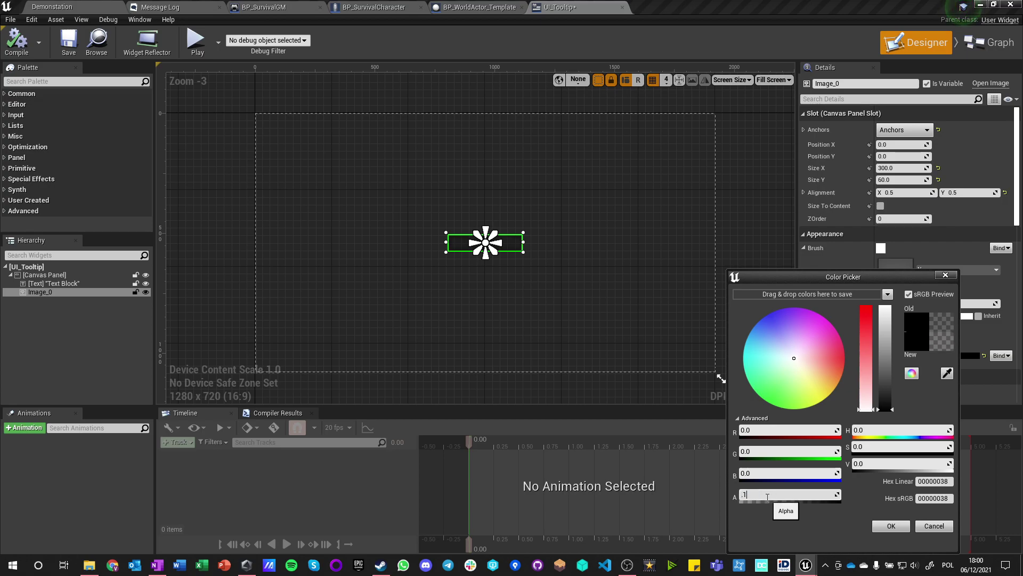
{"action": "left_click", "coordinate": [750, 219]}
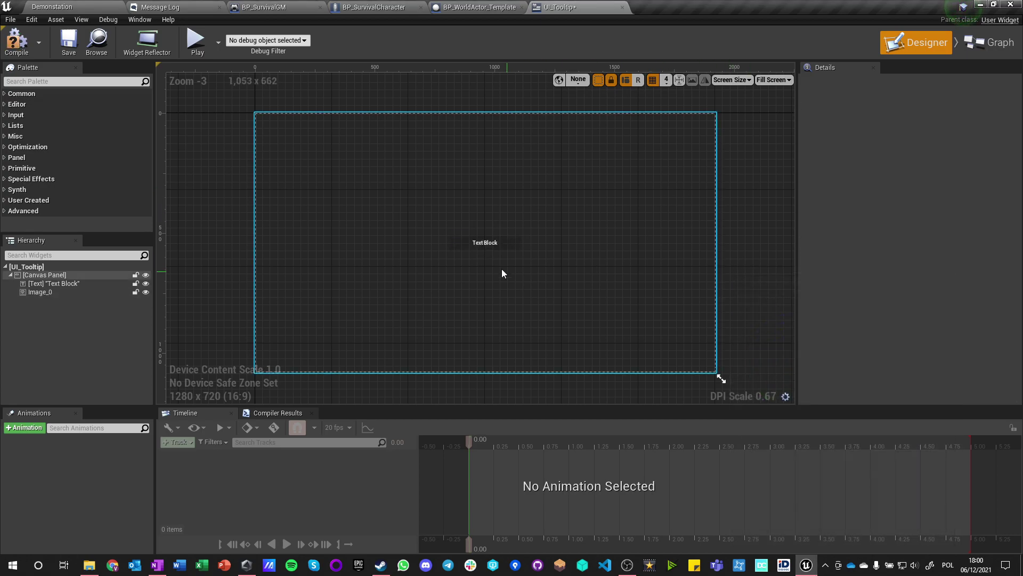
{"action": "left_click", "coordinate": [507, 249]}
{"action": "left_click", "coordinate": [67, 38]}
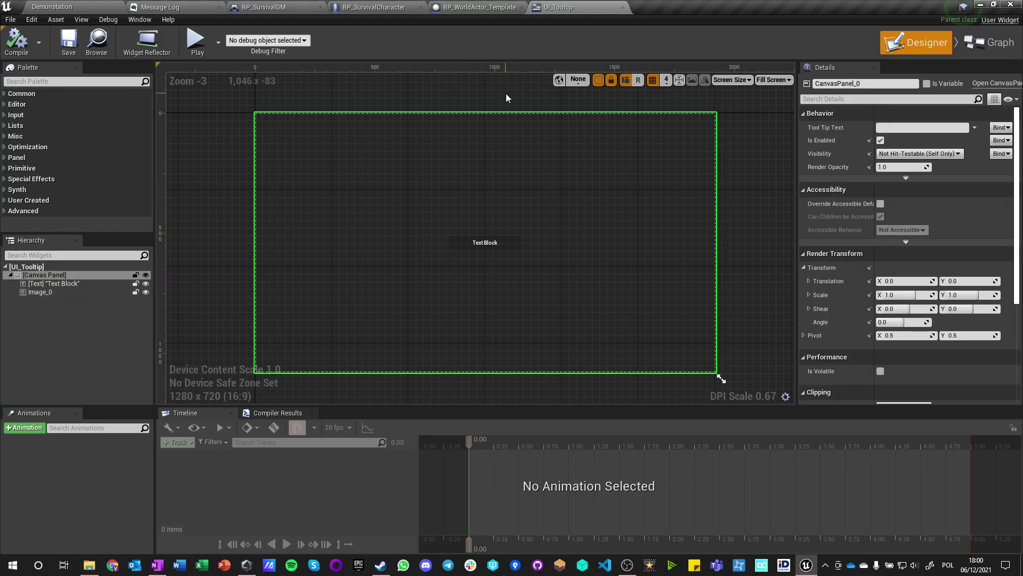
Step: Play-test the Demonstation level to check the tooltip background over the stones
{"action": "left_click", "coordinate": [96, 43]}
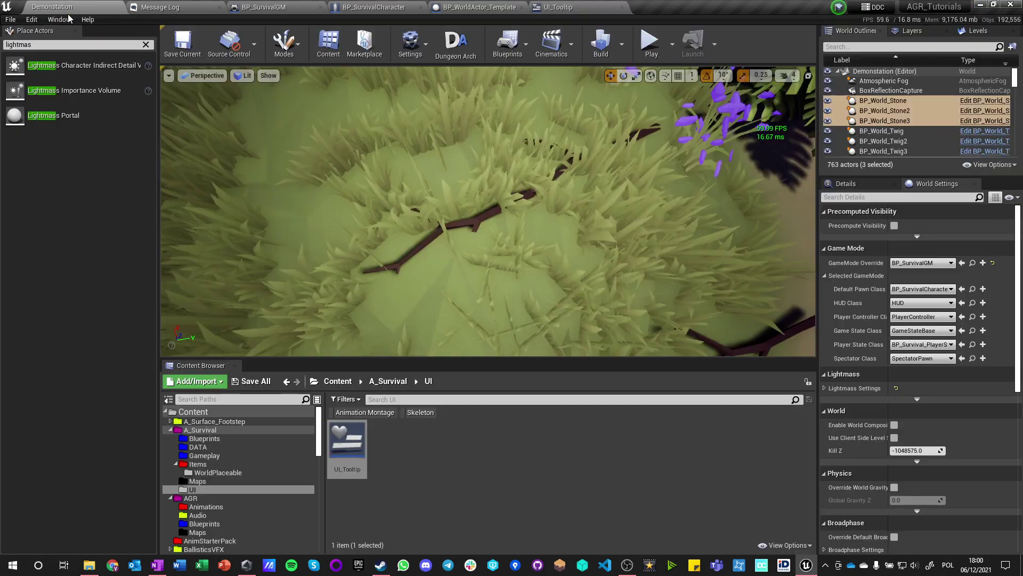
{"action": "left_click", "coordinate": [648, 44]}
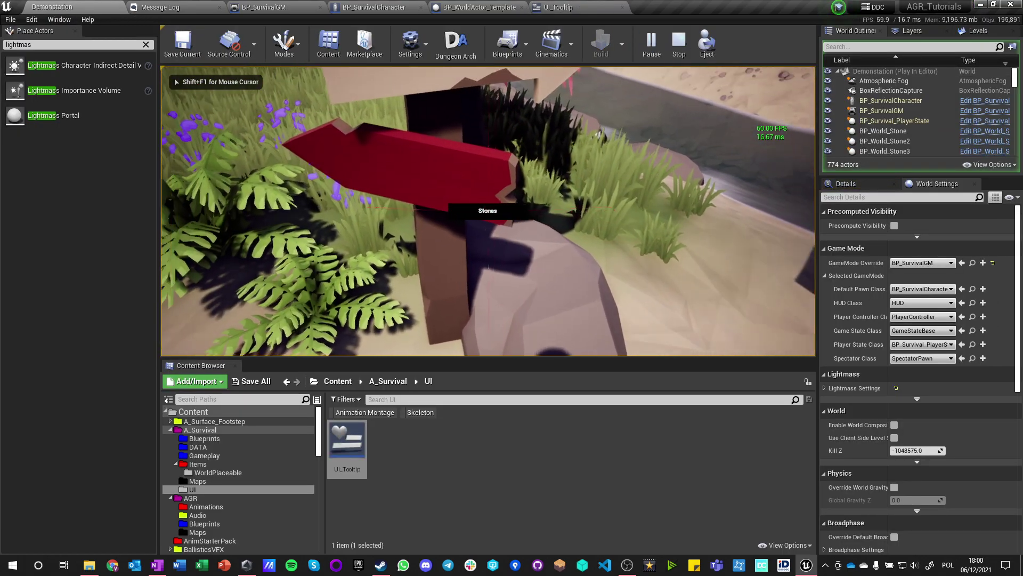
{"action": "key", "text": "Escape"}
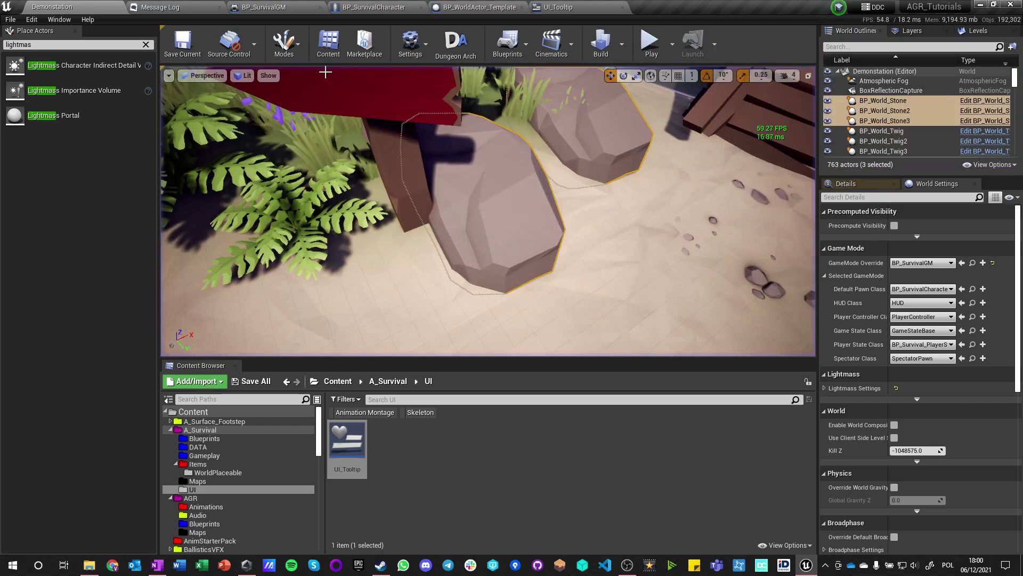
Step: Set the alpha of Image_0's brush tint to 0.2 in UI_Tooltip
{"action": "left_click", "coordinate": [576, 8]}
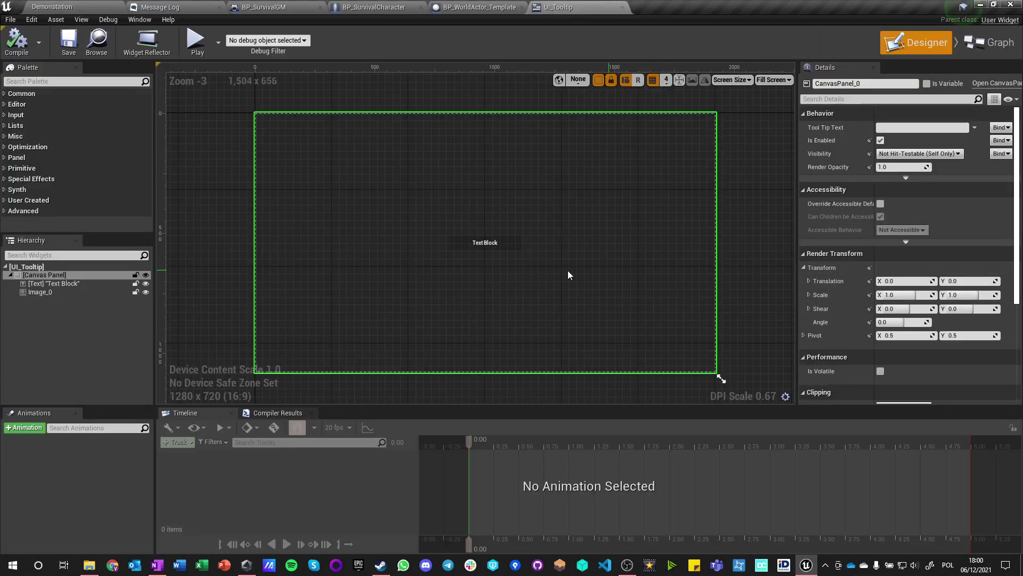
{"action": "left_click", "coordinate": [480, 246]}
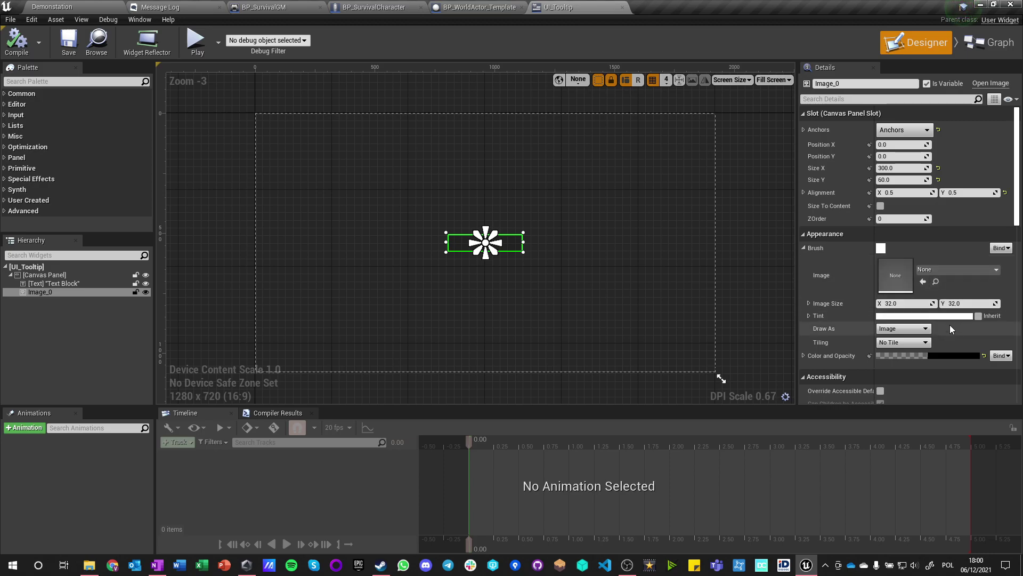
{"action": "left_click", "coordinate": [961, 315]}
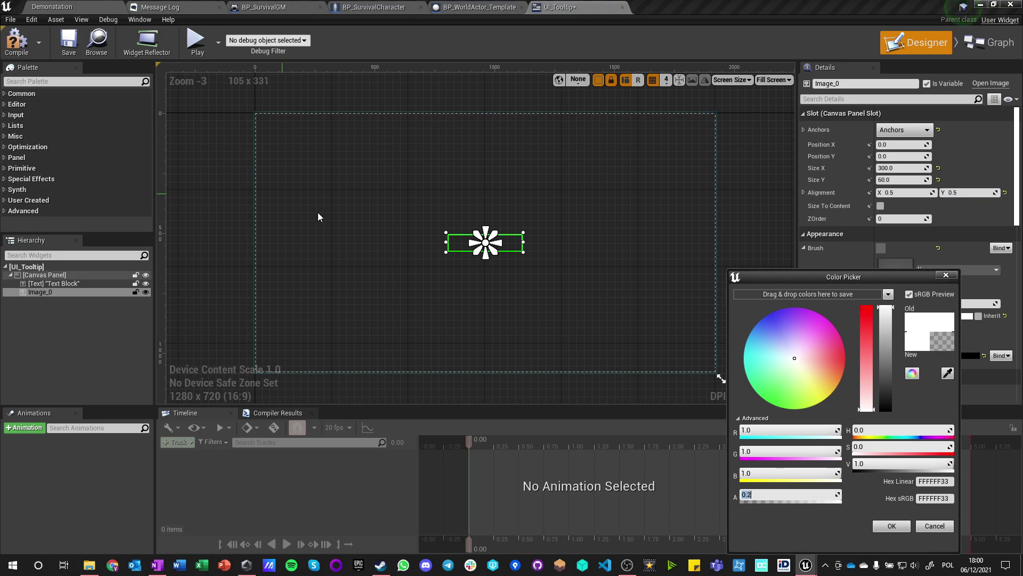
{"action": "left_click", "coordinate": [887, 524]}
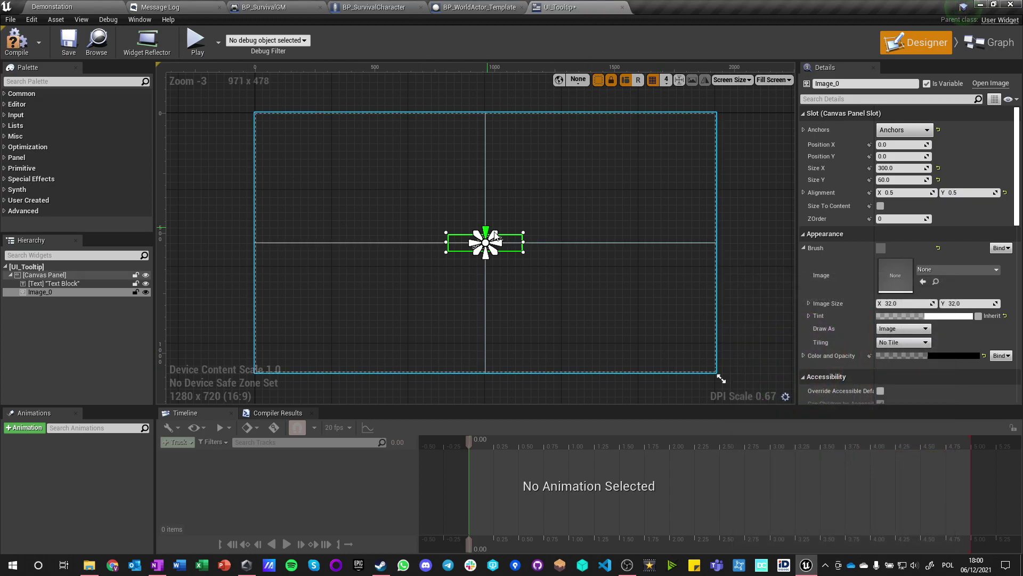
Step: Play-test the level, including in full screen, to examine the tooltip's background and text on the stones
{"action": "key", "text": "alt+p"}
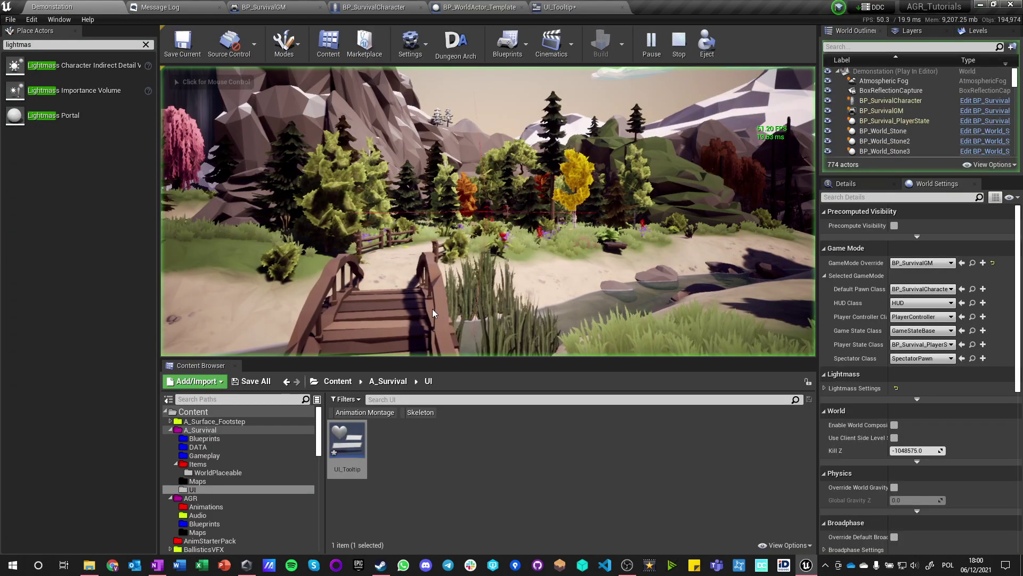
{"action": "left_click", "coordinate": [432, 308]}
{"action": "key", "text": "w"}
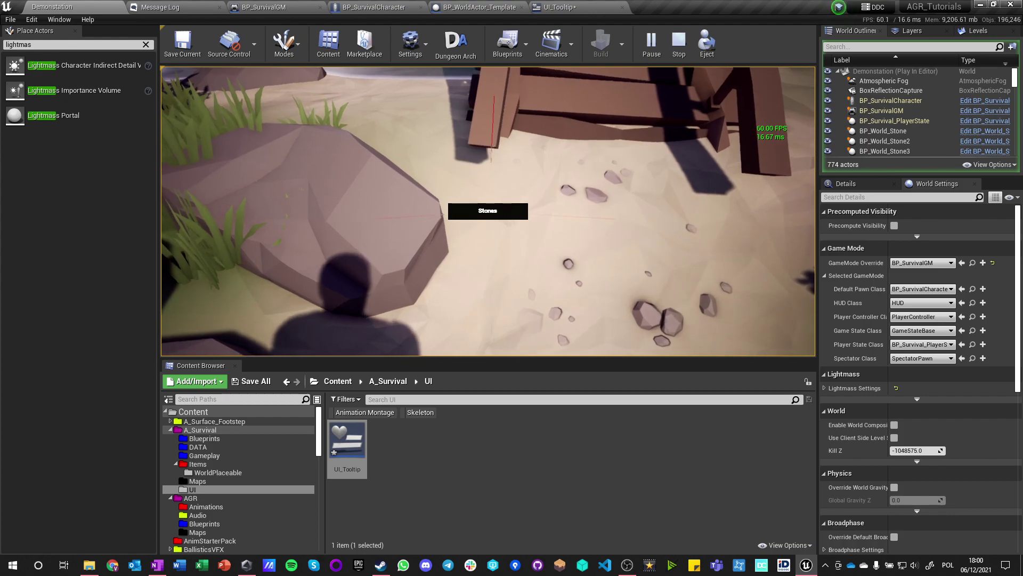
{"action": "key", "text": "F11"}
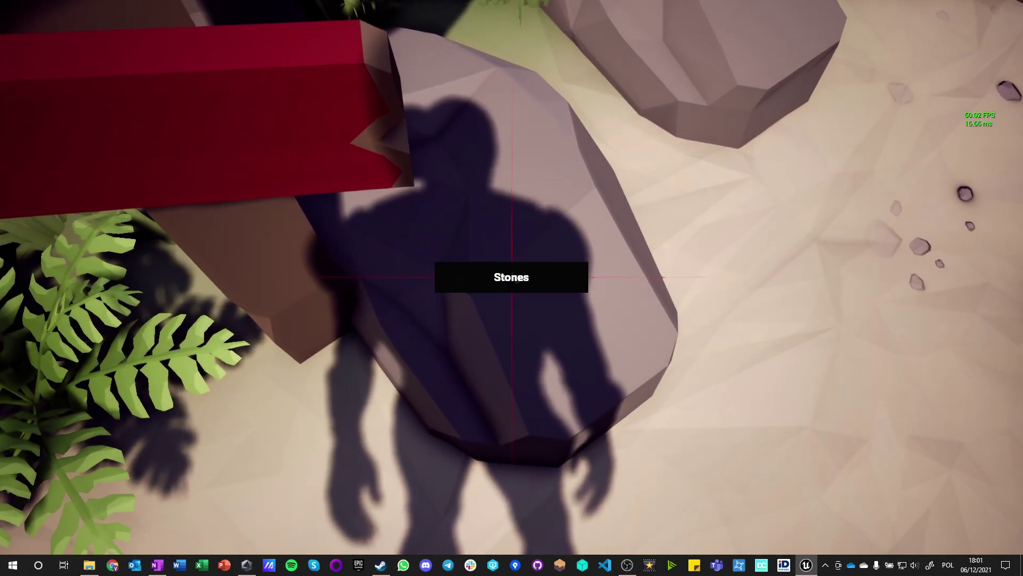
{"action": "key", "text": "Escape"}
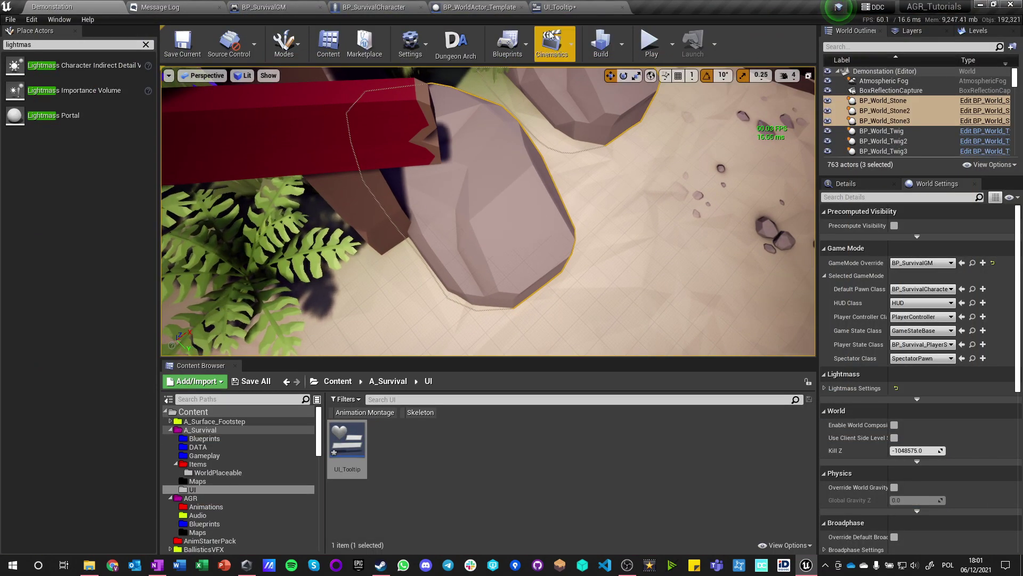
Step: Review the text block's binding in UI_Tooltip, its GetText_0 function and the UpdateText event
{"action": "left_click", "coordinate": [575, 7]}
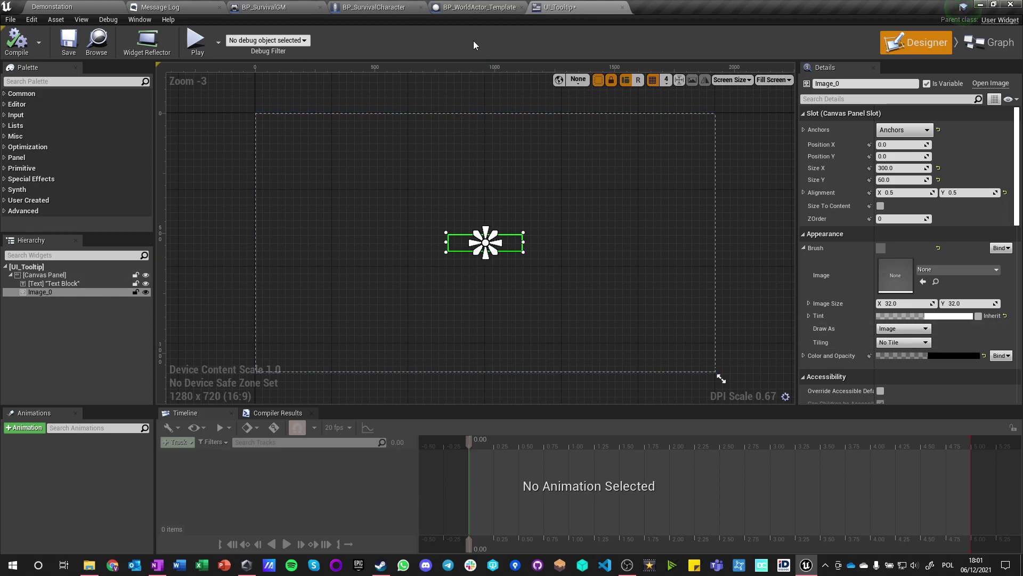
{"action": "left_click", "coordinate": [488, 8]}
{"action": "left_click", "coordinate": [557, 7]}
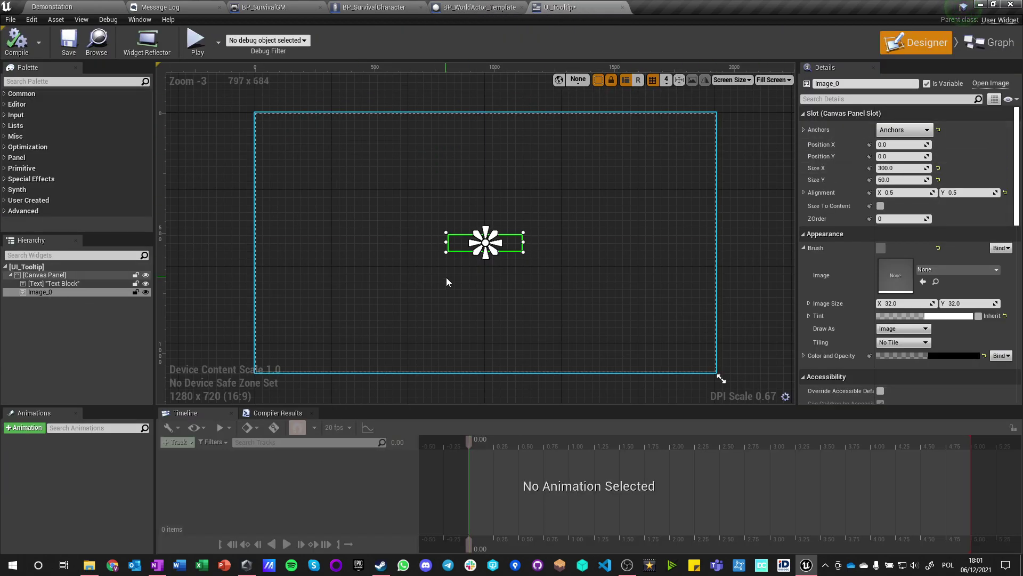
{"action": "left_click", "coordinate": [47, 284]}
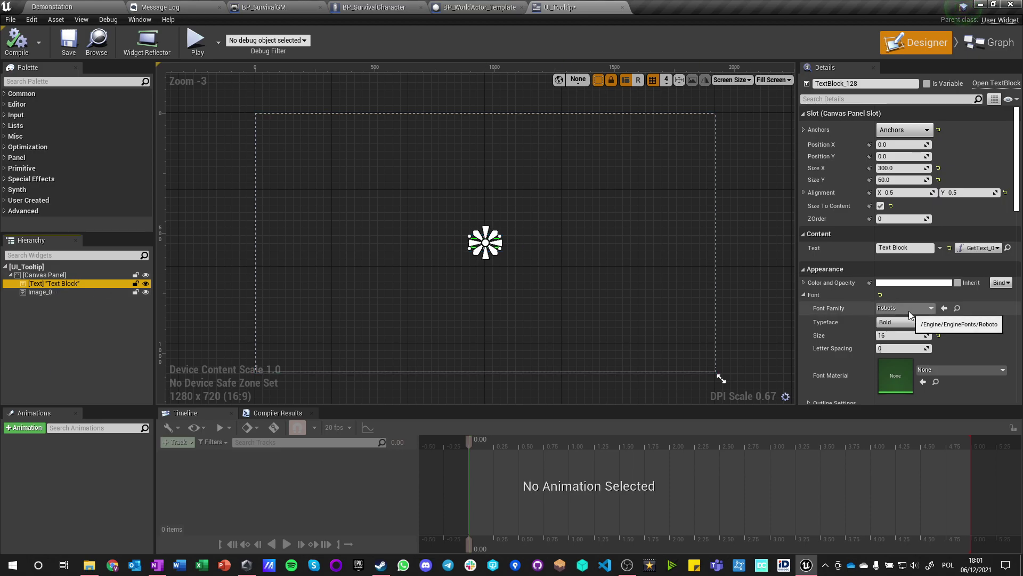
{"action": "left_click", "coordinate": [977, 248]}
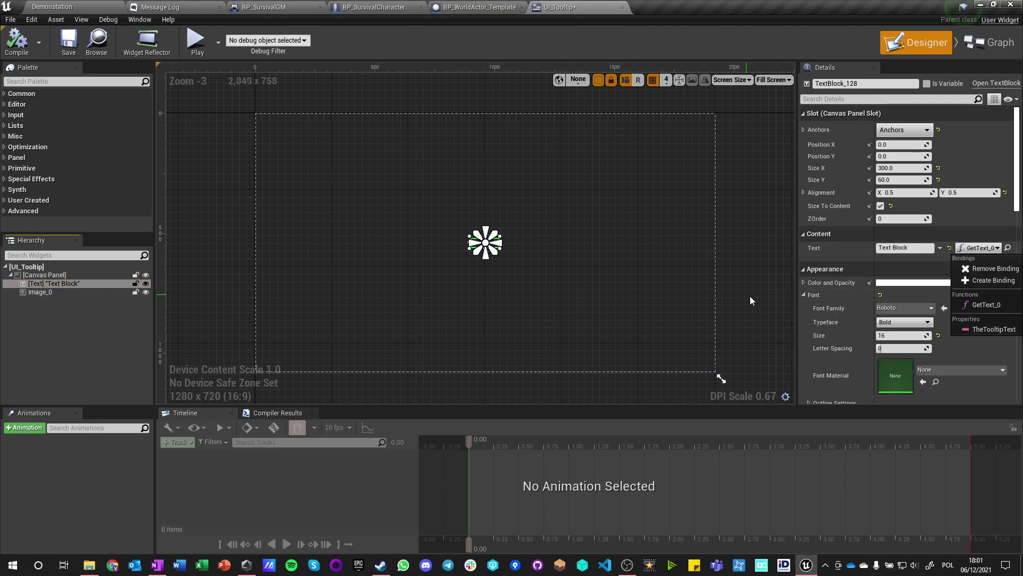
{"action": "left_click", "coordinate": [461, 289]}
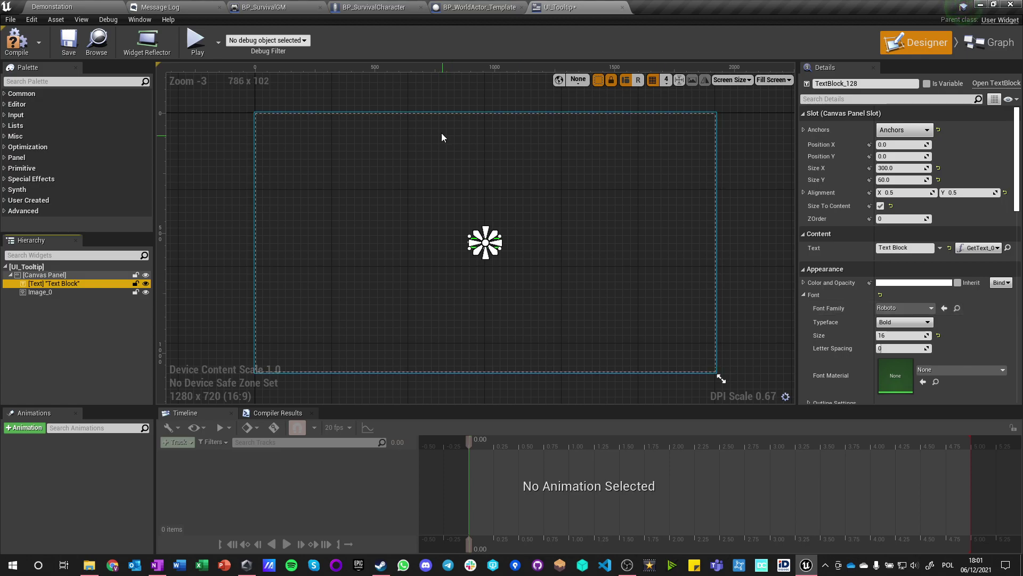
{"action": "left_click", "coordinate": [992, 42]}
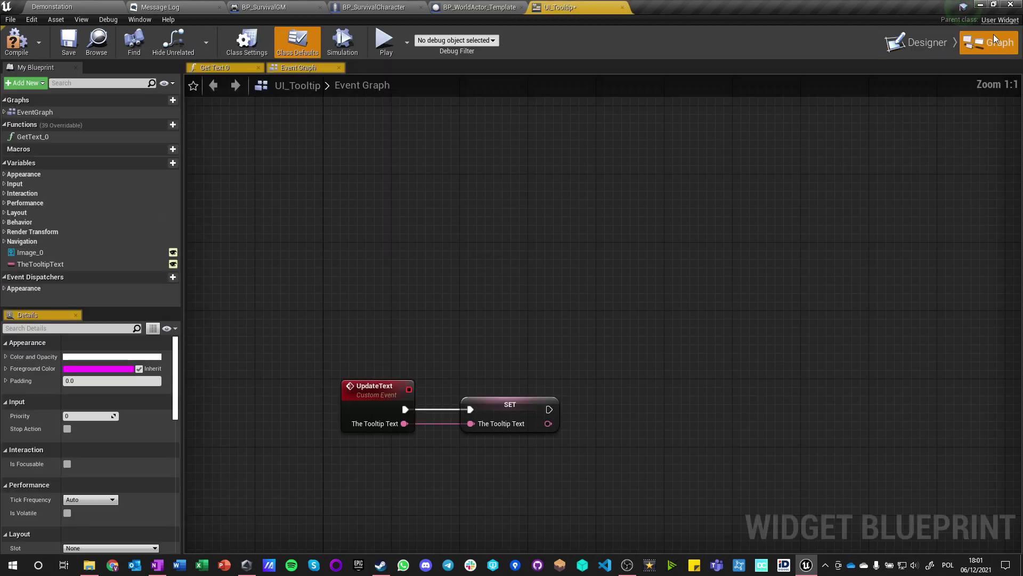
{"action": "left_click", "coordinate": [211, 66]}
{"action": "left_click", "coordinate": [608, 359]}
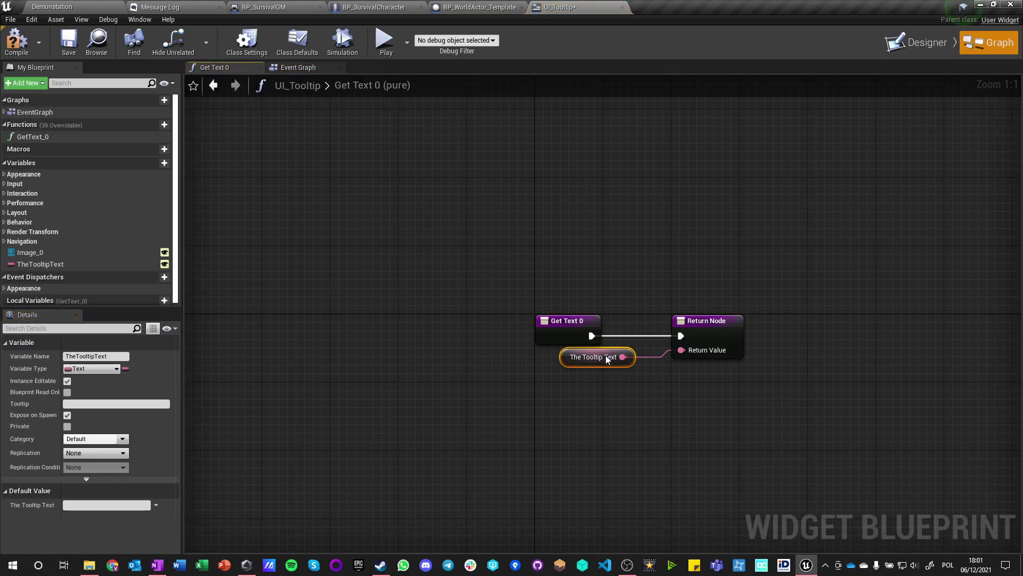
{"action": "left_click", "coordinate": [434, 321]}
{"action": "left_click", "coordinate": [309, 68]}
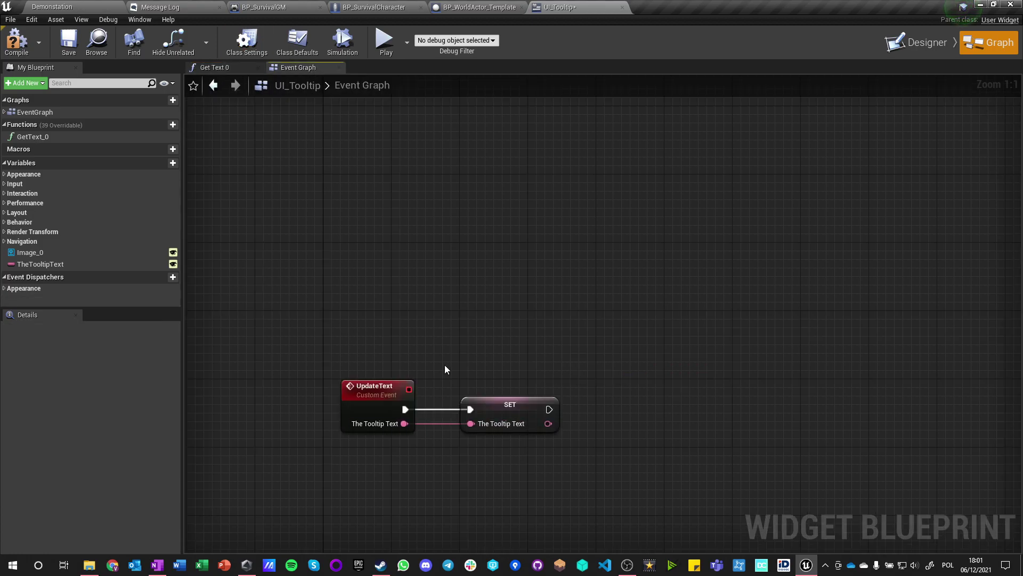
Step: Close the UI_Tooltip editor and review the on interaction logic in BP_WorldActor_Template's event graph
{"action": "left_click", "coordinate": [622, 8]}
{"action": "scroll", "coordinate": [527, 306], "scroll_direction": "up", "scroll_amount": 3}
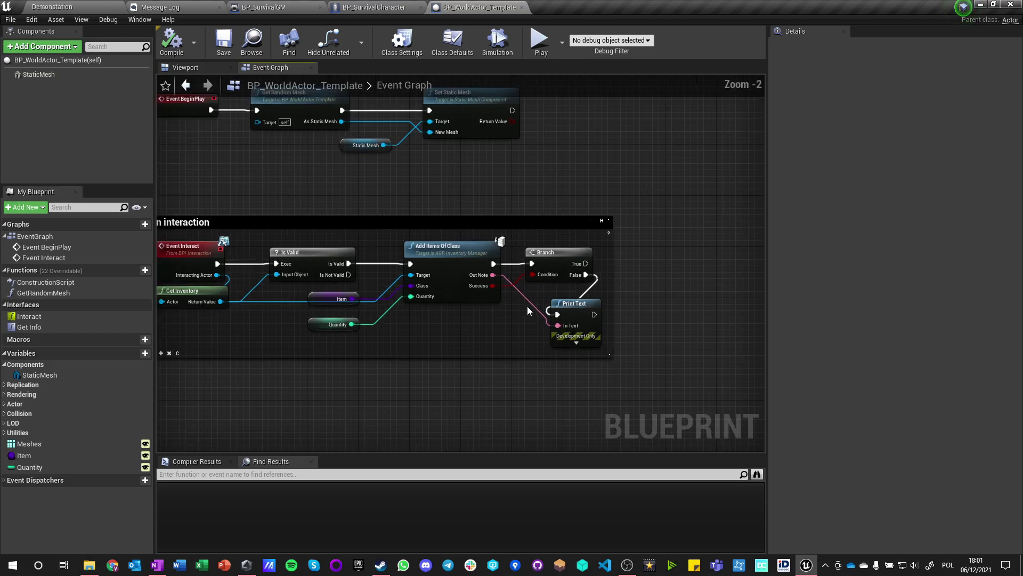
{"action": "scroll", "coordinate": [453, 336], "scroll_direction": "down", "scroll_amount": 4}
{"action": "scroll", "coordinate": [471, 336], "scroll_direction": "up", "scroll_amount": 1}
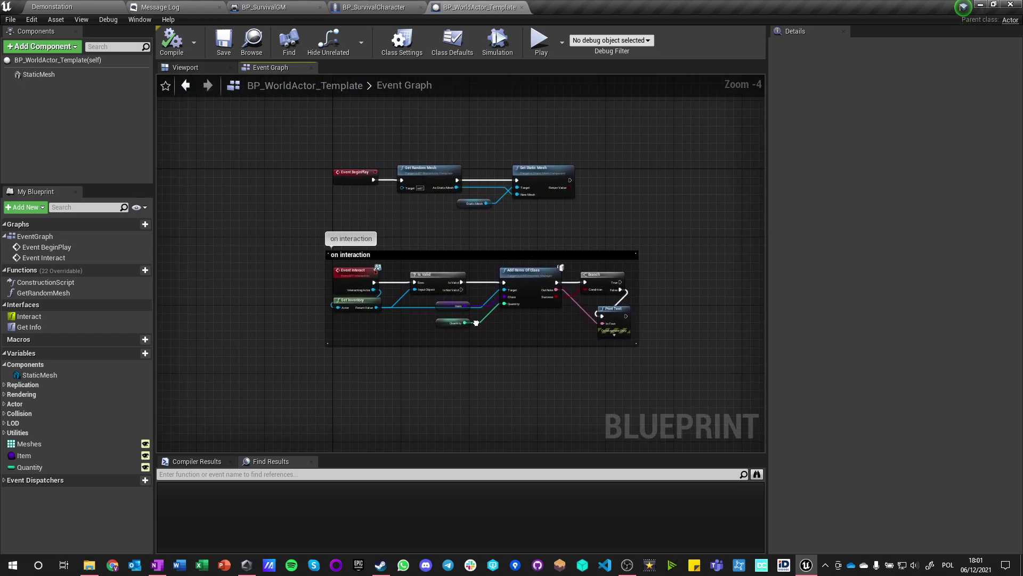
{"action": "scroll", "coordinate": [475, 336], "scroll_direction": "down", "scroll_amount": 1}
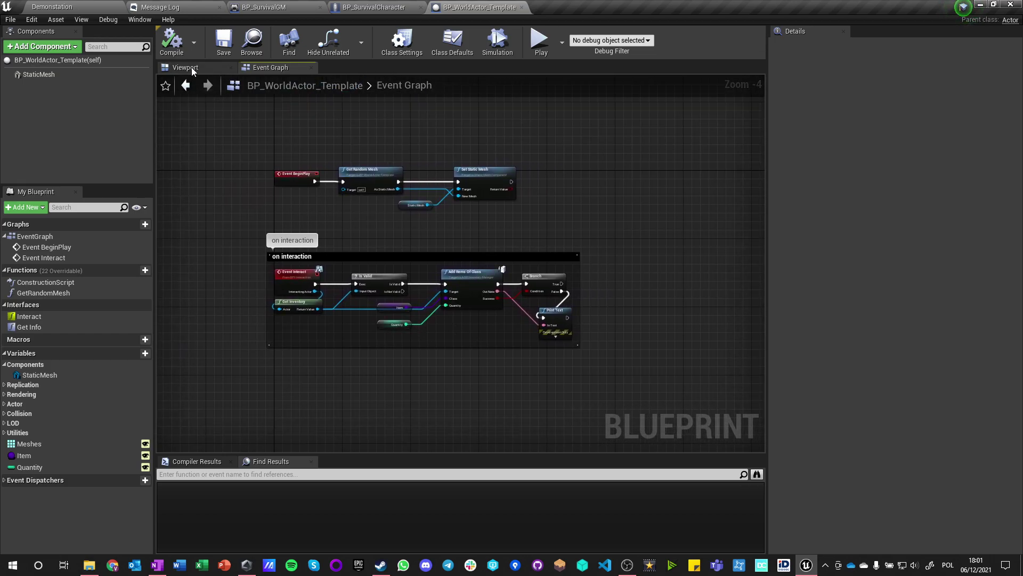
Step: Review the Check for Interaction function in BP_SurvivalCharacter from its entry branches through the sphere trace to the Show Tooltip calls
{"action": "left_click", "coordinate": [374, 8]}
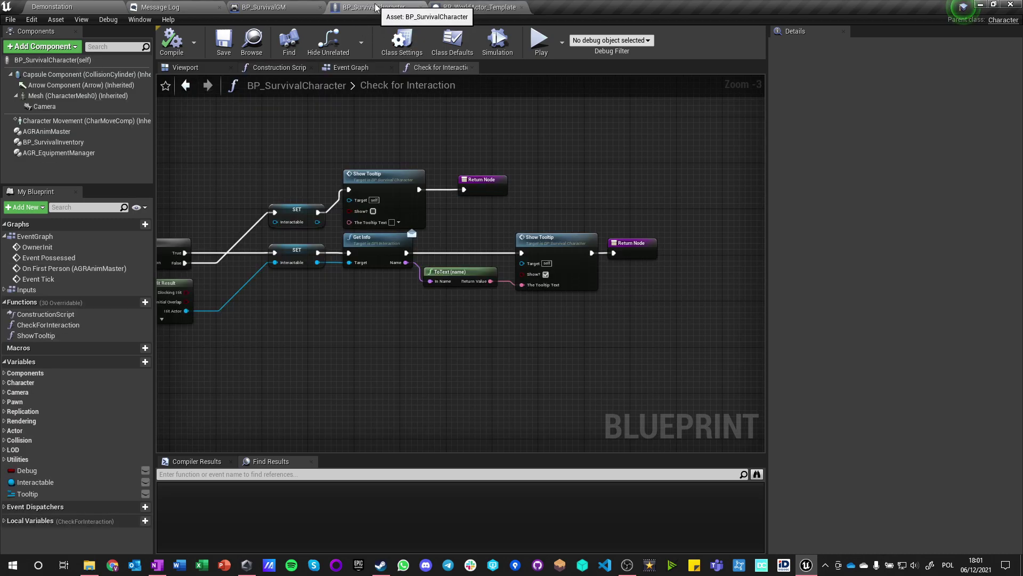
{"action": "right_click_drag", "start_coordinate": [228, 353], "coordinate": [207, 210]}
{"action": "scroll", "coordinate": [207, 209], "scroll_direction": "up", "scroll_amount": 3}
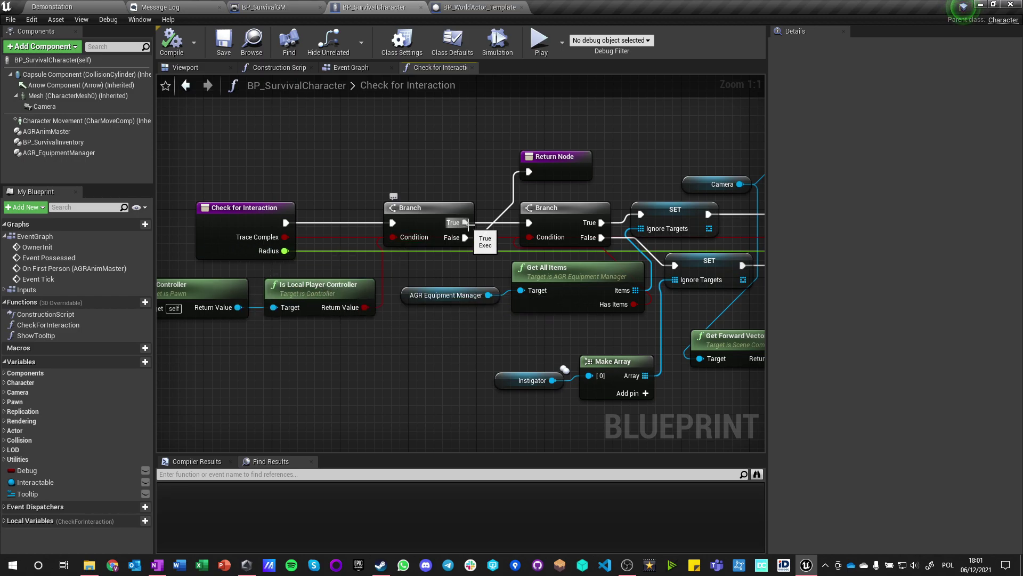
{"action": "right_click_drag", "start_coordinate": [465, 222], "coordinate": [275, 231]}
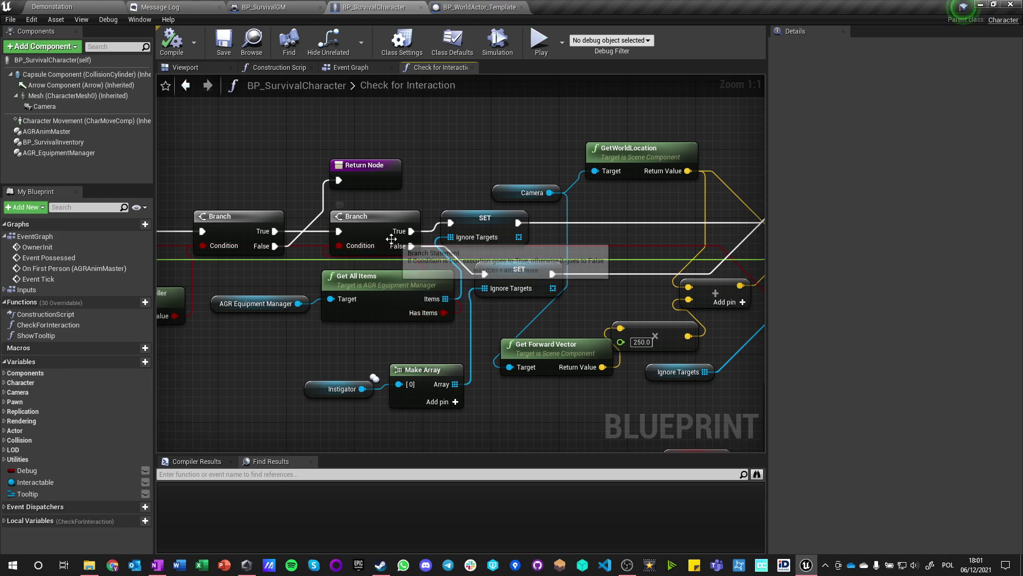
{"action": "right_click_drag", "start_coordinate": [493, 274], "coordinate": [337, 292]}
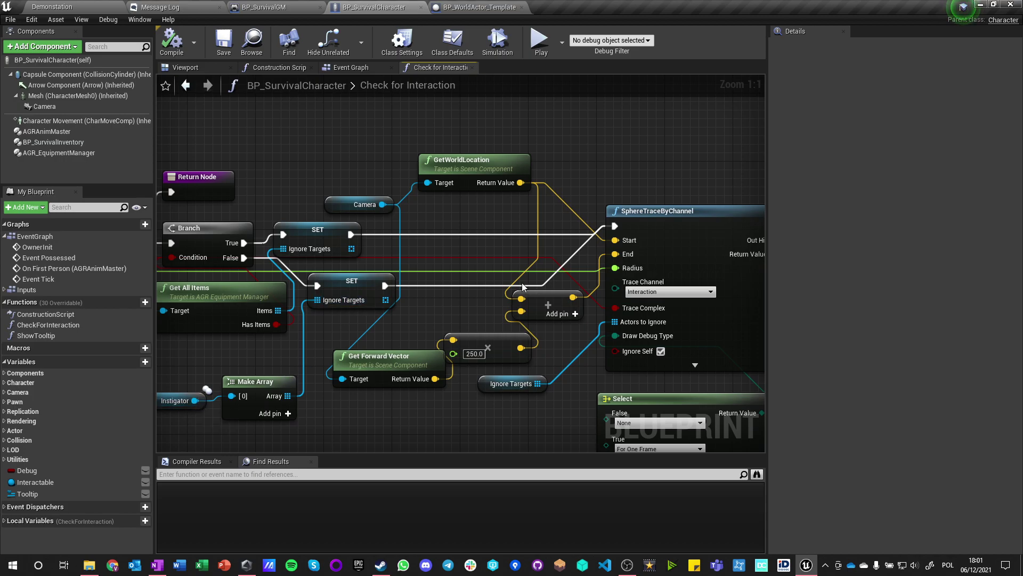
{"action": "right_click_drag", "start_coordinate": [670, 218], "coordinate": [312, 298]}
{"action": "scroll", "coordinate": [402, 283], "scroll_direction": "down", "scroll_amount": 2}
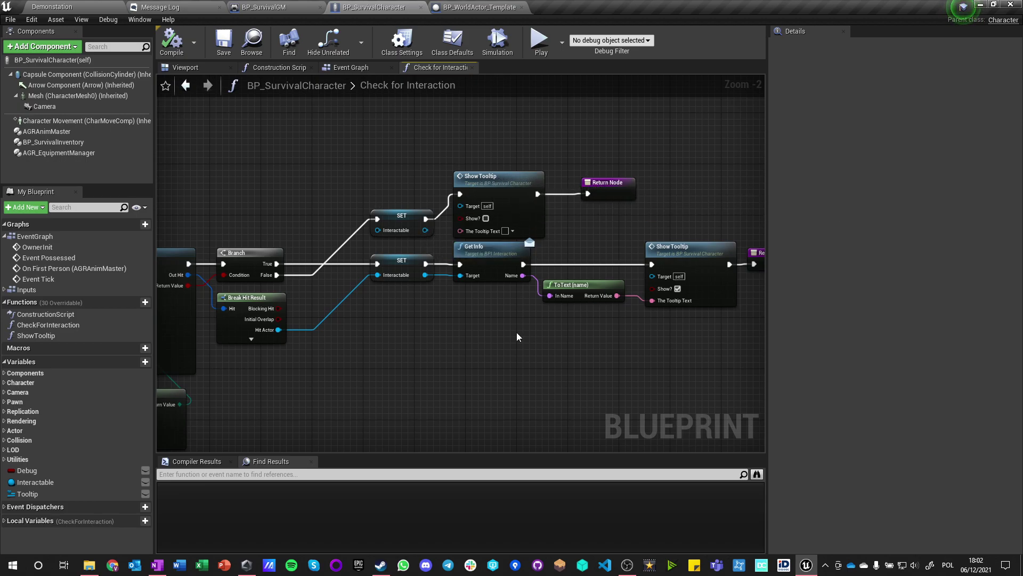
{"action": "right_click_drag", "start_coordinate": [518, 305], "coordinate": [500, 300]}
Step: Open the Show Tooltip function and examine its show branch and its Remove from Parent branch
{"action": "double_click", "coordinate": [501, 201]}
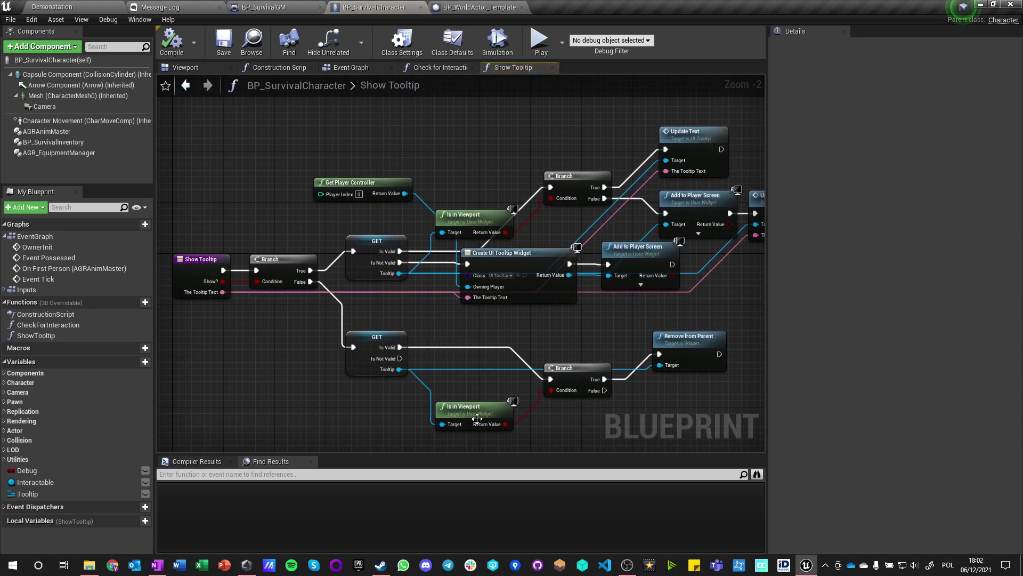
{"action": "left_click", "coordinate": [663, 357]}
{"action": "right_click_drag", "start_coordinate": [645, 399], "coordinate": [617, 334]}
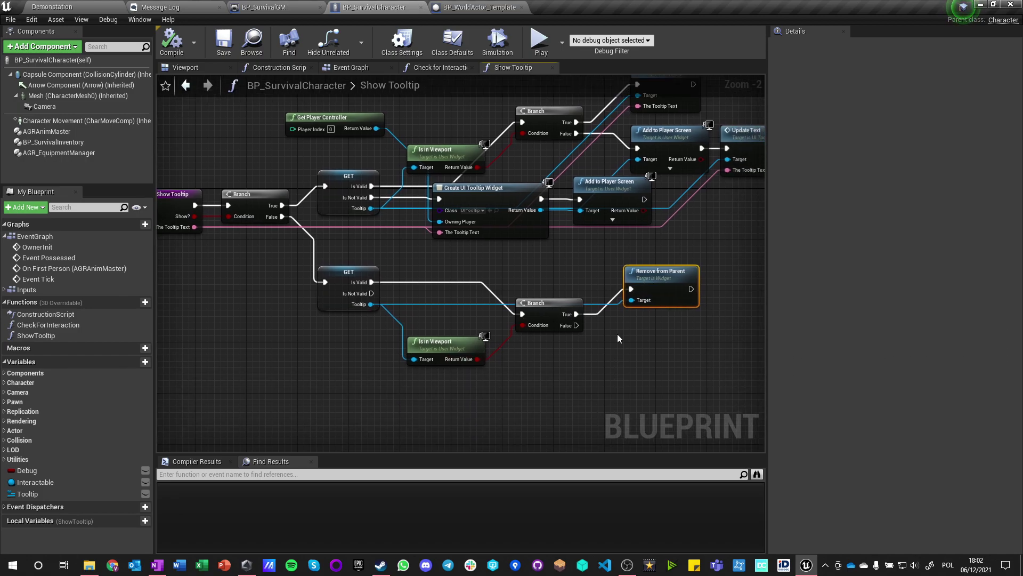
Step: Play-test the stone tooltip and trace Show Tooltip's execution flow with BP_SurvivalCharacter (spawned) as the debug object
{"action": "left_click", "coordinate": [539, 38]}
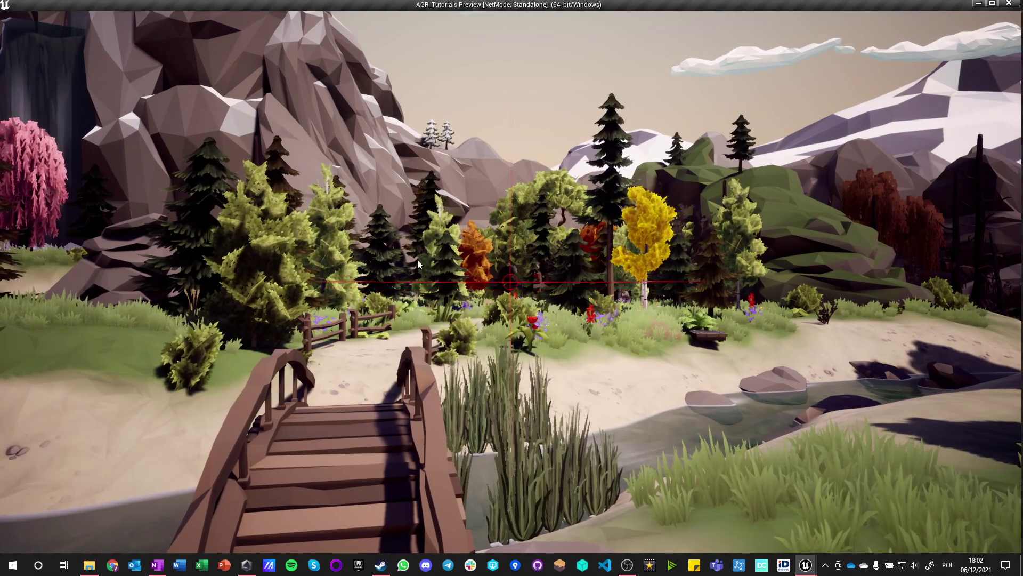
{"action": "key", "text": "w"}
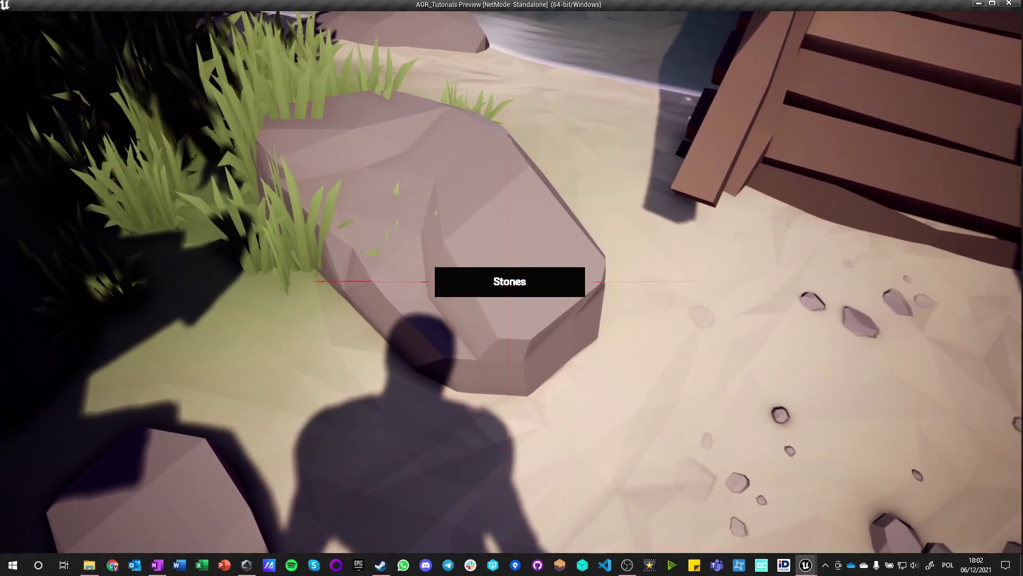
{"action": "key", "text": "alt+Tab"}
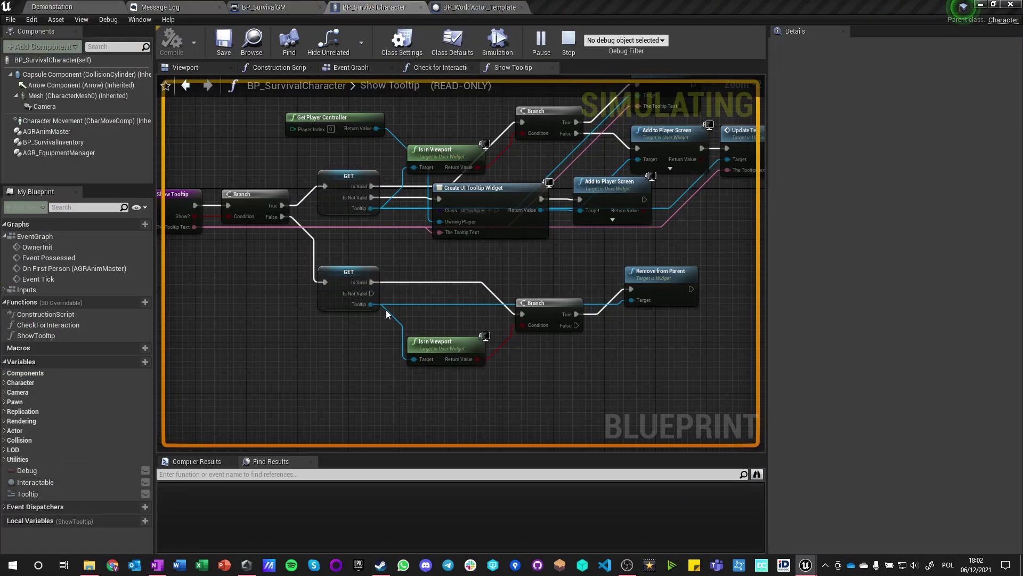
{"action": "left_click", "coordinate": [586, 41]}
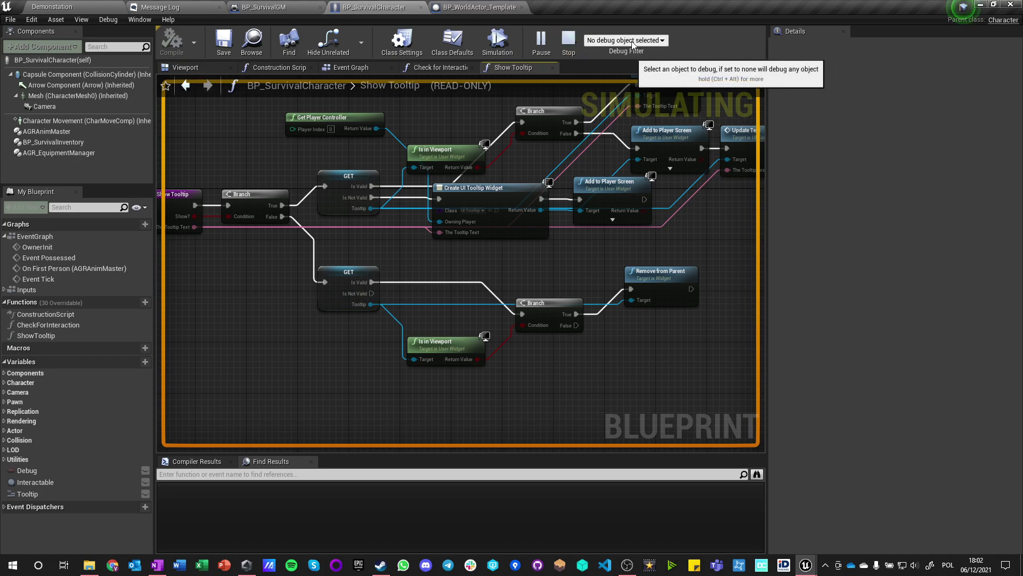
{"action": "left_click", "coordinate": [618, 63]}
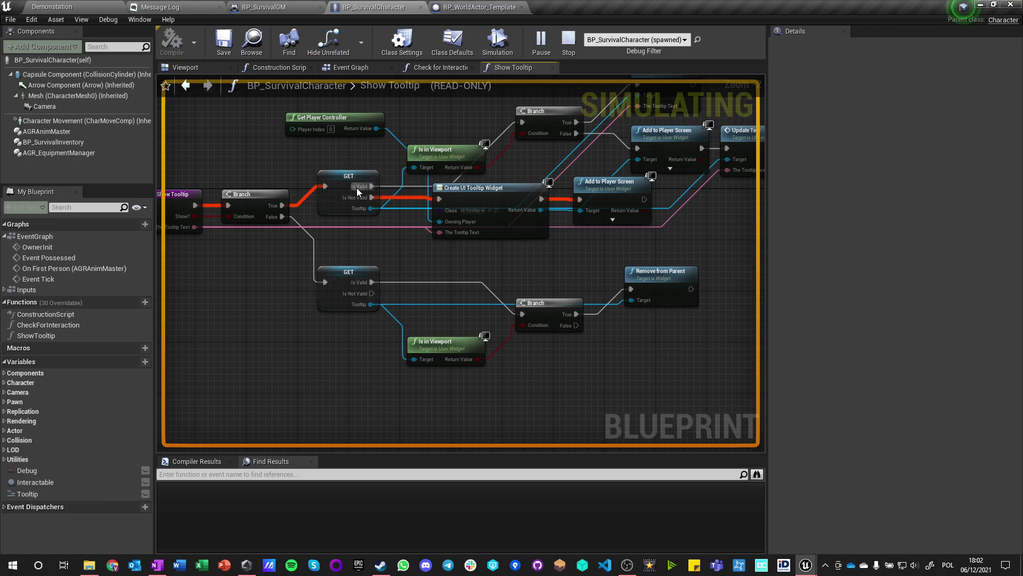
{"action": "key", "text": "Escape"}
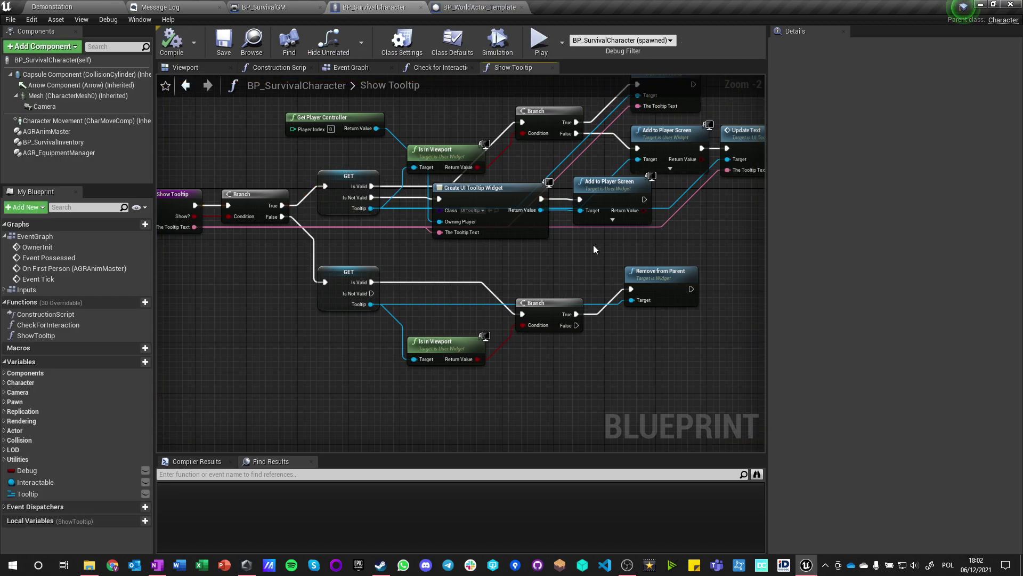
Step: Move the Add to Player Screen node away from Create UI Tooltip Widget to make room between them
{"action": "right_click_drag", "start_coordinate": [584, 214], "coordinate": [429, 264]}
{"action": "left_click_drag", "start_coordinate": [451, 230], "coordinate": [534, 243]}
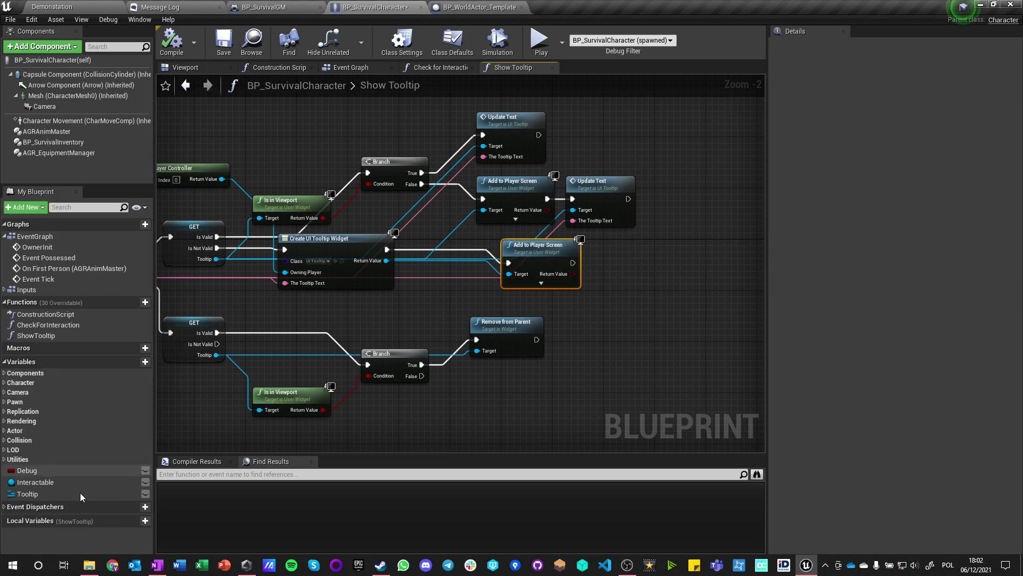
{"action": "left_click_drag", "start_coordinate": [39, 482], "coordinate": [306, 353]}
{"action": "left_click_drag", "start_coordinate": [410, 238], "coordinate": [412, 241]}
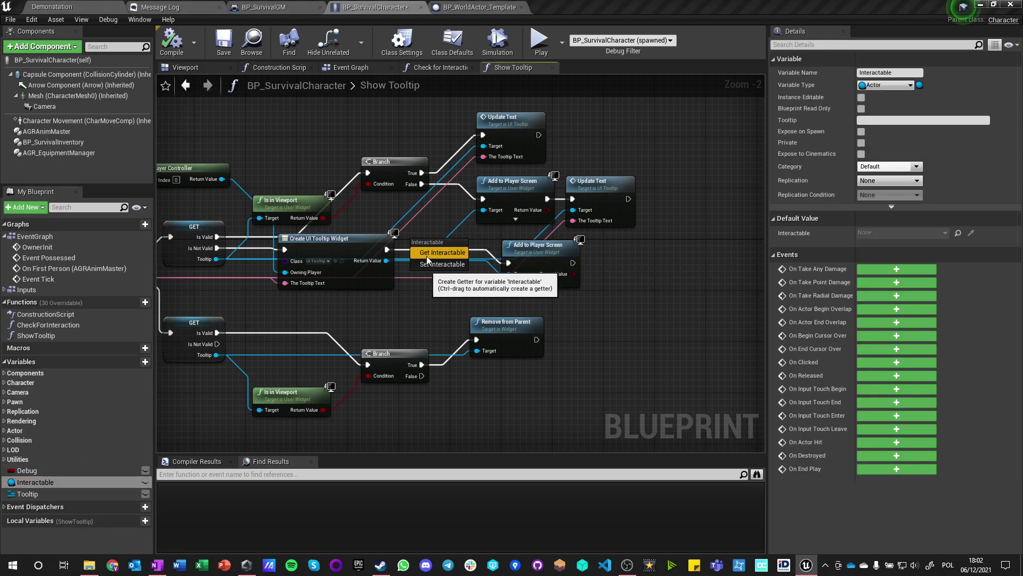
{"action": "left_click", "coordinate": [386, 316]}
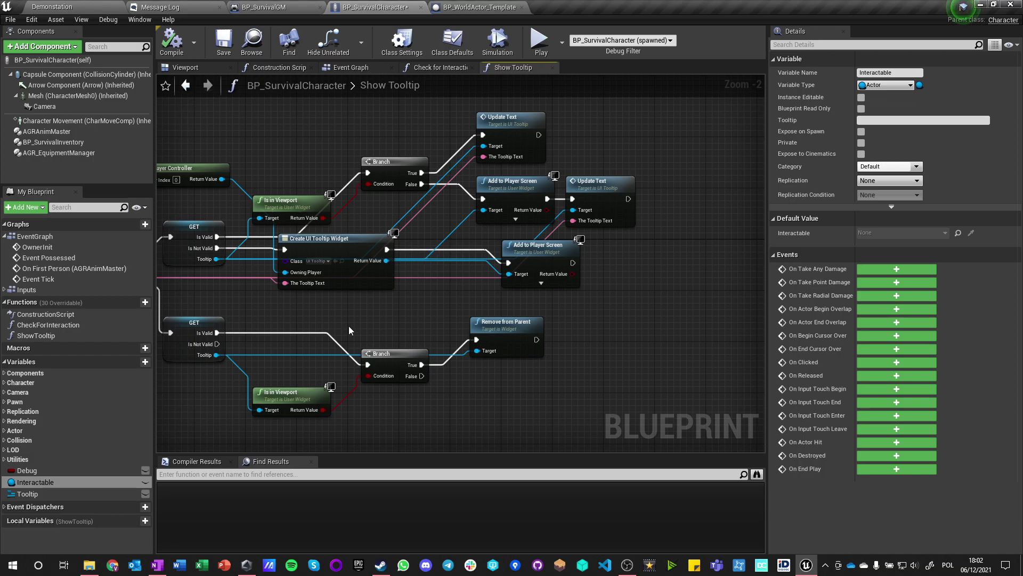
Step: Insert a Set Tooltip node between Create UI Tooltip Widget and Add to Player Screen, and save the blueprint
{"action": "left_click_drag", "start_coordinate": [25, 497], "coordinate": [395, 328]}
{"action": "left_click_drag", "start_coordinate": [414, 237], "coordinate": [458, 260], "text": "alt"}
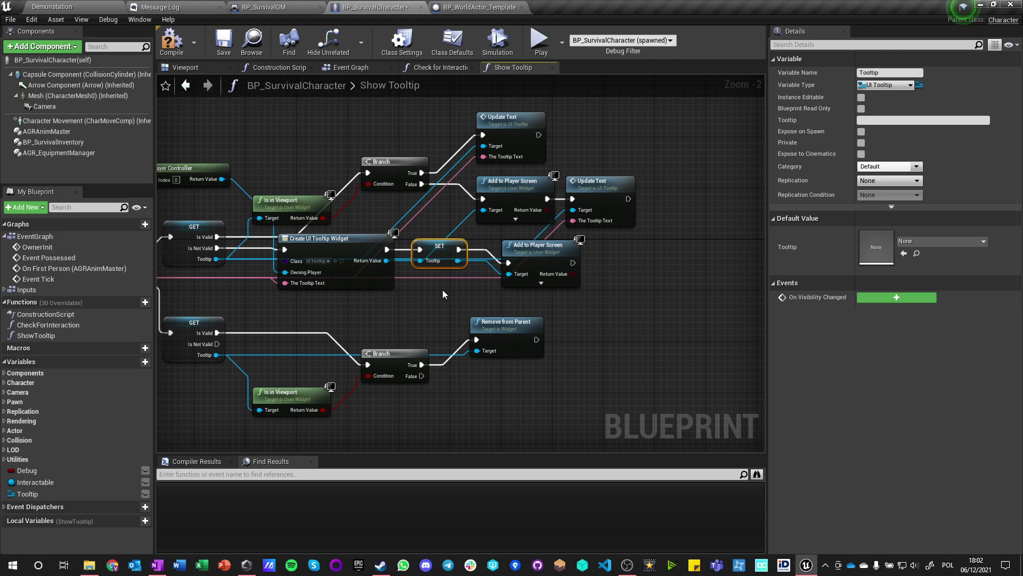
{"action": "left_click", "coordinate": [222, 44]}
Step: Play-test the Demonstation level by aiming at a stone to check its tooltip, and stop the simulation
{"action": "left_click", "coordinate": [76, 5]}
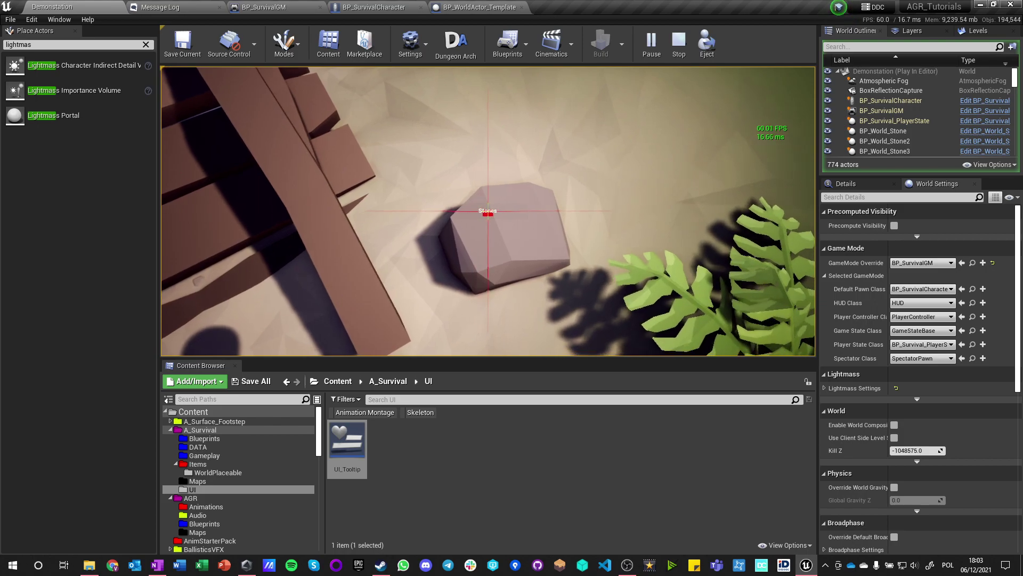
{"action": "key", "text": "Escape"}
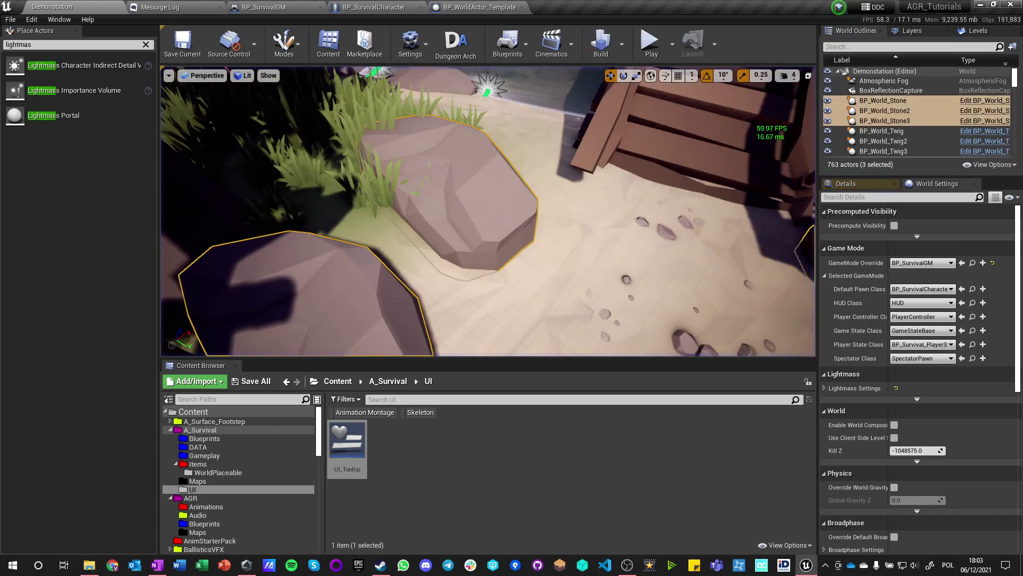
{"action": "left_click", "coordinate": [485, 9]}
Step: Open UI_Tooltip and set the alpha of Image_0's Color and Opacity to 0.356
{"action": "left_click", "coordinate": [102, 6]}
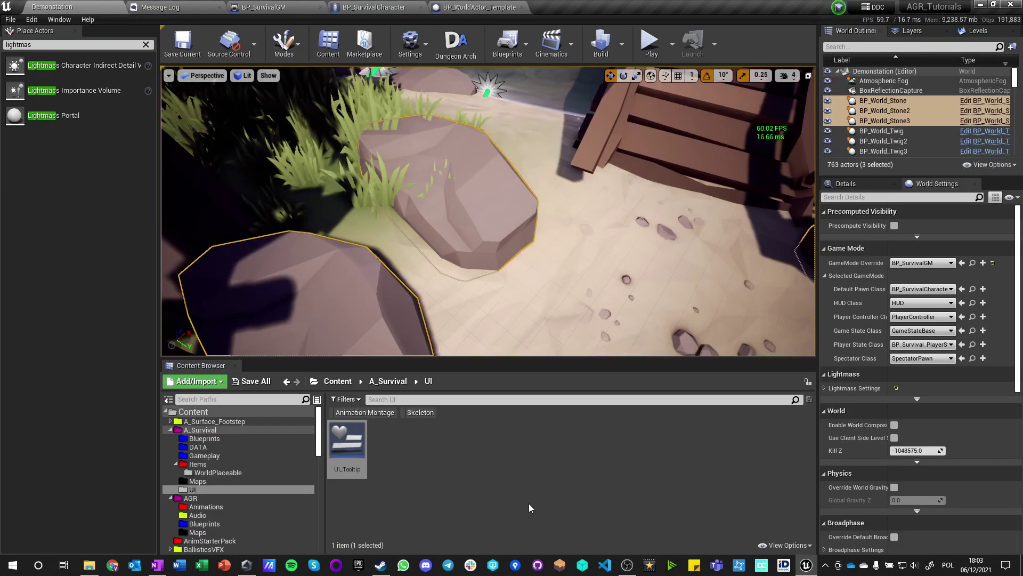
{"action": "double_click", "coordinate": [347, 445]}
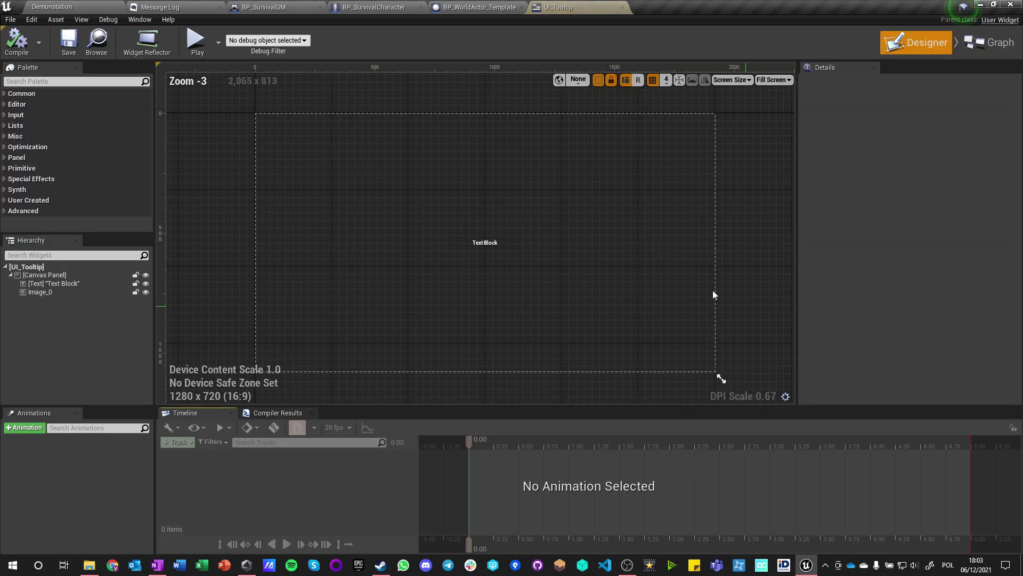
{"action": "left_click", "coordinate": [511, 243]}
{"action": "scroll", "coordinate": [981, 317], "scroll_direction": "down", "scroll_amount": 2}
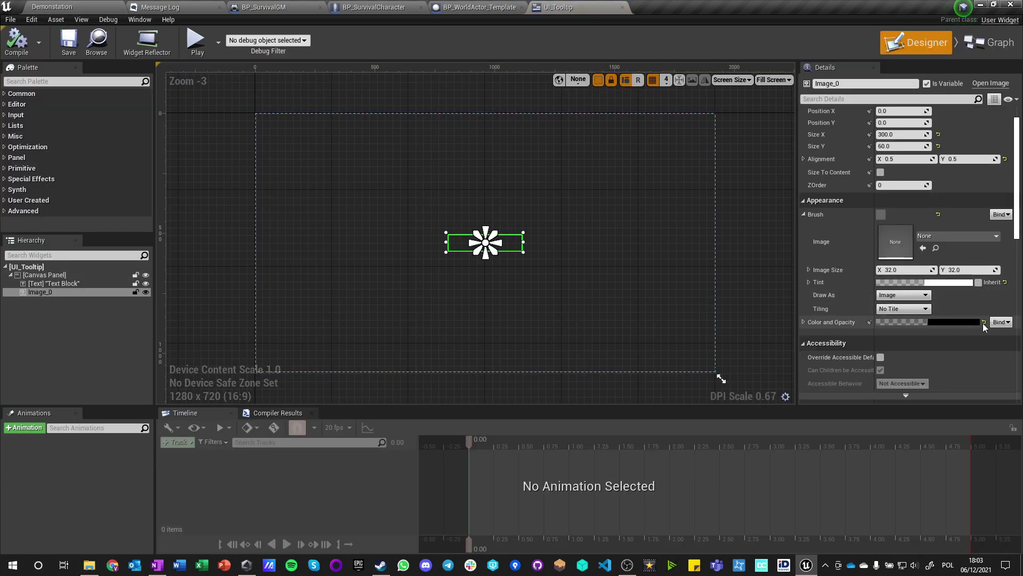
{"action": "left_click", "coordinate": [952, 323]}
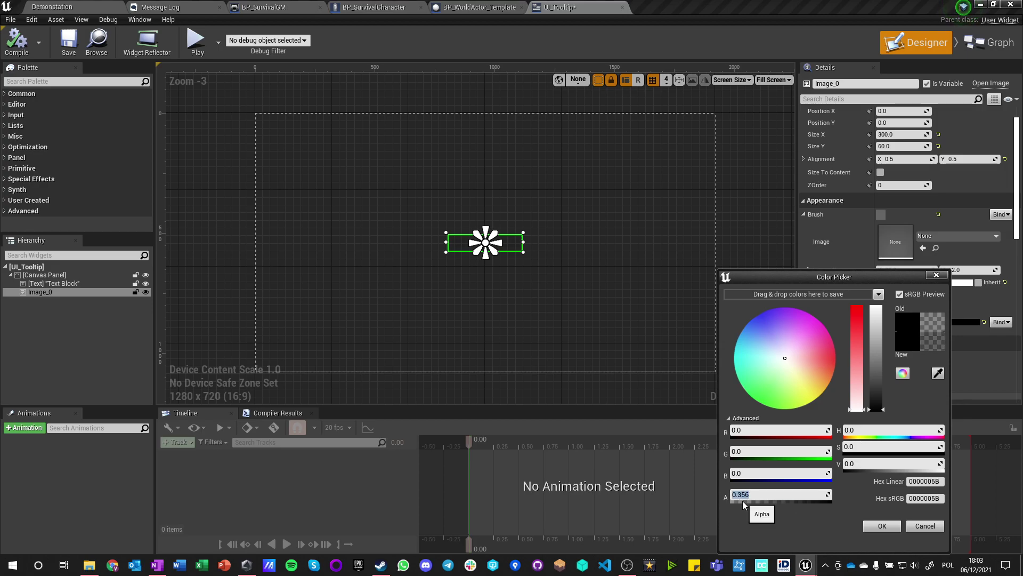
{"action": "left_click", "coordinate": [882, 526]}
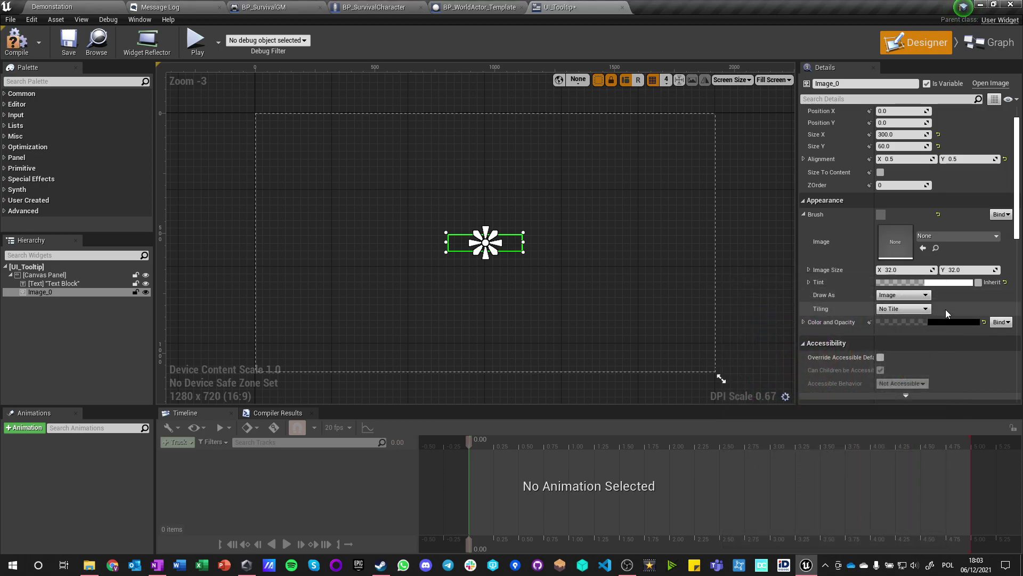
Step: Set the alpha of Image_0's brush Tint to 1 and save the widget
{"action": "left_click", "coordinate": [951, 284]}
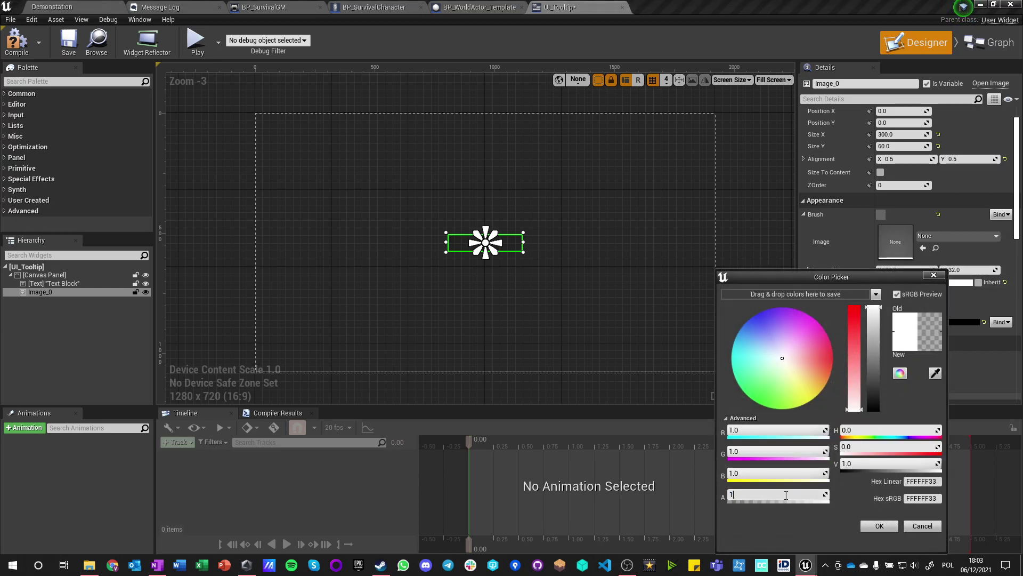
{"action": "left_click", "coordinate": [877, 526]}
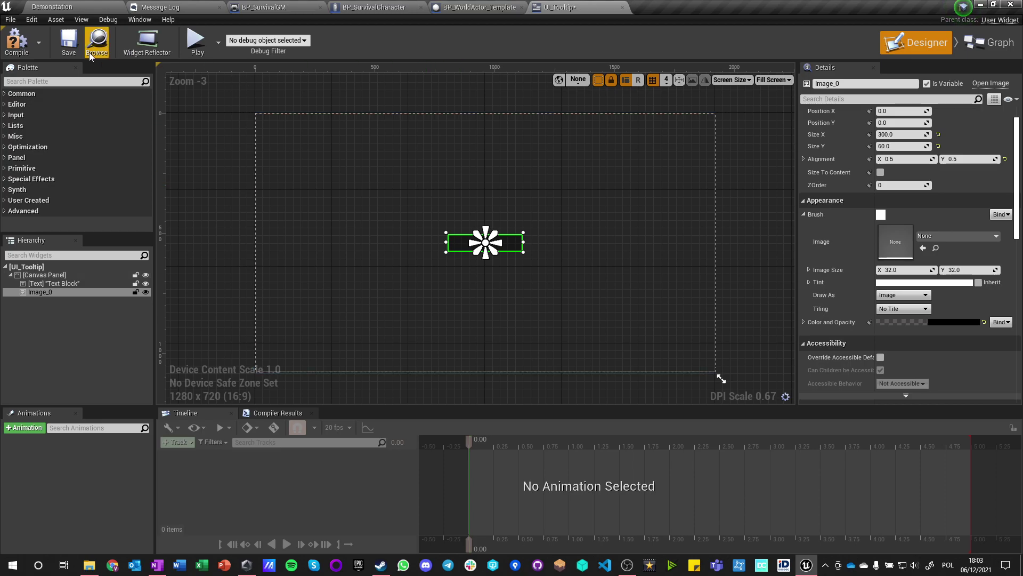
{"action": "left_click", "coordinate": [69, 48]}
Step: Play-test the Demonstation level, walking between the stones and the twig to check their tooltips
{"action": "left_click", "coordinate": [51, 6]}
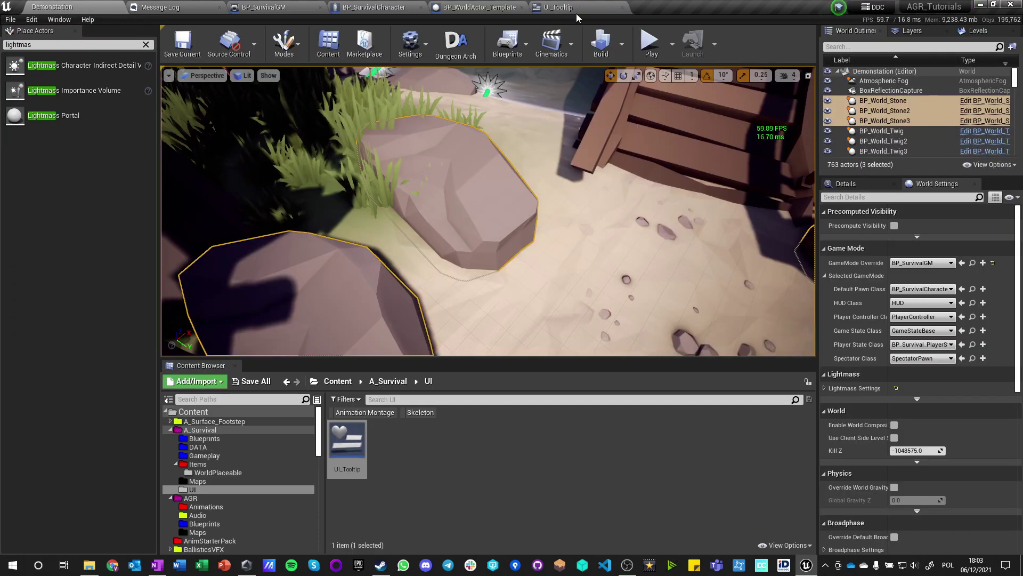
{"action": "left_click", "coordinate": [658, 40]}
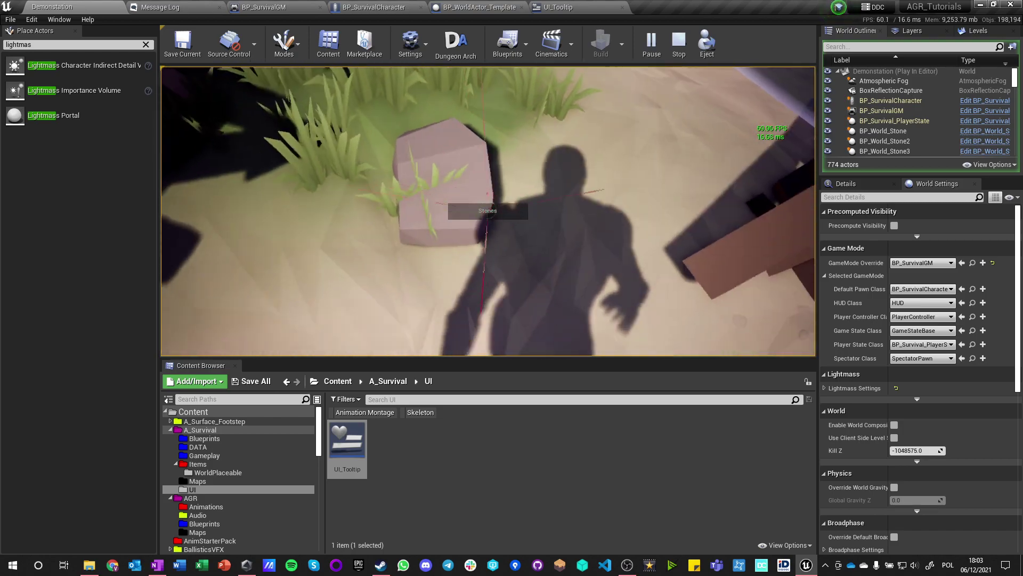
{"action": "key", "text": "w"}
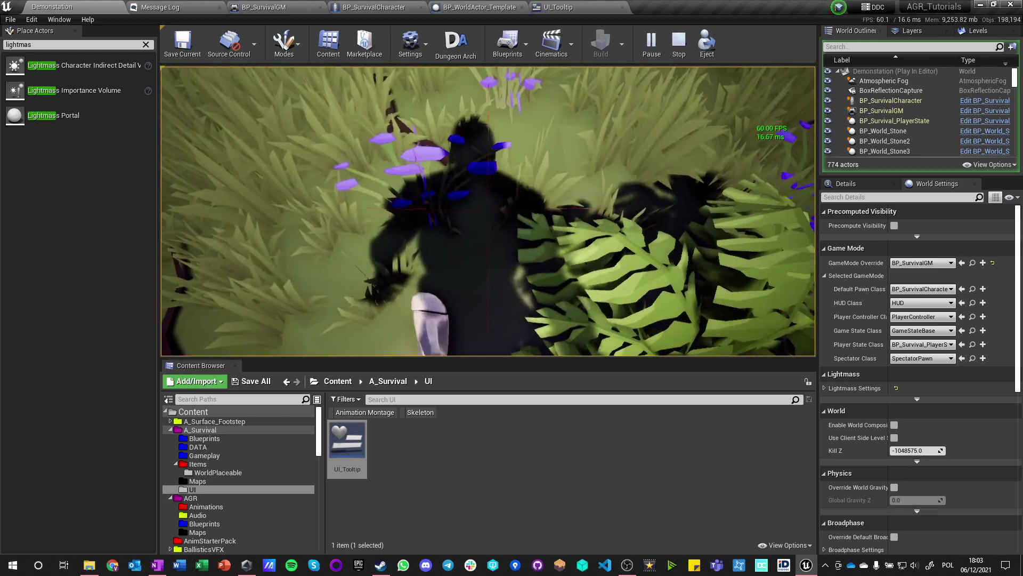
{"action": "key", "text": "w"}
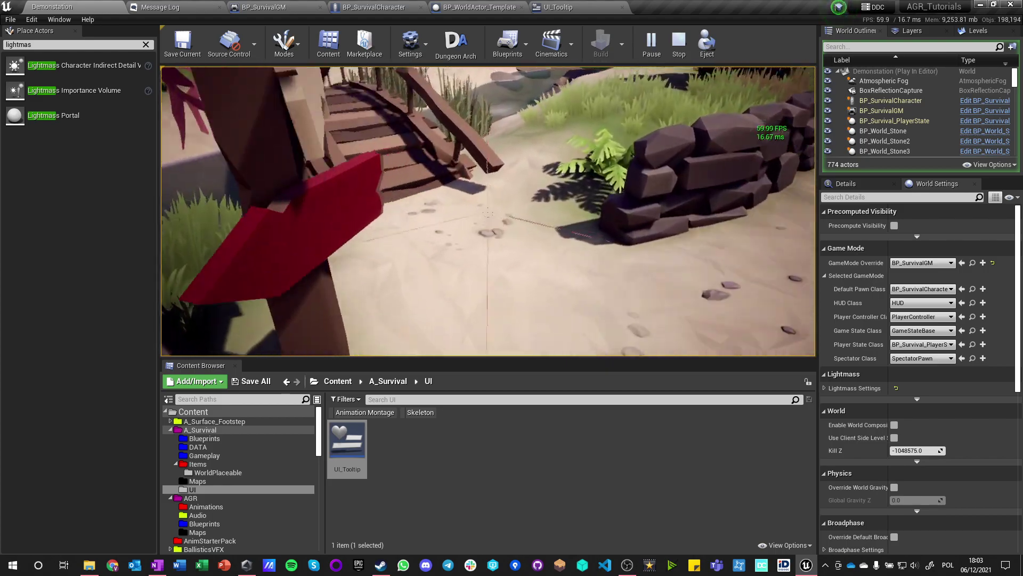
{"action": "key", "text": "w"}
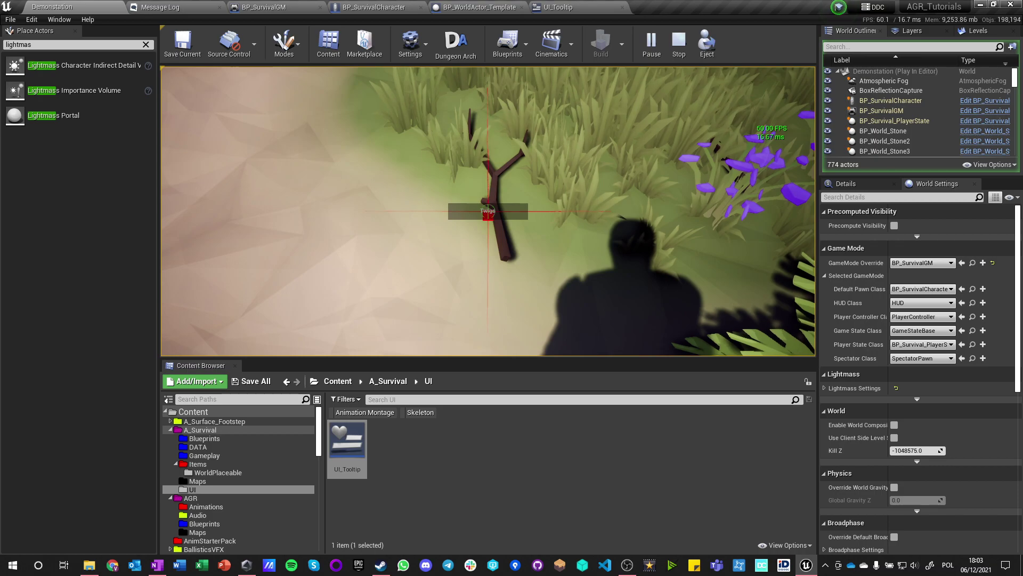
{"action": "key", "text": "Escape"}
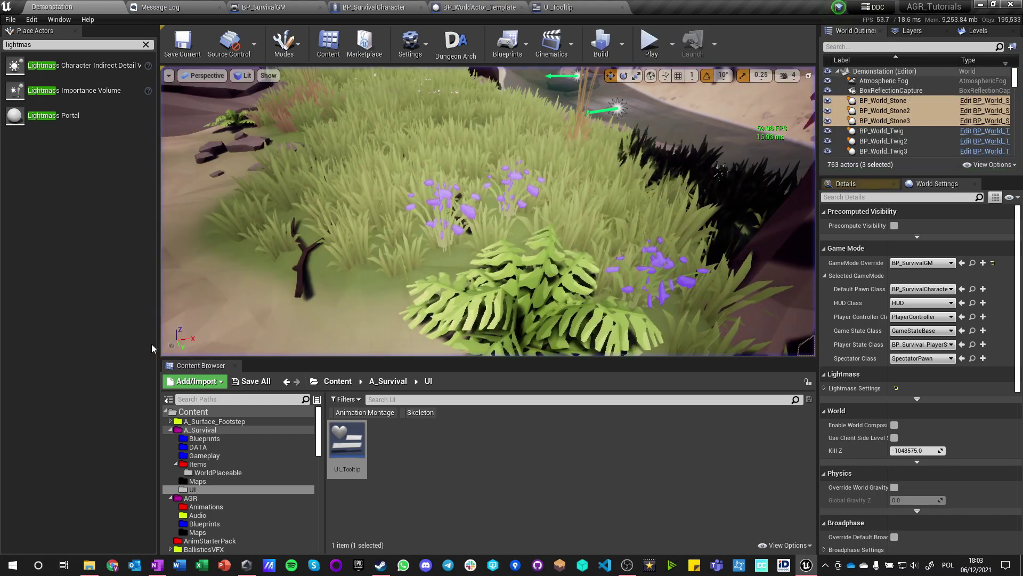
Step: Open BP_WorldActor_Template from A_Survival's Blueprints folder and review the on interaction chain from Event Interact to Add Items Of Class
{"action": "left_click", "coordinate": [336, 381]}
{"action": "double_click", "coordinate": [387, 439]}
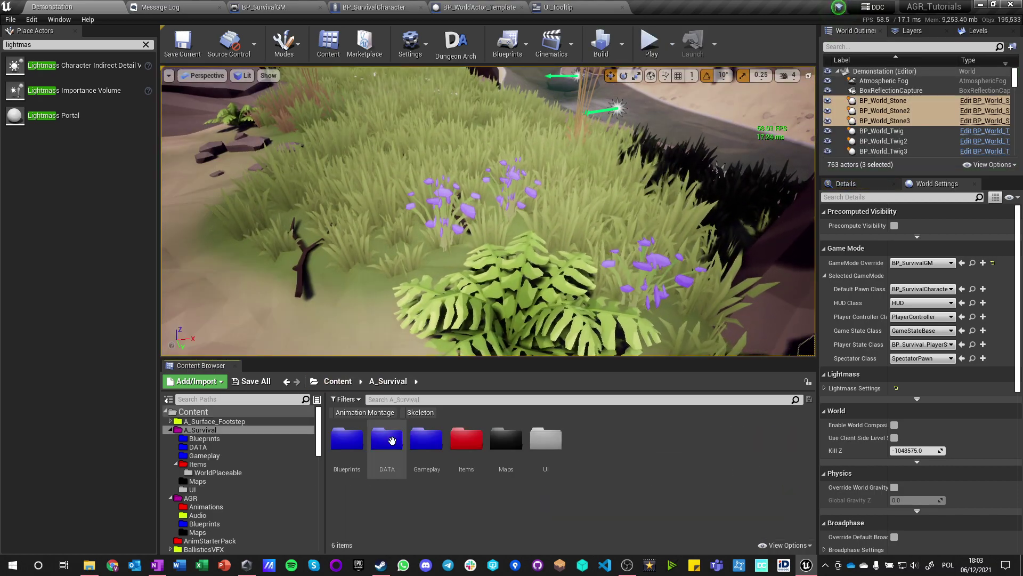
{"action": "double_click", "coordinate": [347, 440]}
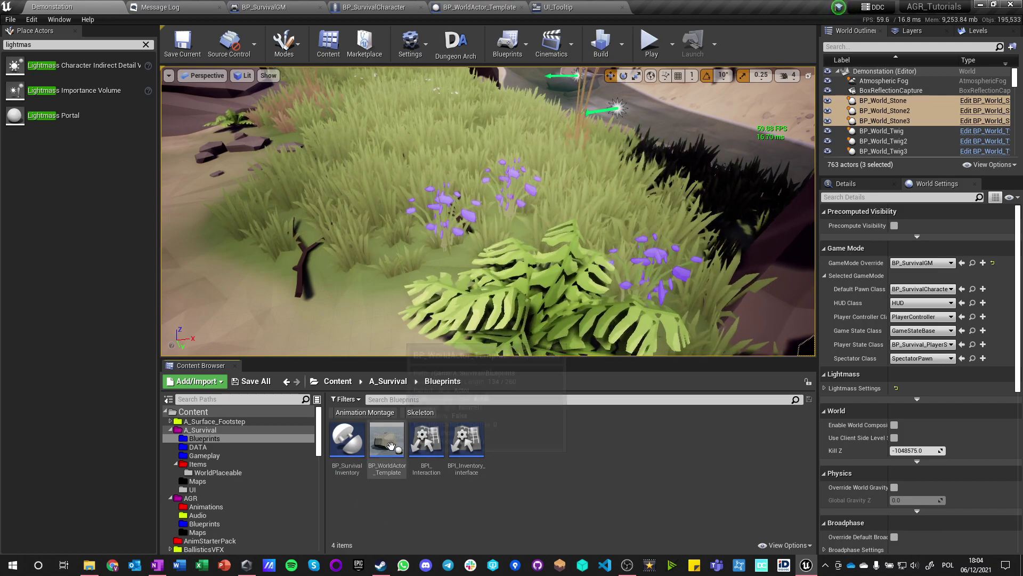
{"action": "double_click", "coordinate": [382, 449]}
{"action": "scroll", "coordinate": [293, 260], "scroll_direction": "up", "scroll_amount": 4}
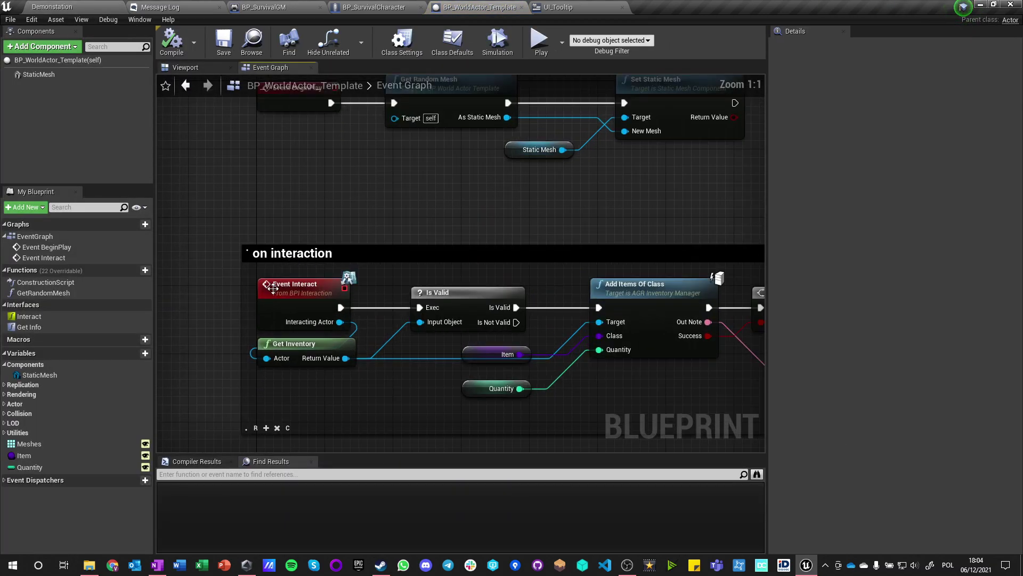
{"action": "left_click", "coordinate": [304, 291]}
{"action": "left_click", "coordinate": [458, 295]}
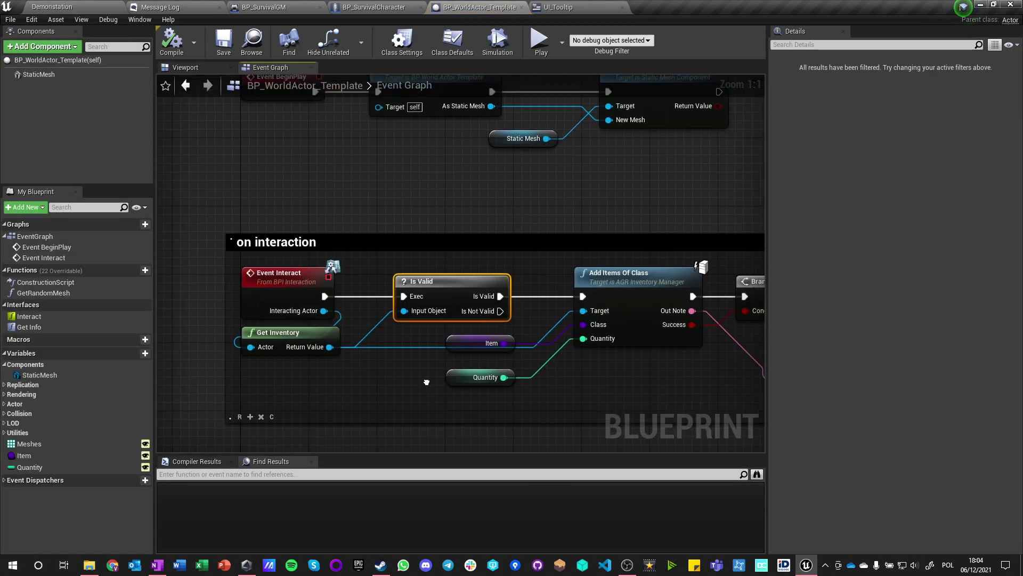
{"action": "right_click_drag", "start_coordinate": [458, 295], "coordinate": [336, 223]}
{"action": "left_click", "coordinate": [520, 215]}
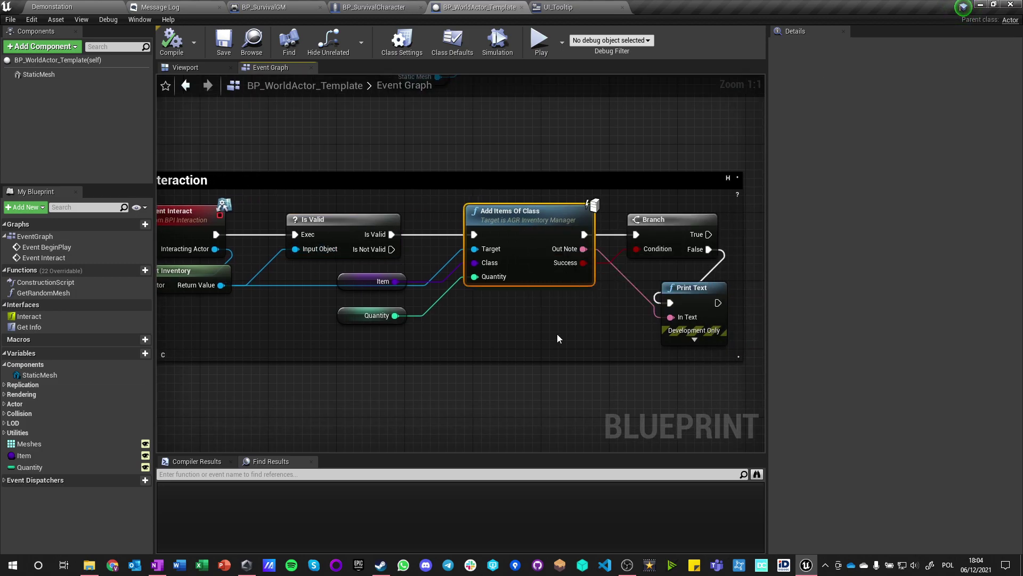
Step: Add a DestroyActor node on the True output of the Branch after Add Items Of Class, and compile the blueprint
{"action": "right_click_drag", "start_coordinate": [557, 334], "coordinate": [459, 326]}
{"action": "right_click_drag", "start_coordinate": [377, 245], "coordinate": [122, 258]}
{"action": "right_click_drag", "start_coordinate": [213, 331], "coordinate": [335, 310]}
{"action": "right_click_drag", "start_coordinate": [373, 214], "coordinate": [371, 306]}
{"action": "left_click_drag", "start_coordinate": [382, 286], "coordinate": [526, 287]}
{"action": "type", "text": "destroyactor"}
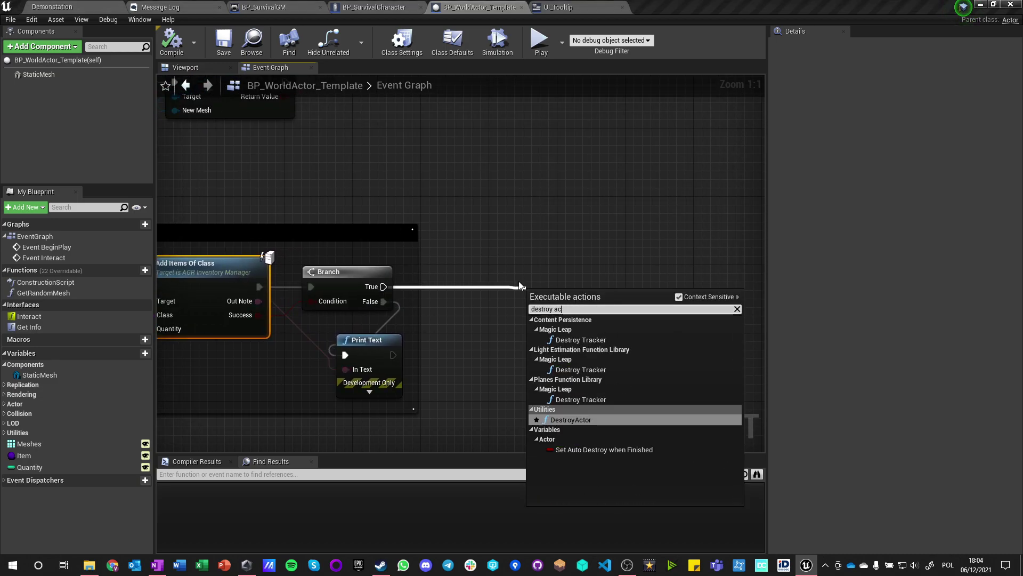
{"action": "key", "text": "Return"}
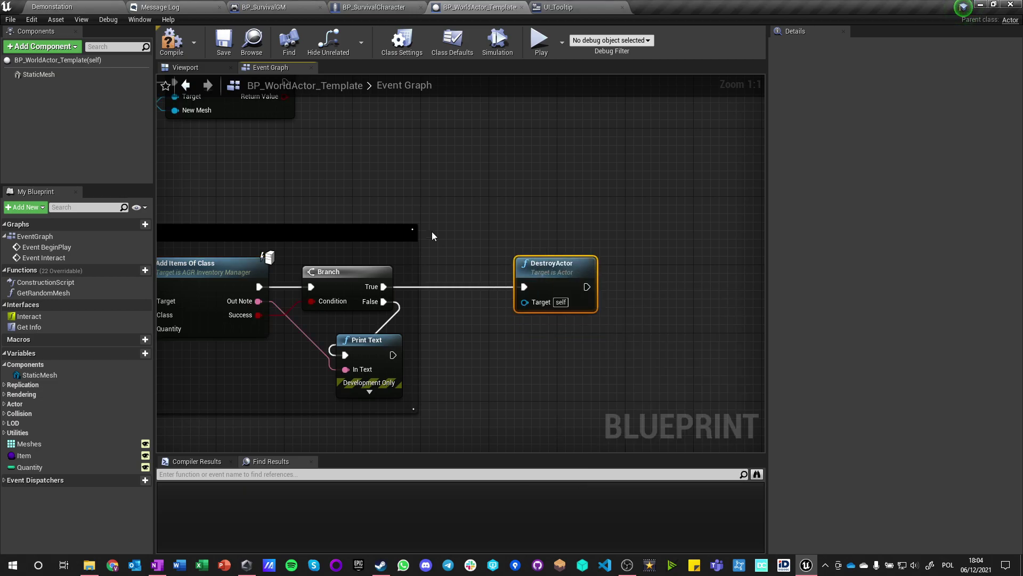
{"action": "left_click", "coordinate": [170, 41]}
Step: Return to BP_SurvivalCharacter and close its Show Tooltip and Check for Interaction graphs
{"action": "left_click", "coordinate": [63, 6]}
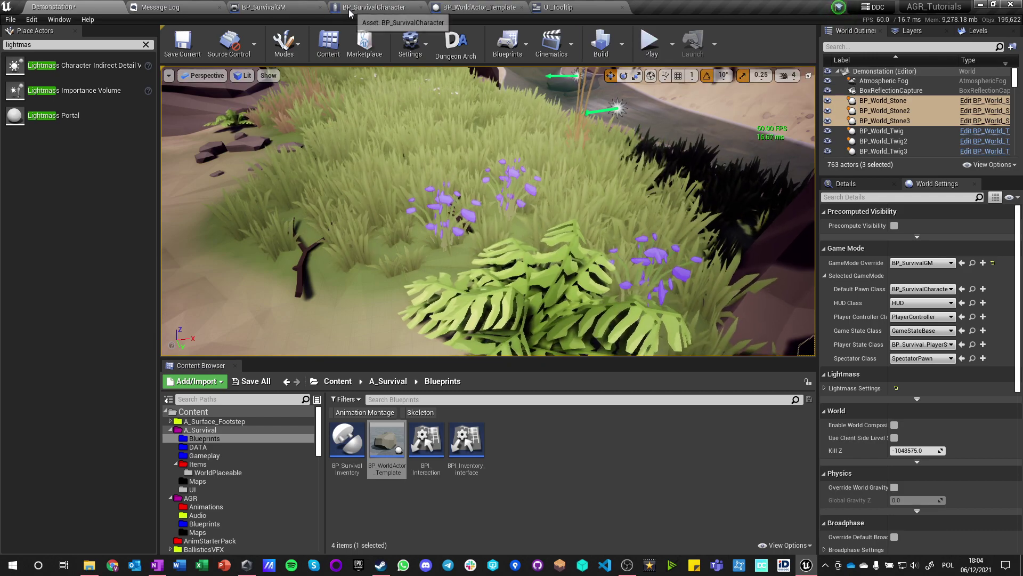
{"action": "left_click", "coordinate": [368, 7]}
{"action": "left_click", "coordinate": [588, 359]}
{"action": "scroll", "coordinate": [592, 360], "scroll_direction": "down", "scroll_amount": 3}
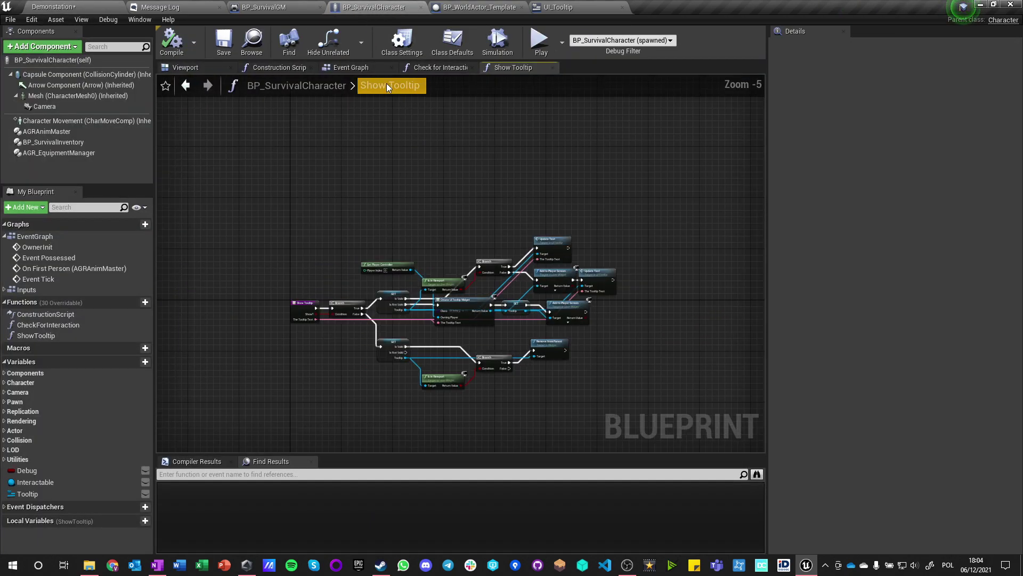
{"action": "left_click", "coordinate": [553, 68]}
{"action": "left_click", "coordinate": [472, 67]}
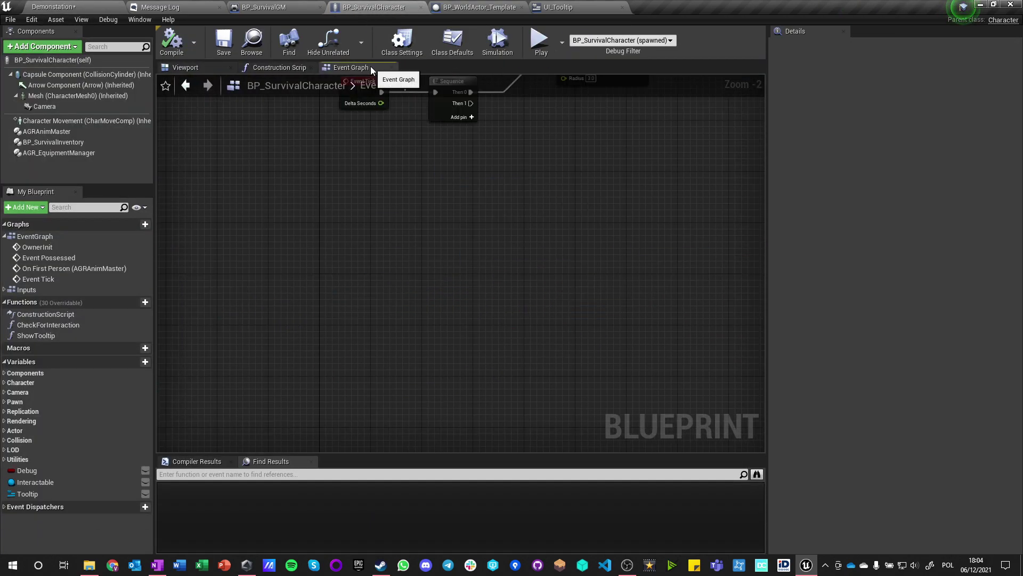
Step: Frame the Event Tick, Sequence and Check for Interaction nodes in the Event Graph with a comment titled "tick"
{"action": "right_click_drag", "start_coordinate": [341, 186], "coordinate": [280, 399]}
{"action": "left_click_drag", "start_coordinate": [536, 246], "coordinate": [492, 291]}
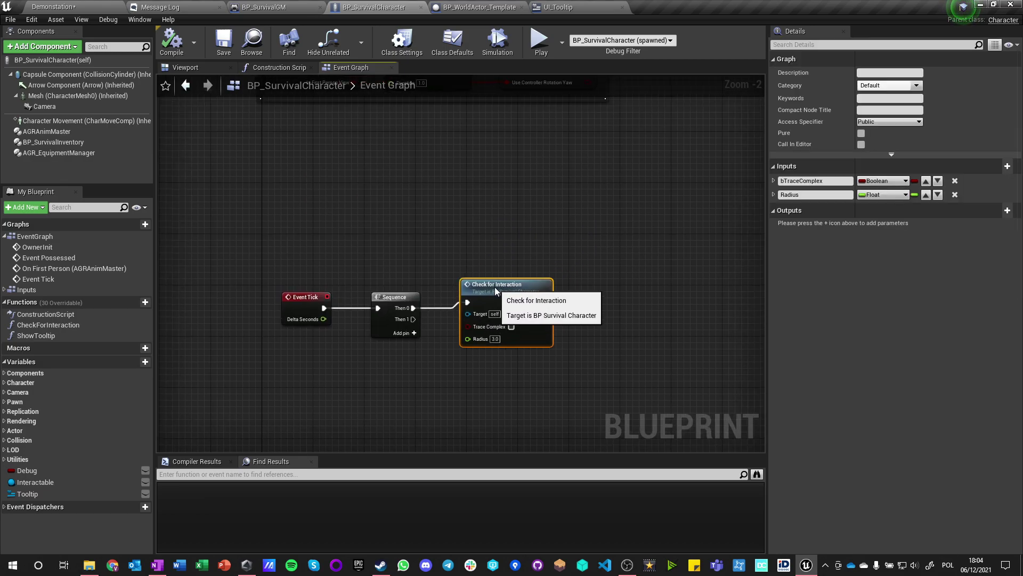
{"action": "left_click_drag", "start_coordinate": [587, 393], "coordinate": [565, 372]}
{"action": "type", "text": "ctick"}
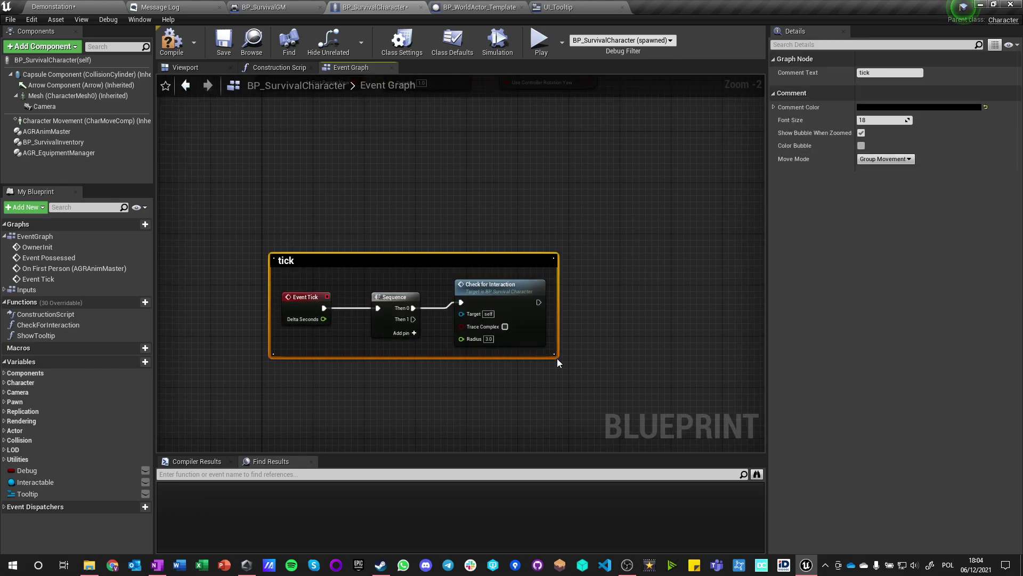
{"action": "left_click", "coordinate": [558, 358]}
{"action": "right_click_drag", "start_coordinate": [303, 215], "coordinate": [335, 107]}
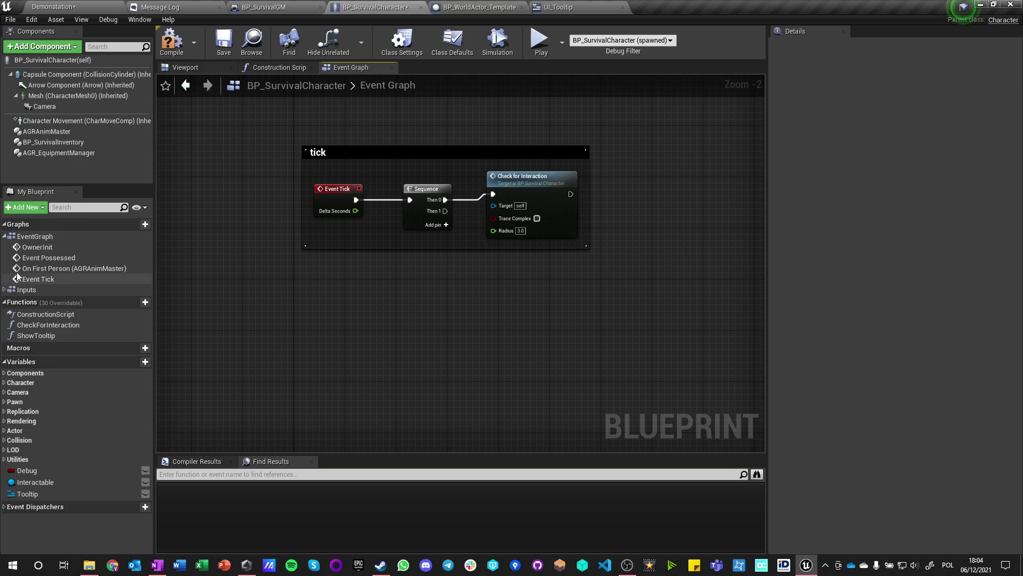
Step: Open the Inputs graph and add an InputAction Interaction event below the Movement input group
{"action": "double_click", "coordinate": [33, 290]}
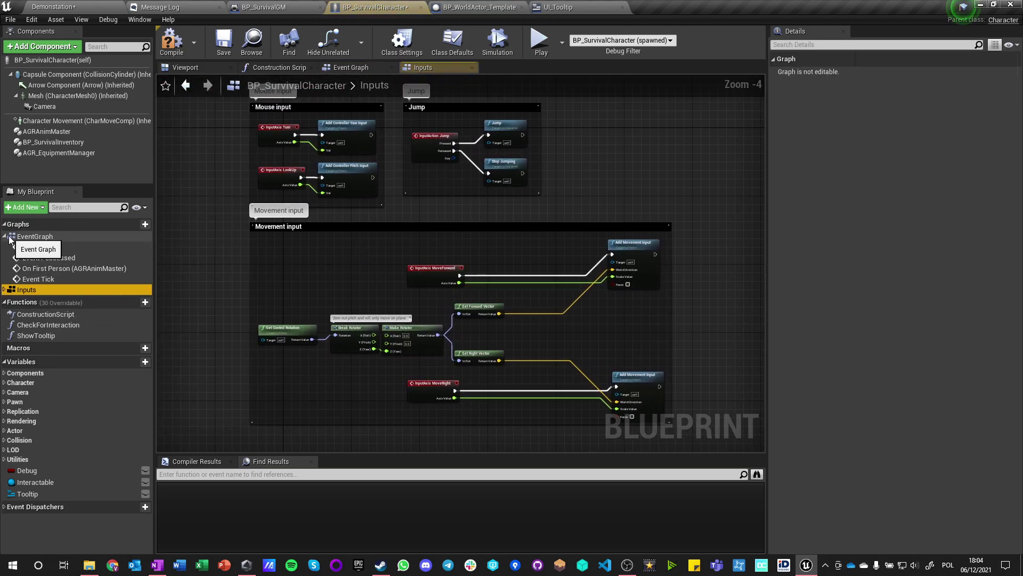
{"action": "right_click_drag", "start_coordinate": [361, 342], "coordinate": [286, 265]}
{"action": "right_click", "coordinate": [286, 265]}
{"action": "type", "text": "interaction"}
{"action": "key", "text": "Return"}
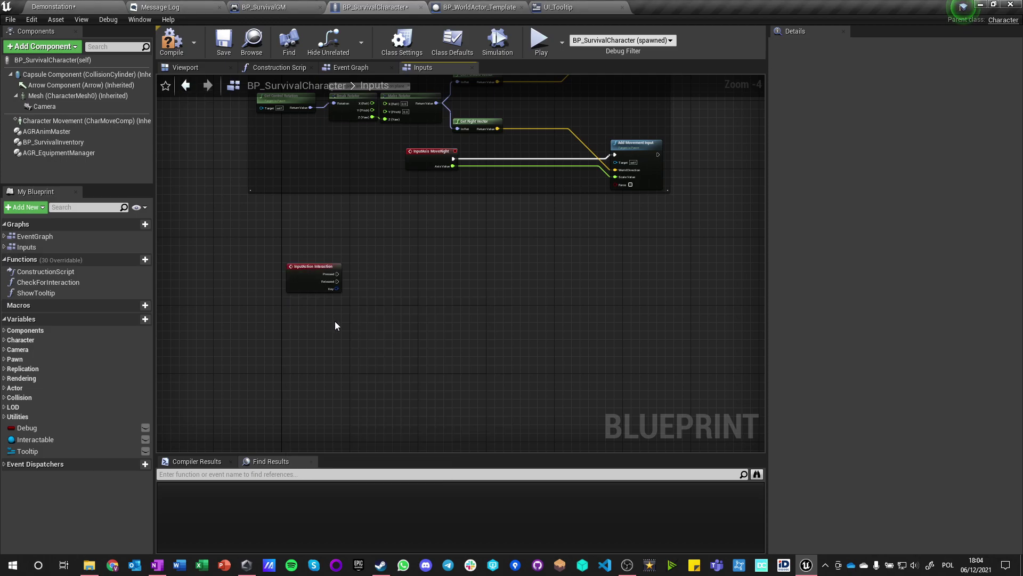
Step: Add a getter for the Interactable variable, convert it to a validated get, and connect it to the Interaction event's Pressed output
{"action": "scroll", "coordinate": [335, 321], "scroll_direction": "up", "scroll_amount": 4}
{"action": "left_click_drag", "start_coordinate": [31, 445], "coordinate": [389, 229]}
{"action": "left_click", "coordinate": [388, 233]}
{"action": "right_click", "coordinate": [402, 235]}
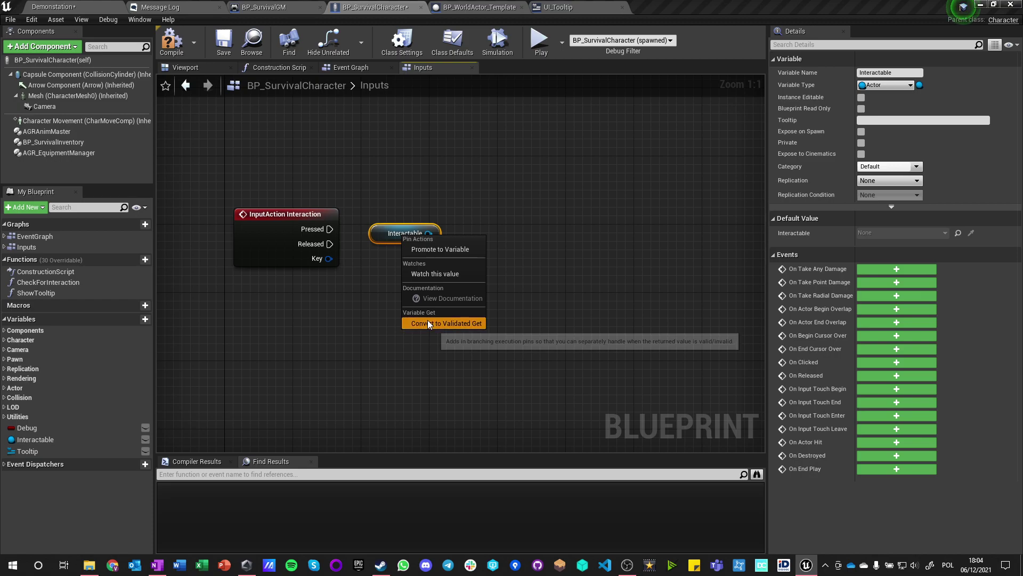
{"action": "left_click", "coordinate": [428, 319]}
{"action": "left_click_drag", "start_coordinate": [330, 229], "coordinate": [405, 226]}
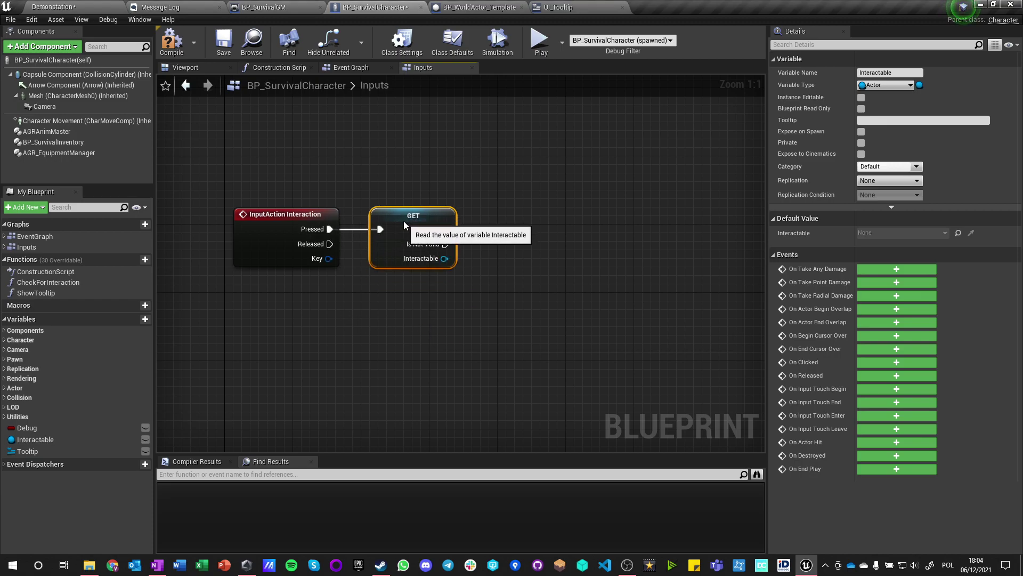
Step: Call the Interact message on the valid Interactable, with a reference to self as the Interacting Actor
{"action": "left_click_drag", "start_coordinate": [443, 258], "coordinate": [499, 245]}
{"action": "type", "text": "interact"}
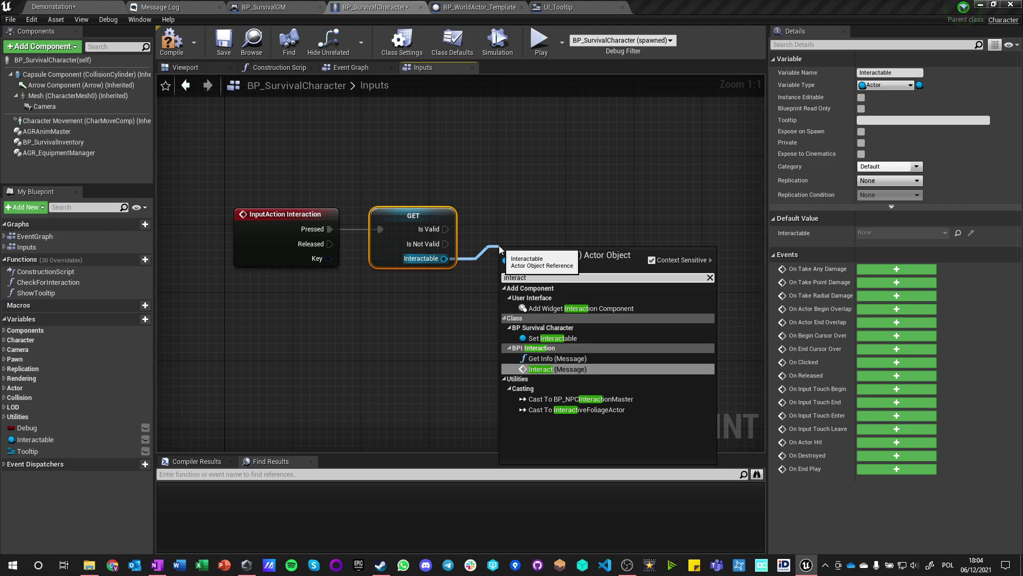
{"action": "key", "text": "Return"}
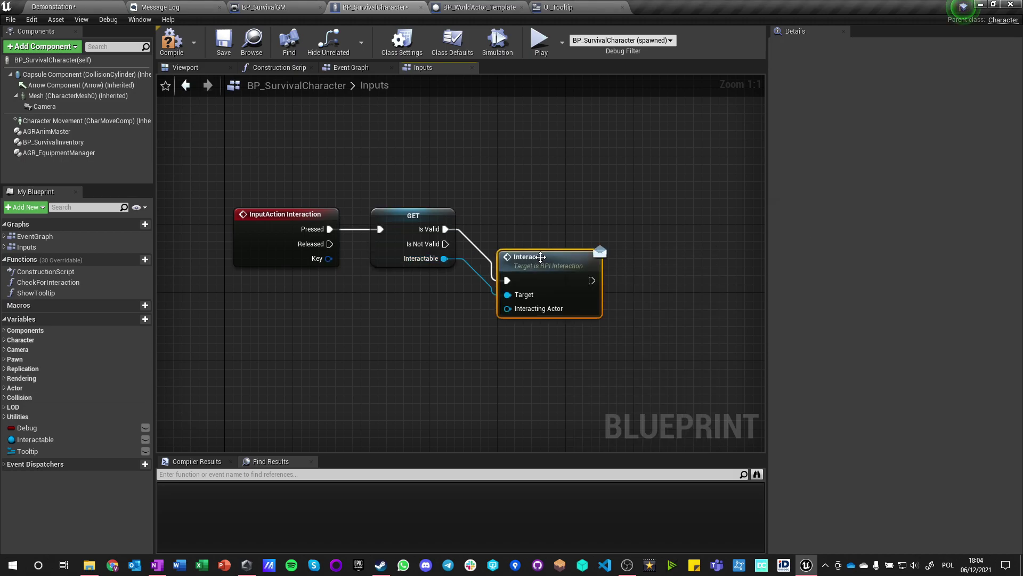
{"action": "left_click_drag", "start_coordinate": [542, 254], "coordinate": [456, 305]}
{"action": "type", "text": "self"}
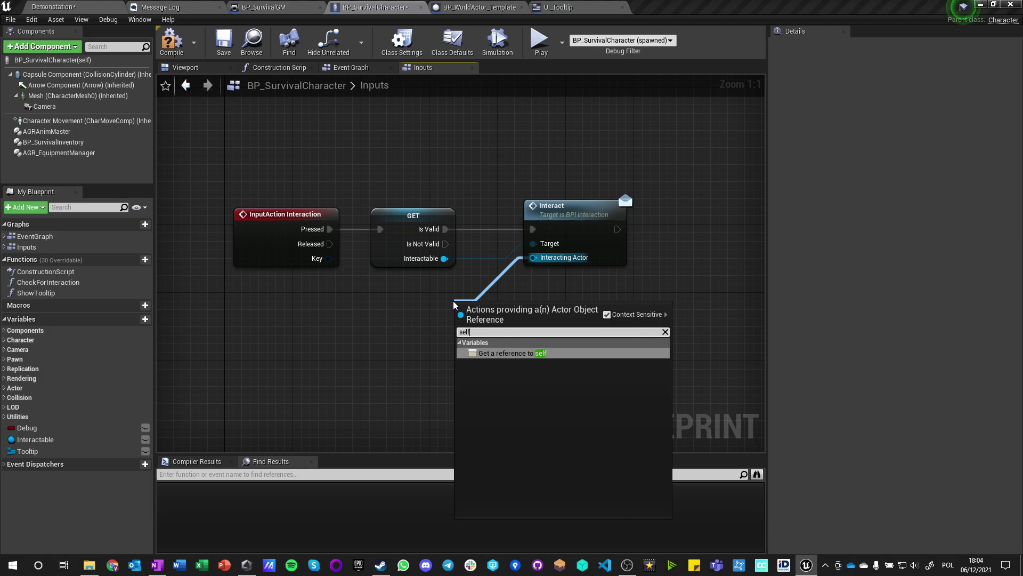
{"action": "key", "text": "Return"}
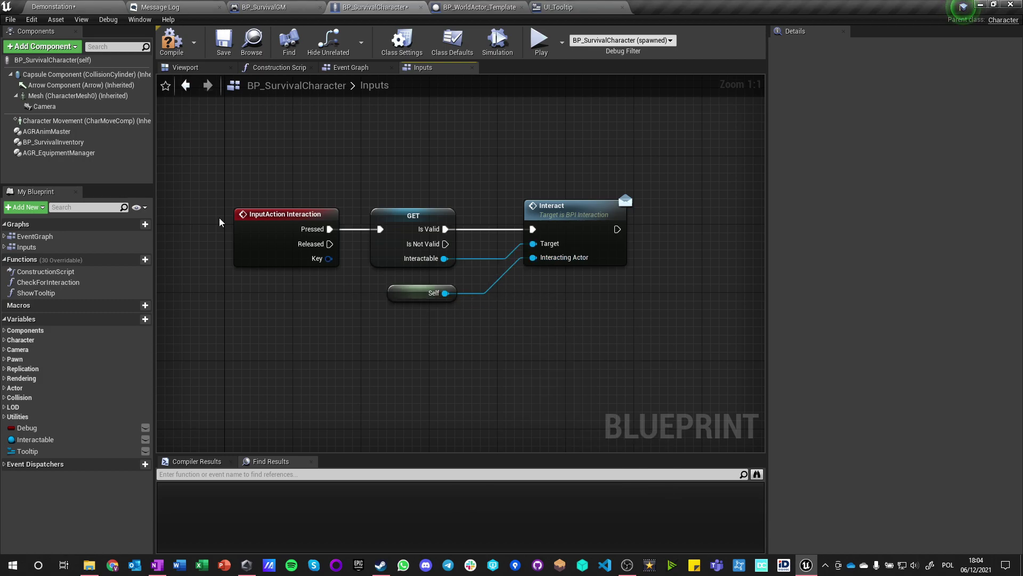
Step: Play-test the Demonstation level, walking up to the stones and twigs and interacting with them to pick them up
{"action": "left_click", "coordinate": [68, 6]}
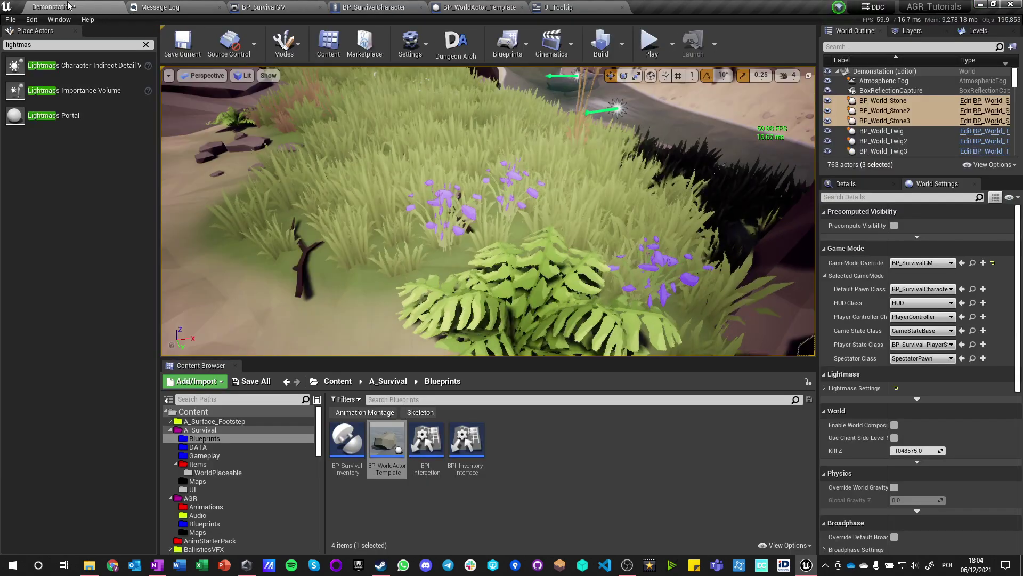
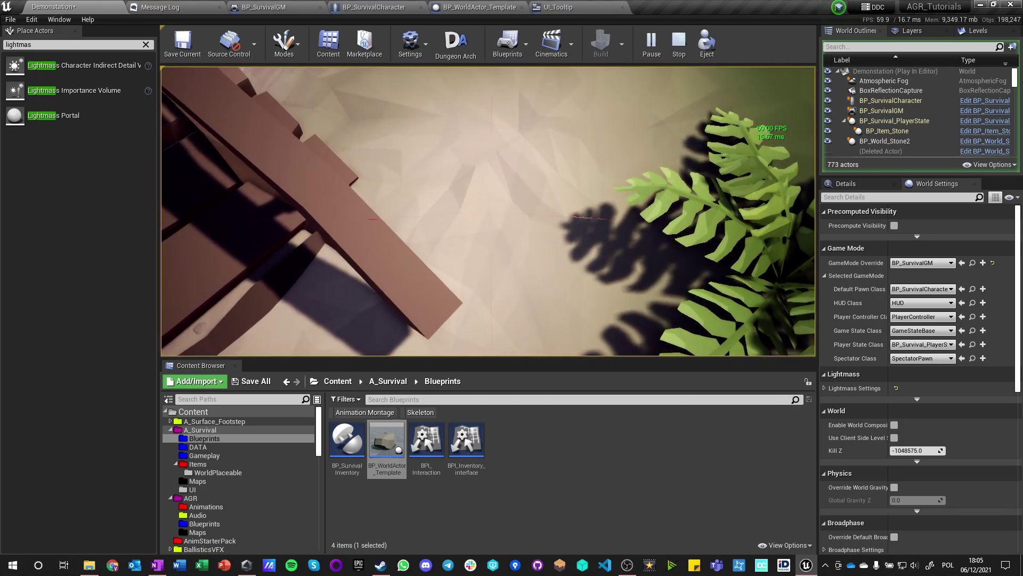
{"action": "key", "text": "w"}
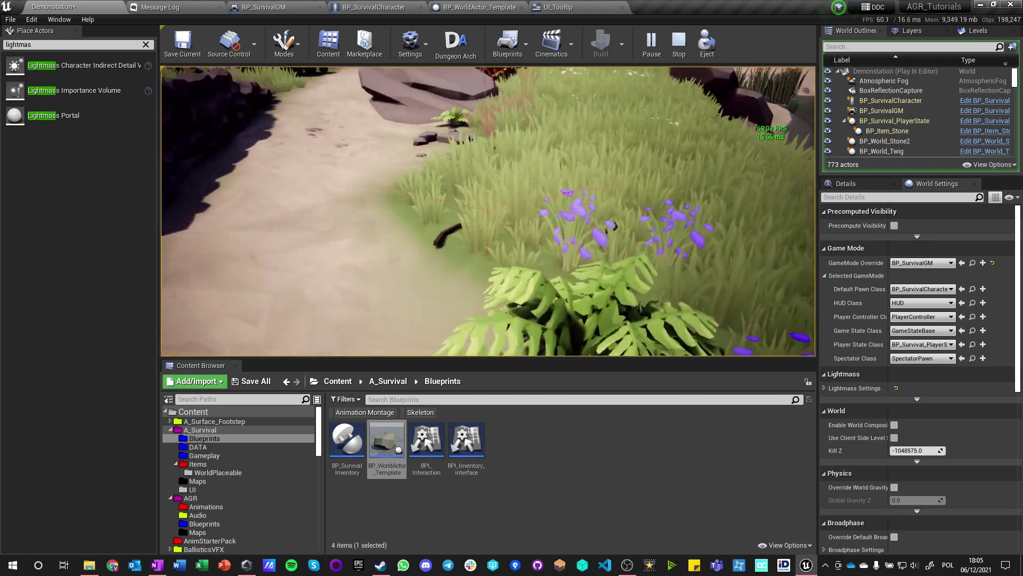
{"action": "key", "text": "e"}
{"action": "key", "text": "w"}
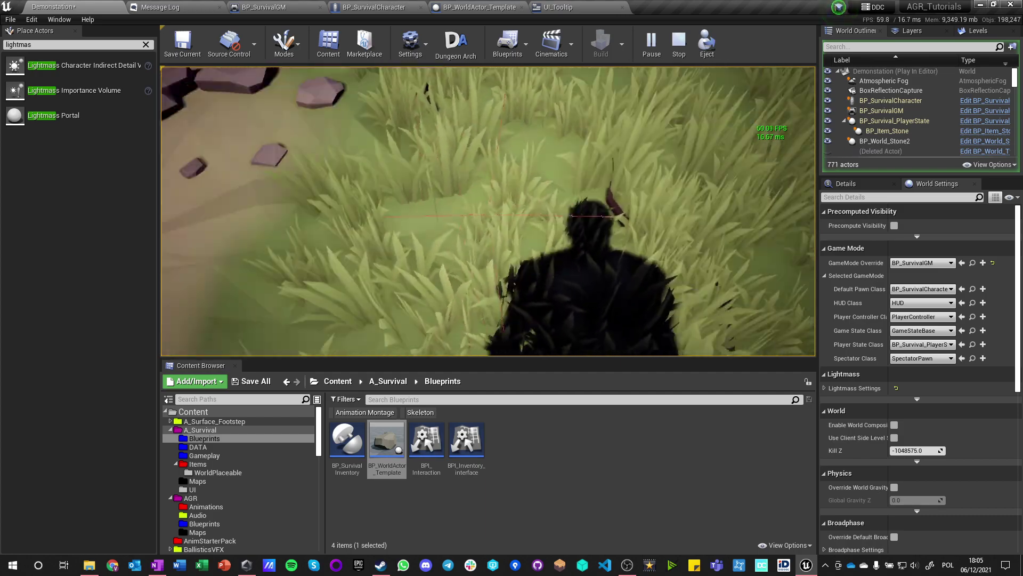
{"action": "key", "text": "e"}
{"action": "key", "text": "e"}
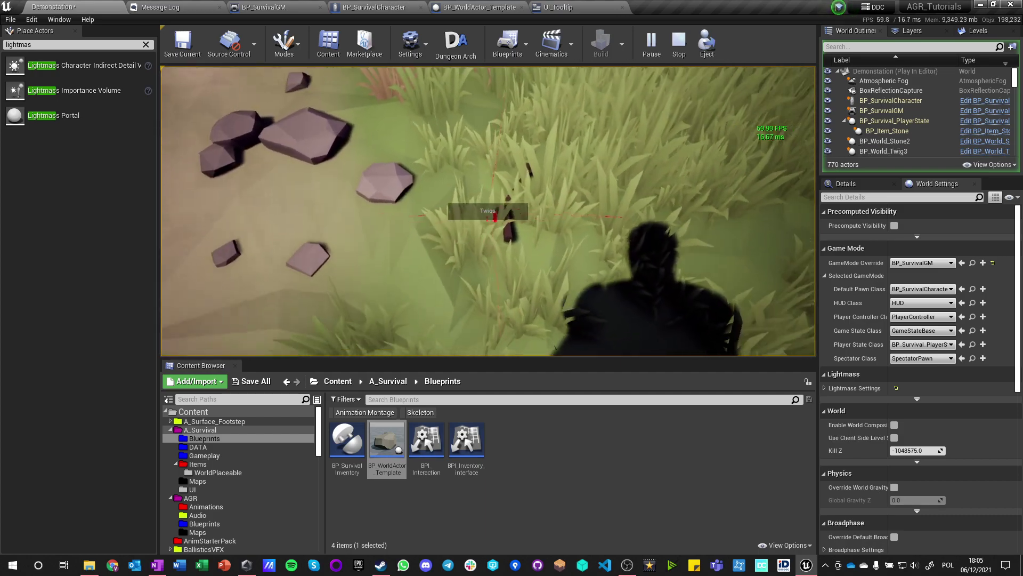
Step: Inspect the BP_Item_Stone actor under BP_Survival_PlayerState in the running game, and end the play session
{"action": "key", "text": "shift+F1"}
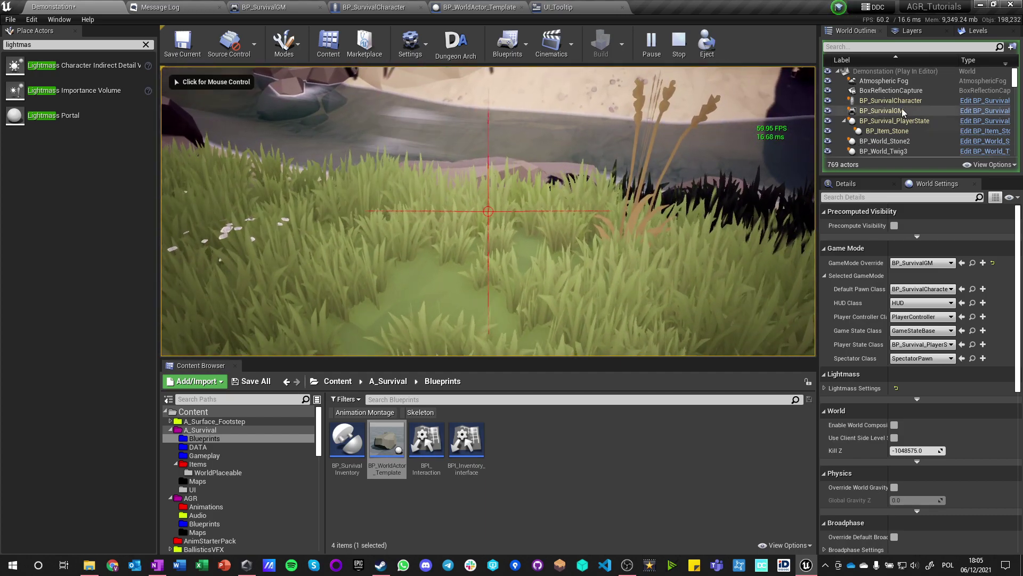
{"action": "left_click", "coordinate": [885, 132]}
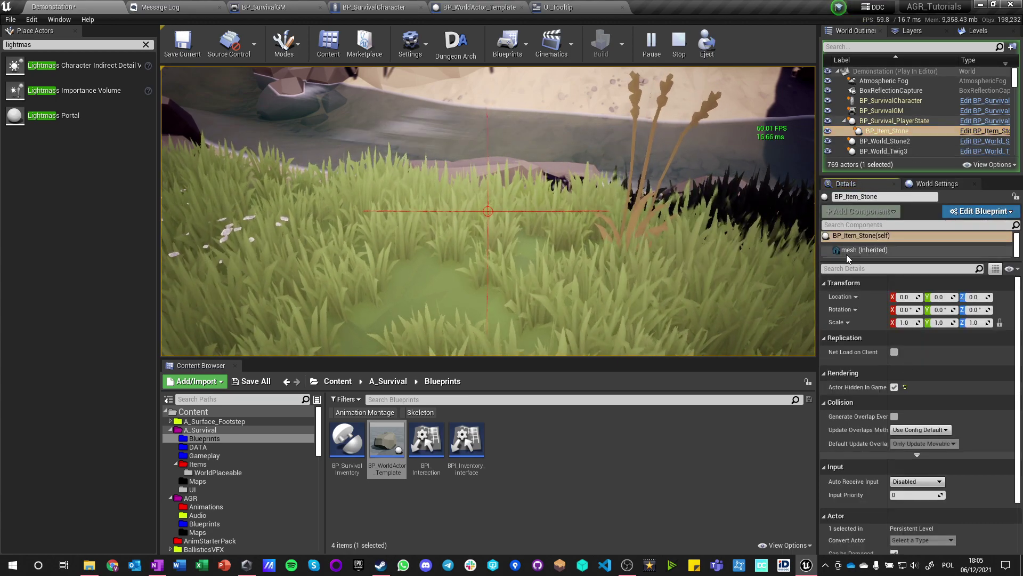
{"action": "left_click", "coordinate": [544, 234]}
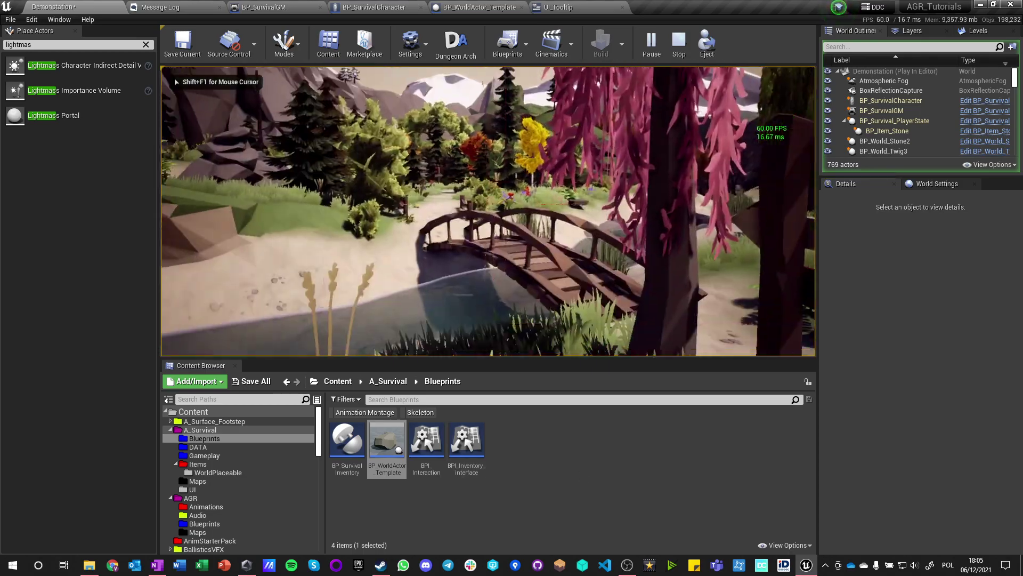
{"action": "key", "text": "Escape"}
{"action": "key", "text": "f"}
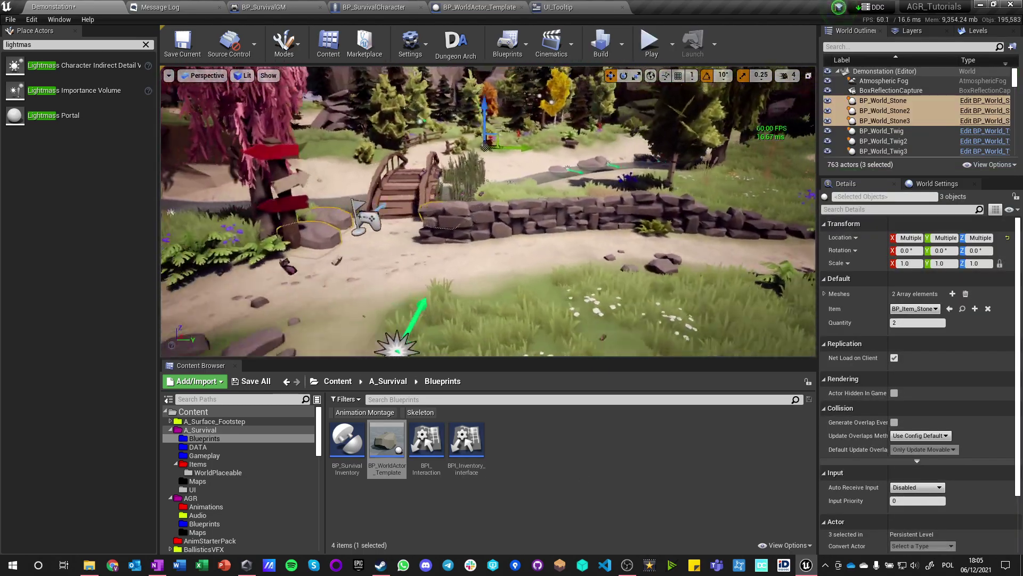
Step: Open the BP_World_Twig blueprint from A_Survival's Items/WorldPlaceable folder
{"action": "left_click", "coordinate": [388, 380]}
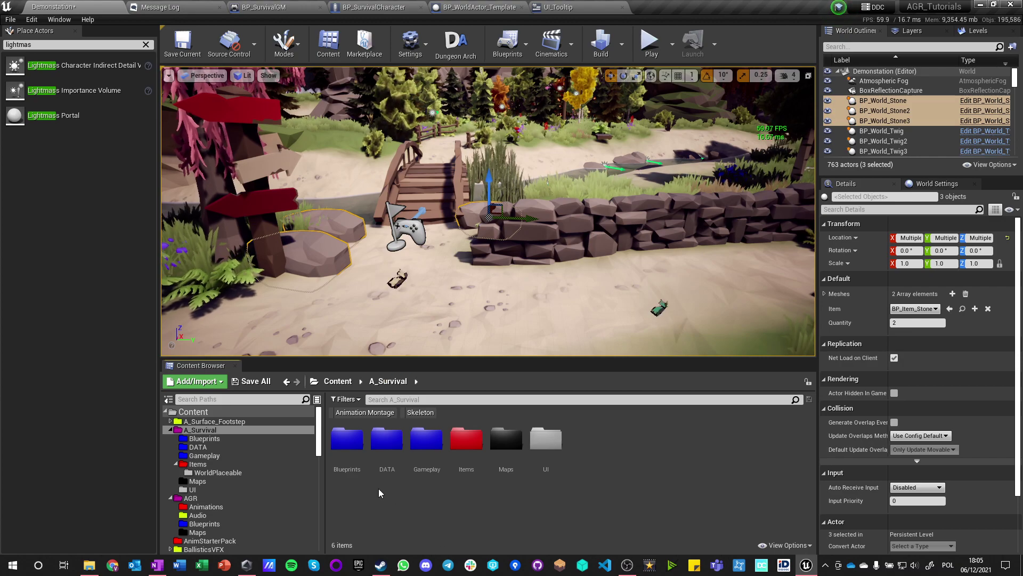
{"action": "double_click", "coordinate": [466, 438]}
{"action": "double_click", "coordinate": [347, 438]}
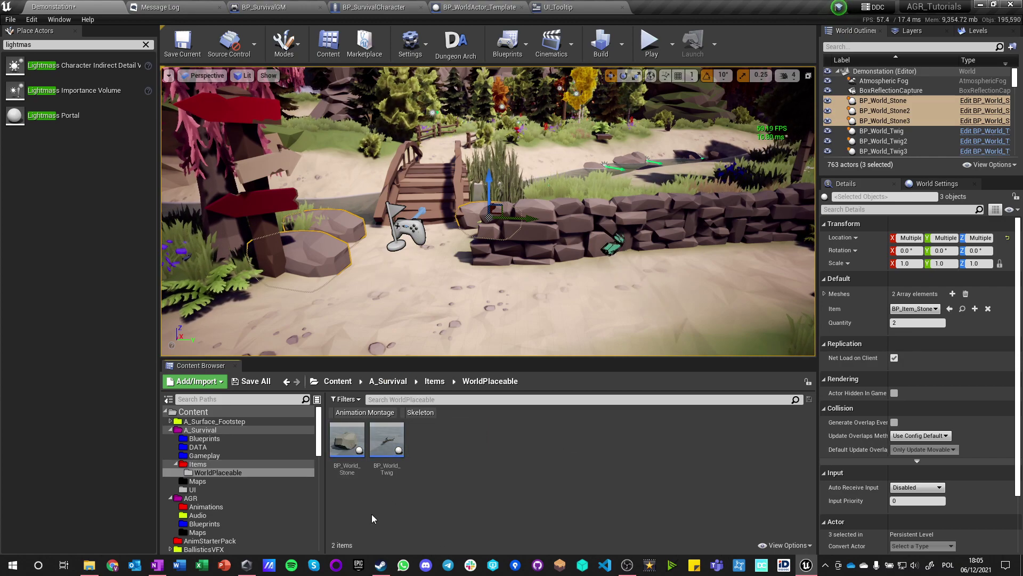
{"action": "double_click", "coordinate": [372, 438]}
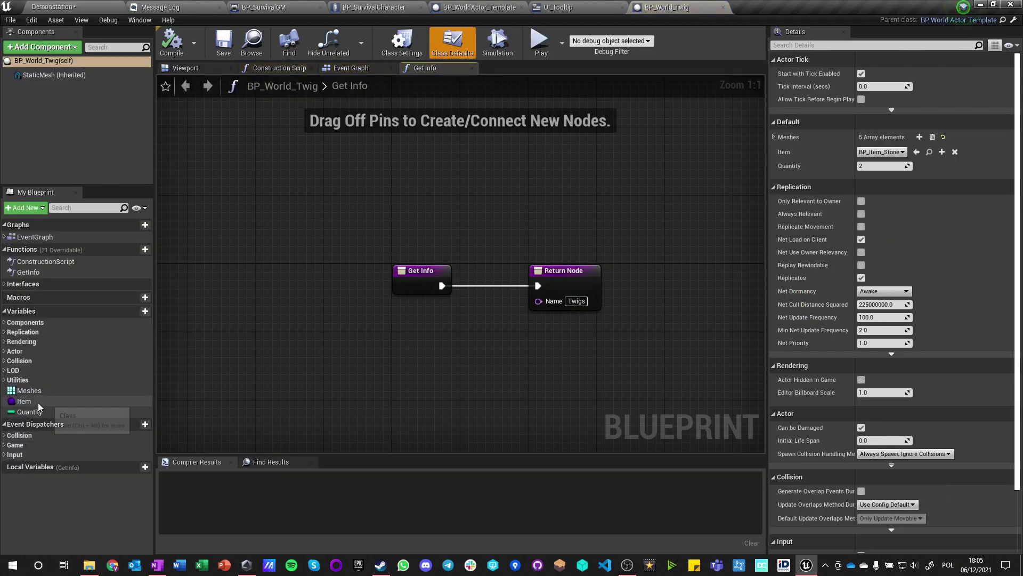
Step: Search the classes available for the Item variable's default value for "twig"
{"action": "left_click", "coordinate": [31, 404]}
{"action": "left_click", "coordinate": [882, 150]}
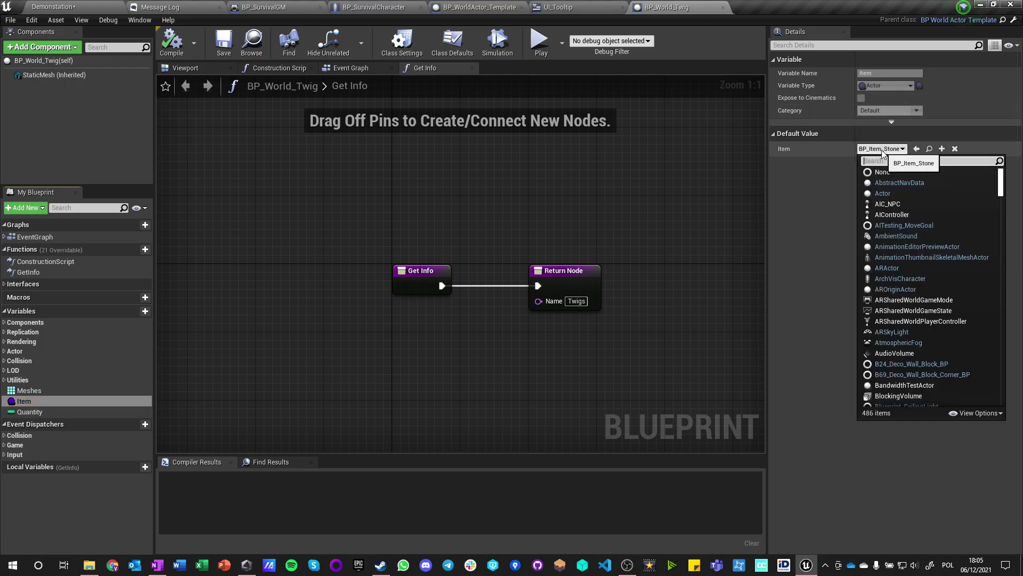
{"action": "type", "text": "twig"}
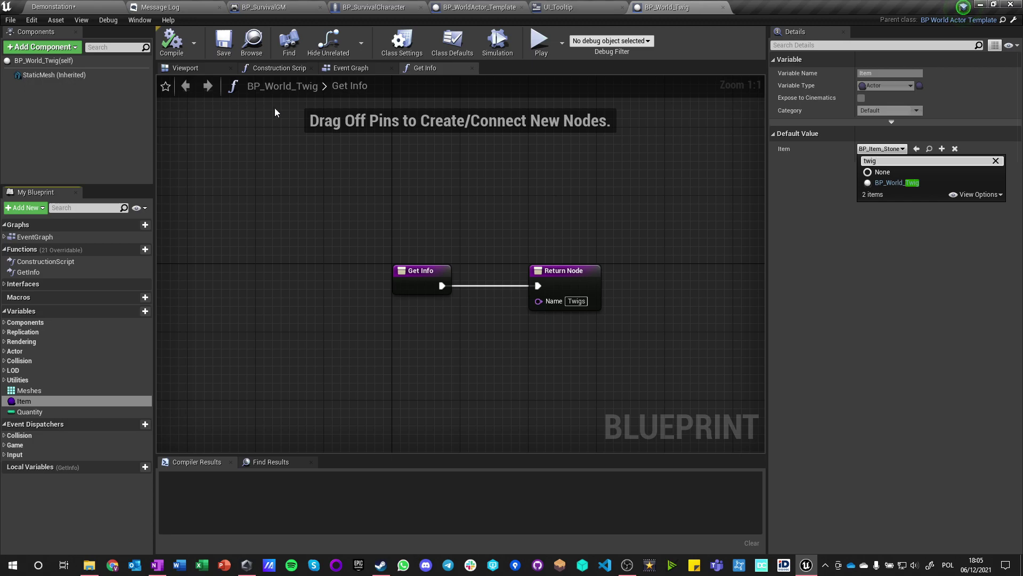
Step: Check the item blueprints in A_Survival's Items folder for the matching branch item, and return to BP_World_Twig
{"action": "left_click", "coordinate": [71, 7]}
{"action": "left_click", "coordinate": [434, 381]}
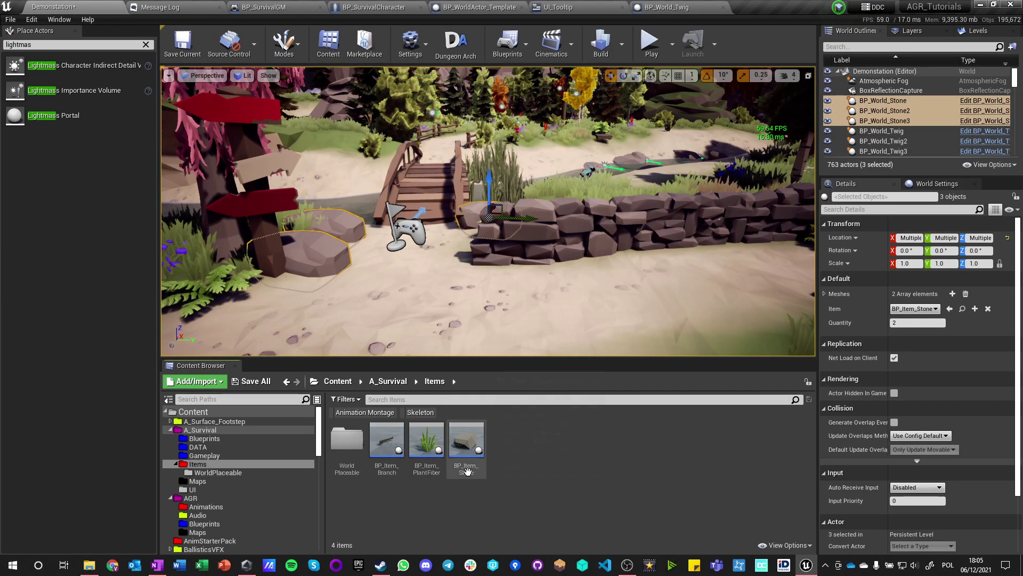
{"action": "mouse_move", "coordinate": [391, 458]}
{"action": "left_mouse_down"}
{"action": "mouse_move", "coordinate": [349, 442]}
{"action": "mouse_move", "coordinate": [390, 457]}
{"action": "left_mouse_up"}
{"action": "left_click", "coordinate": [360, 526]}
{"action": "double_click", "coordinate": [390, 439]}
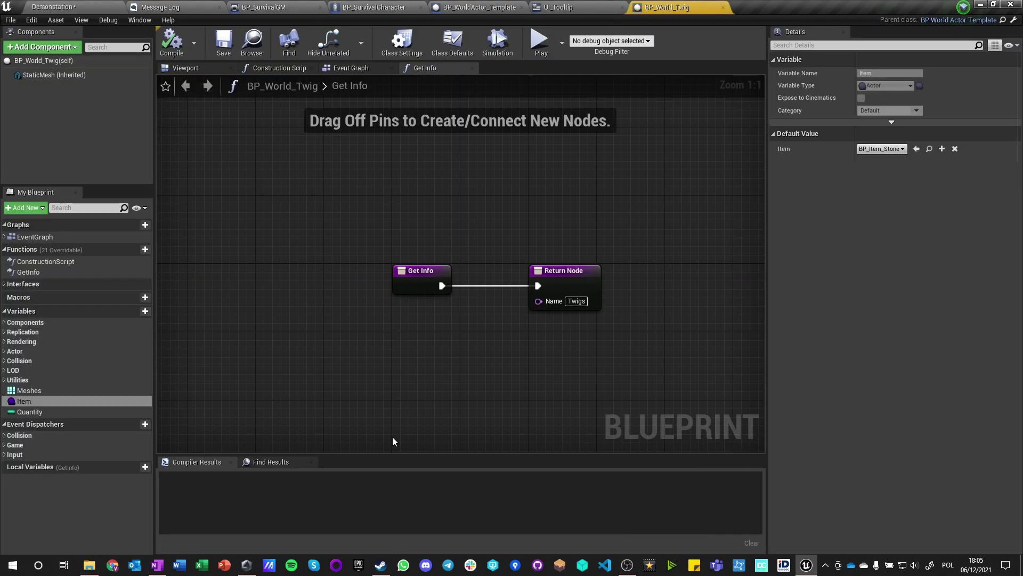
Step: Set the Item variable's default to BP_Item_Branch, compile BP_World_Twig, and check the Quantity variable's default
{"action": "left_click", "coordinate": [880, 148]}
{"action": "type", "text": "item branc"}
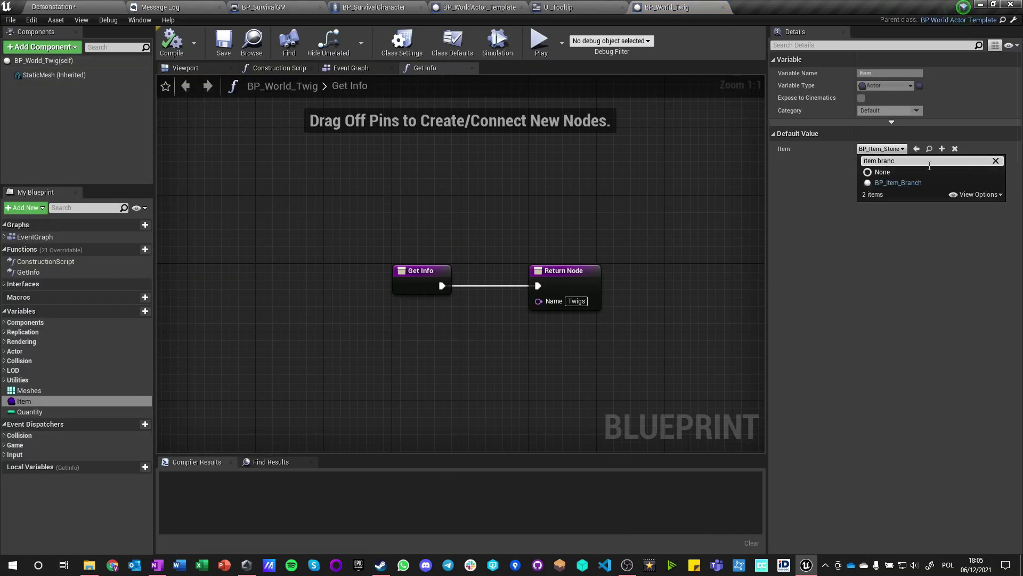
{"action": "left_click", "coordinate": [926, 184]}
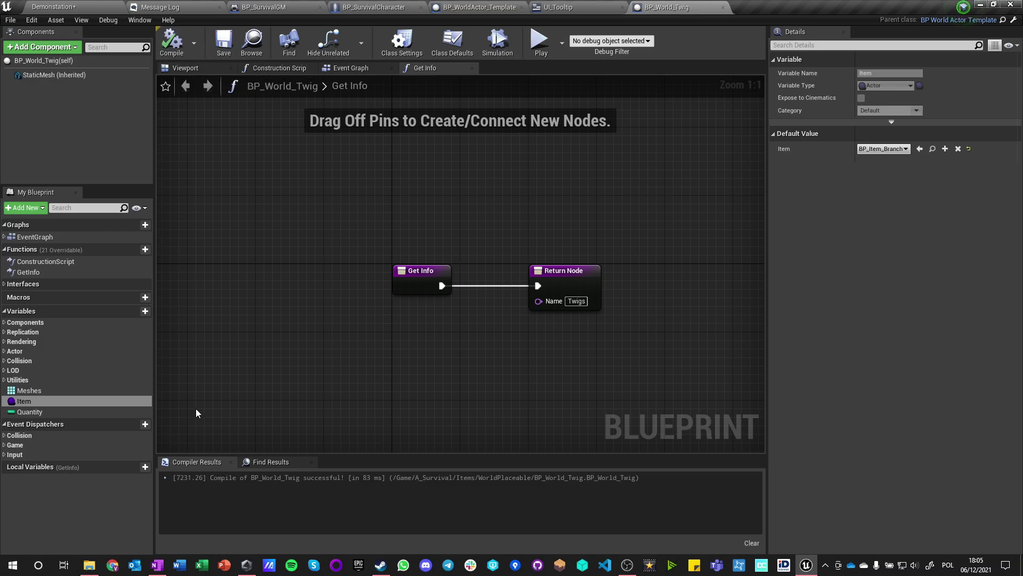
{"action": "left_click", "coordinate": [32, 412]}
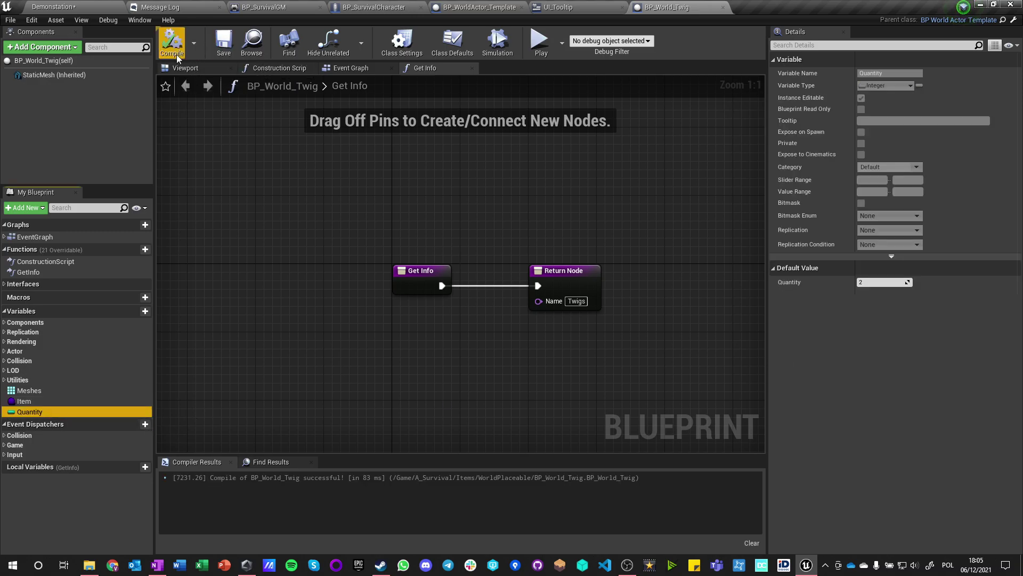
Step: Play the Demonstration level fullscreen, pick up the stone beside the signpost through the Interaction input, and look for the neighbouring stone
{"action": "left_click", "coordinate": [53, 6]}
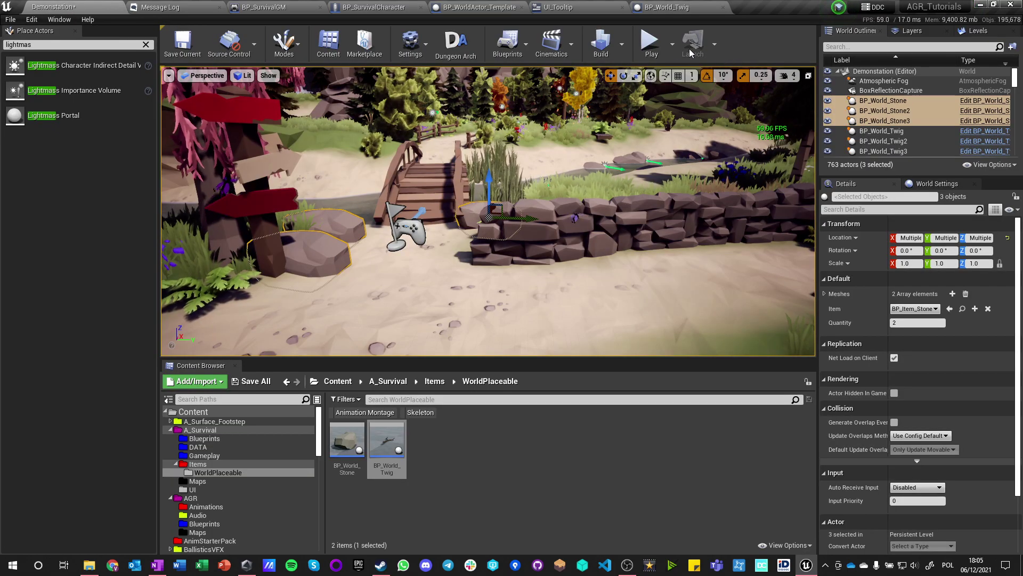
{"action": "key", "text": "F8"}
{"action": "left_click", "coordinate": [514, 212]}
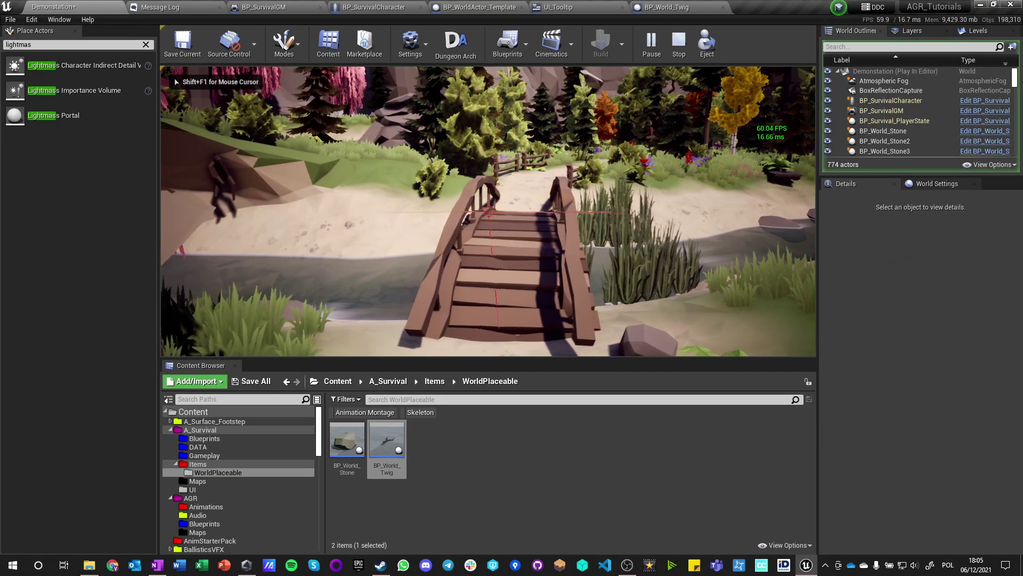
{"action": "key", "text": "F11"}
{"action": "key", "text": "w"}
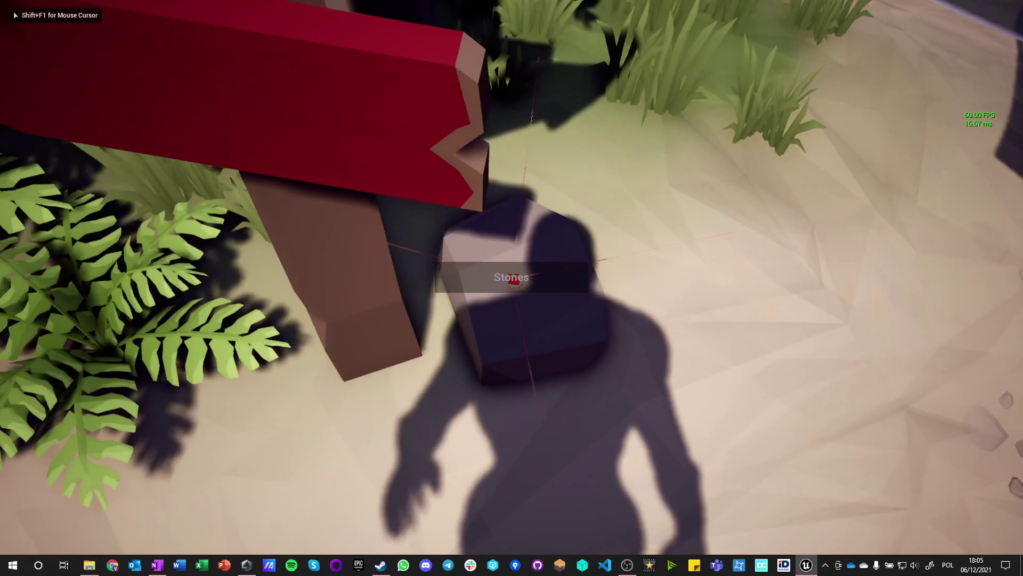
{"action": "key", "text": "e"}
{"action": "key", "text": "e"}
{"action": "key", "text": "w"}
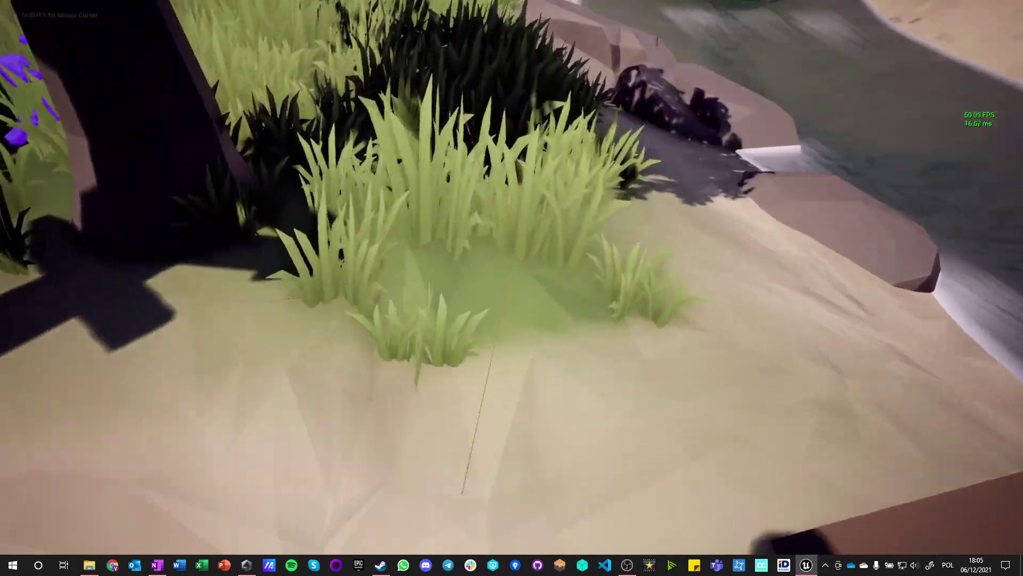
{"action": "key", "text": "w"}
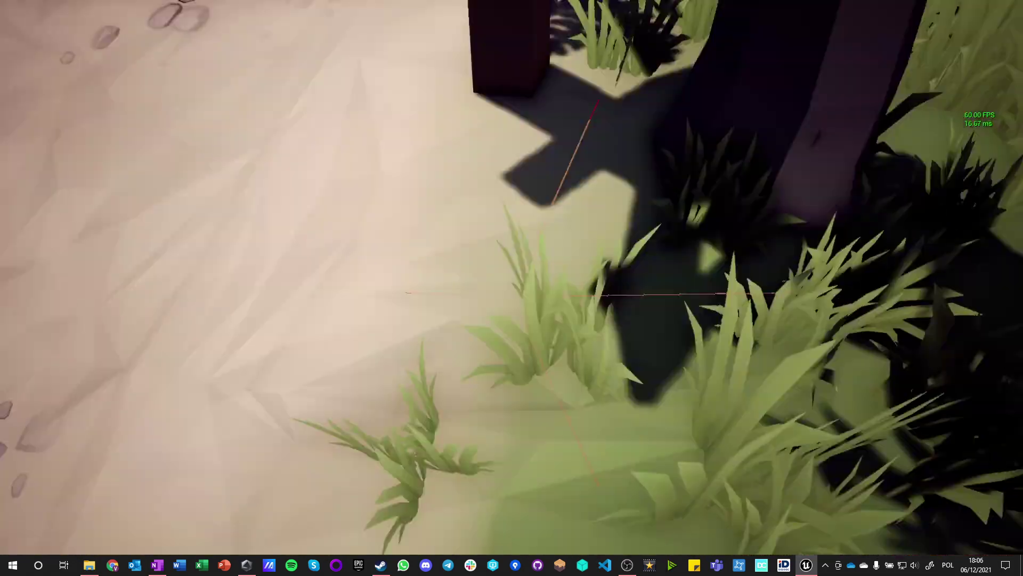
{"action": "key", "text": "Escape"}
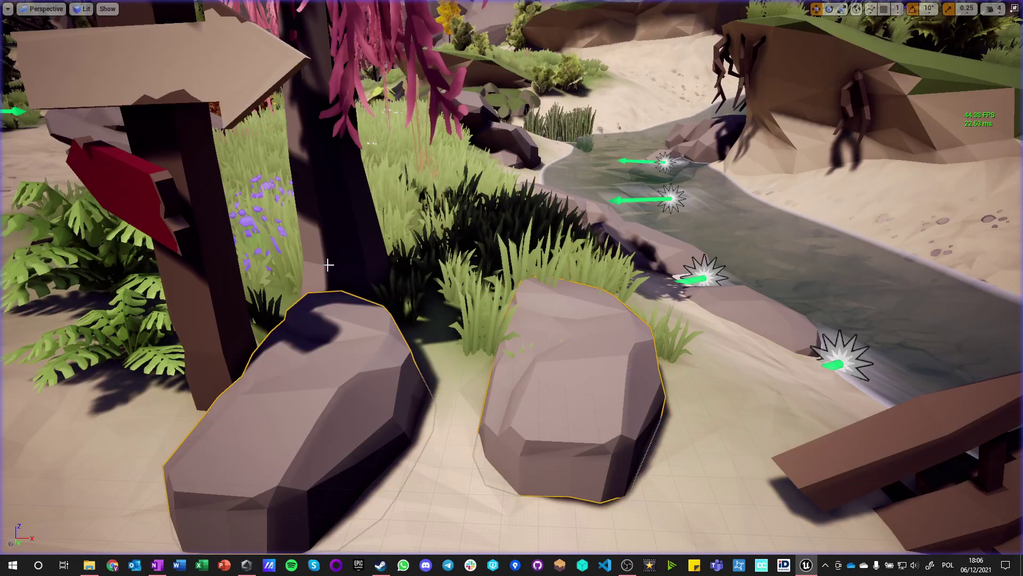
Step: Raise the stone beside the signpost slightly out of the ground
{"action": "left_click", "coordinate": [547, 360]}
{"action": "left_click", "coordinate": [308, 411]}
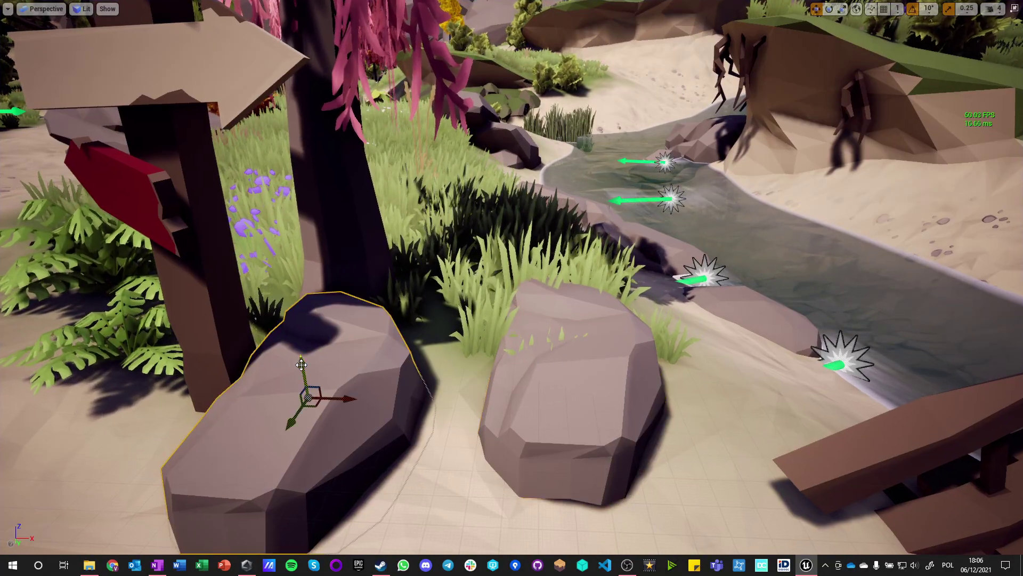
{"action": "left_click_drag", "start_coordinate": [301, 364], "coordinate": [301, 351]}
{"action": "left_click", "coordinate": [547, 387]}
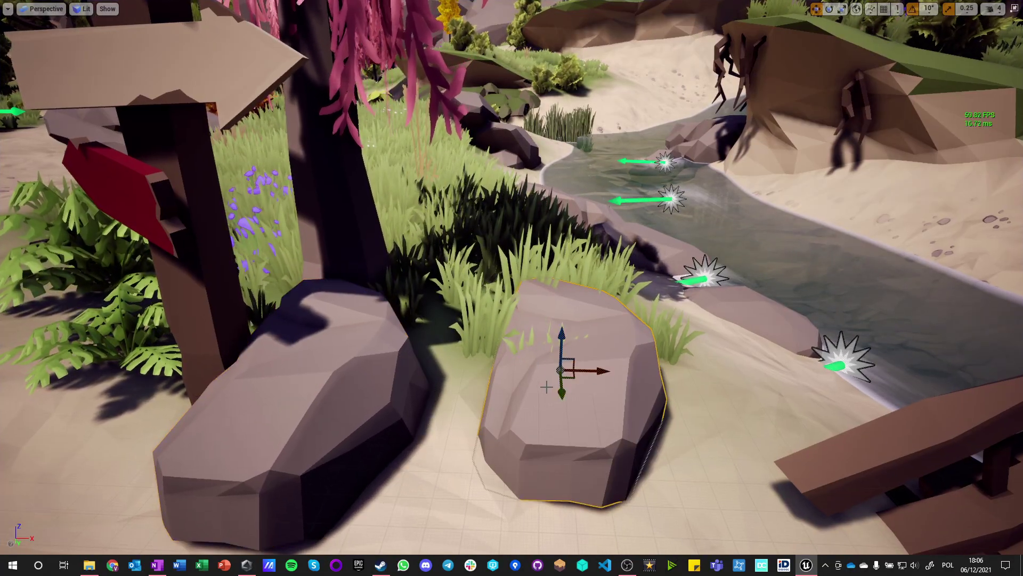
{"action": "left_click", "coordinate": [342, 377]}
{"action": "right_click_drag", "start_coordinate": [342, 376], "coordinate": [373, 377]}
{"action": "right_click_drag", "start_coordinate": [330, 179], "coordinate": [649, 130]}
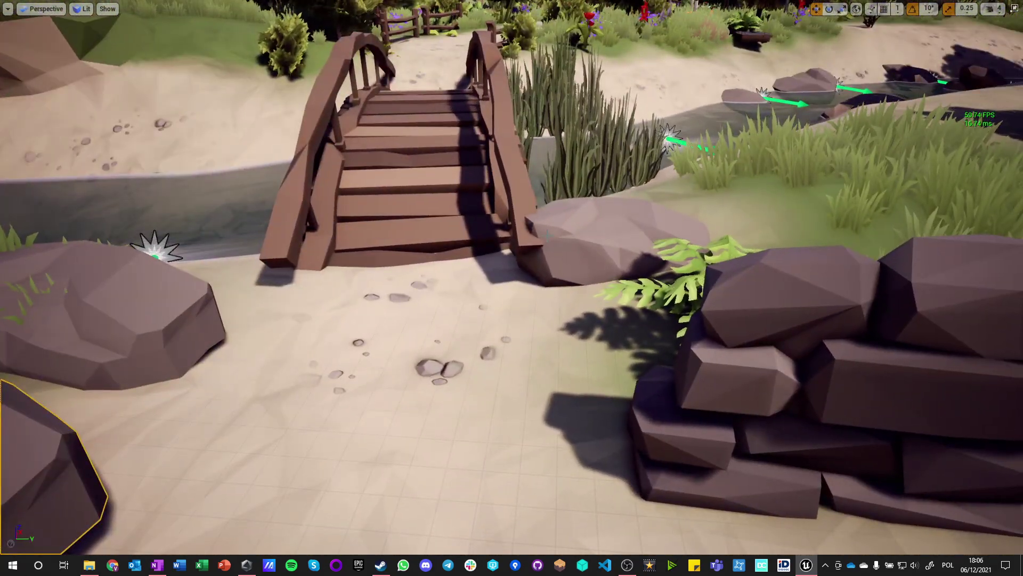
Step: Play the level fullscreen and compare the stone beside the signpost with the spot of the riverbank stone
{"action": "key", "text": "alt+p"}
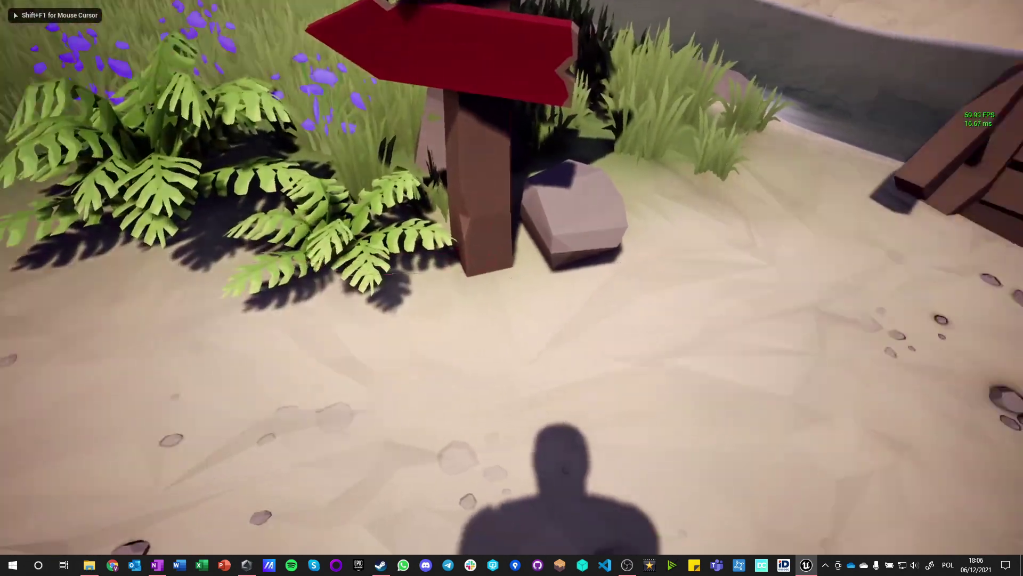
{"action": "key", "text": "w"}
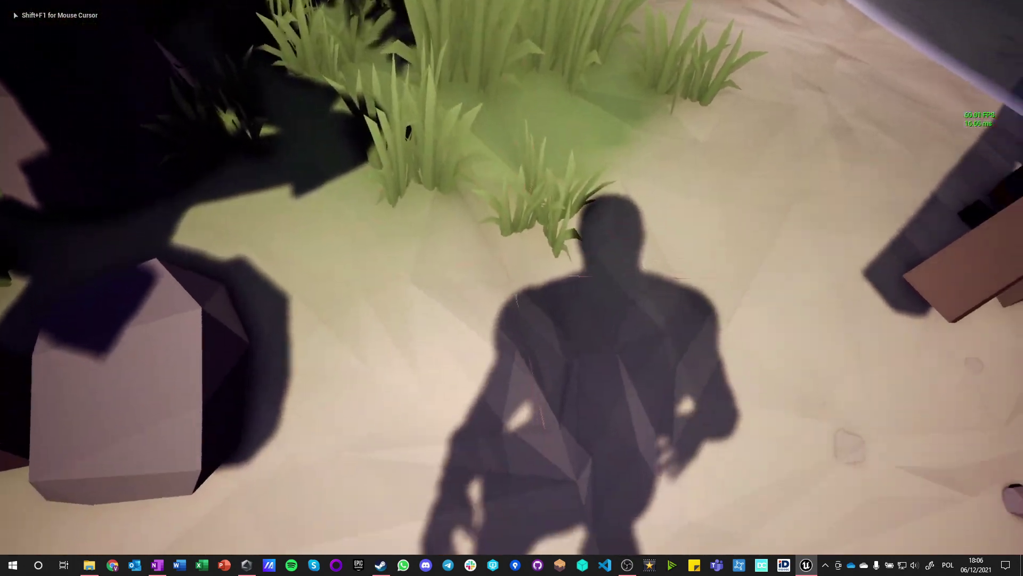
{"action": "key", "text": "Escape"}
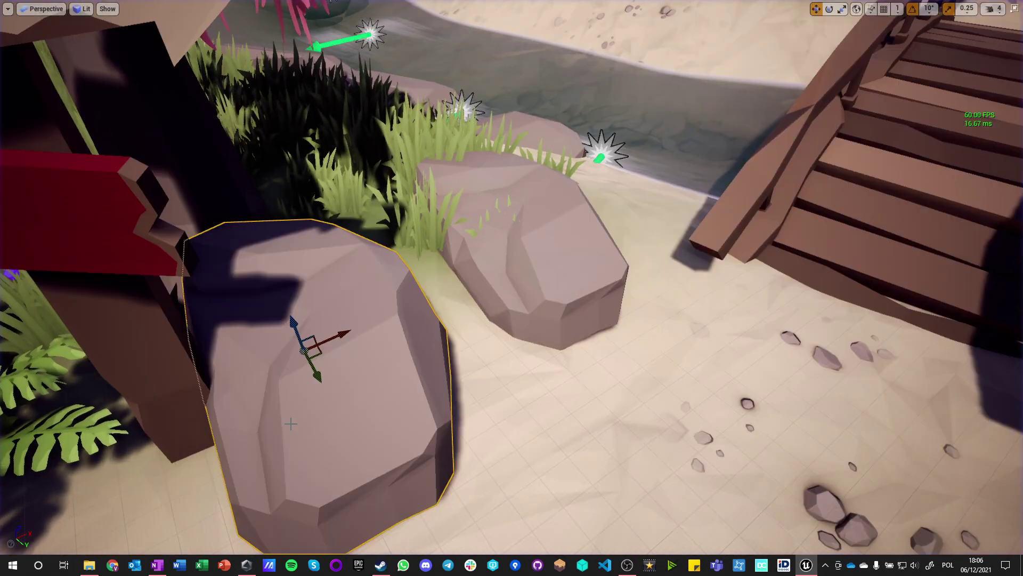
Step: Leave fullscreen, delete the riverbank stone, and place two copies of the signpost stone in a row toward the bridge
{"action": "key", "text": "F11"}
{"action": "left_click", "coordinate": [498, 213]}
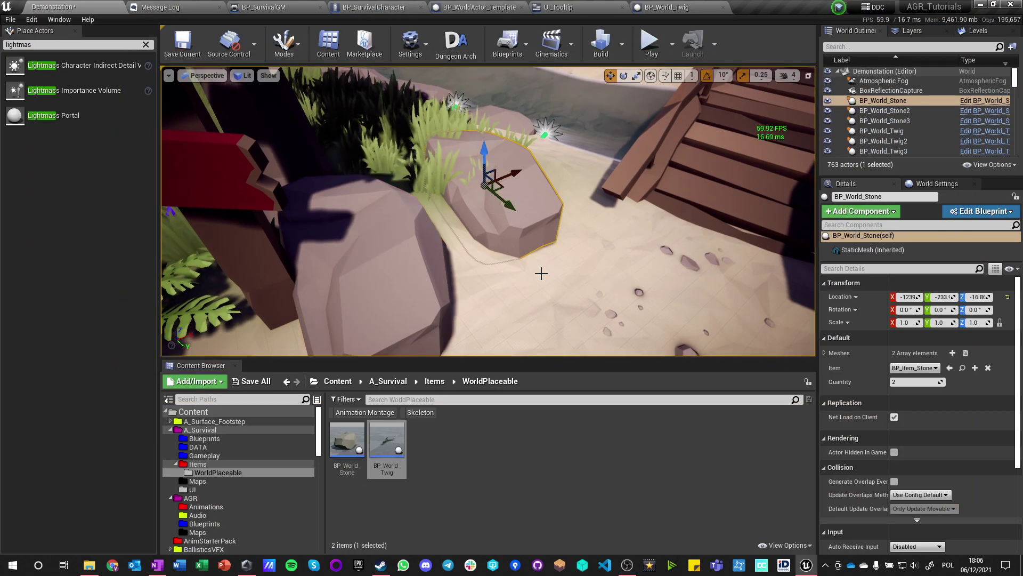
{"action": "left_click", "coordinate": [901, 121]}
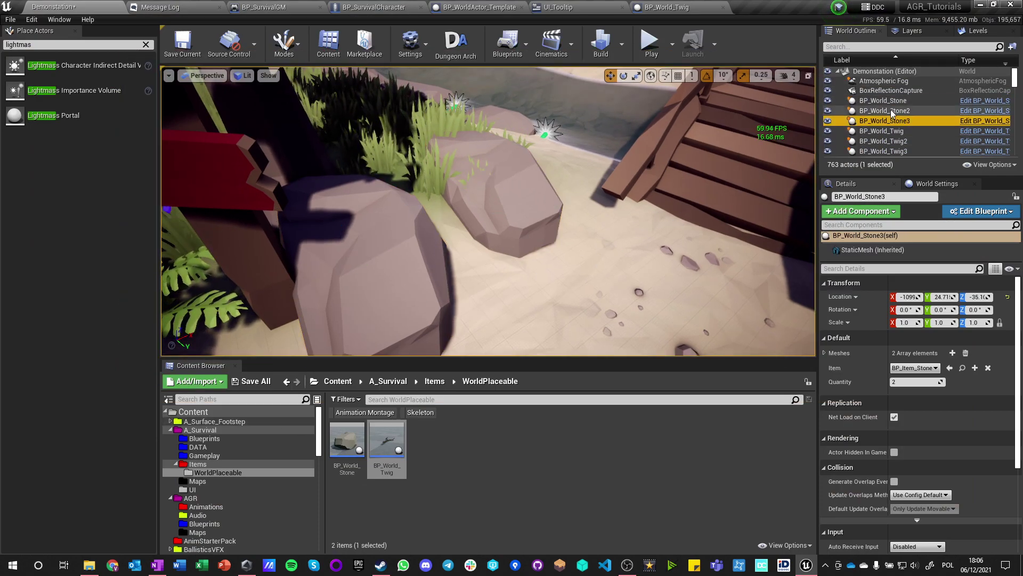
{"action": "key", "text": "Delete"}
{"action": "left_click", "coordinate": [392, 253]}
{"action": "left_click_drag", "start_coordinate": [383, 246], "coordinate": [543, 177], "text": "alt"}
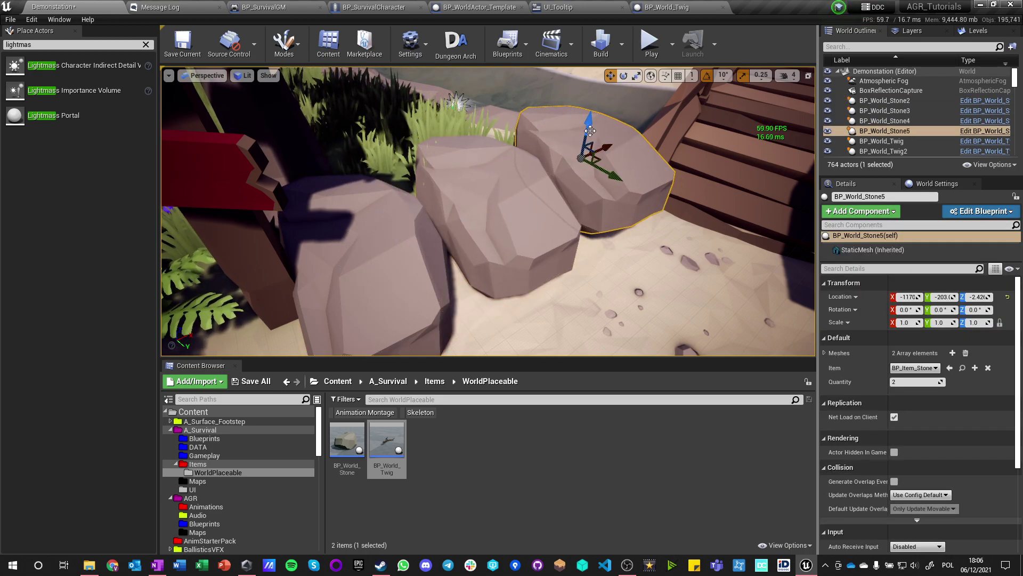
Step: Play the level and check which of the three stones between signpost and bridge appear
{"action": "left_click", "coordinate": [651, 48]}
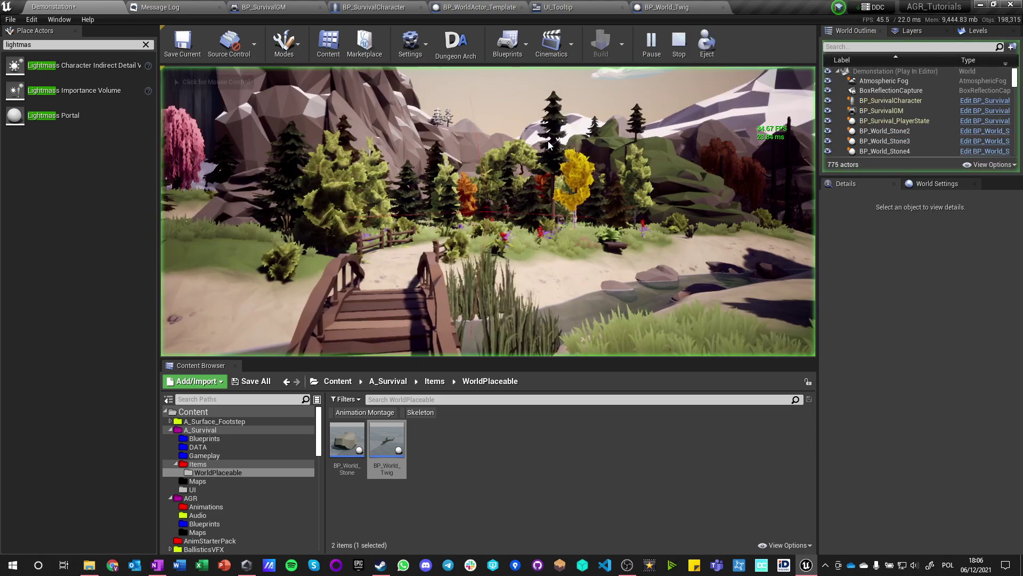
{"action": "key", "text": "w"}
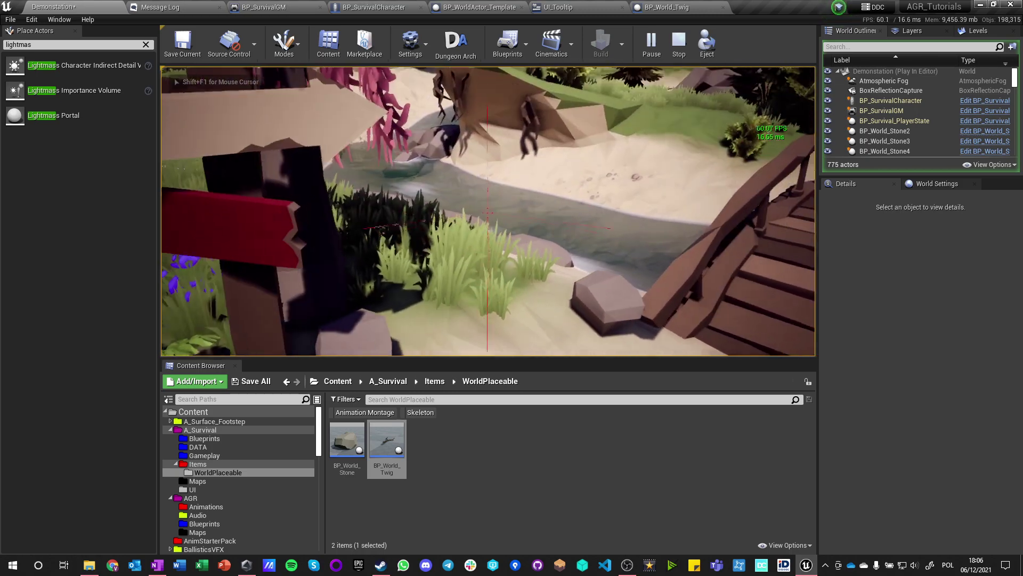
{"action": "key", "text": "Escape"}
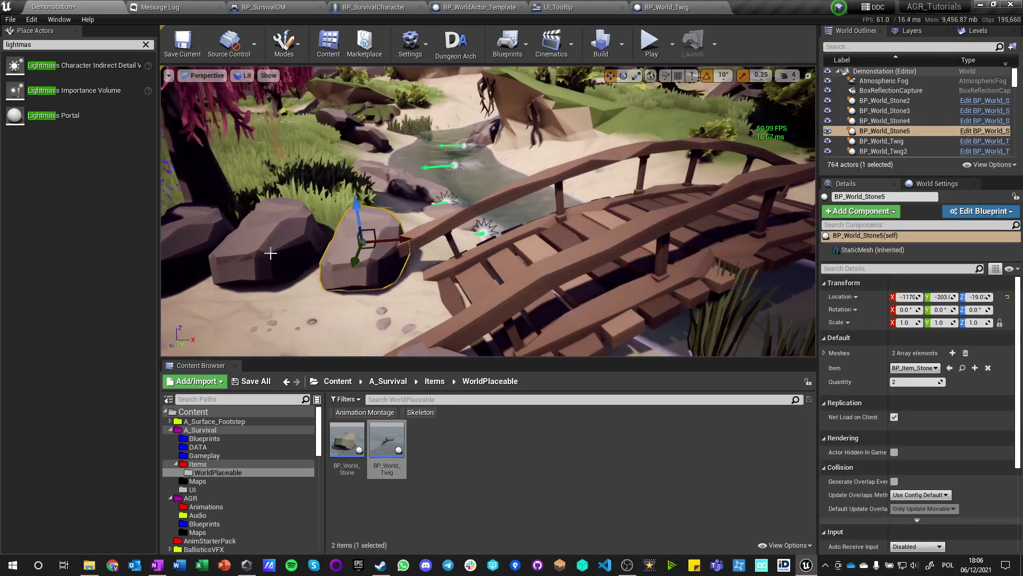
Step: Delete the middle stone, and lower and tilt the stone beside the foot of the bridge
{"action": "left_click", "coordinate": [352, 243]}
{"action": "key", "text": "f"}
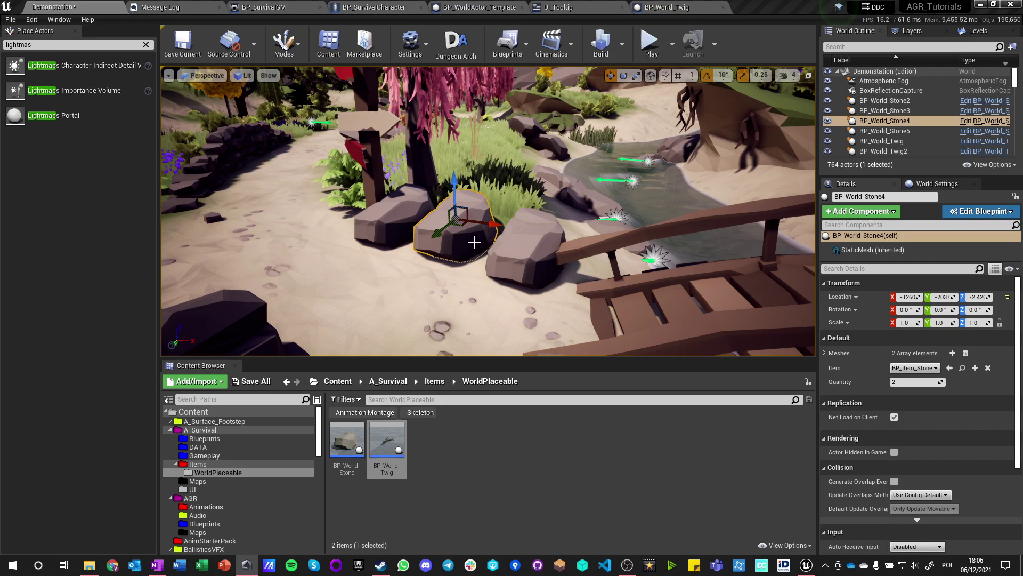
{"action": "key", "text": "ctrl+shift+h"}
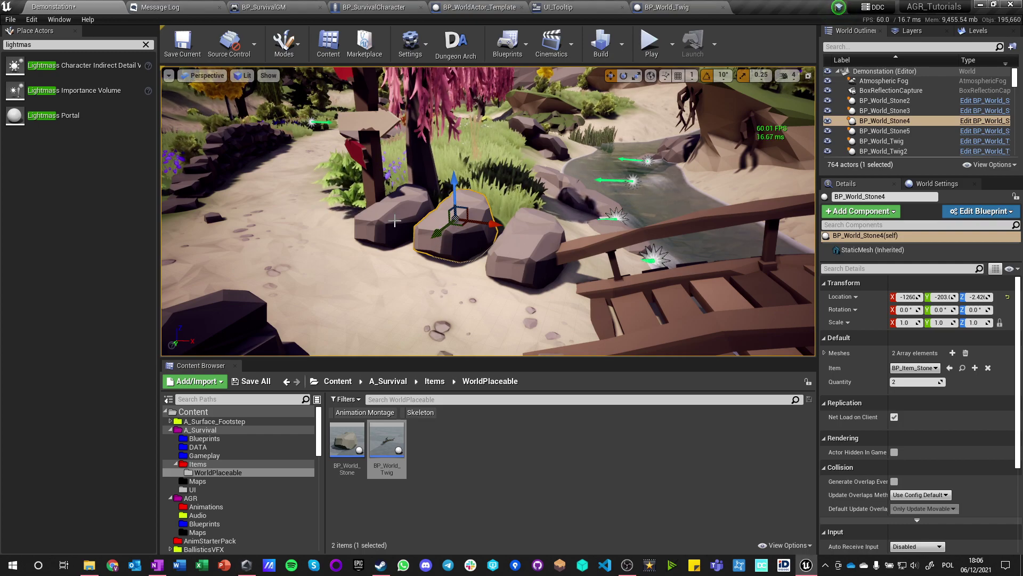
{"action": "key", "text": "Delete"}
{"action": "right_click_drag", "start_coordinate": [468, 239], "coordinate": [468, 261]}
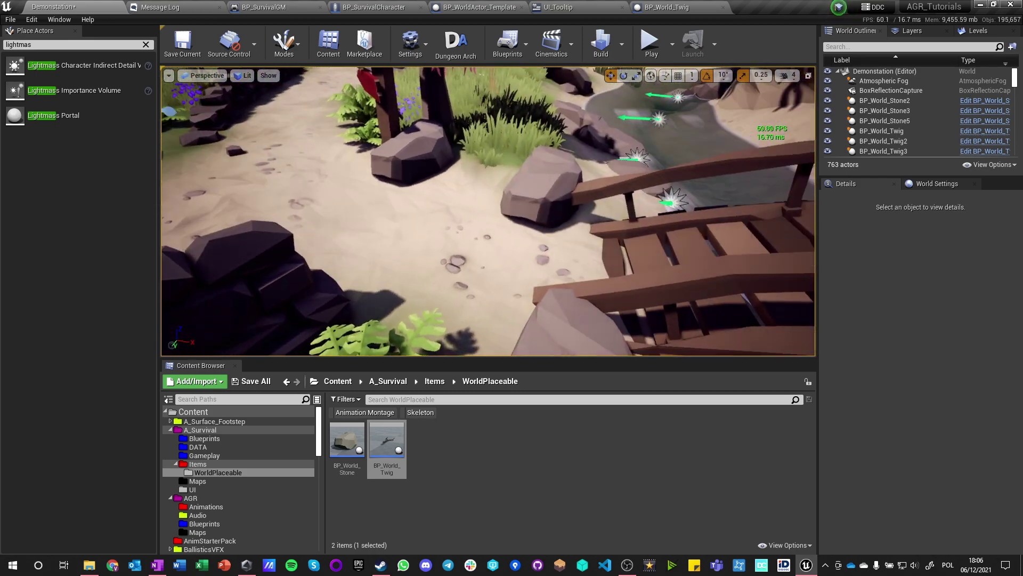
{"action": "left_click", "coordinate": [544, 146]}
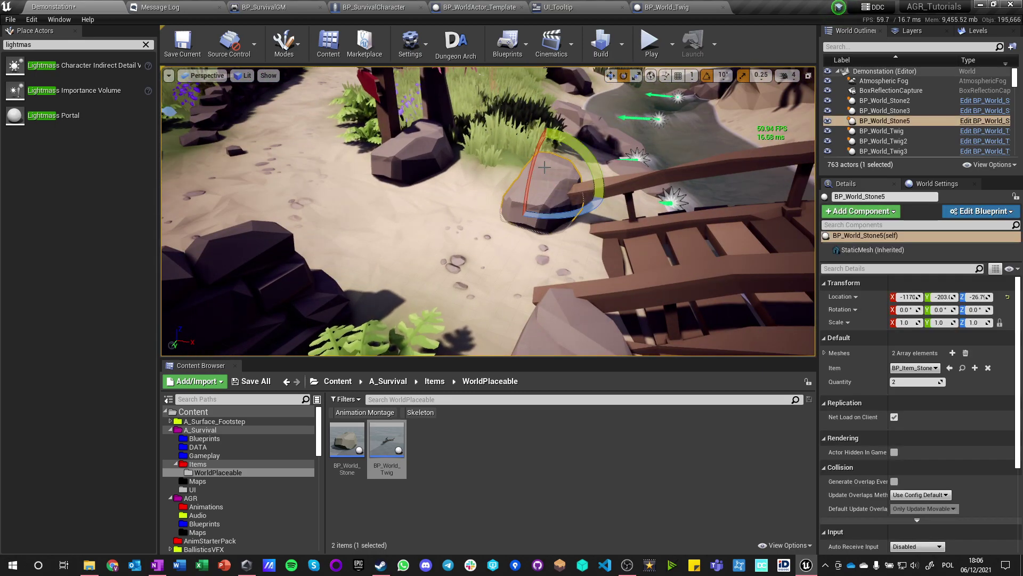
Step: Play the level and walk toward the bridge to check the stones on both sides of it
{"action": "key", "text": "alt+p"}
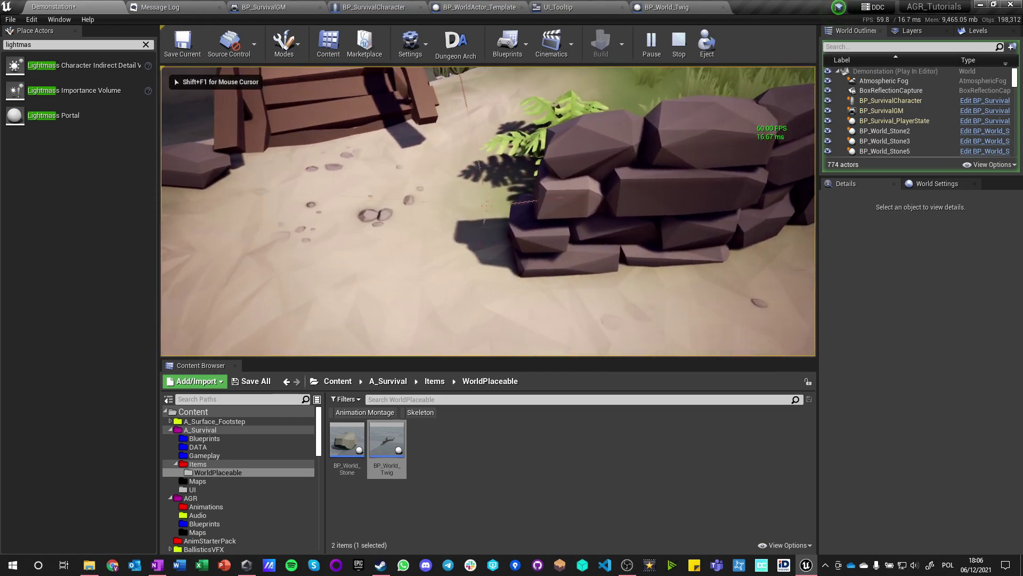
{"action": "key", "text": "w"}
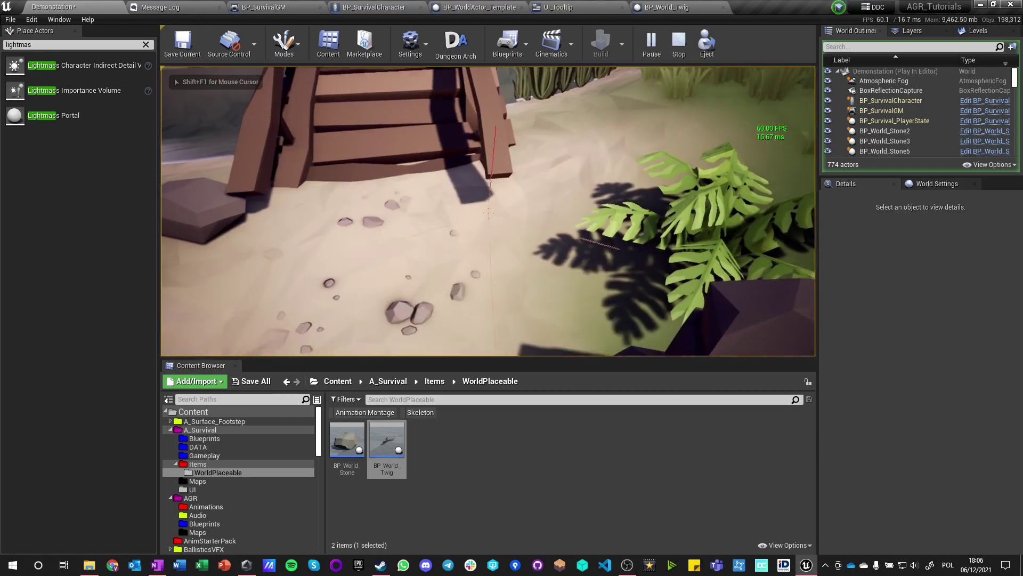
{"action": "key", "text": "Escape"}
Step: Rotate the stone next to the fern beside the bridge by -10°
{"action": "left_click", "coordinate": [537, 191]}
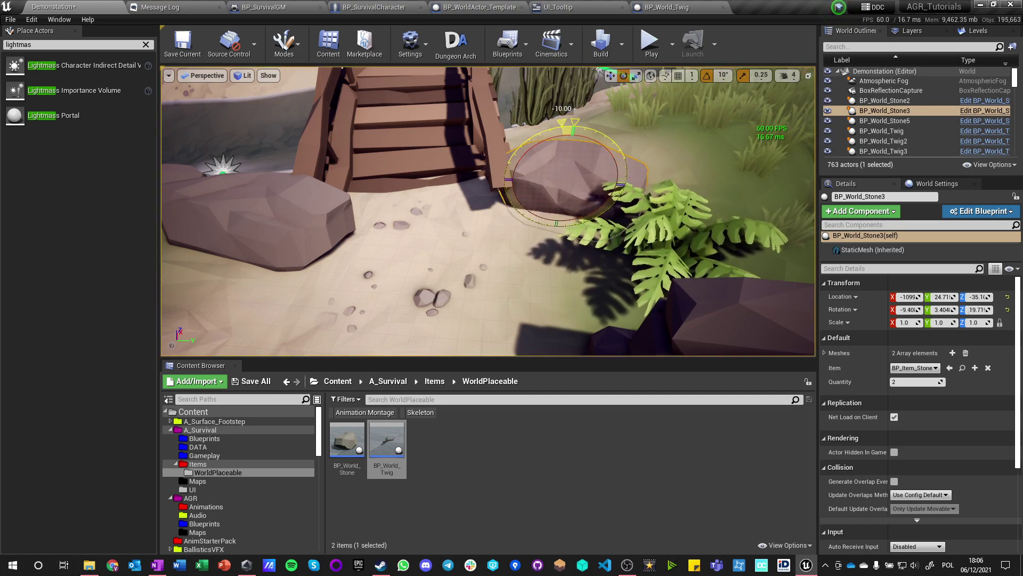
{"action": "key", "text": "w"}
{"action": "key", "text": "s"}
{"action": "right_click_drag", "start_coordinate": [470, 276], "coordinate": [470, 261]}
{"action": "key", "text": "w"}
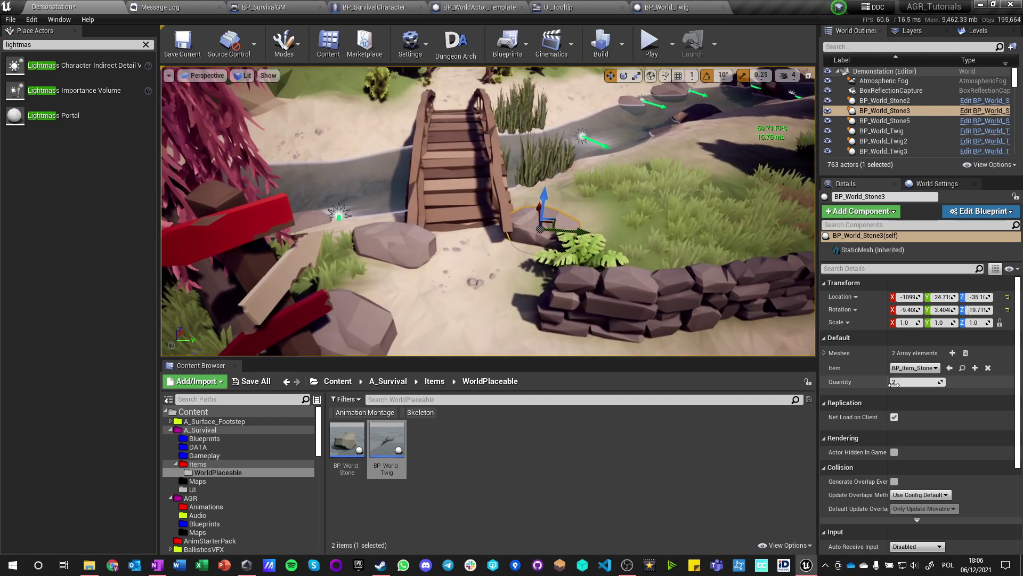
Step: Review the play mode options, and play the level in the viewport to check the stones around the bridge
{"action": "left_click", "coordinate": [672, 45]}
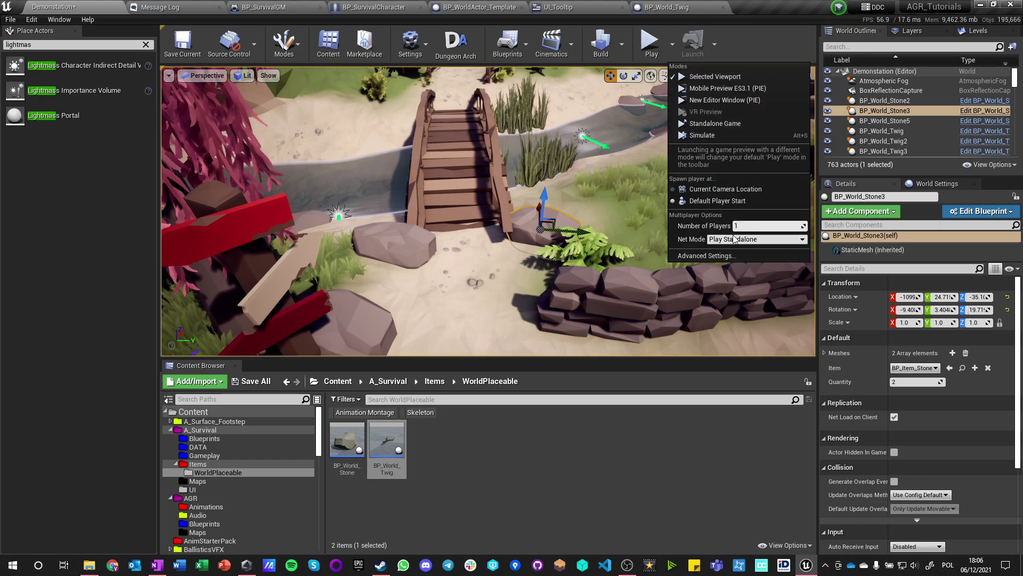
{"action": "left_click", "coordinate": [650, 42]}
{"action": "left_click", "coordinate": [491, 240]}
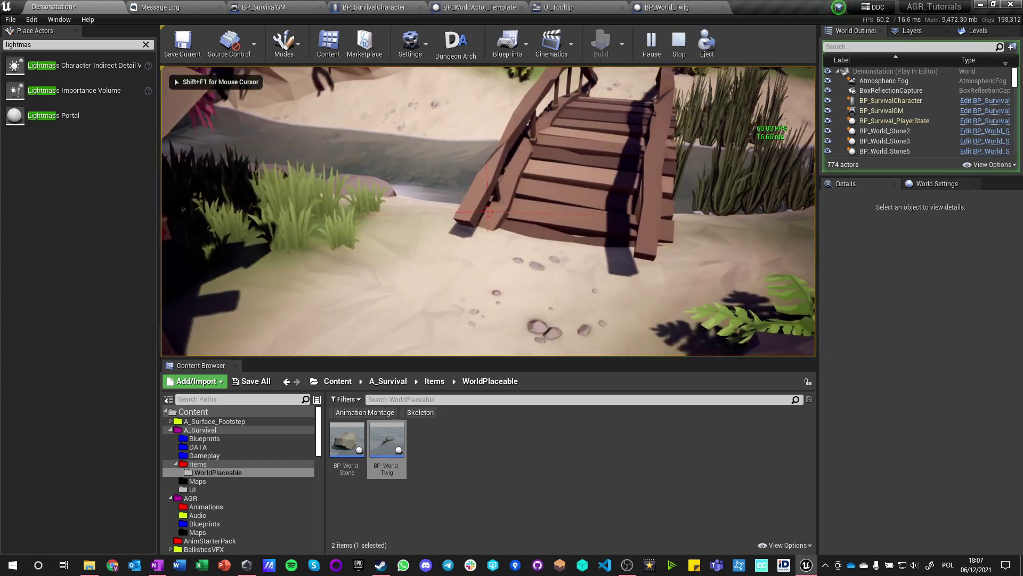
{"action": "key", "text": "Escape"}
Step: Open the BP_World_Stone blueprint from the placed stone and check the defaults of its Item and Meshes variables
{"action": "left_click", "coordinate": [974, 121]}
{"action": "left_click", "coordinate": [974, 120]}
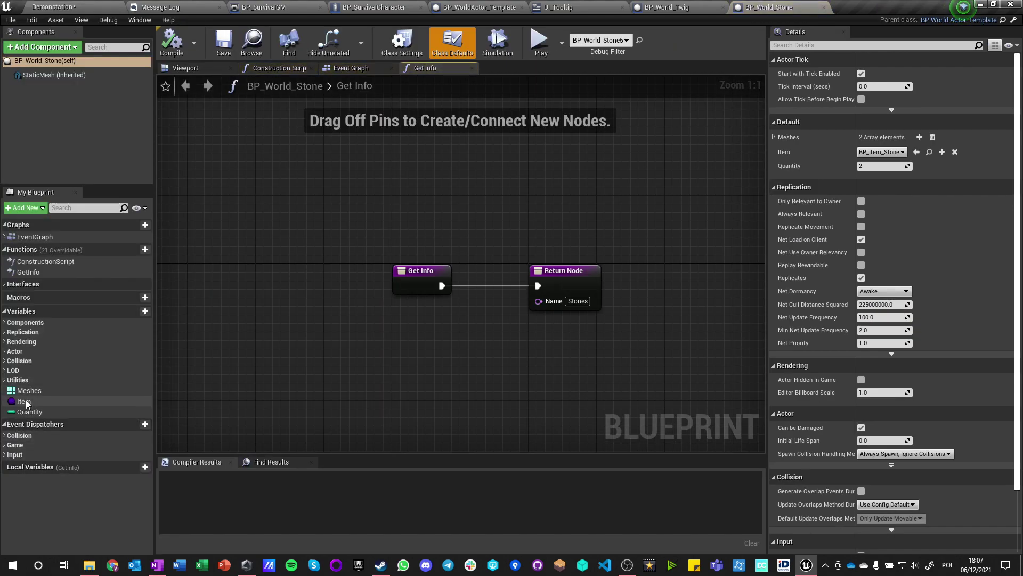
{"action": "left_click", "coordinate": [24, 401]}
{"action": "left_click", "coordinate": [28, 390]}
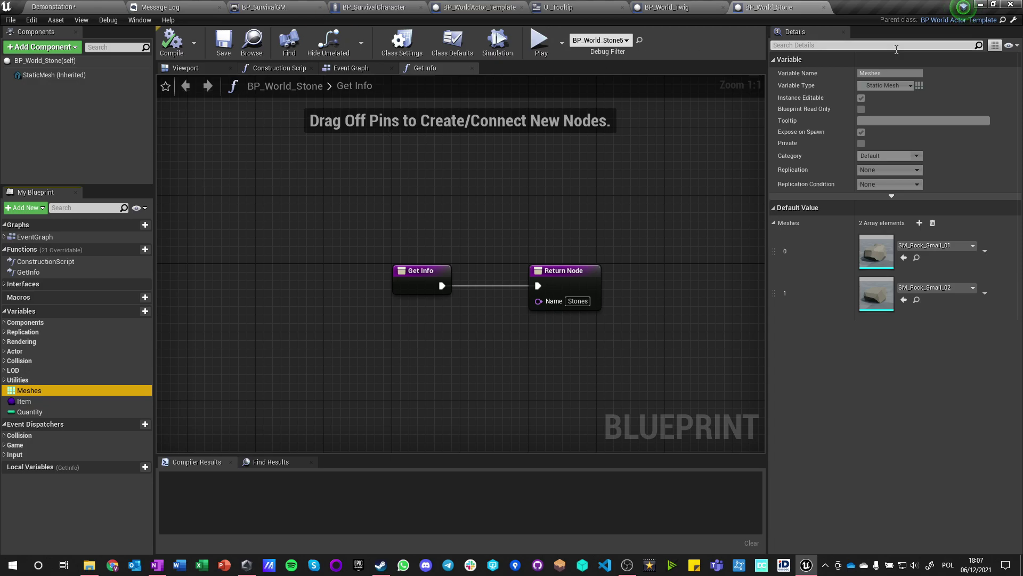
Step: Open the parent class BP_WorldActor_Template and inspect the Meshes array logic in its Get Random Mesh function
{"action": "left_click", "coordinate": [995, 20]}
{"action": "left_click", "coordinate": [456, 317]}
{"action": "right_click_drag", "start_coordinate": [454, 319], "coordinate": [479, 315]}
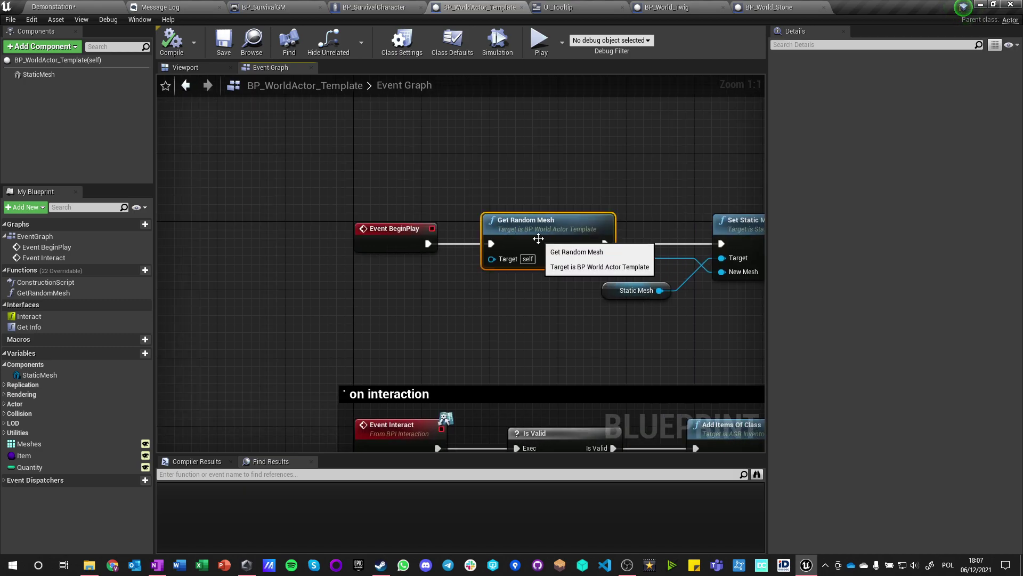
{"action": "double_click", "coordinate": [539, 238]}
{"action": "left_click", "coordinate": [227, 230]}
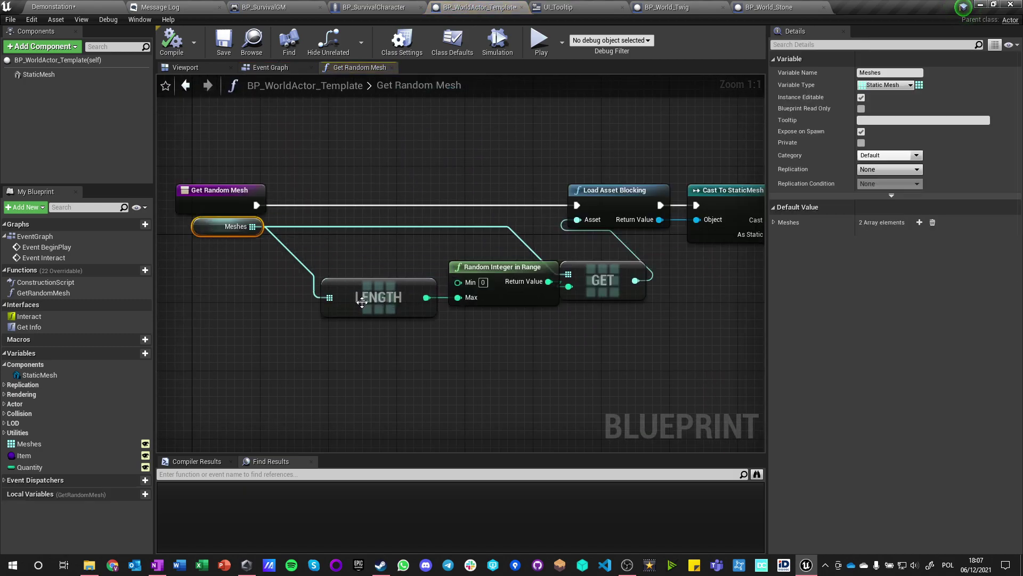
Step: Subtract 1 from the Meshes array length for Random Integer in Range's Max, and return to the Demonstration level
{"action": "left_click_drag", "start_coordinate": [362, 302], "coordinate": [251, 302]}
{"action": "left_click_drag", "start_coordinate": [315, 297], "coordinate": [376, 319]}
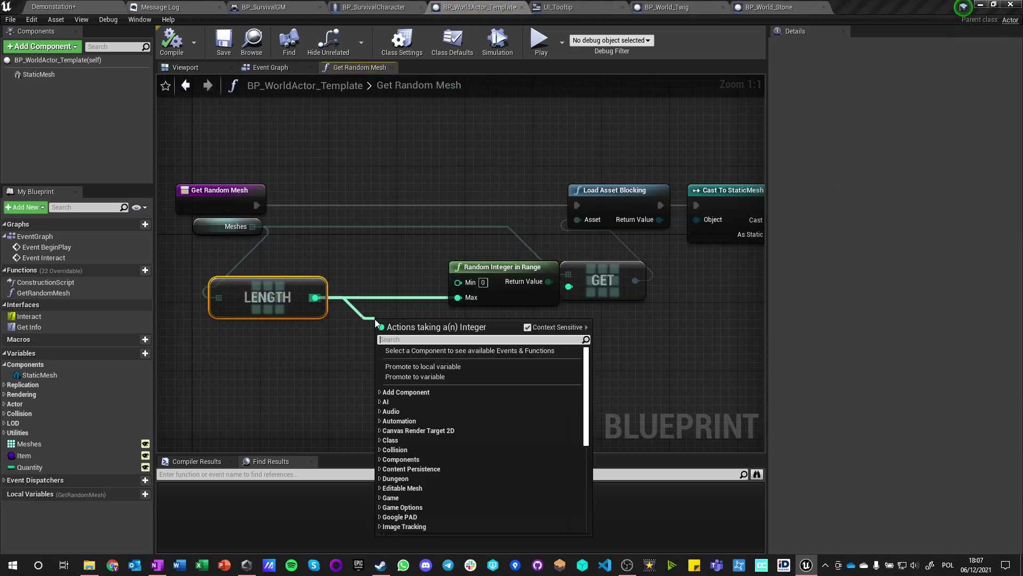
{"action": "type", "text": "-"}
{"action": "key", "text": "Return"}
{"action": "left_click_drag", "start_coordinate": [436, 336], "coordinate": [439, 339]}
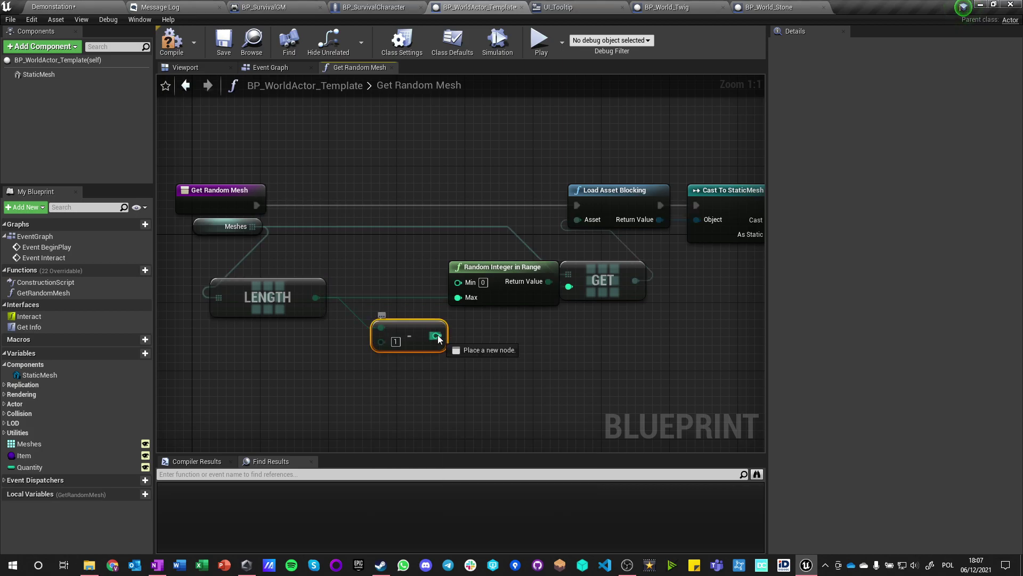
{"action": "left_click", "coordinate": [92, 8]}
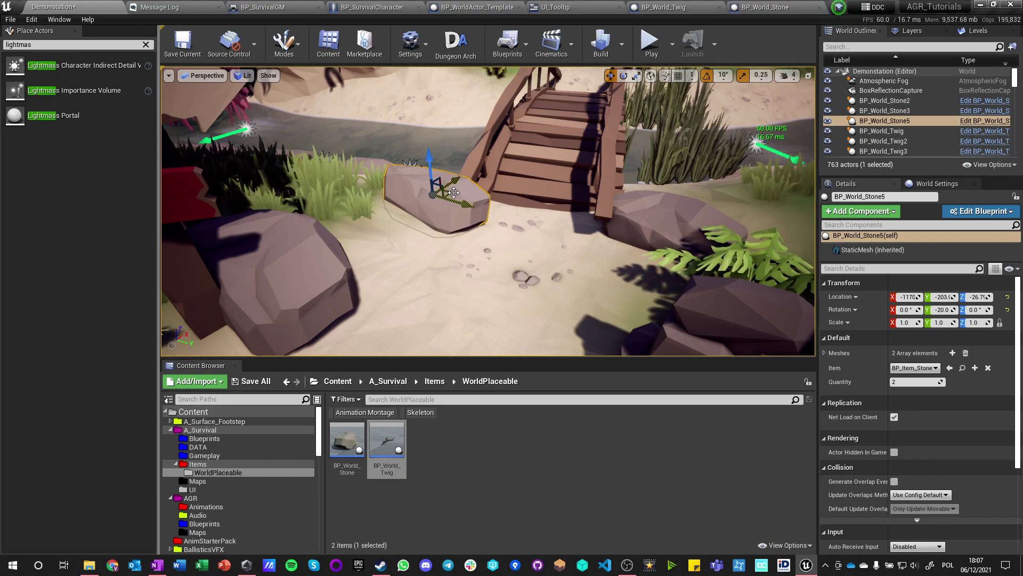
Step: Move the selected stone near the player start, and play the level to pick up the placed stones and twigs
{"action": "scroll", "coordinate": [453, 192], "scroll_direction": "down", "scroll_amount": 5}
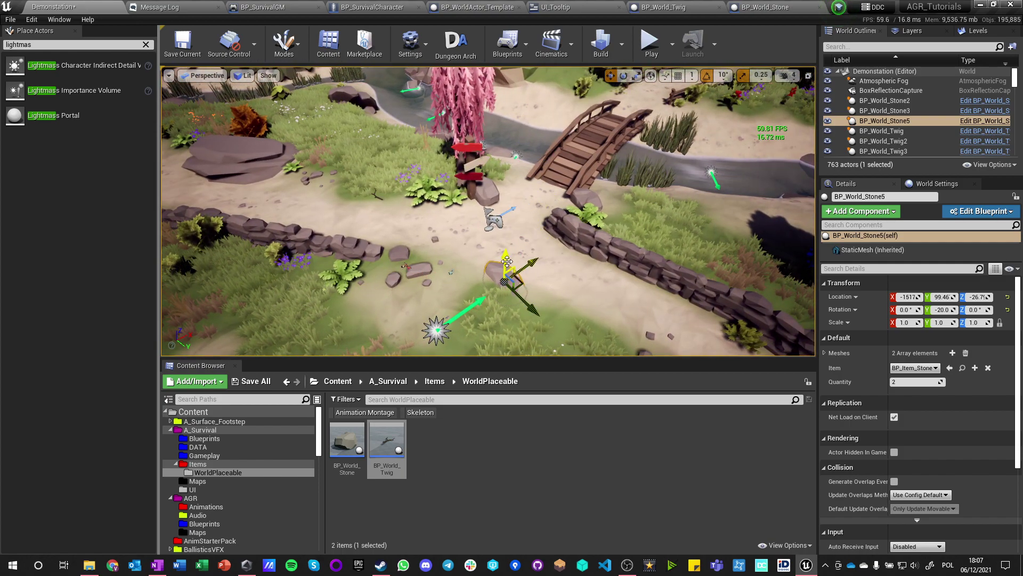
{"action": "left_click", "coordinate": [648, 45]}
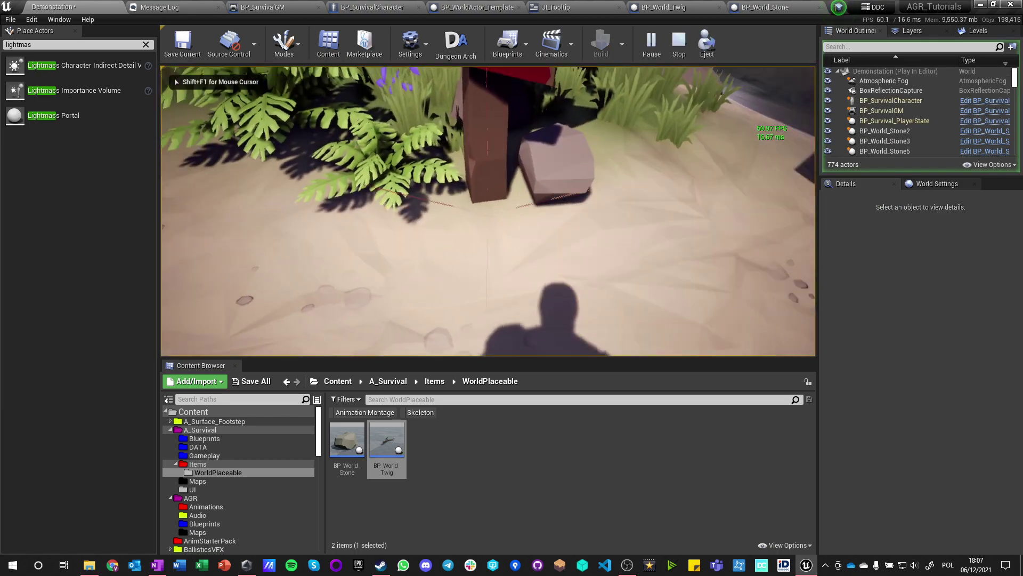
{"action": "key", "text": "e"}
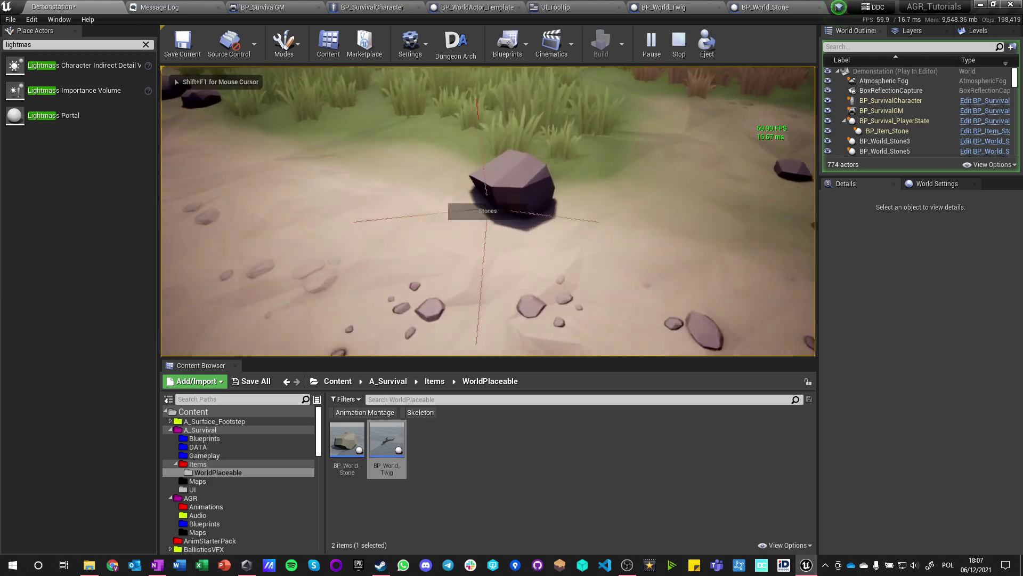
{"action": "key", "text": "e"}
{"action": "key", "text": "e"}
{"action": "key", "text": "w"}
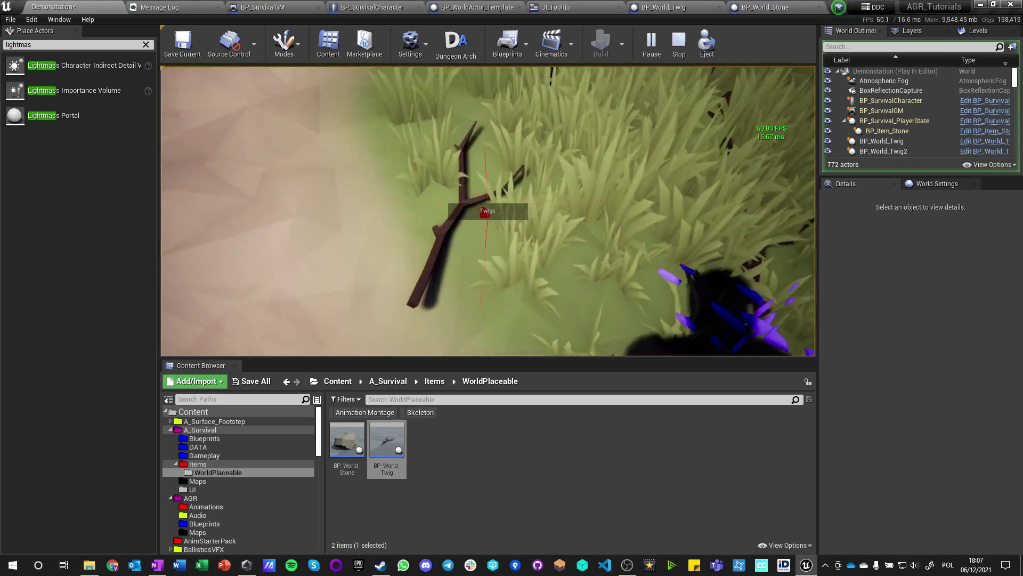
{"action": "key", "text": "e"}
{"action": "key", "text": "w"}
{"action": "key", "text": "e"}
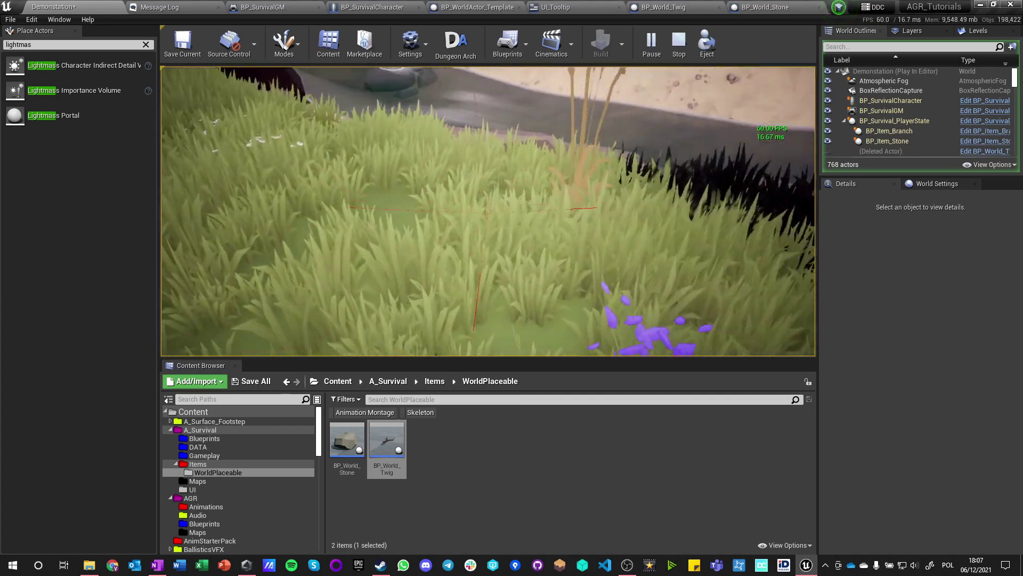
Step: Release the mouse from the running game and check the AGR_Item stack settings of the picked-up BP_Item_Branch and BP_Item_Stone
{"action": "key", "text": "shift+F1"}
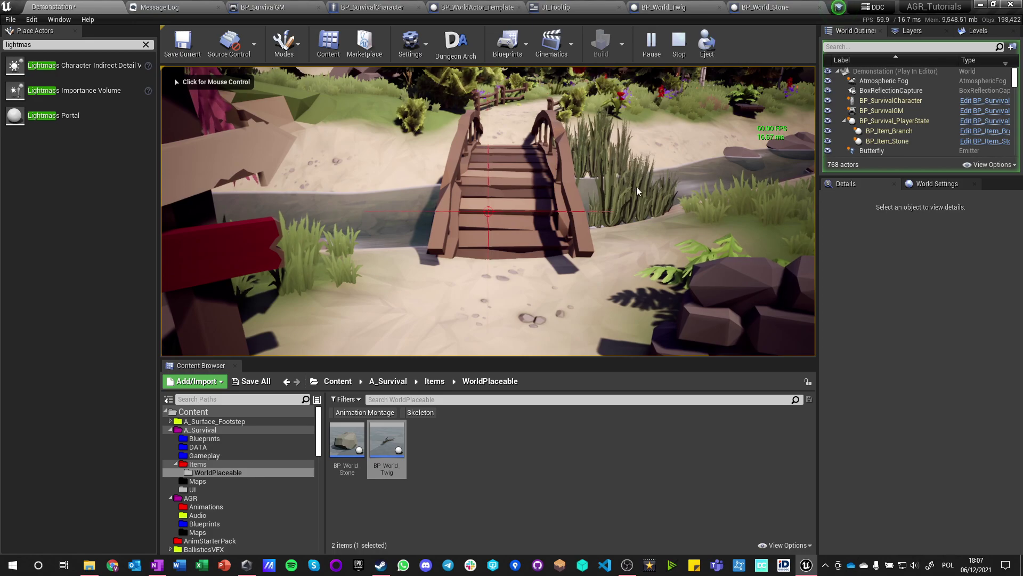
{"action": "left_click", "coordinate": [889, 131]}
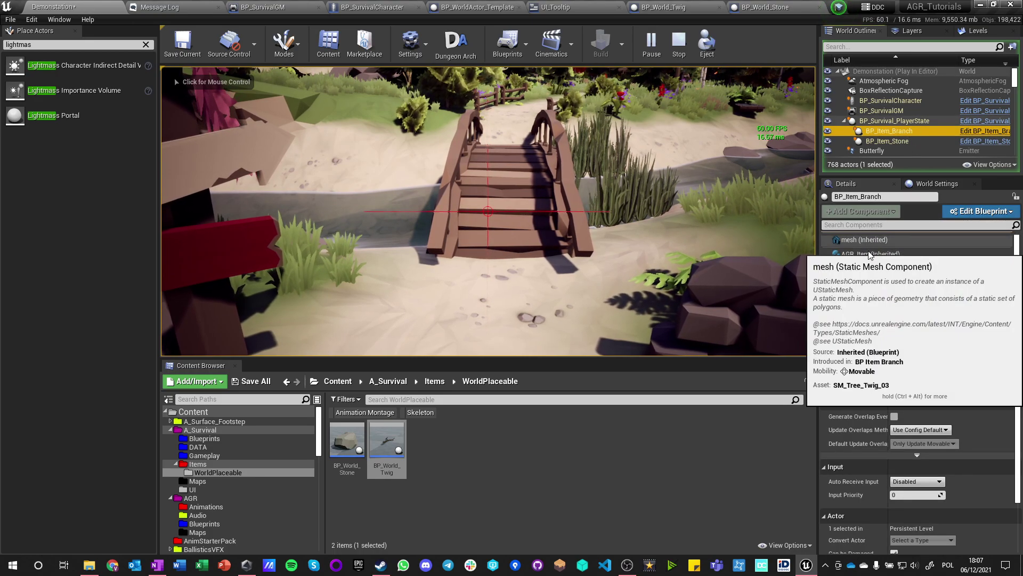
{"action": "left_click", "coordinate": [871, 254]}
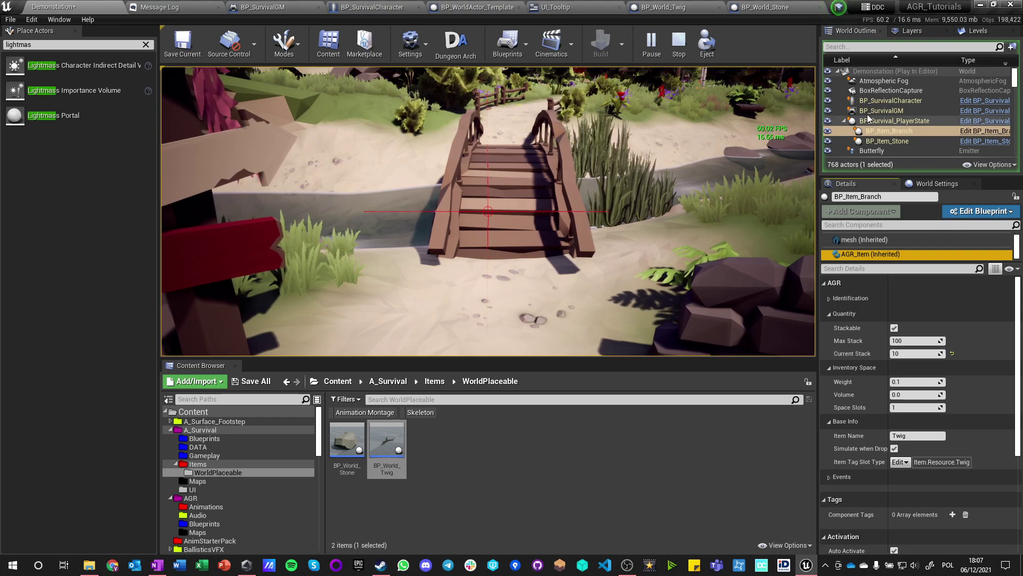
{"action": "left_click", "coordinate": [893, 141]}
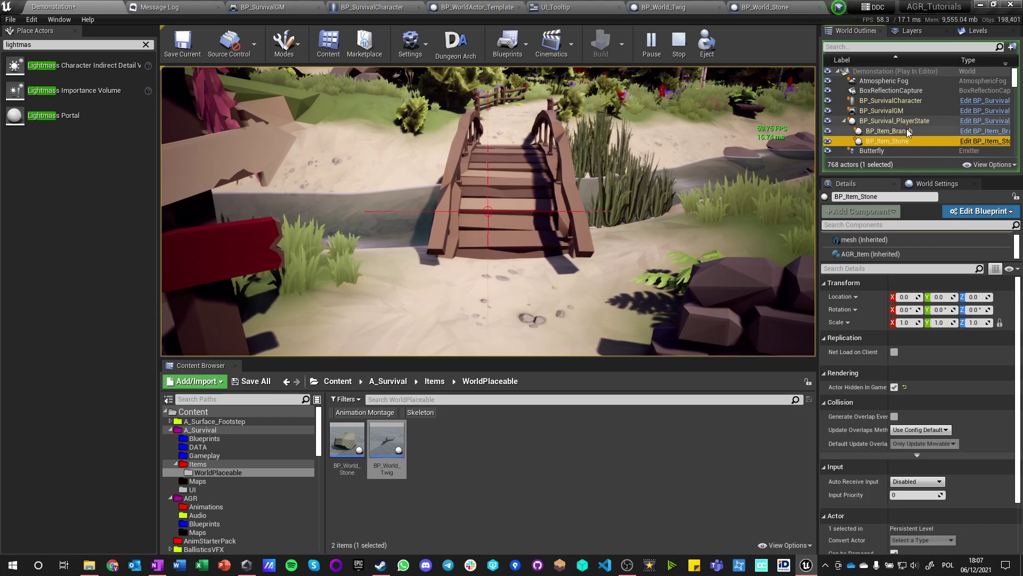
{"action": "left_click", "coordinate": [868, 255]}
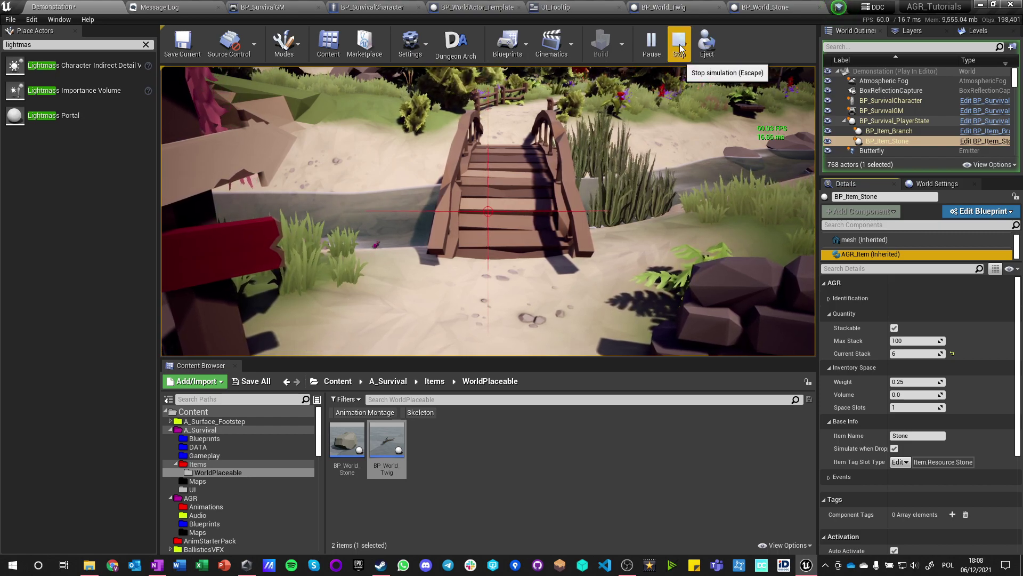
{"action": "left_click", "coordinate": [885, 131]}
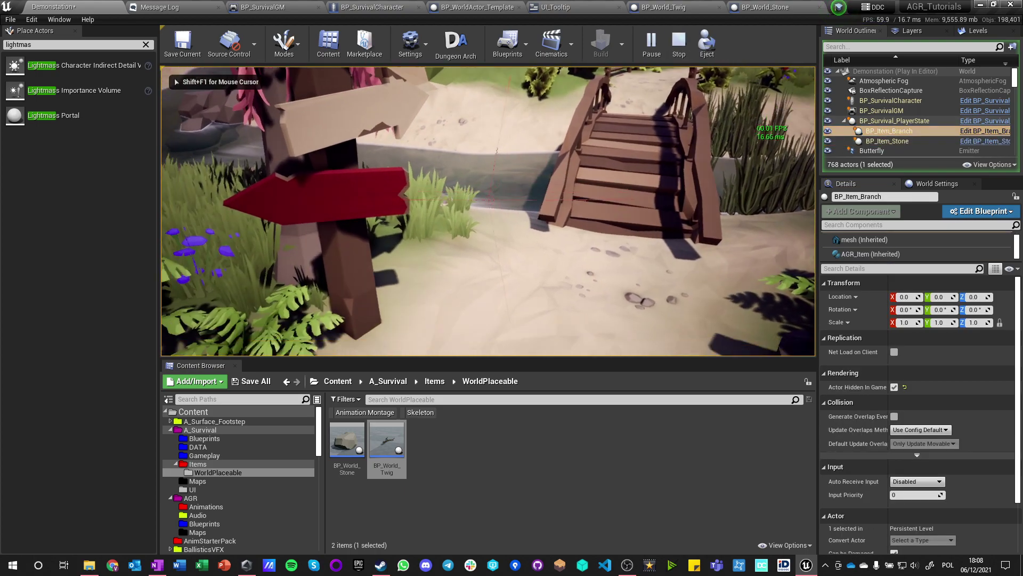
{"action": "key", "text": "s"}
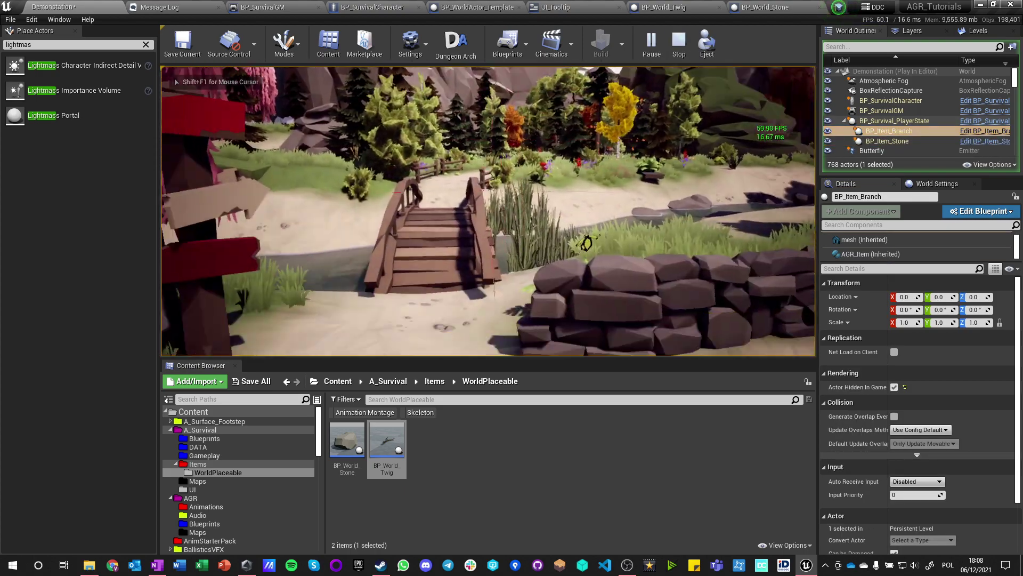
{"action": "mouse_move", "coordinate": [488, 211]}
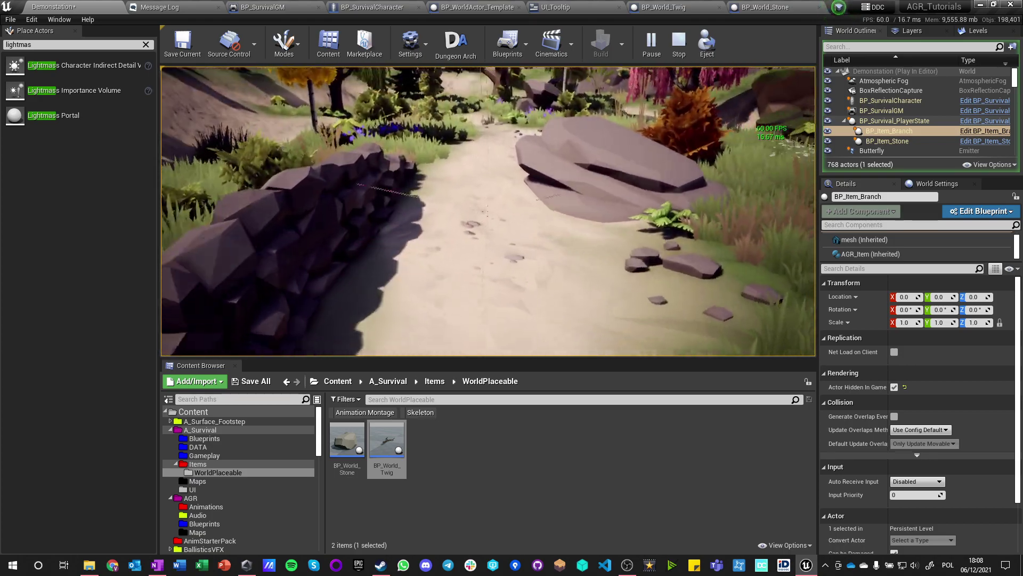
{"action": "key", "text": "w"}
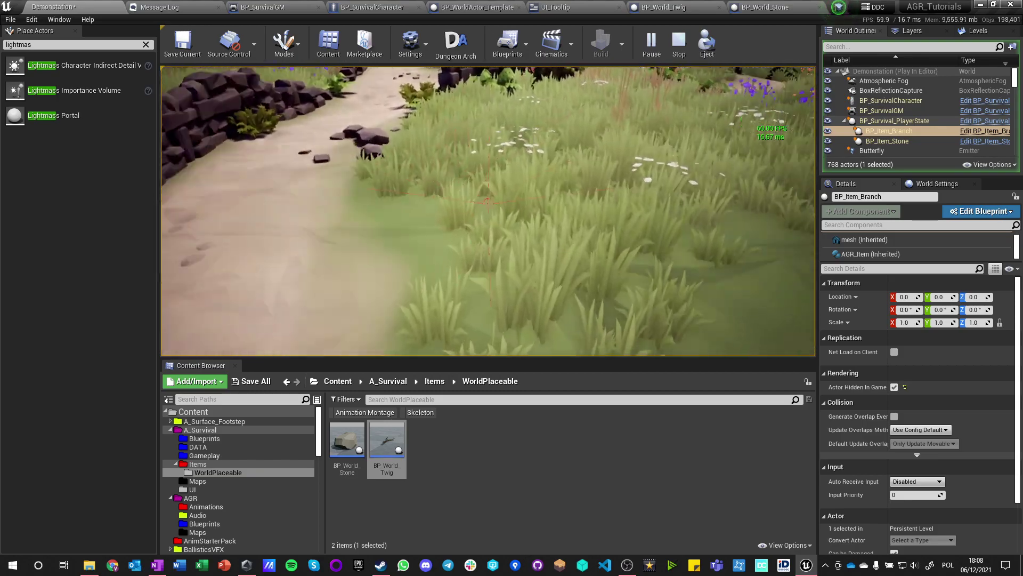
{"action": "key", "text": "w"}
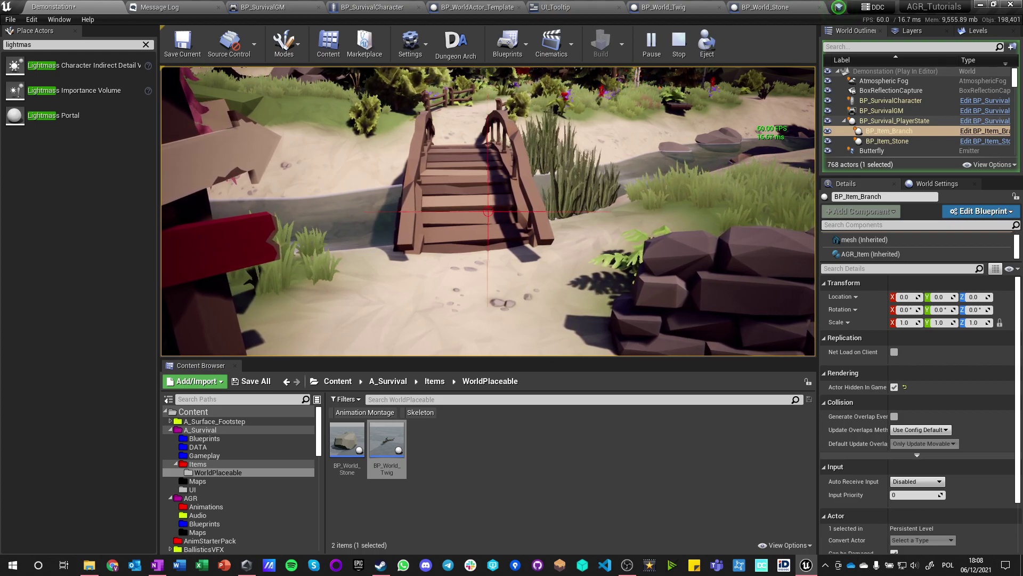
{"action": "key", "text": "a"}
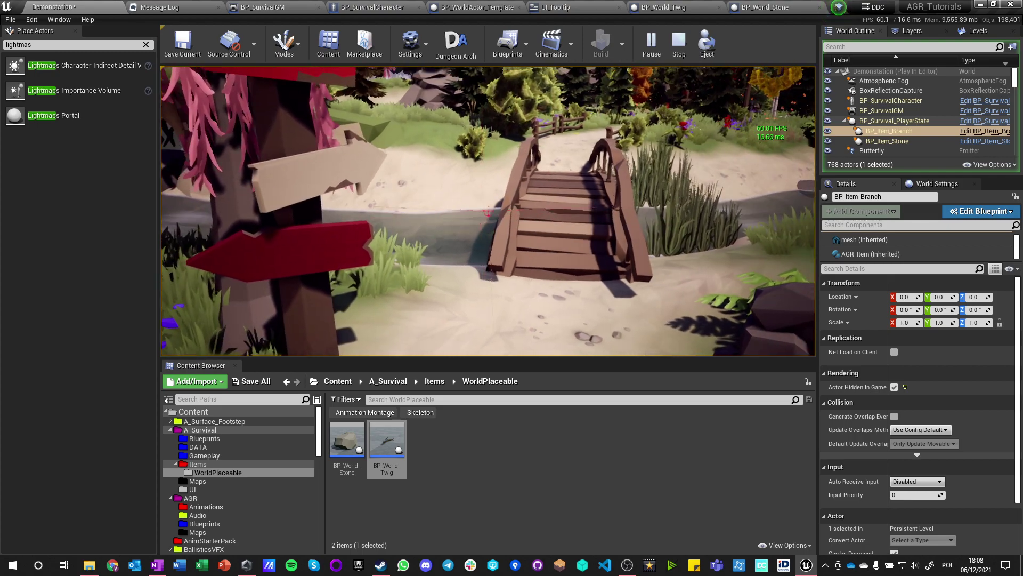